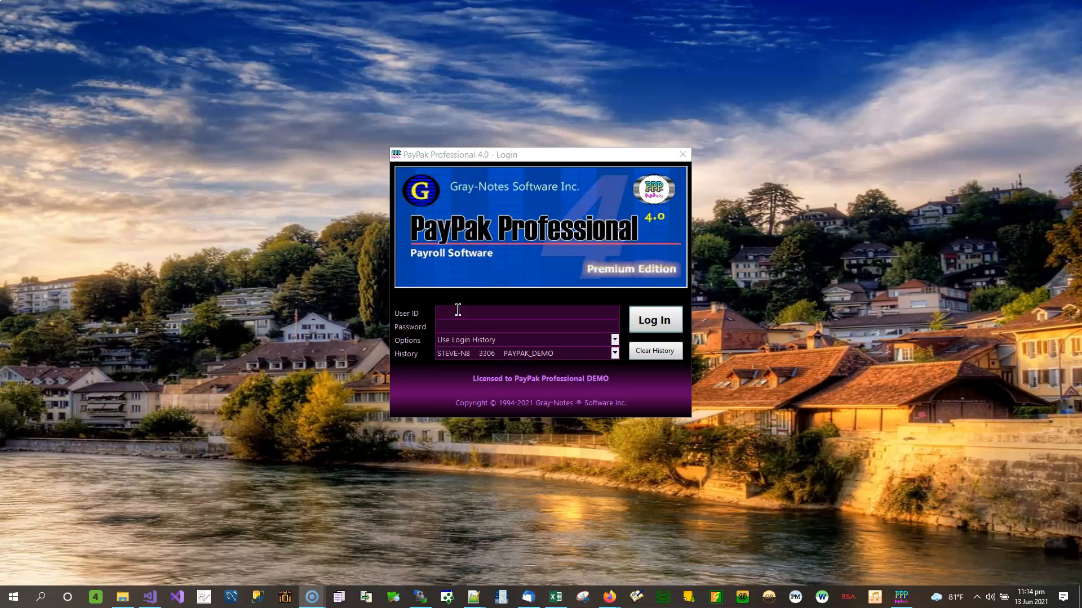
Sign in to PayPak Professional with the administrator user ID and password
left_click(458, 310)
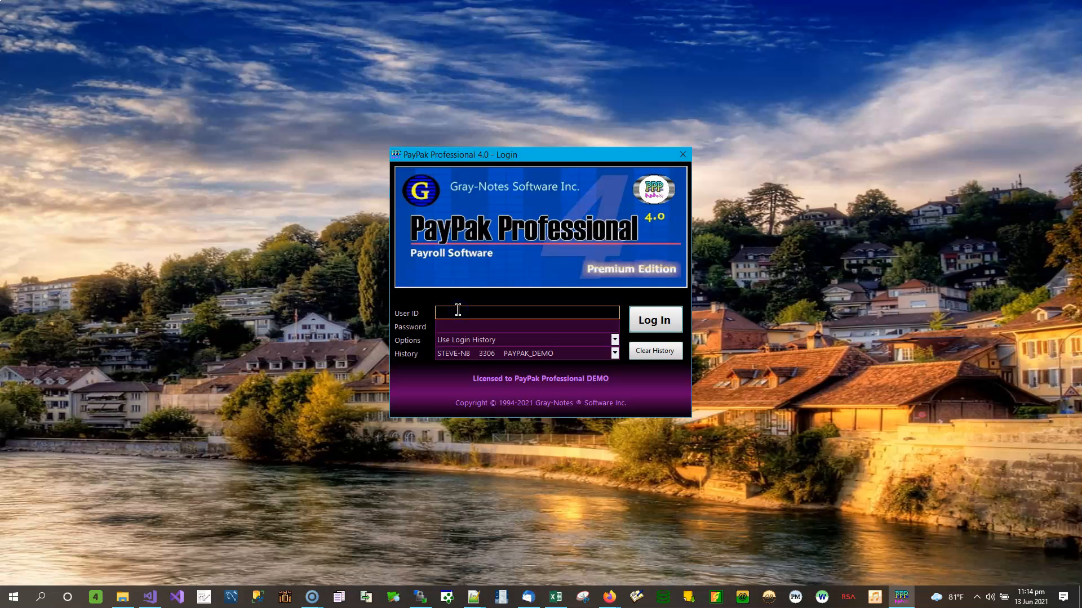
type("sa")
key("Tab")
type("demo")
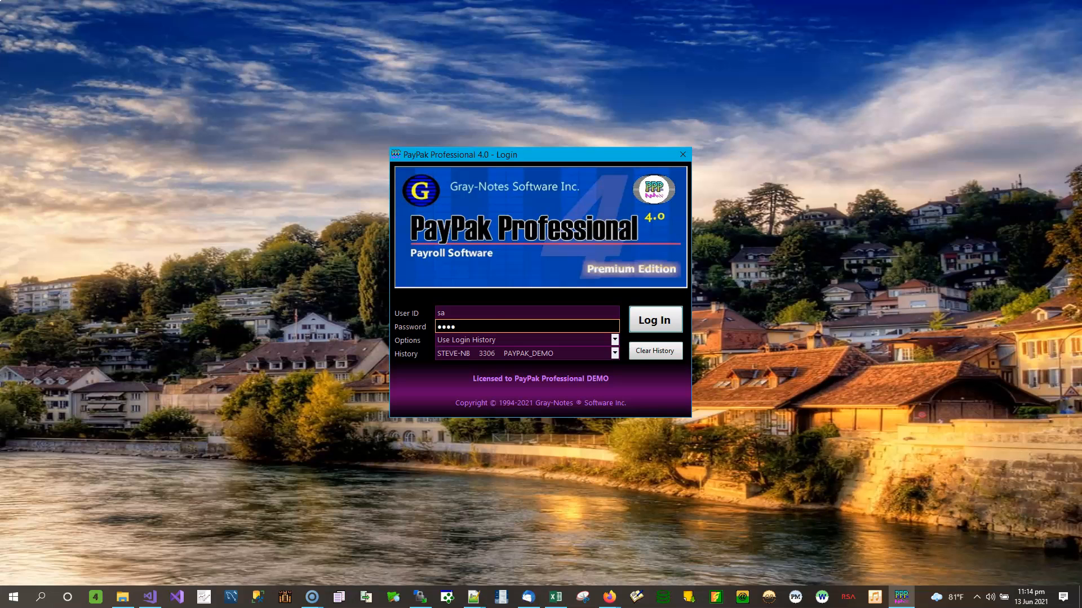
left_click(659, 328)
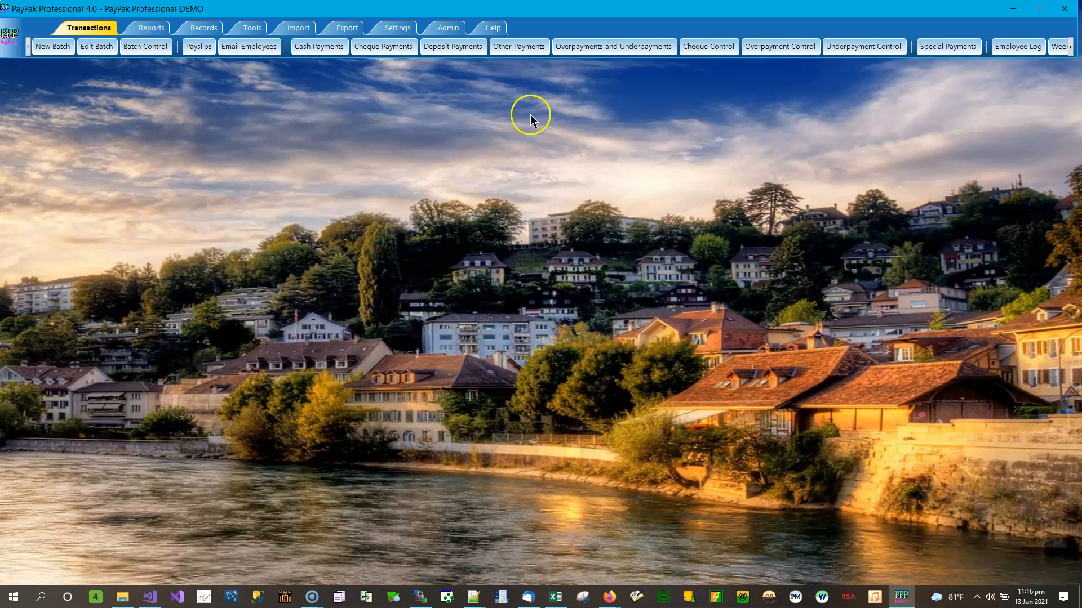
Switch to the Export tab and start the Export Gross Pay function
left_click(346, 32)
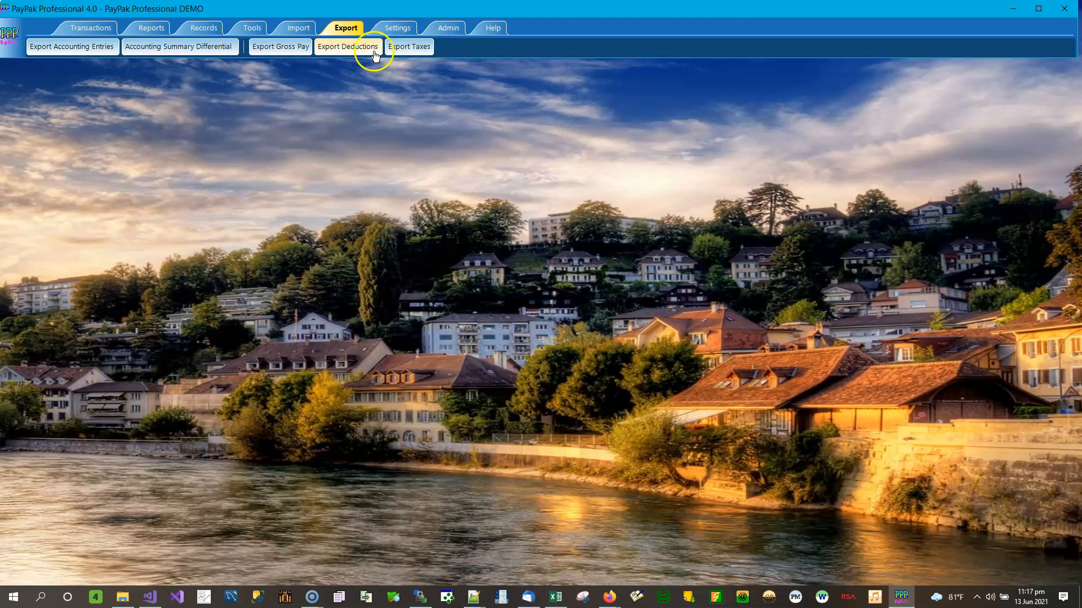
left_click(289, 49)
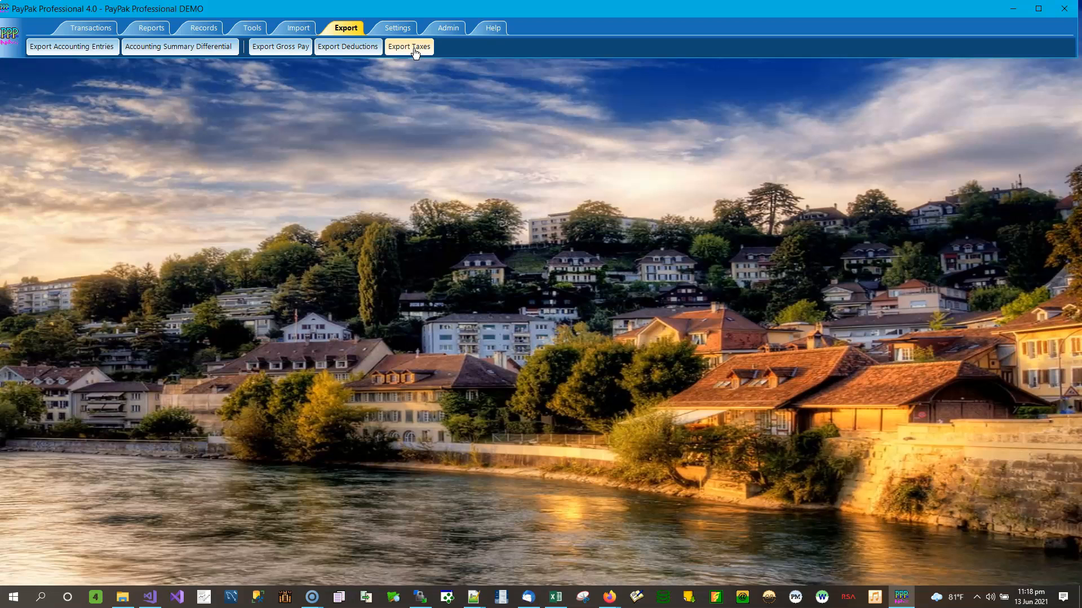
Go back to the Transactions tab with New Batch, Edit Batch and Batch Control
left_click(93, 28)
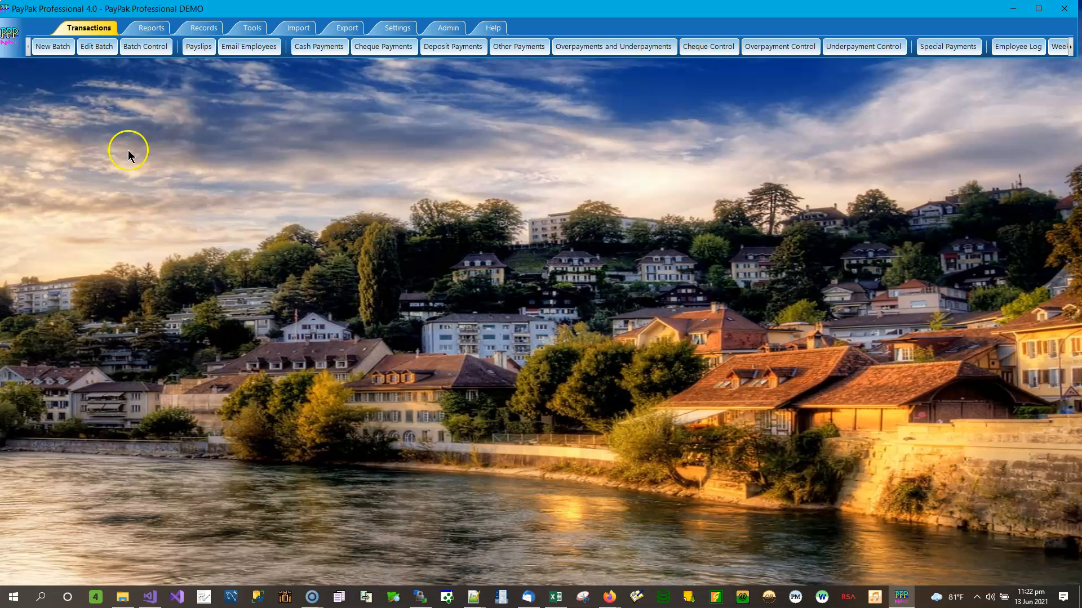
Drag Year To Date Totals 2019.xlsx from the Year to Date Batches window into LibreOffice Calc
left_click(129, 601)
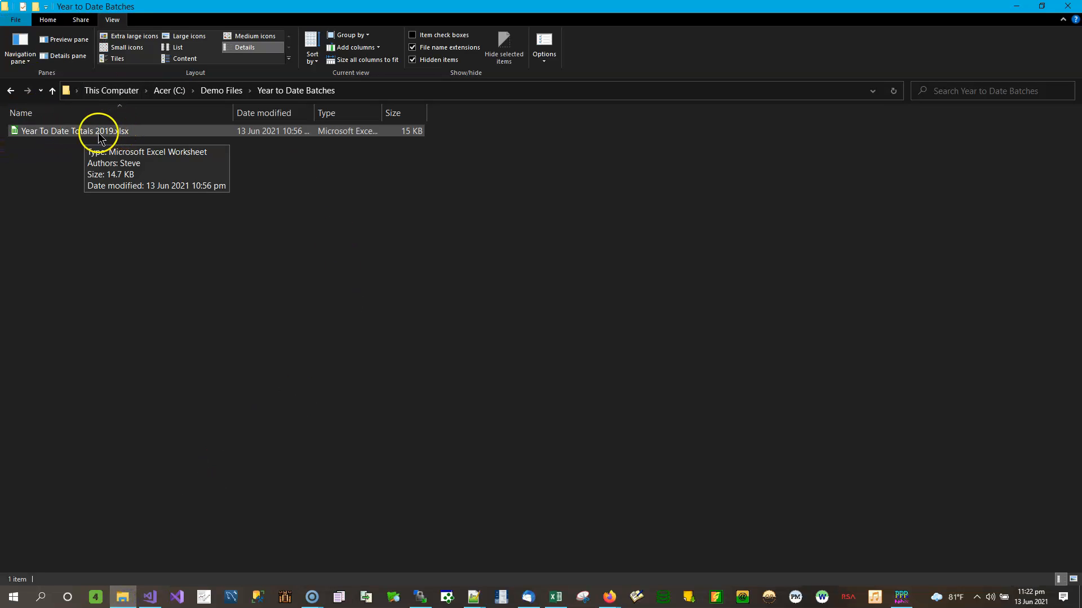
left_click_drag(103, 133, 103, 134)
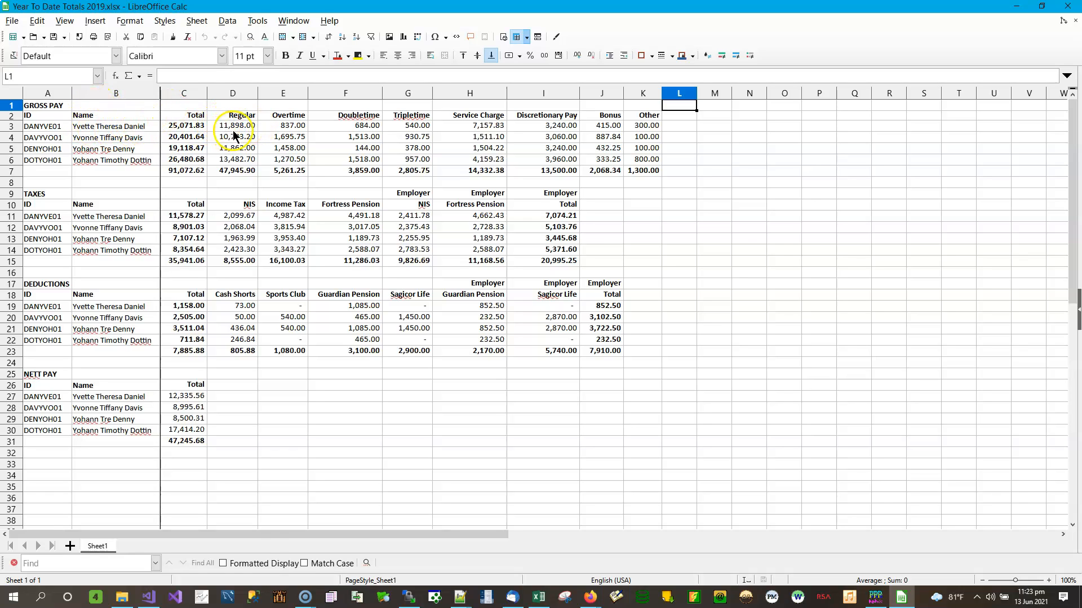
left_click(252, 125)
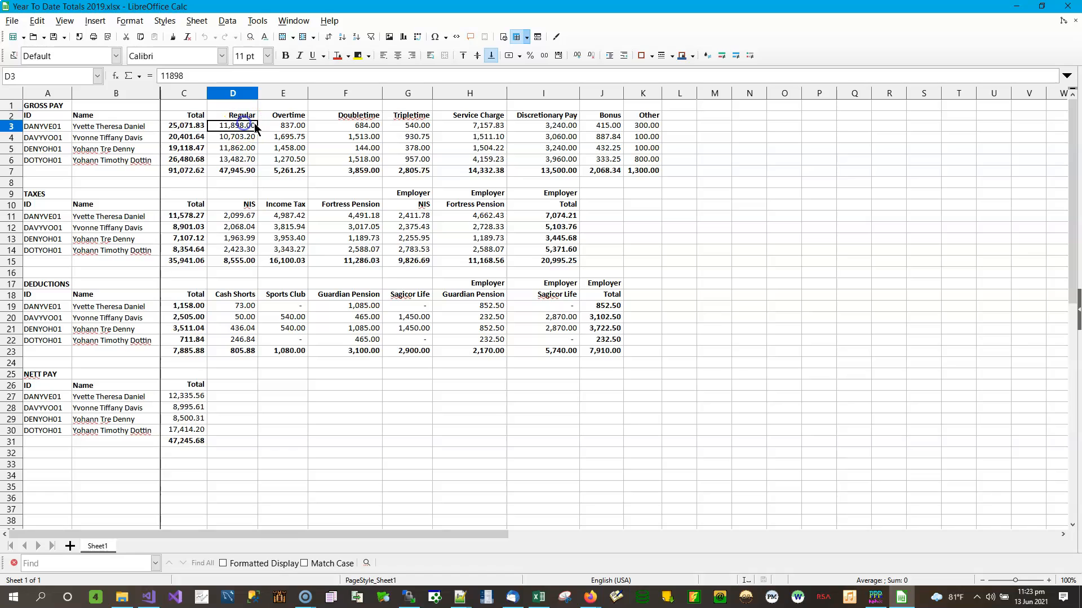
left_click(288, 125)
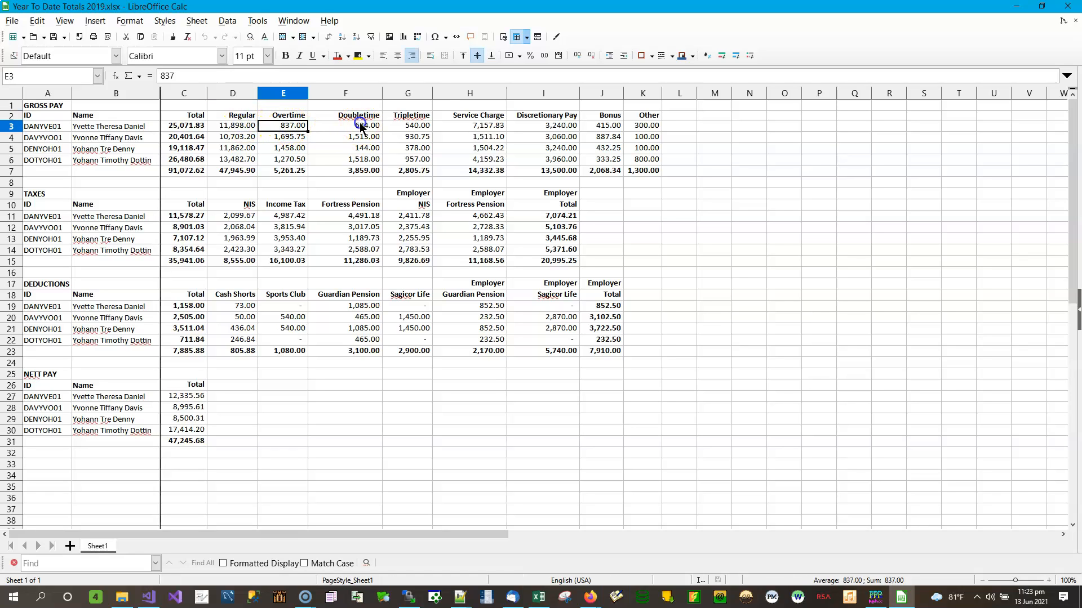
left_click(359, 123)
left_click(417, 125)
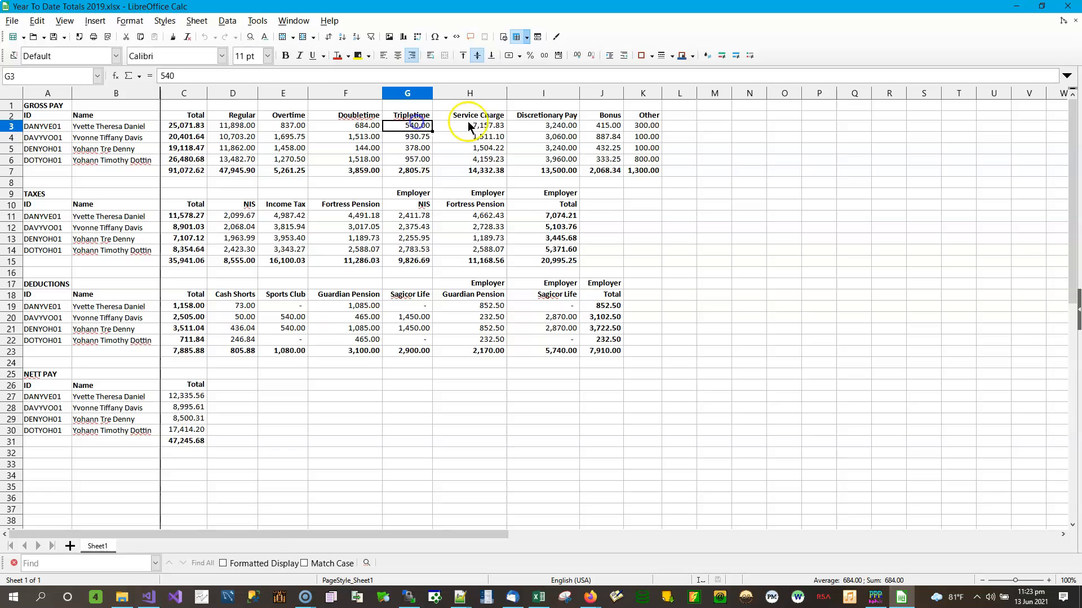
left_click(482, 122)
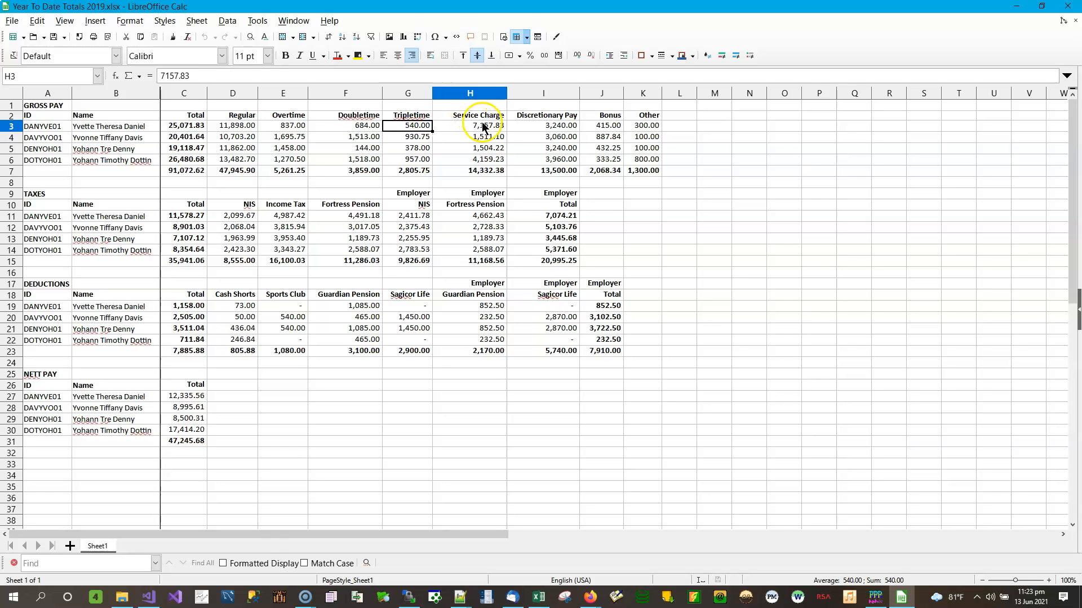
left_click(559, 127)
left_click(605, 128)
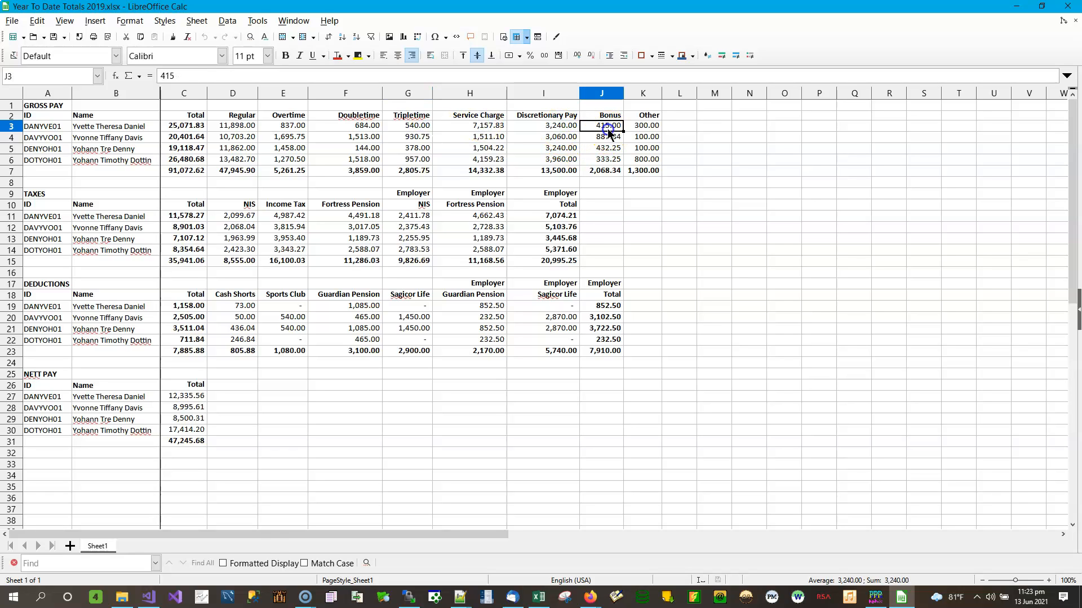
left_click(648, 125)
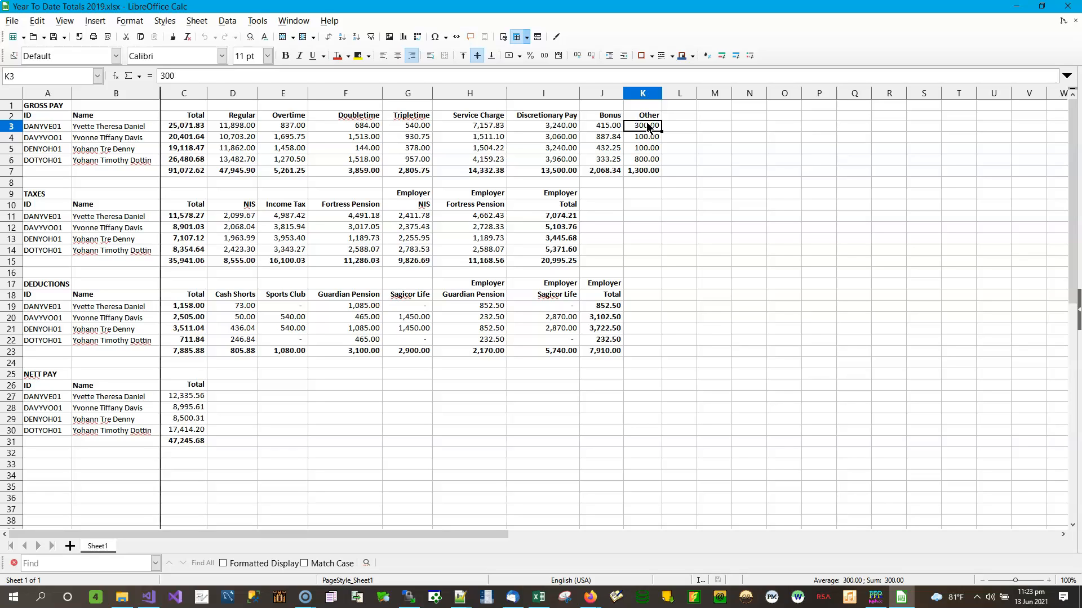
left_click(635, 124)
left_click(252, 120)
left_click(287, 116)
left_click(350, 115)
left_click(418, 114)
left_click(476, 115)
left_click(542, 114)
left_click(597, 113)
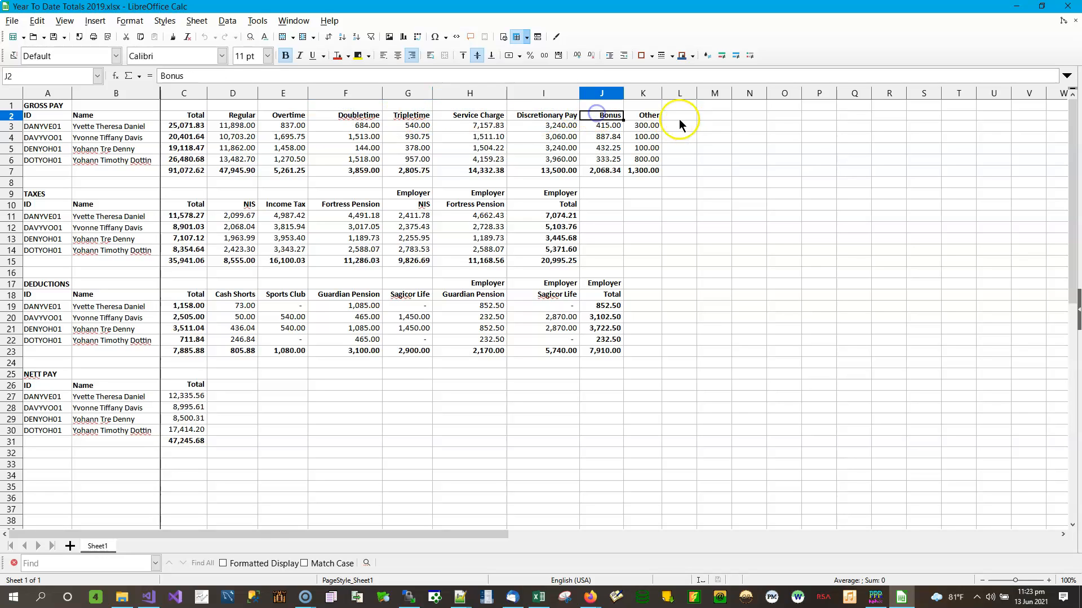
left_click(647, 117)
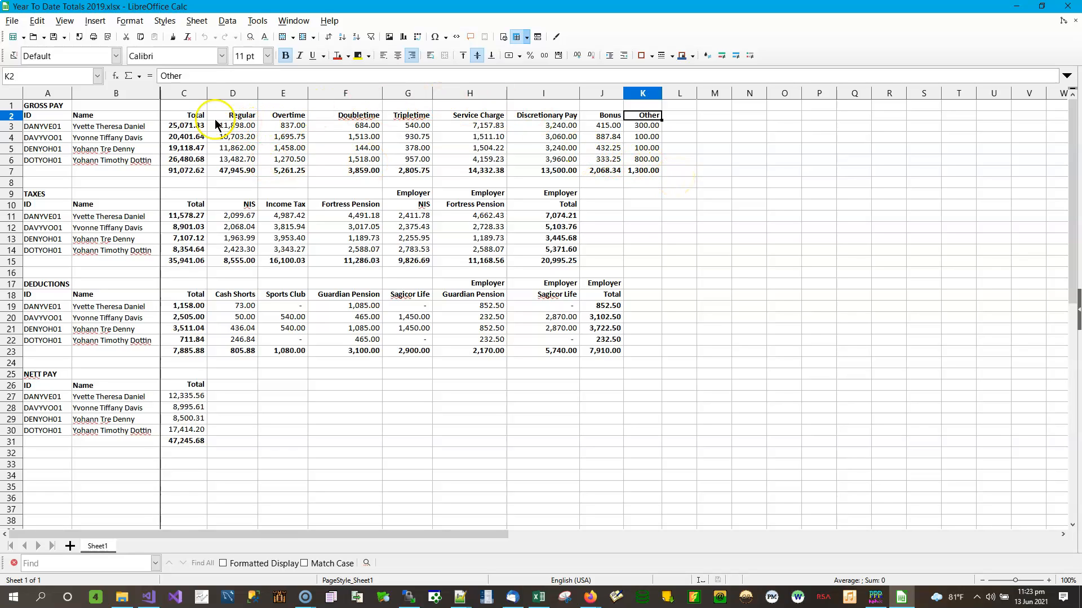
left_click(243, 115)
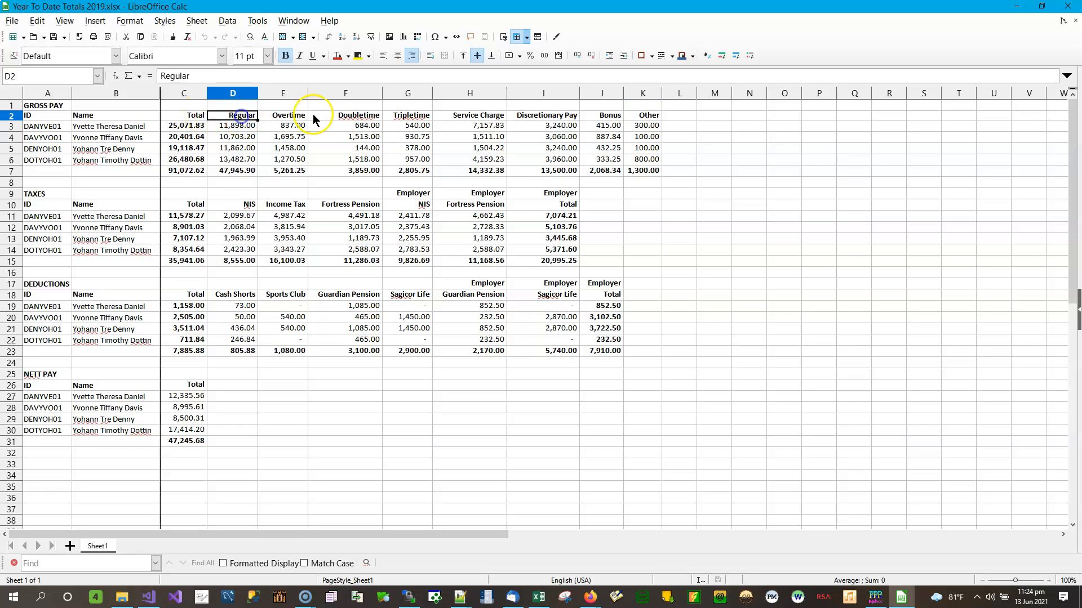
left_click(293, 116)
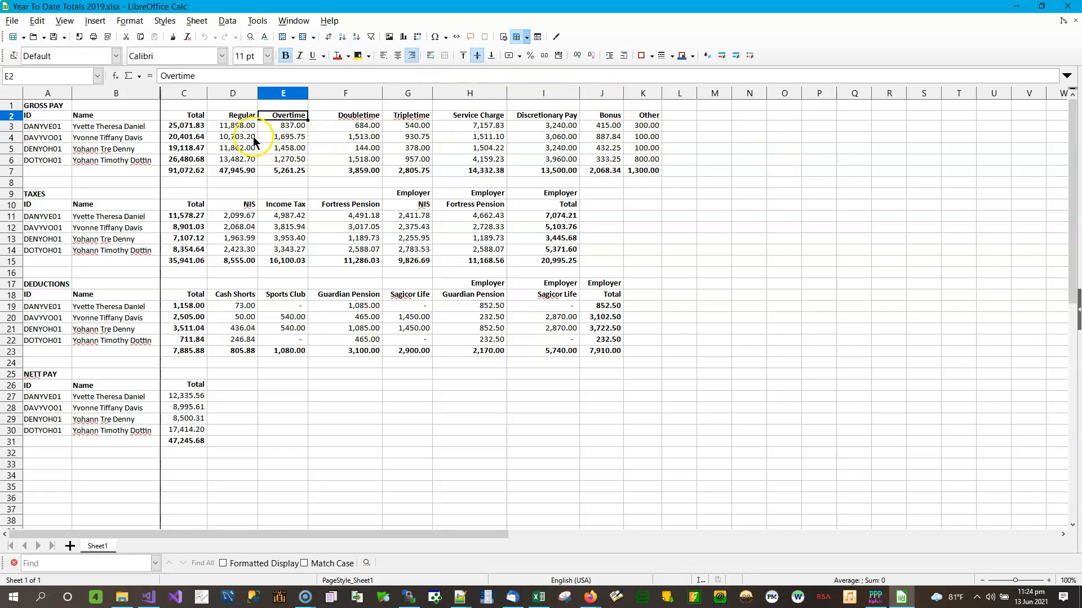
left_click(252, 115)
left_click(284, 116)
left_click(337, 116)
left_click(420, 116)
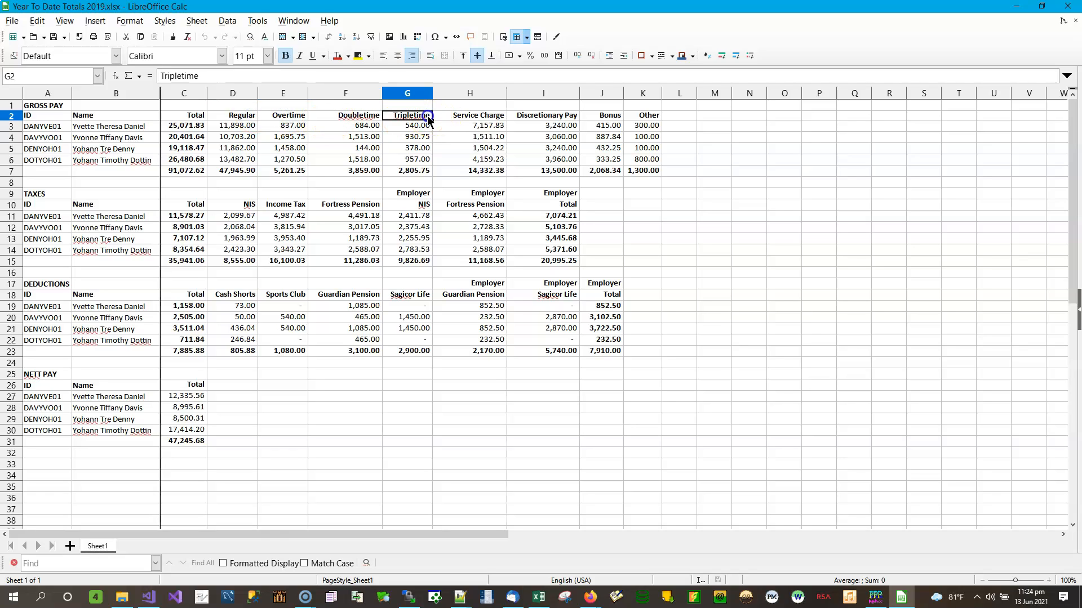
left_click(480, 115)
left_click(555, 116)
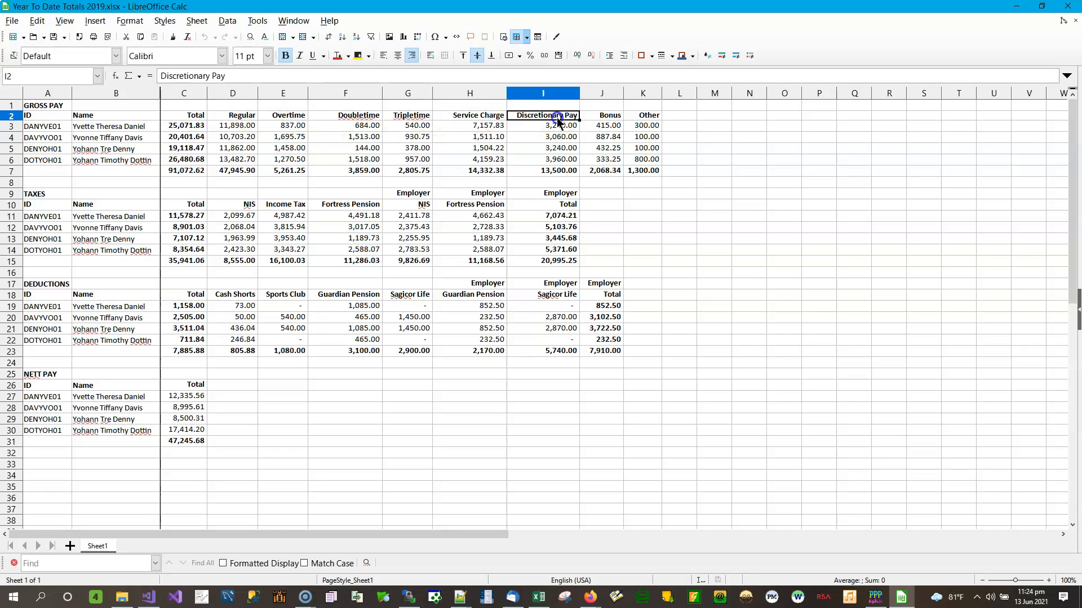
left_click(615, 117)
left_click(642, 117)
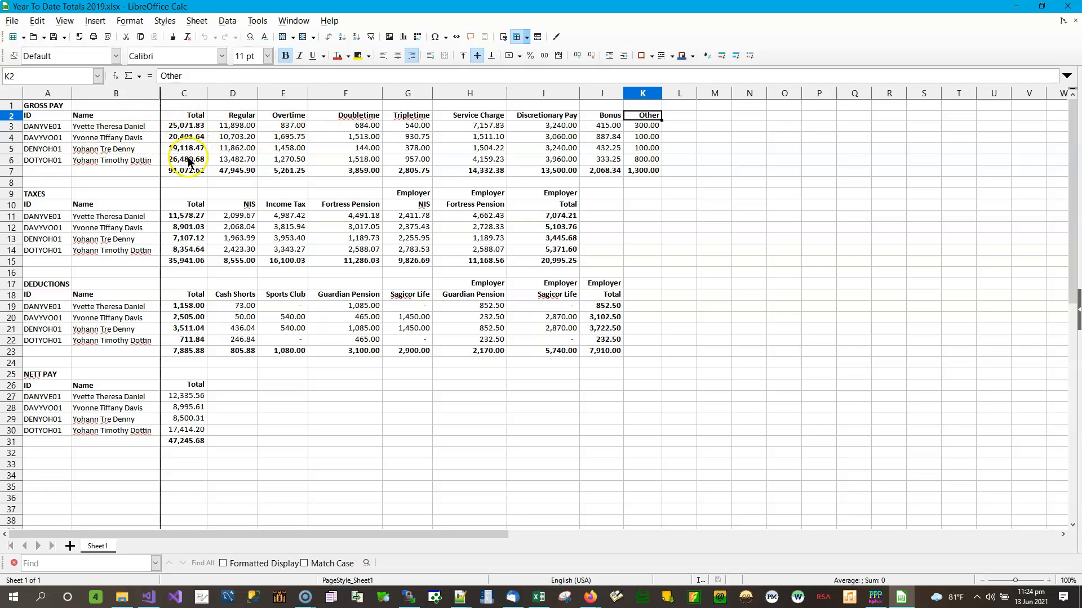
left_click(189, 171)
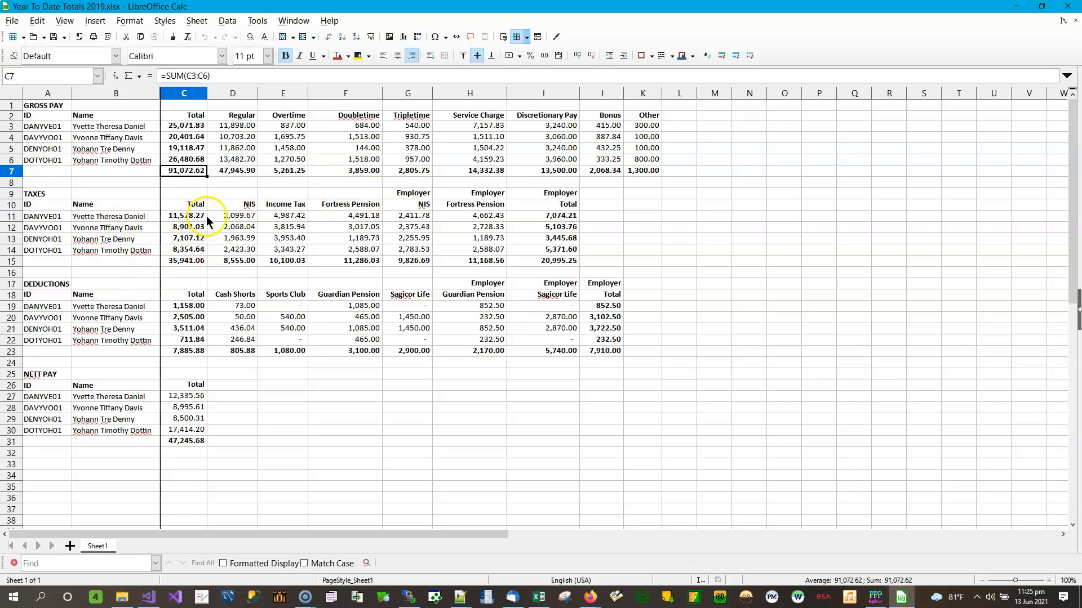
left_click(419, 216)
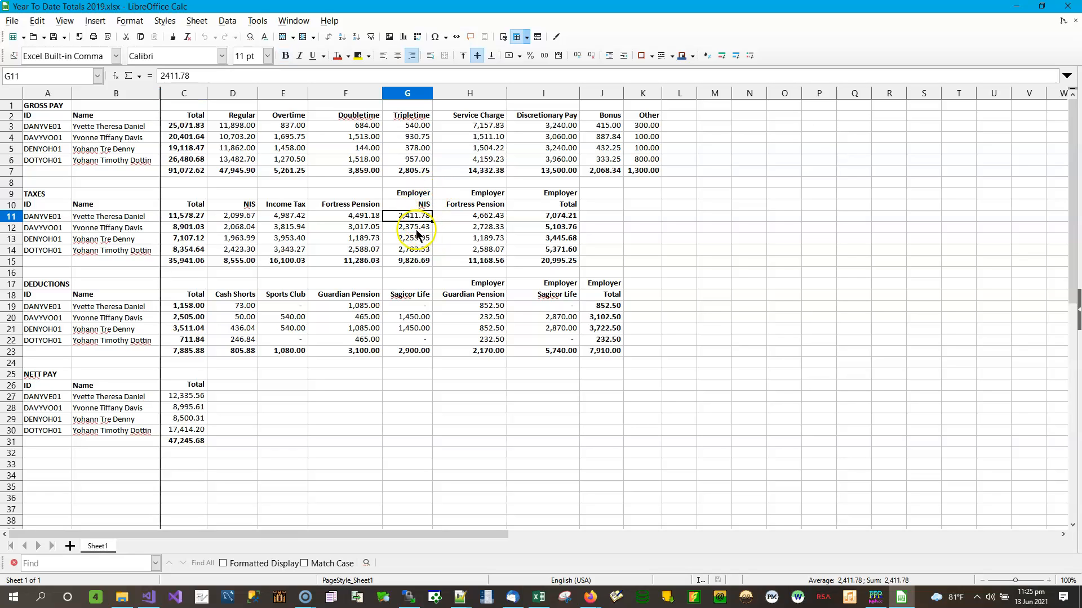
left_click(417, 227)
left_click(423, 238)
left_click(418, 249)
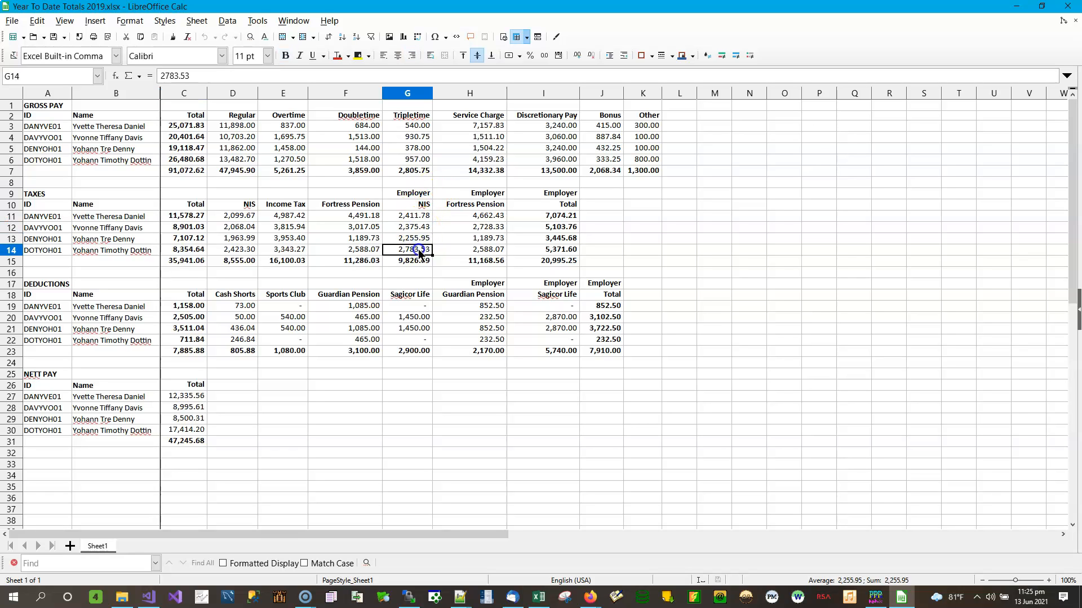
left_click(491, 214)
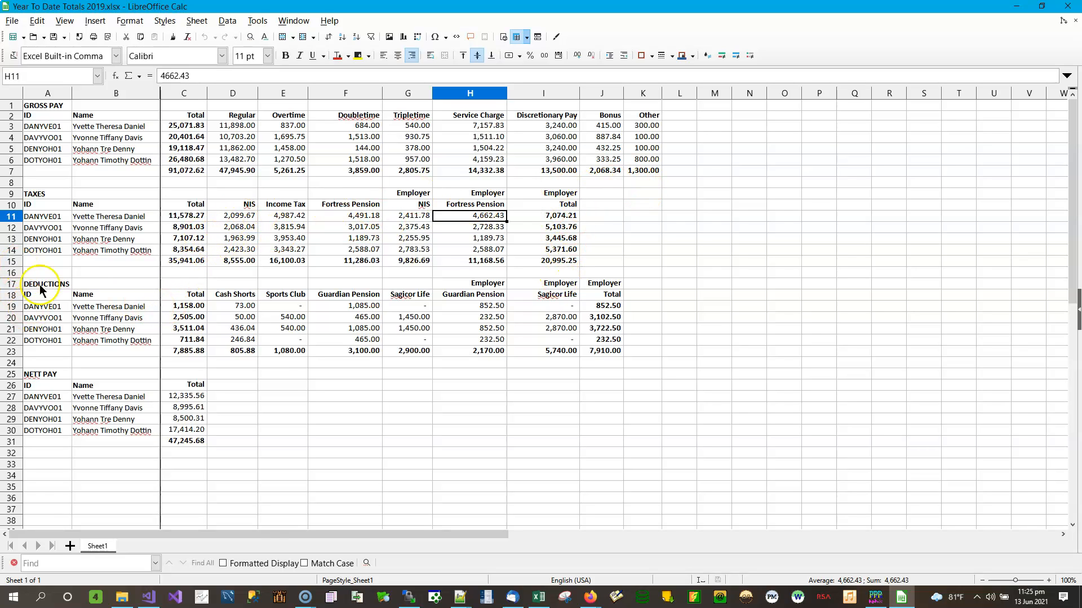
left_click(250, 297)
left_click(288, 295)
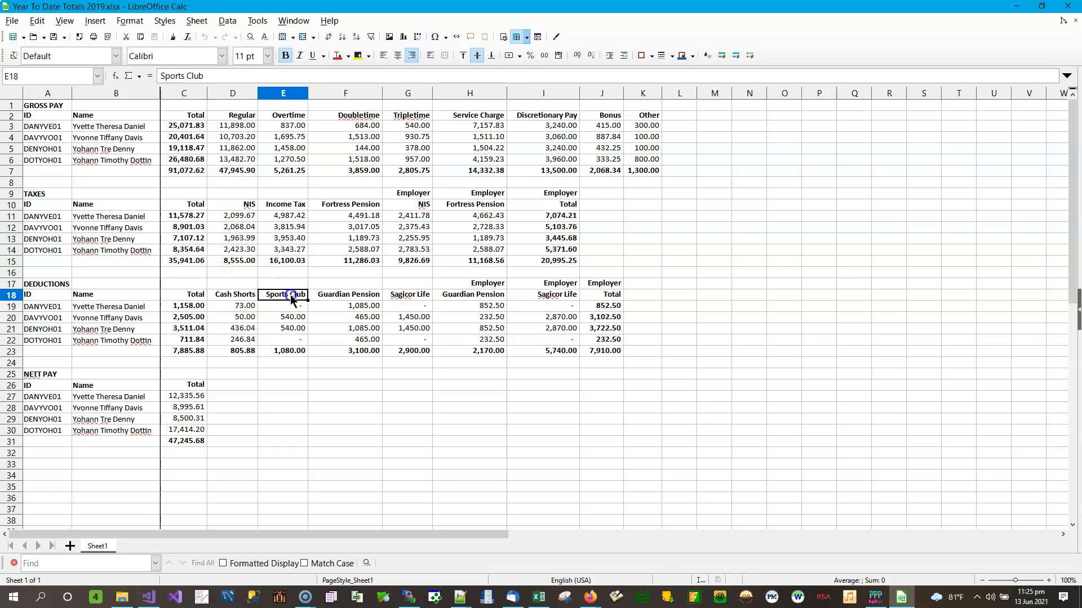
left_click(376, 295)
left_click(413, 295)
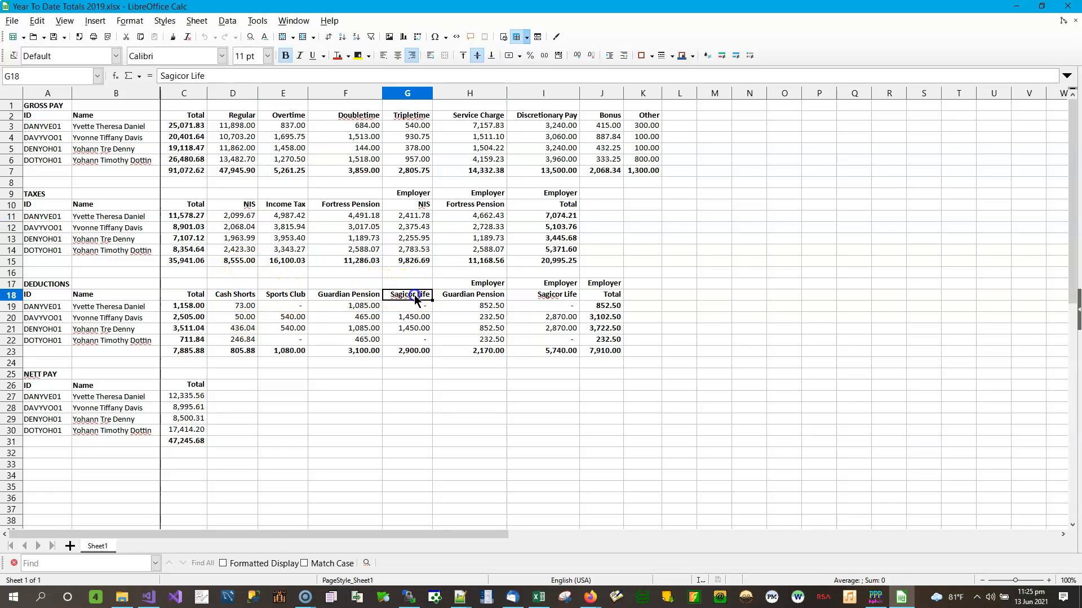
left_click(479, 297)
left_click(557, 294)
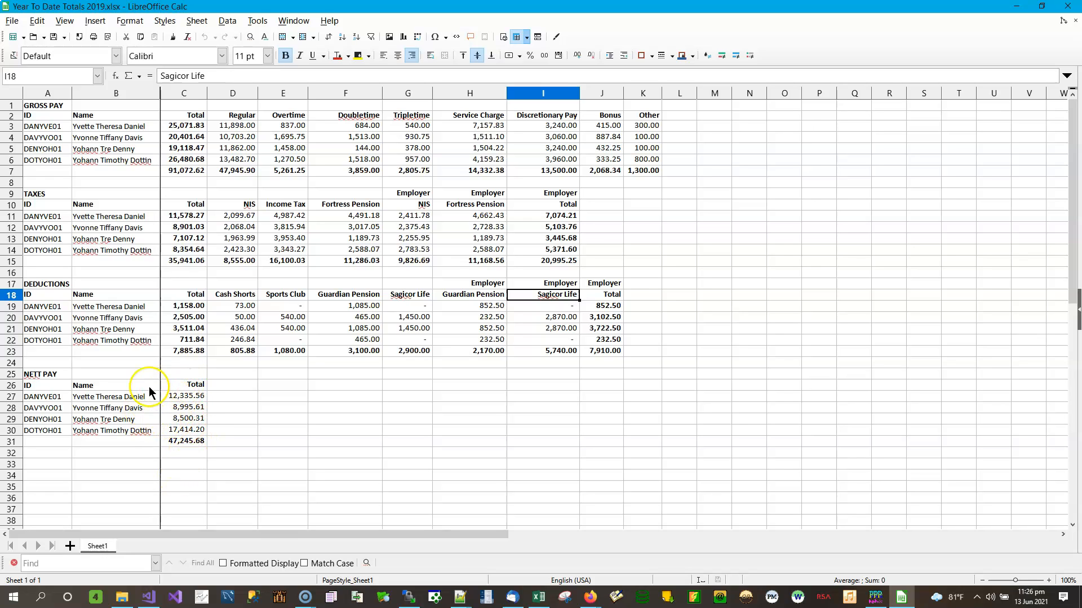
left_click(185, 441)
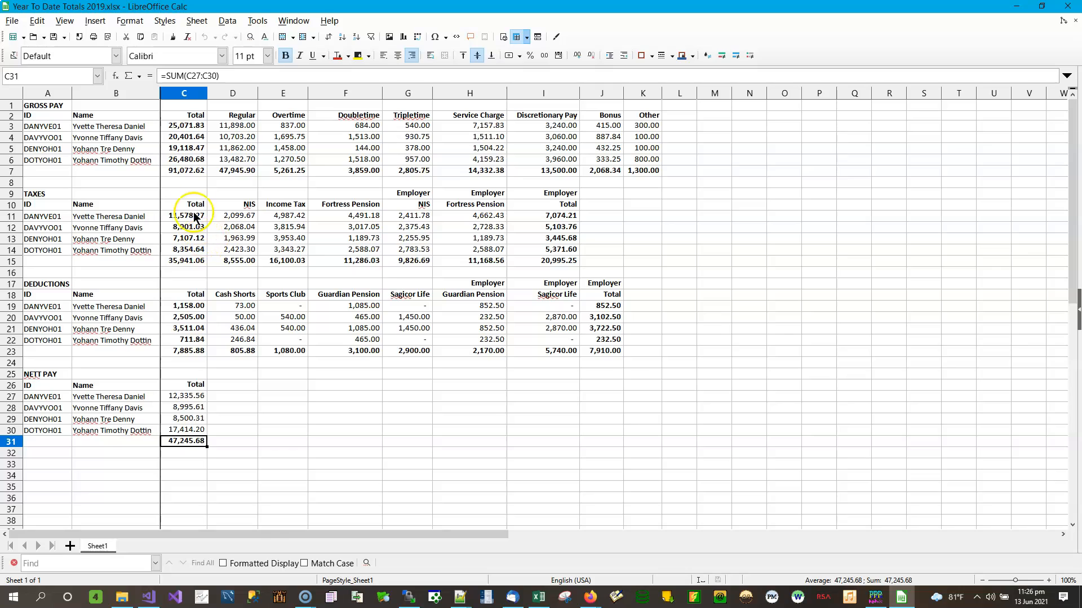
left_click(188, 126)
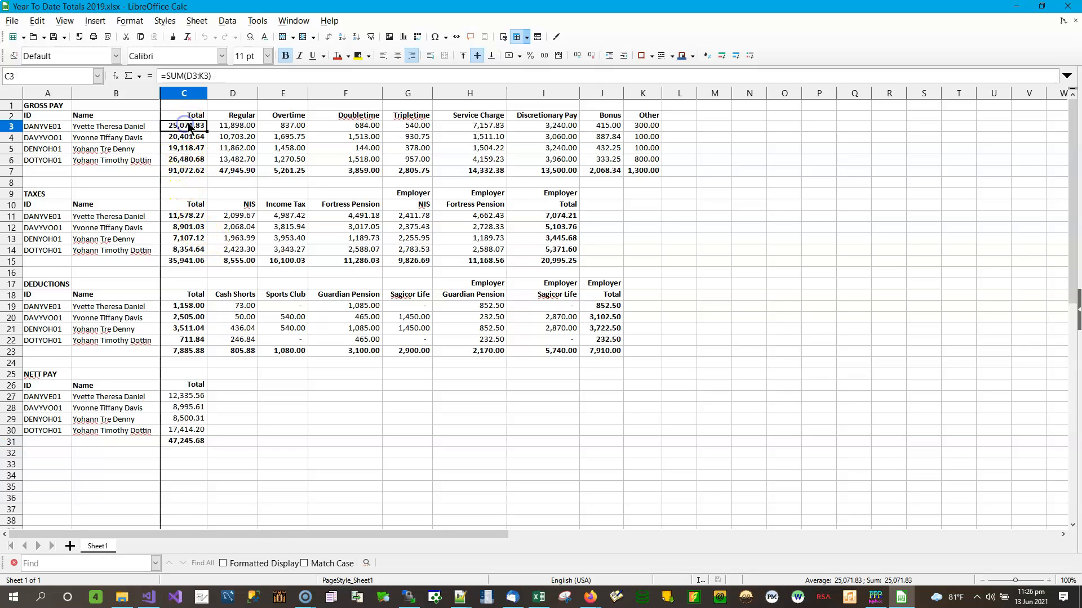
left_click(187, 217)
left_click(189, 304)
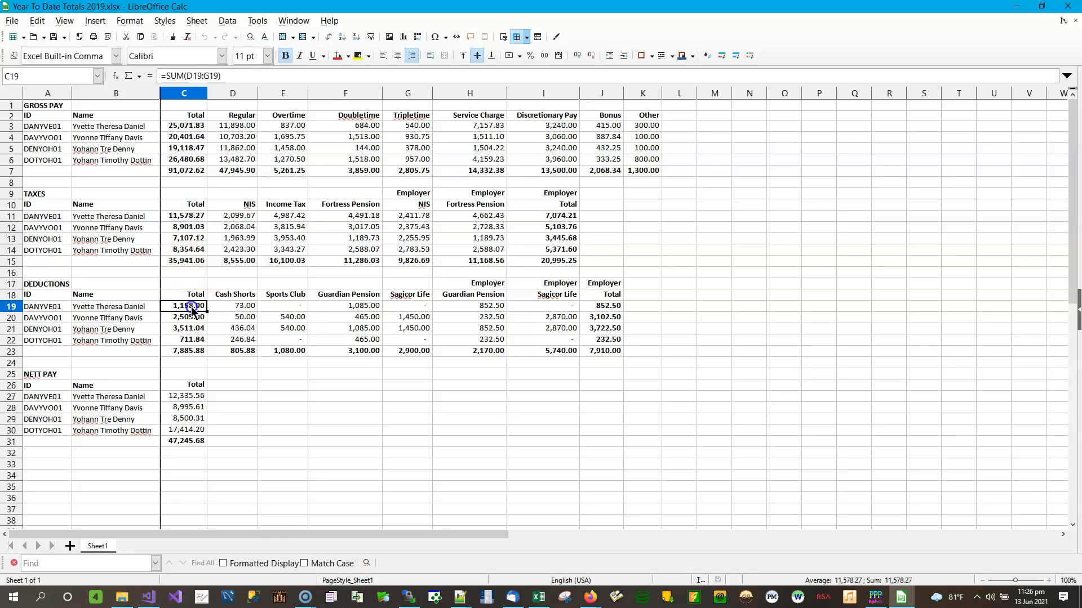
left_click(184, 433)
left_click(191, 396)
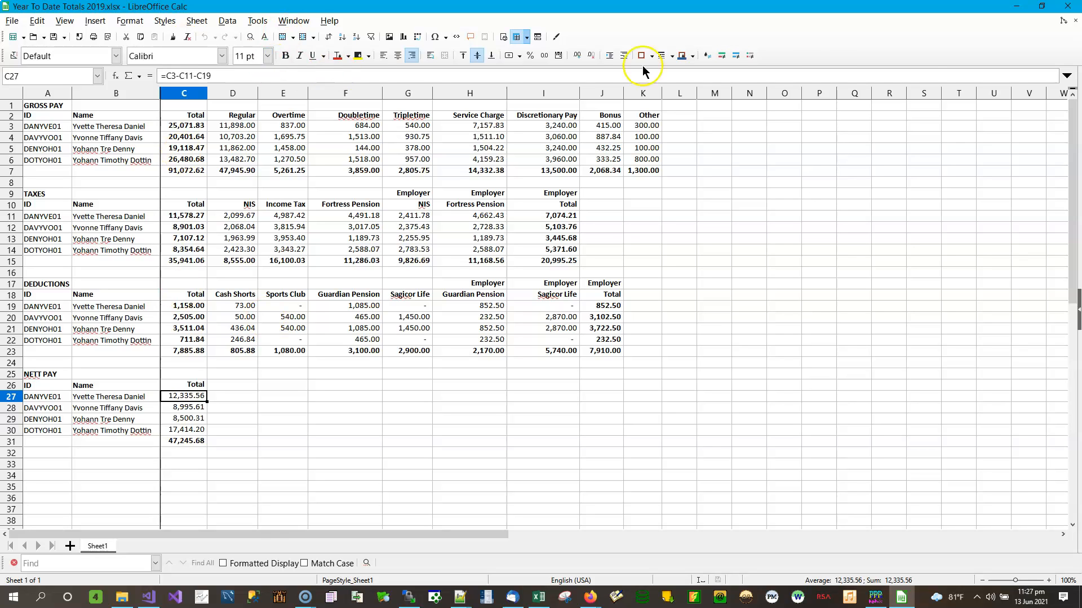
Minimize Calc and File Explorer, then open PayPak's blank New Batch form dated 13 Jun 2021
left_click(1017, 8)
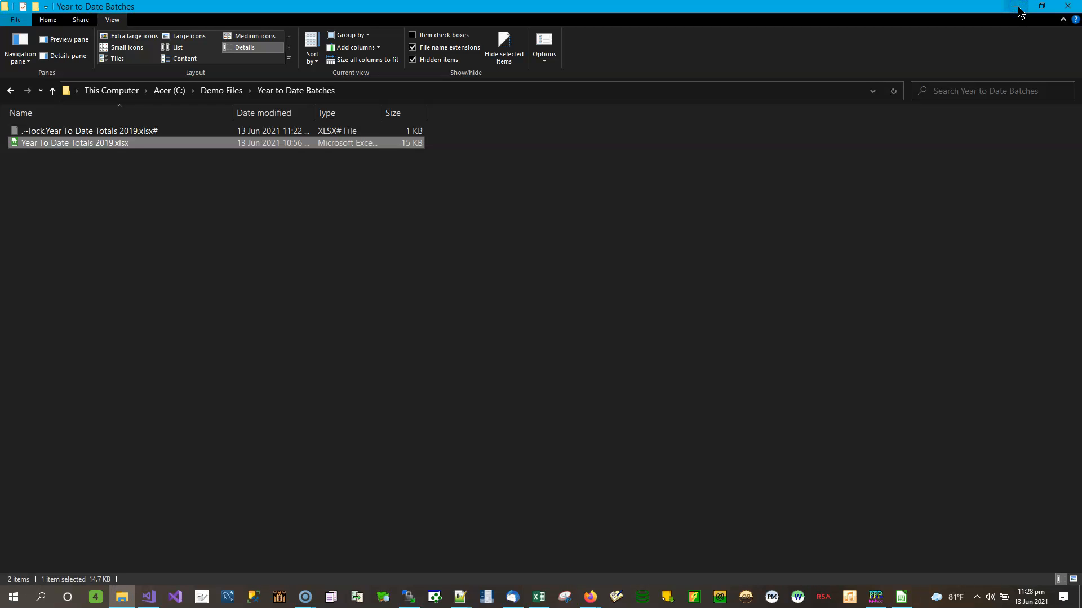
left_click(1017, 8)
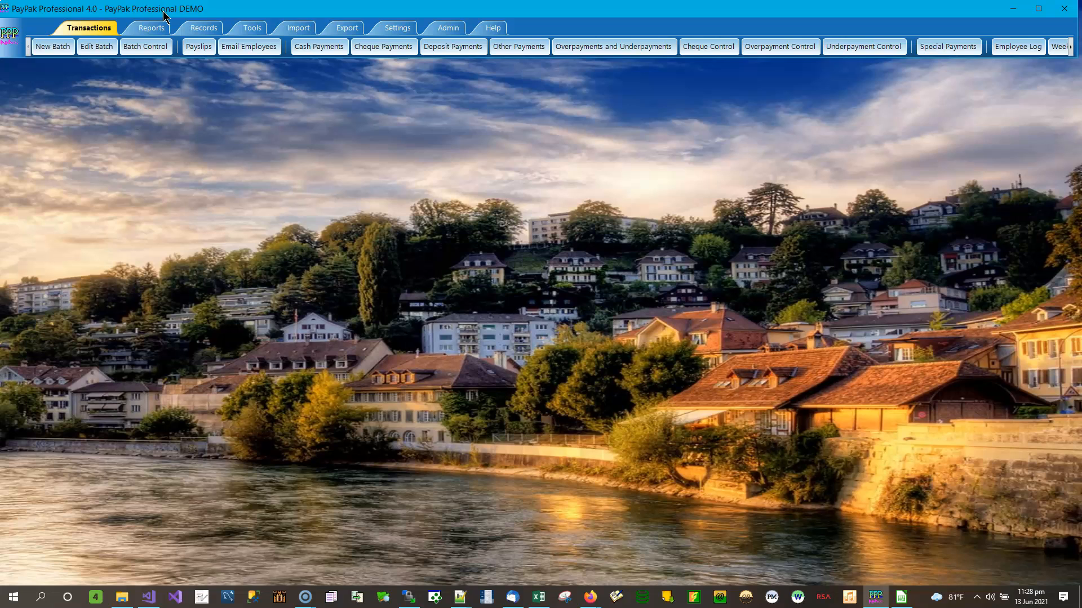
left_click(53, 49)
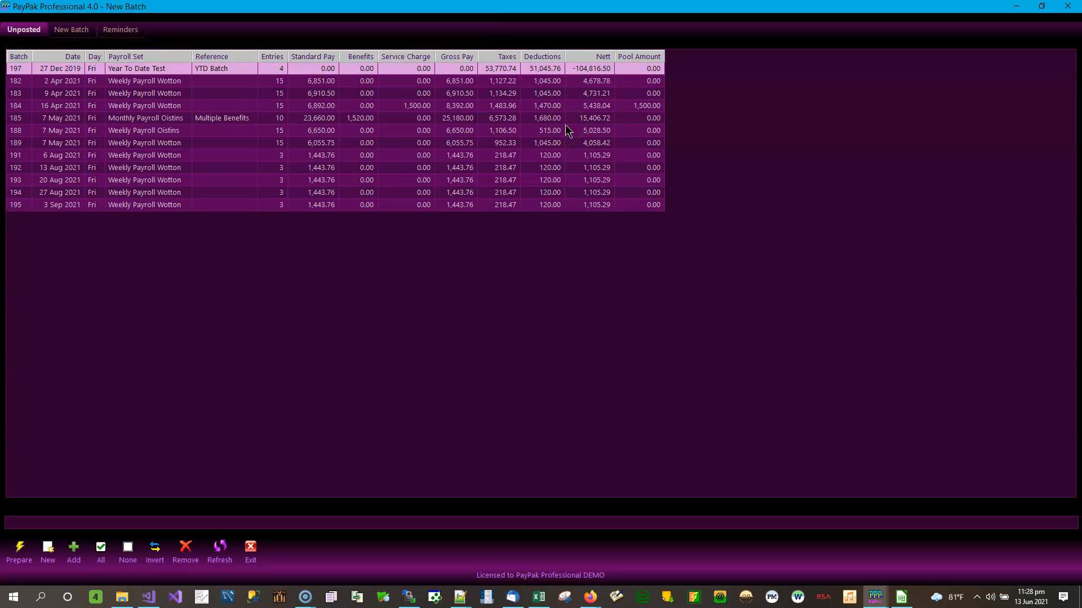
left_click(61, 31)
left_click(123, 57)
Turn the Batch Date calendar back to December 2019, then clear the date
left_click(124, 56)
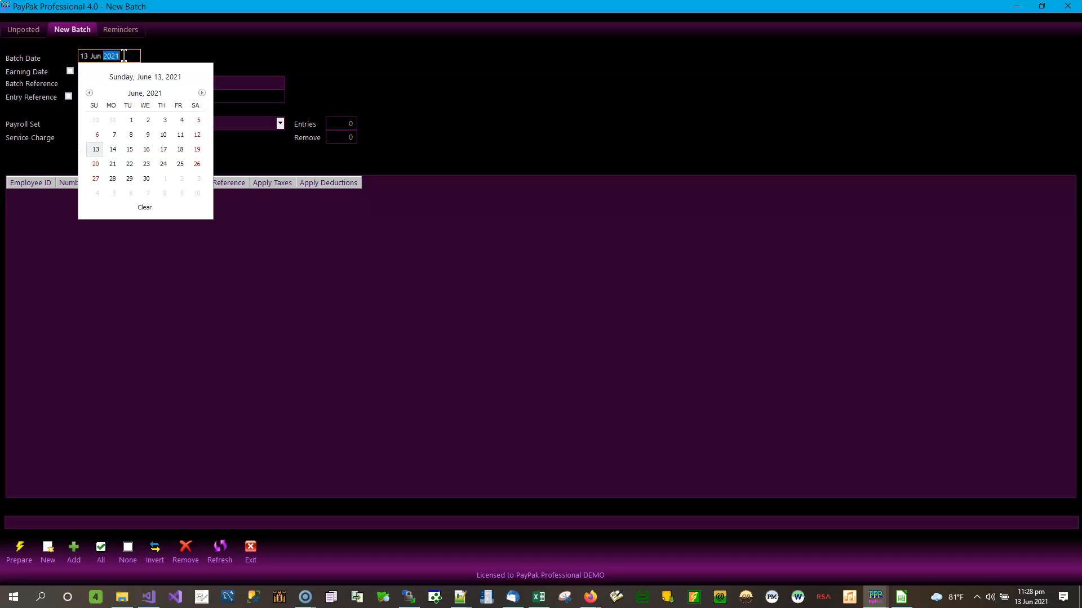
left_click(90, 94)
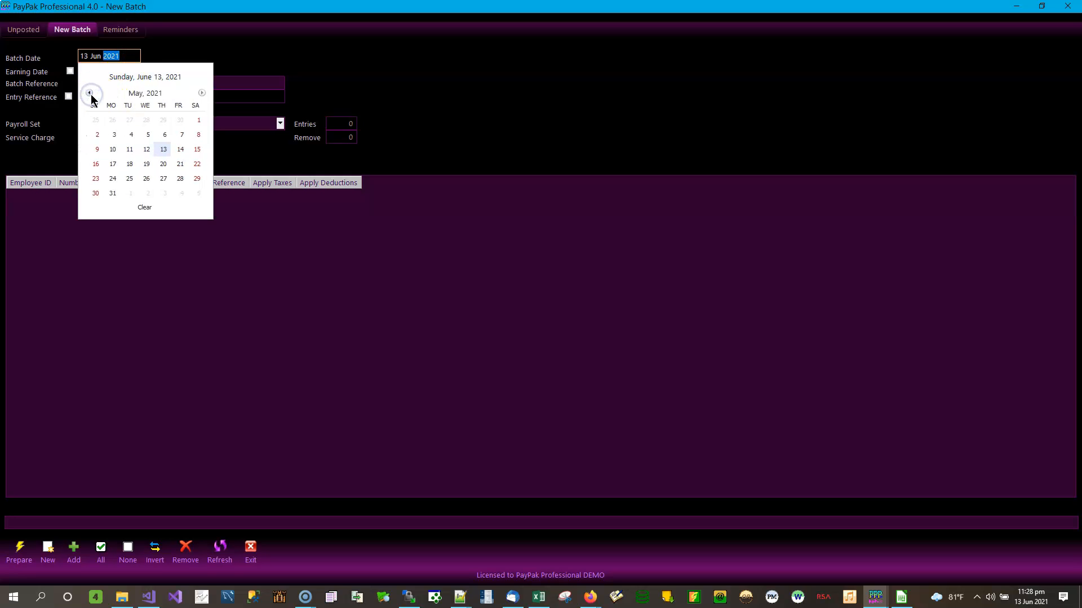
left_click(90, 93)
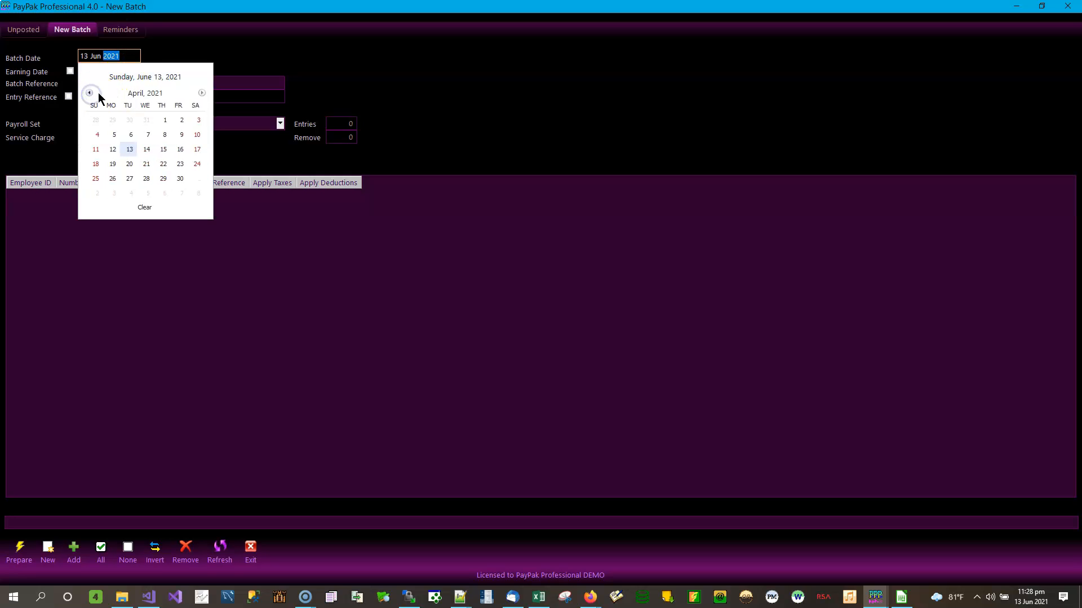
left_click(140, 94)
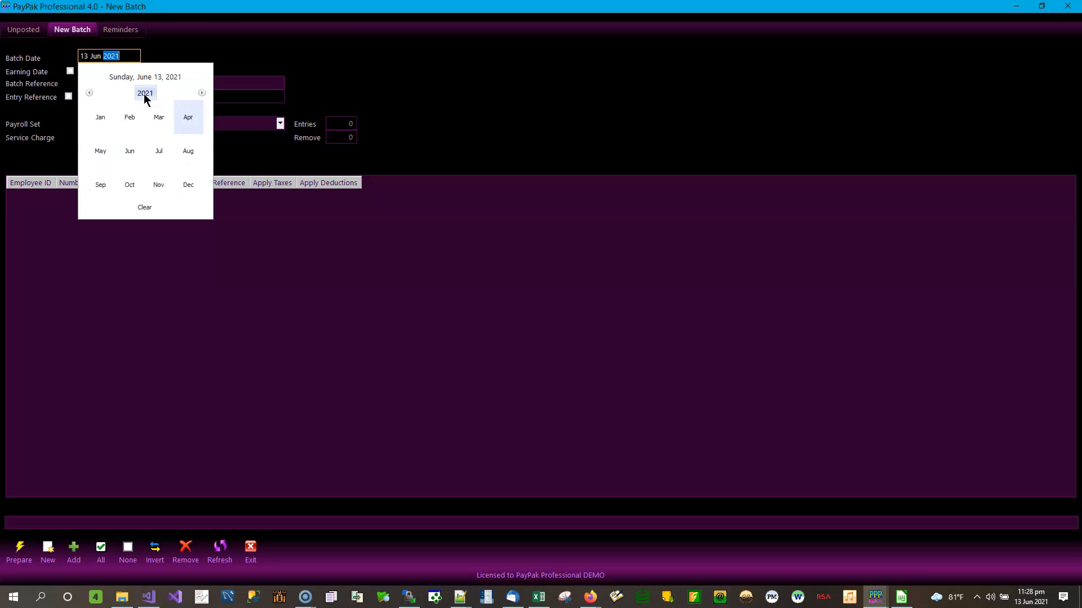
left_click(145, 95)
left_click(100, 117)
left_click(190, 185)
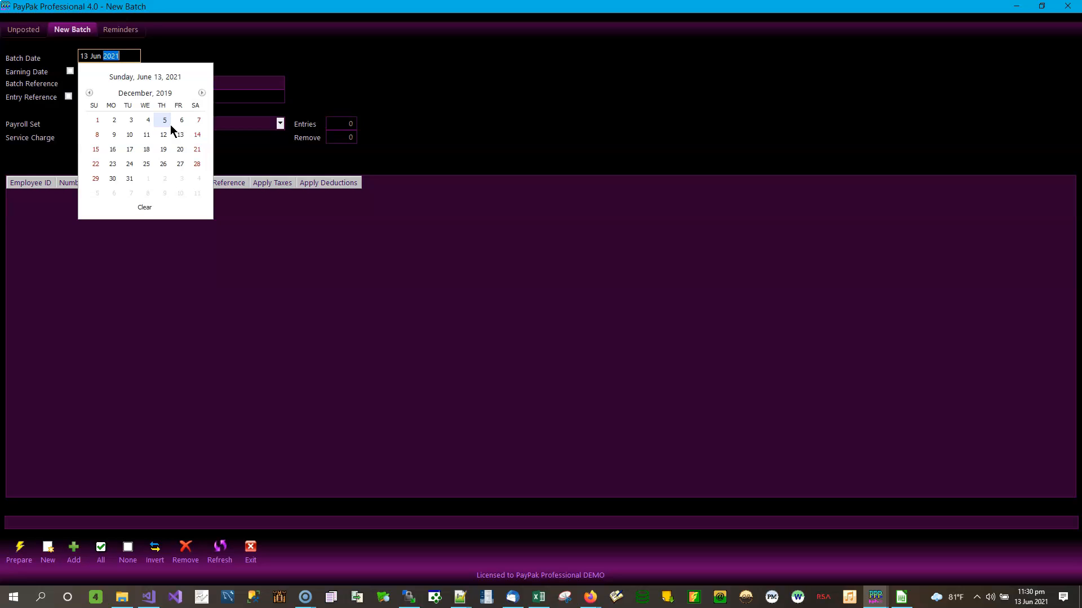
left_click(144, 207)
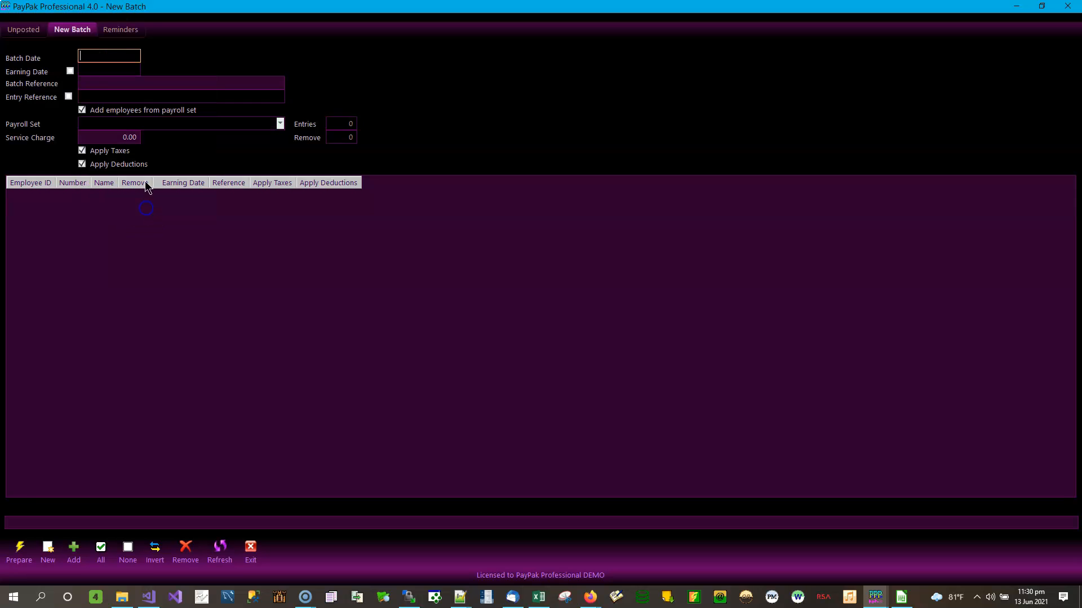
Reopen the Batch Date picker and fill in today's date, 13 Jun 2021
left_click(123, 55)
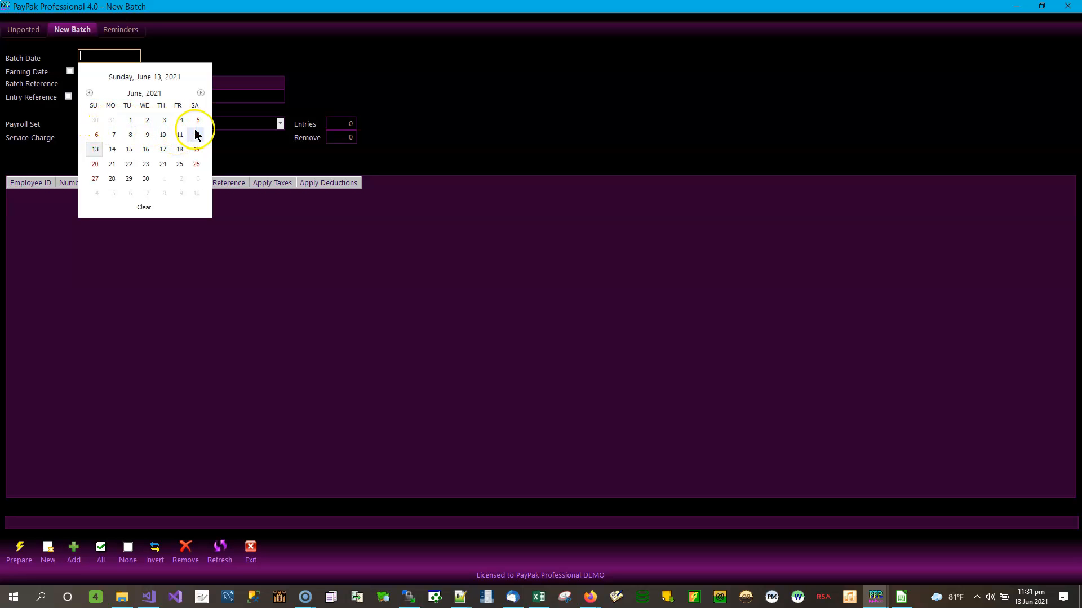
left_click(112, 140)
left_click(112, 141)
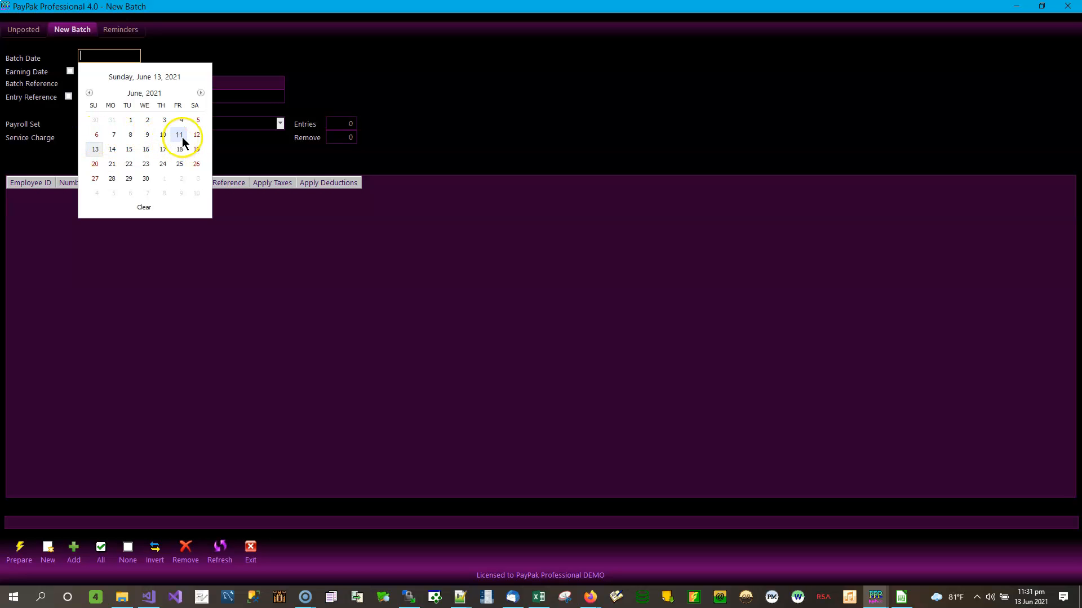
left_click(124, 56)
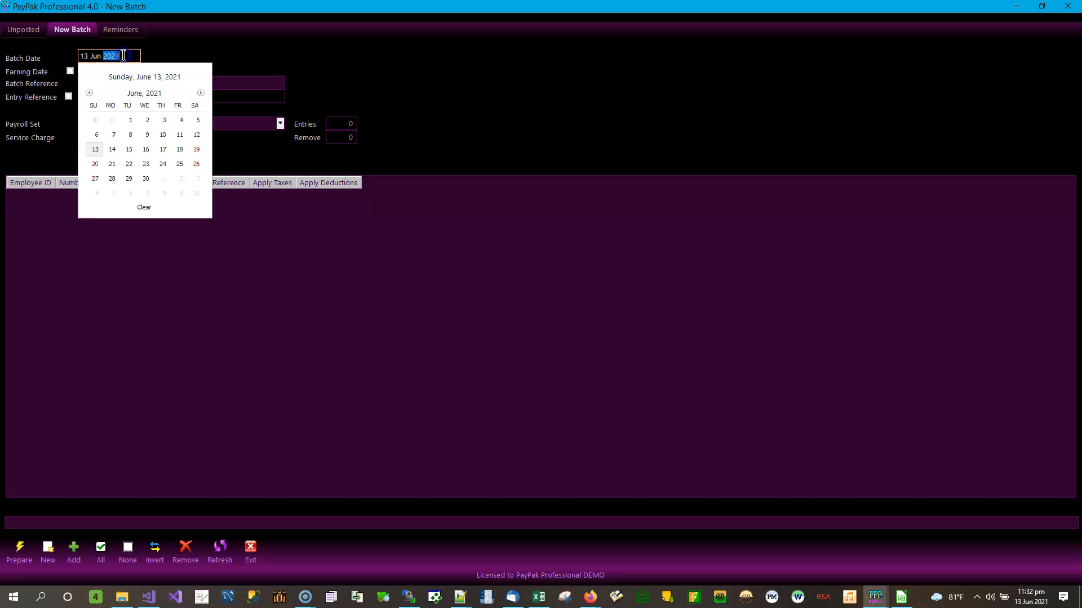
Pick 27 Dec 2019 as the Batch Date through the year and month views
left_click(142, 94)
left_click(144, 93)
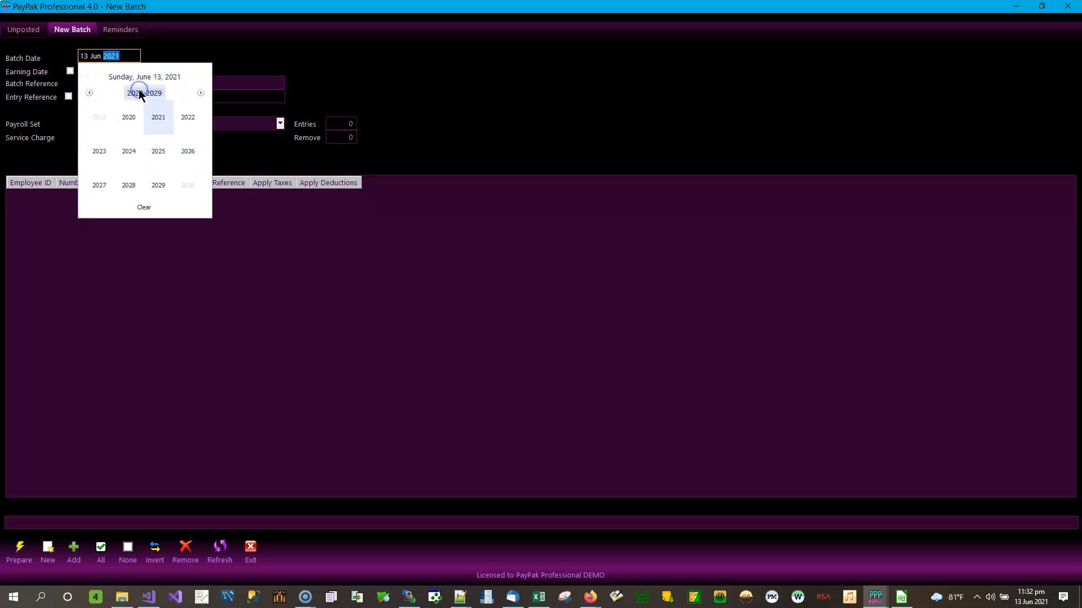
left_click(99, 115)
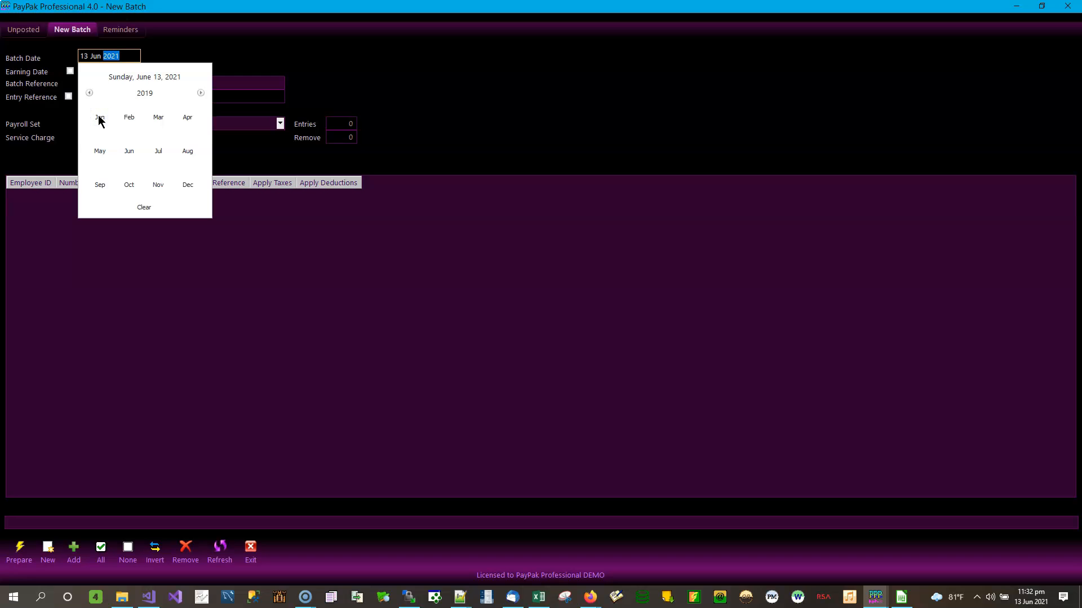
left_click(184, 187)
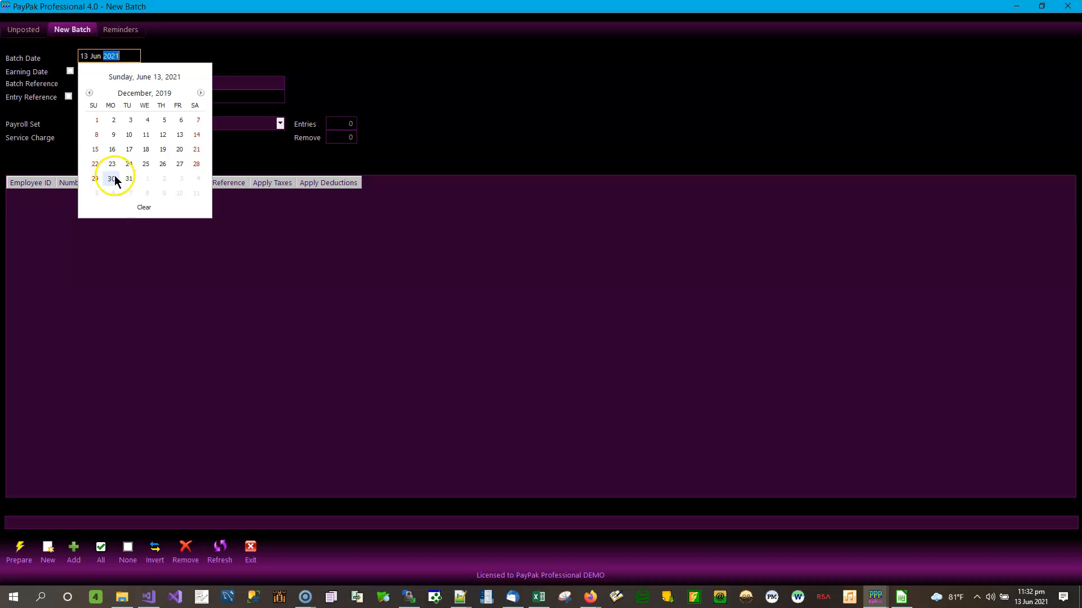
left_click(179, 164)
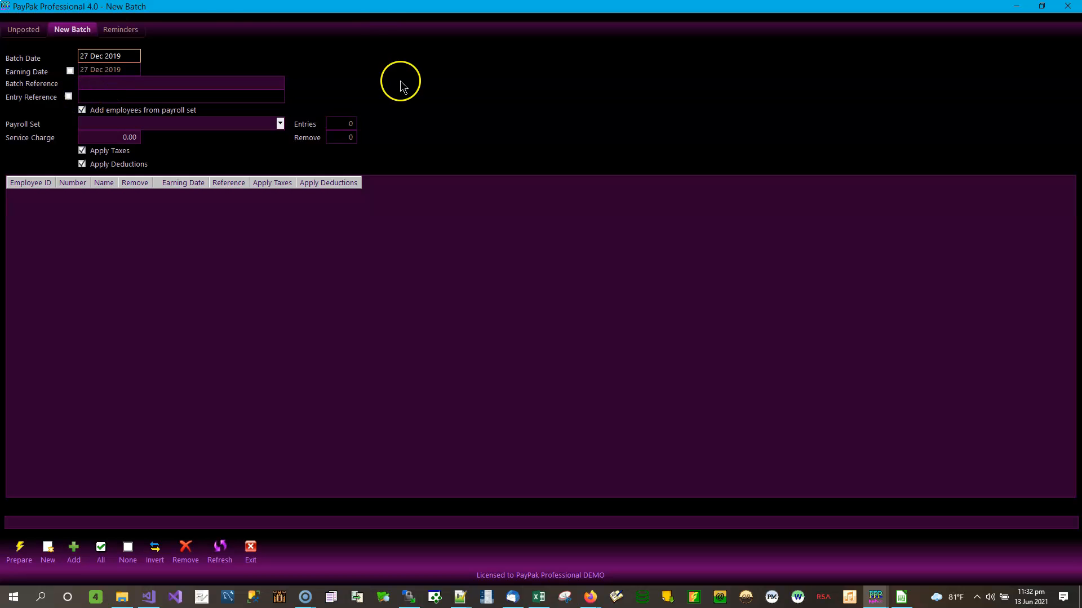
Enter 'Year To Date Totals 2019' as the Batch Reference, mirrored in Entry Reference
left_click(155, 84)
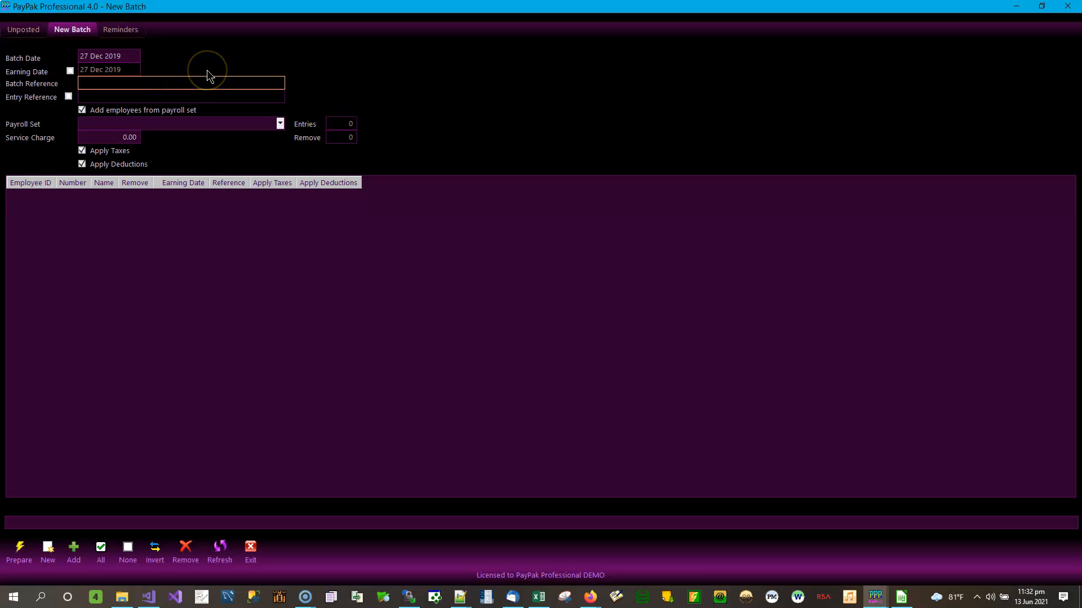
type("YT")
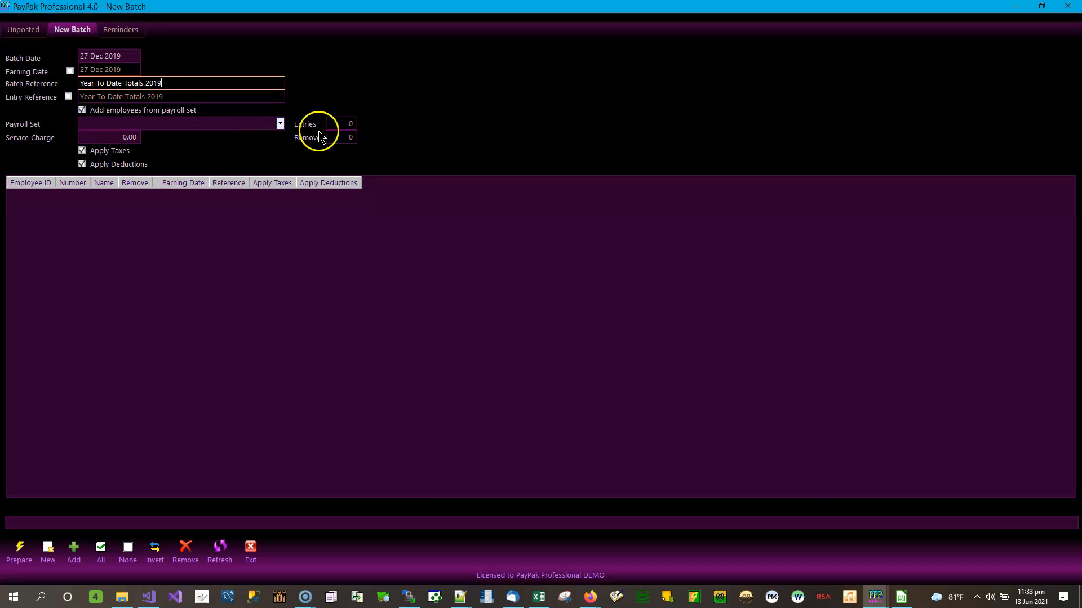
left_click(280, 125)
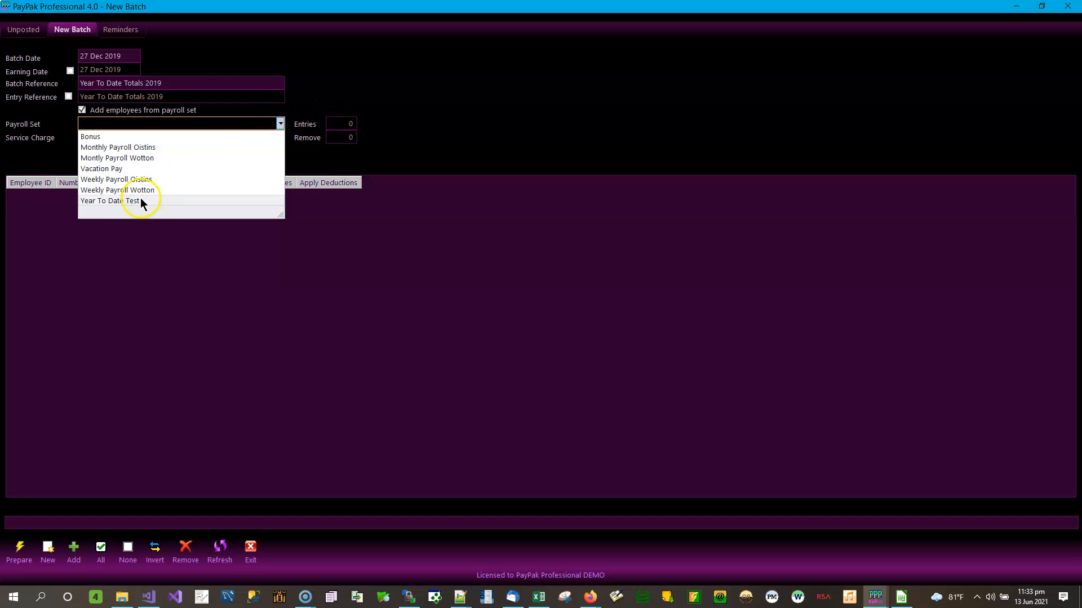
Choose the Year To Date Test payroll set, loading 4 employees, and uncheck Apply Taxes
left_click(357, 113)
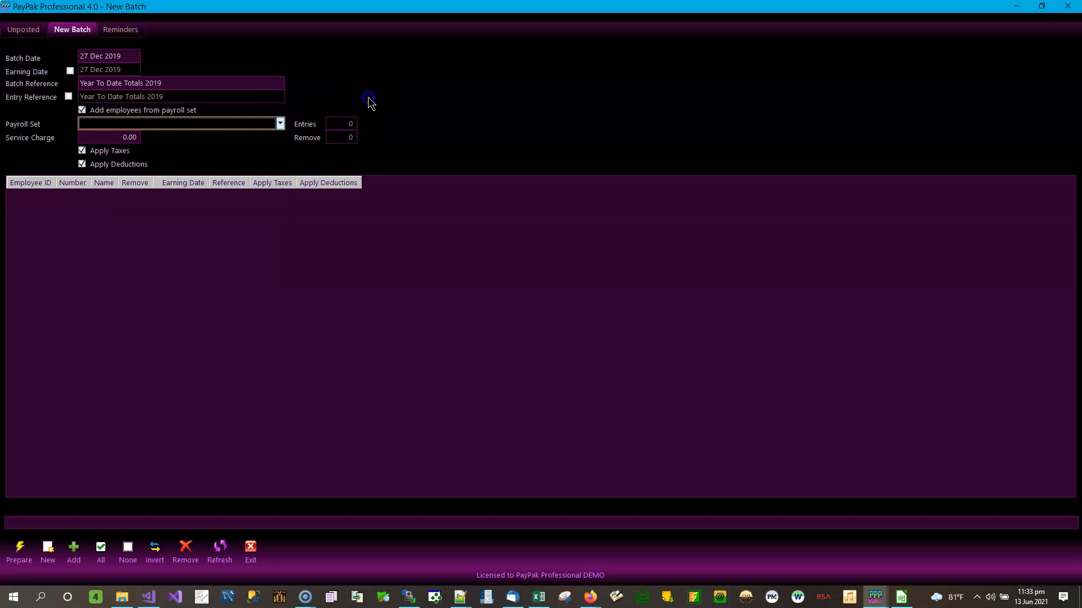
left_click(279, 123)
left_click(107, 202)
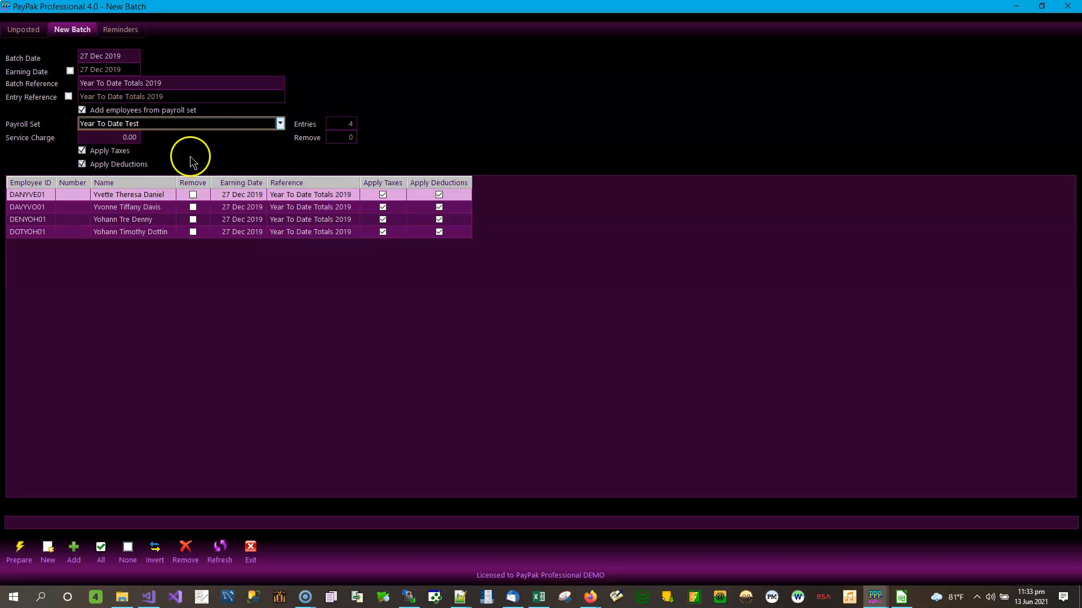
left_click(102, 155)
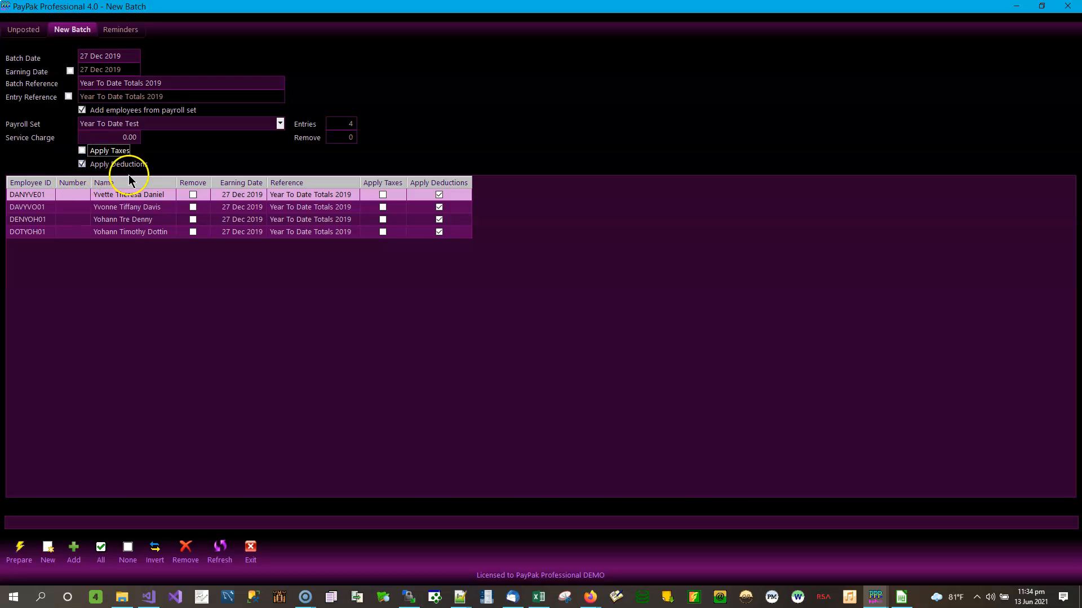
Clear the Apply Deductions checkbox so no deductions apply to the four batch employees
left_click(83, 164)
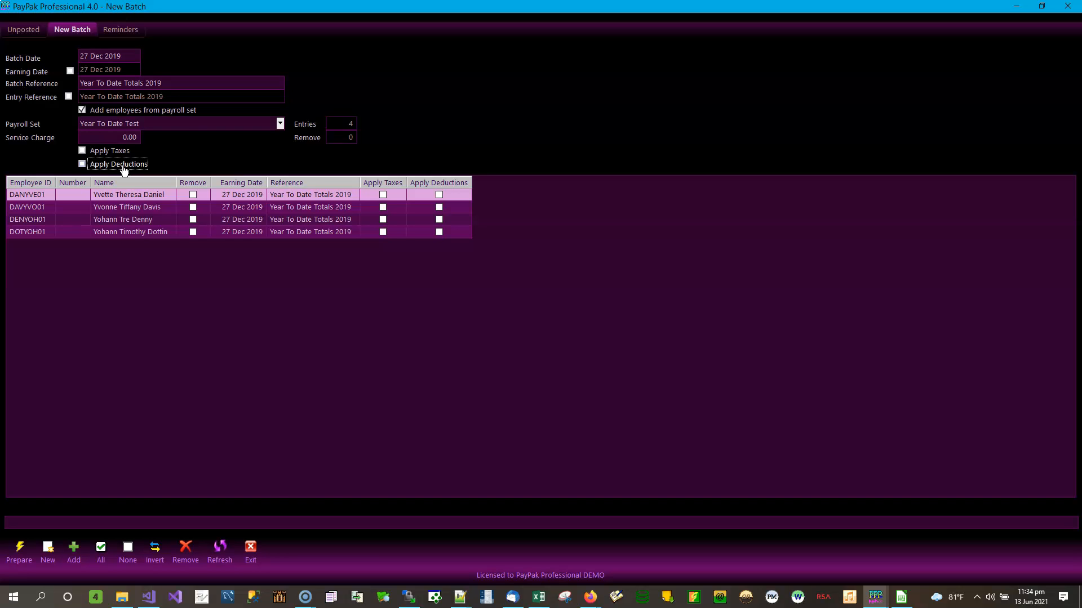
Tick Apply Deductions again so deductions apply to all four batch employees
left_click(146, 164)
Create batch 199 dated 27 Dec 2019, accepting the date warning and success message
left_click(27, 553)
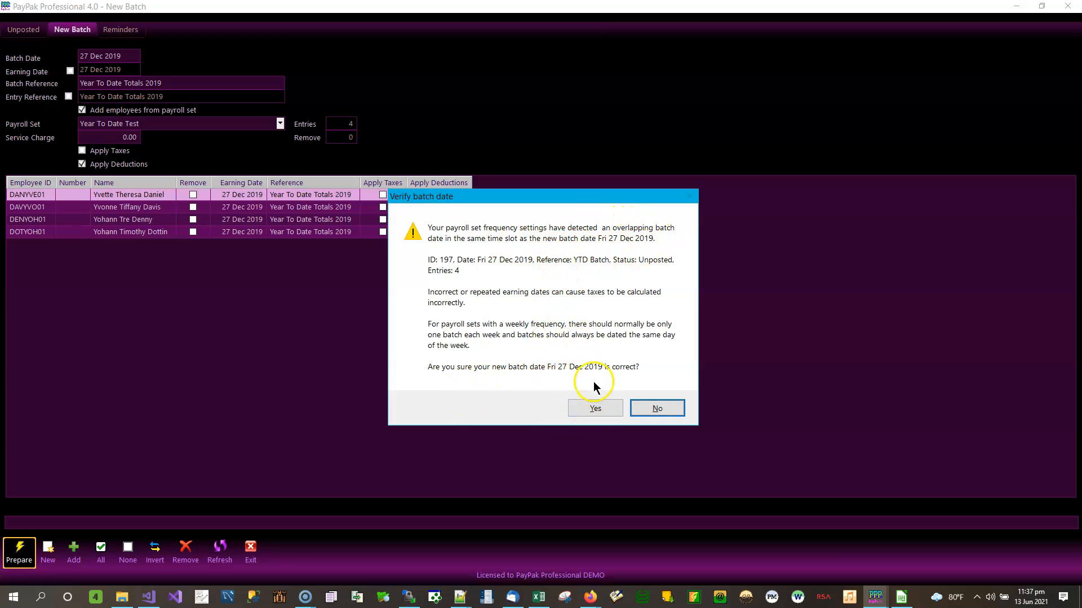
left_click(595, 409)
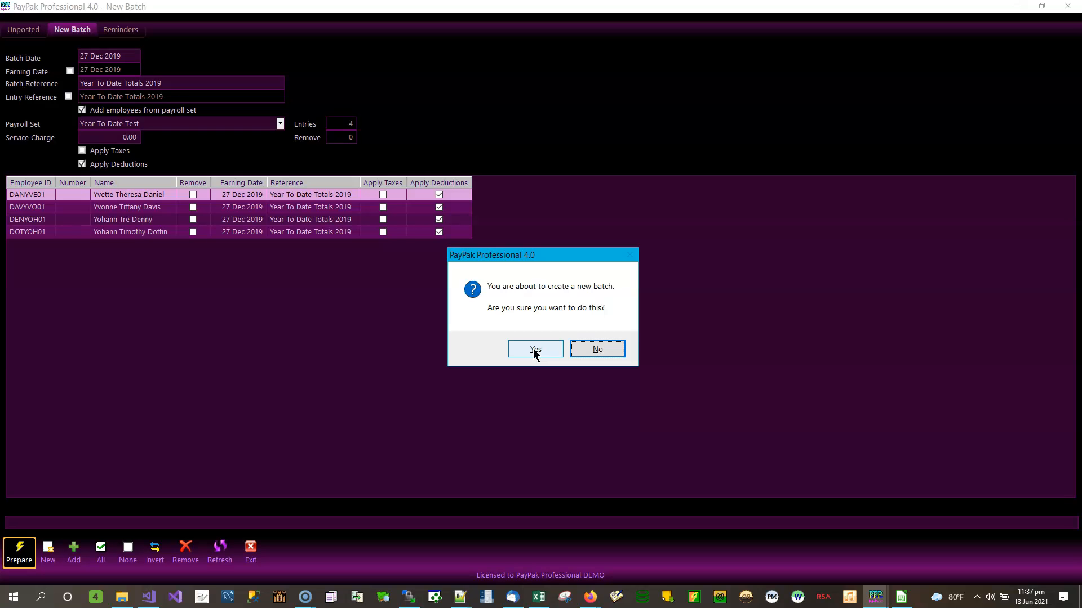
left_click(533, 352)
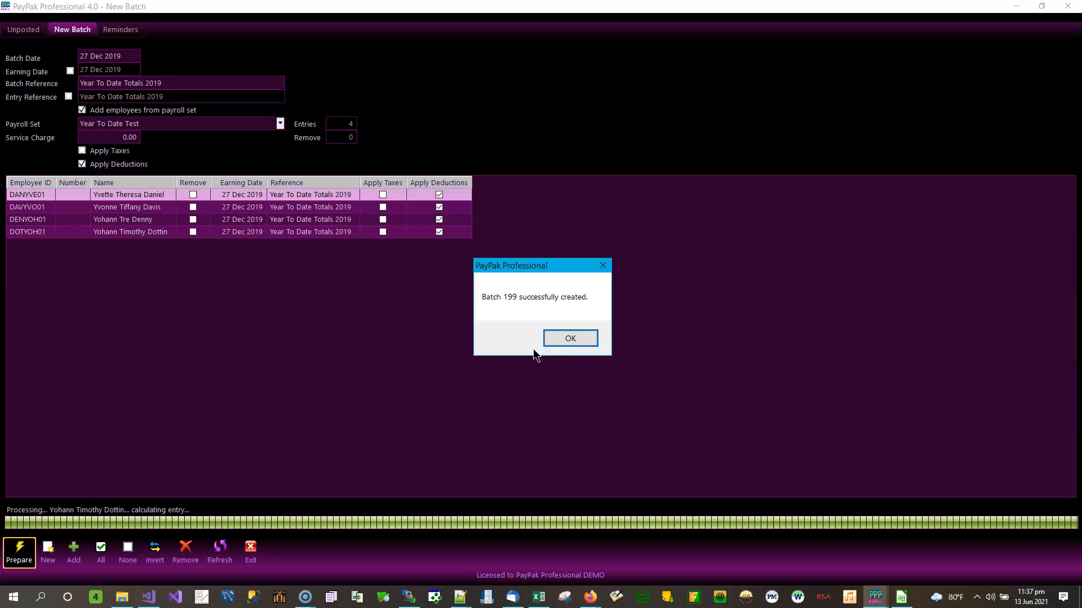
left_click(570, 338)
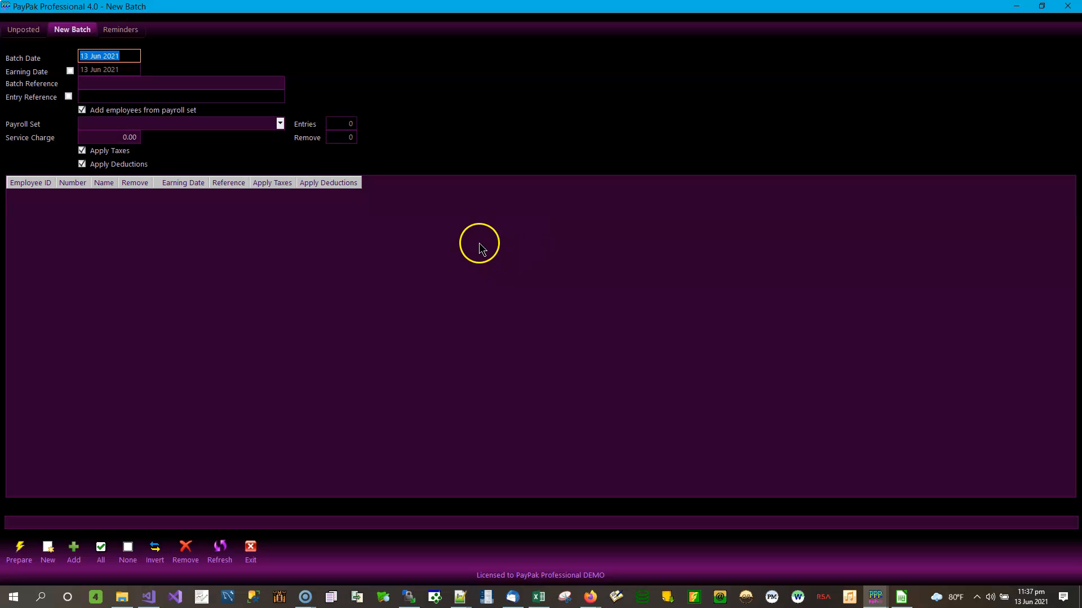
Open unposted batch 199, Year To Date Totals 2019, in the Edit Batch window
left_click(251, 552)
left_click(101, 55)
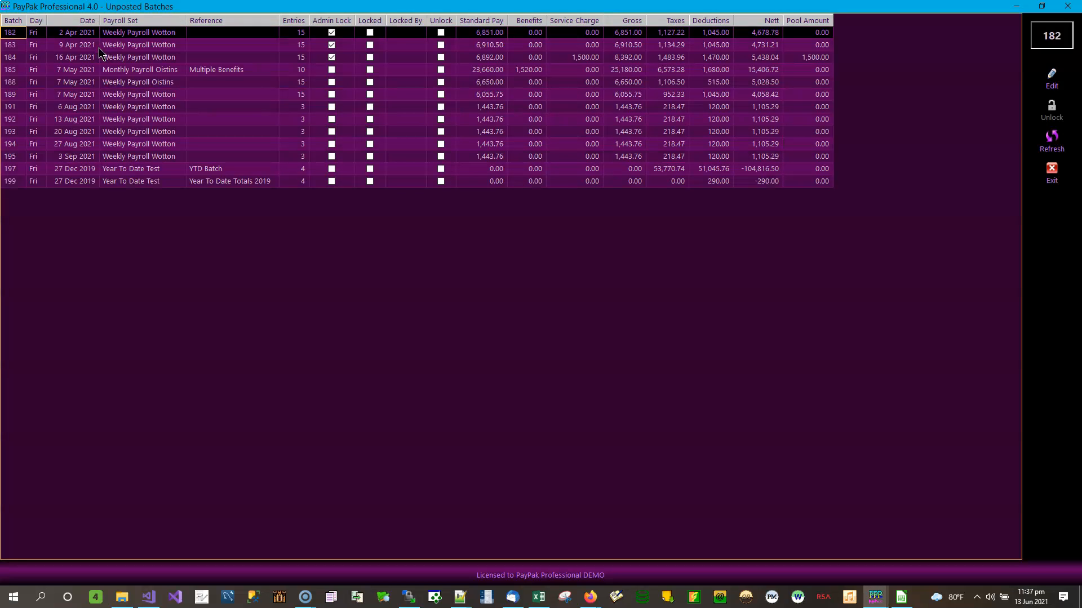
left_click(59, 181)
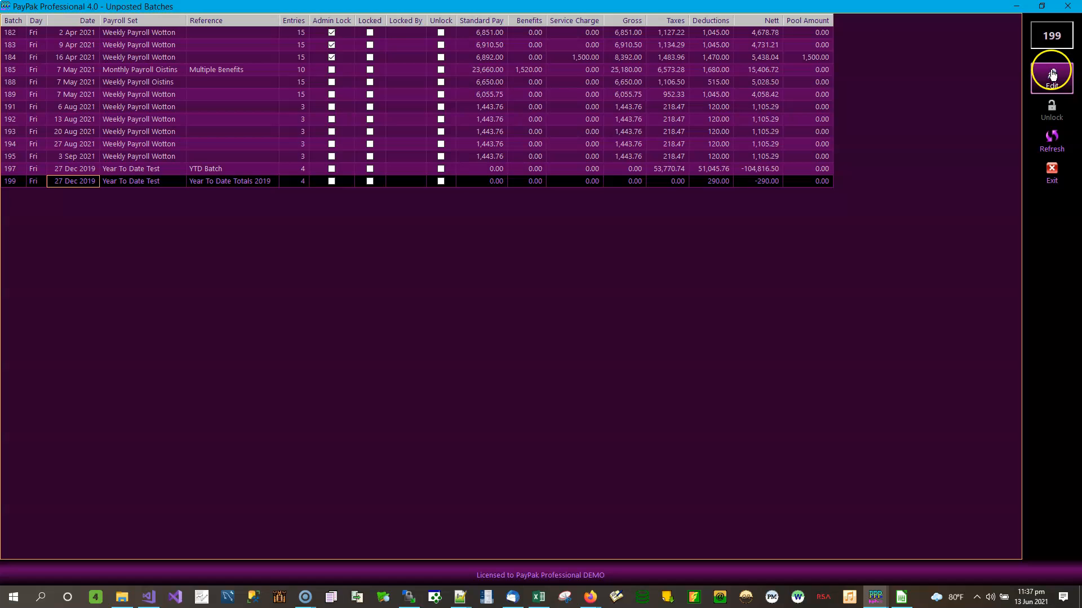
left_click(1037, 86)
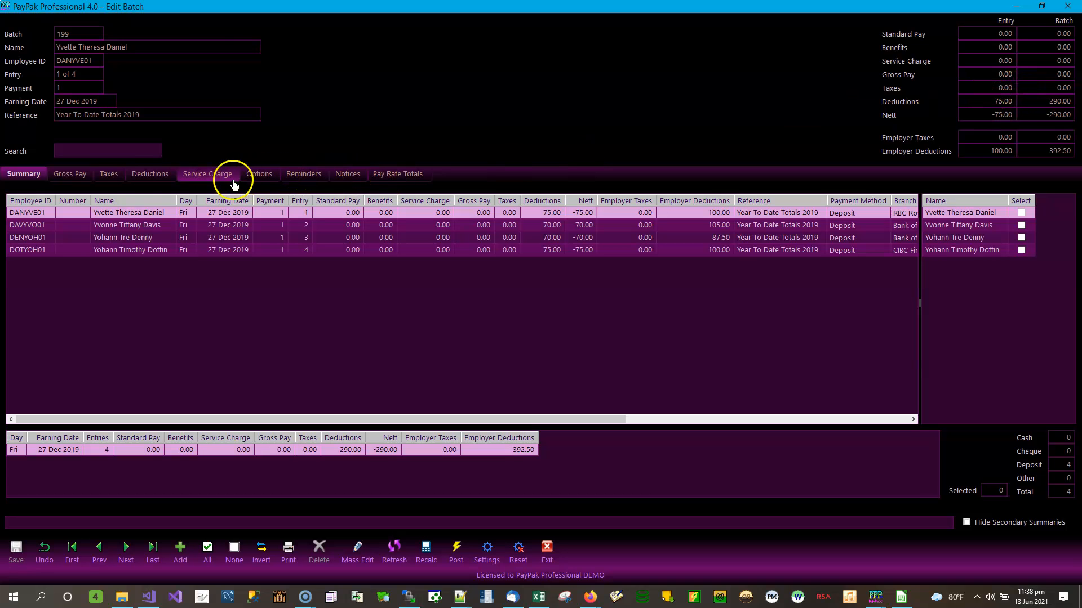
Show the entry's Gross Pay lines and move the un-maximized Edit Batch window centre-right
left_click(151, 175)
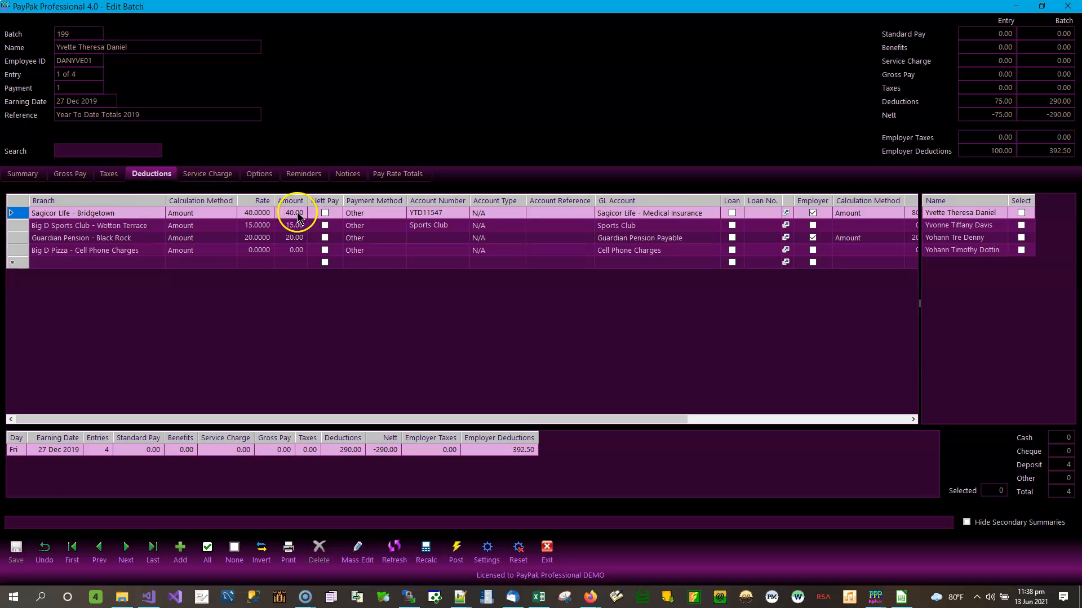
left_click(299, 253)
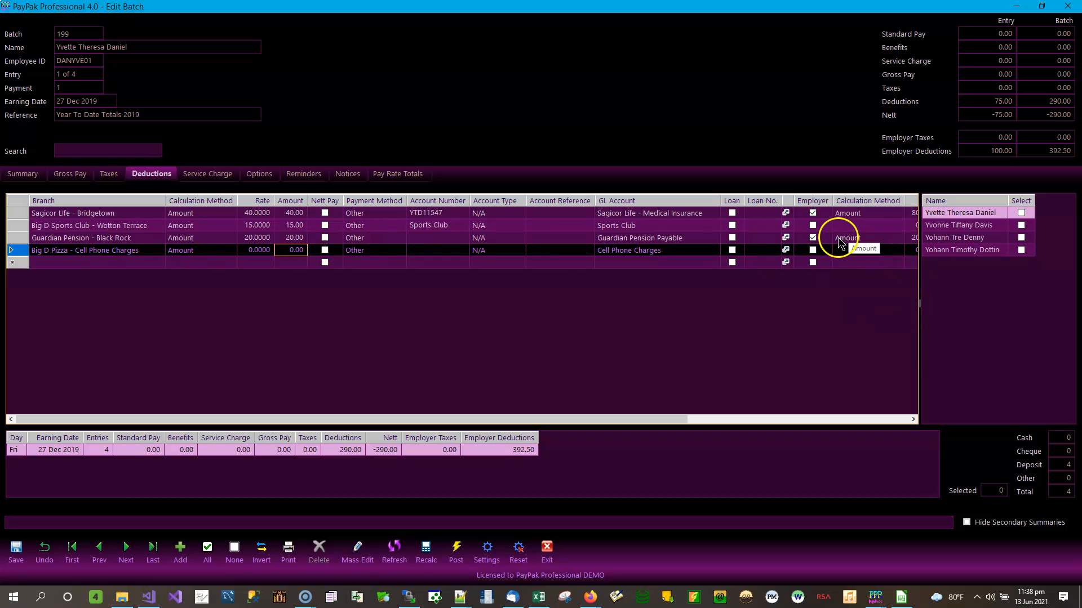
left_click(107, 175)
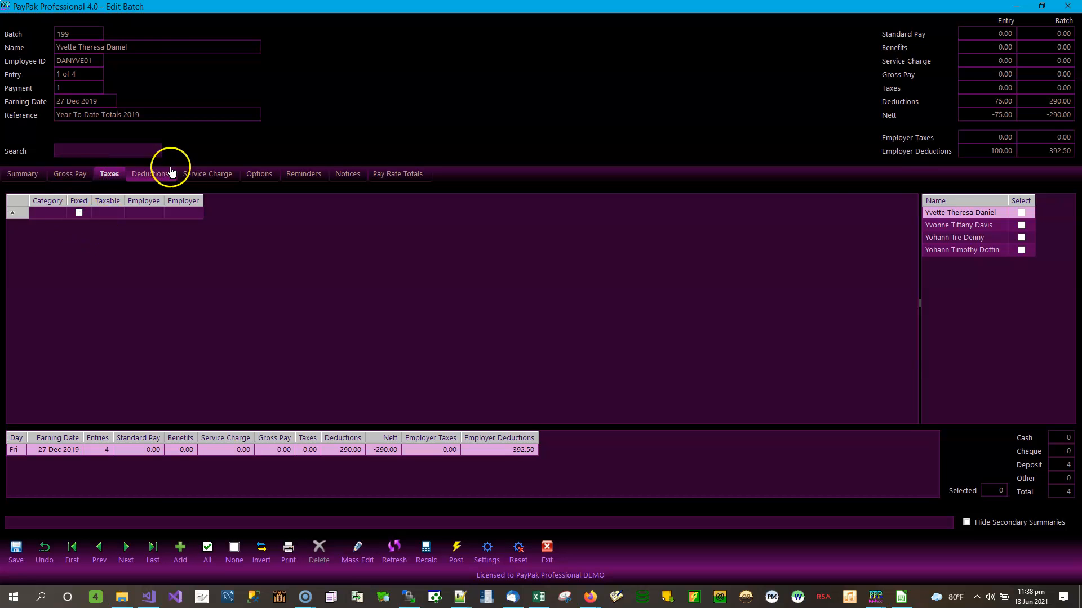
left_click(75, 178)
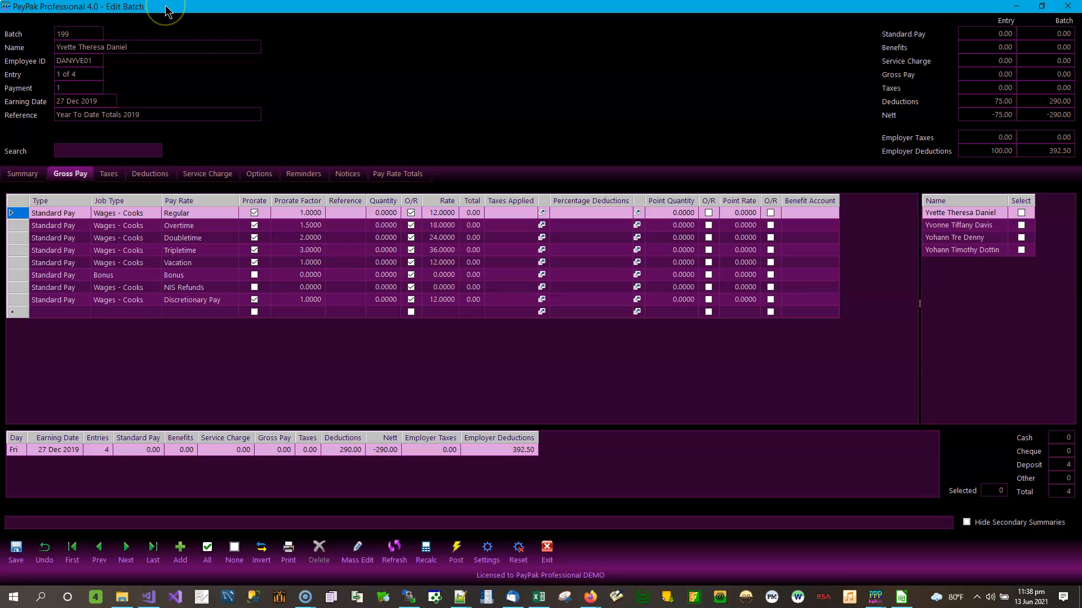
left_click_drag(158, 13, 651, 124)
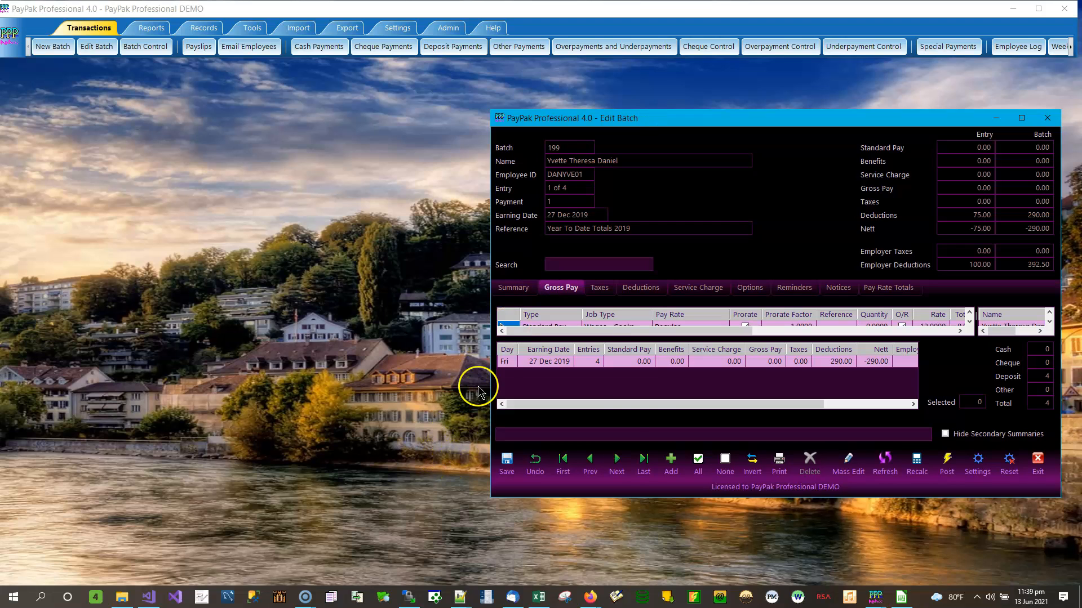
Bring Year To Date Totals 2019.xlsx in Calc to the front, showing the 25,071.83 gross total
left_click(901, 597)
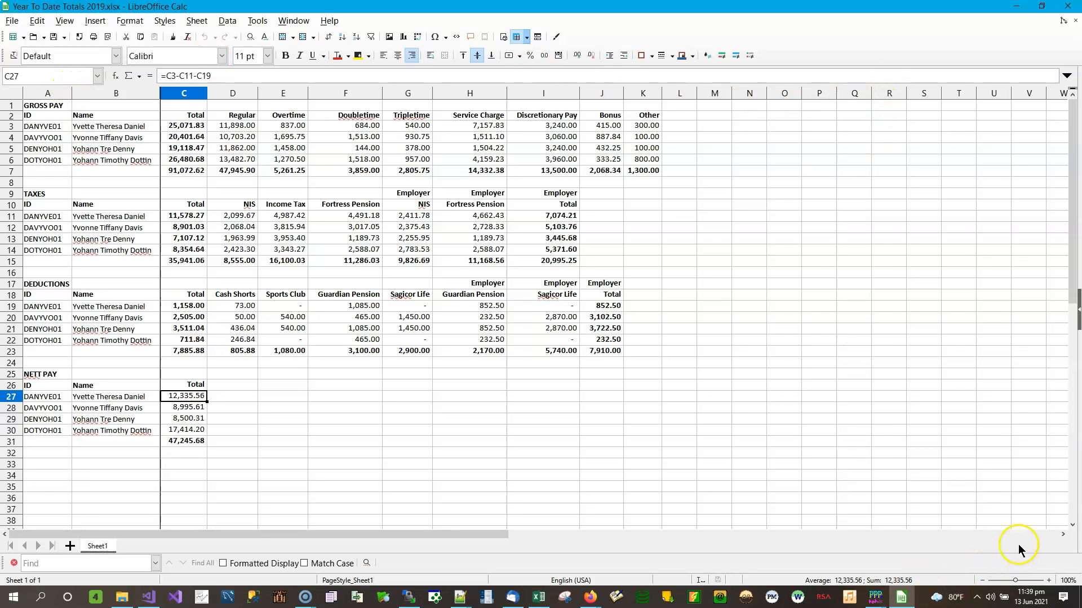
left_click(1061, 535)
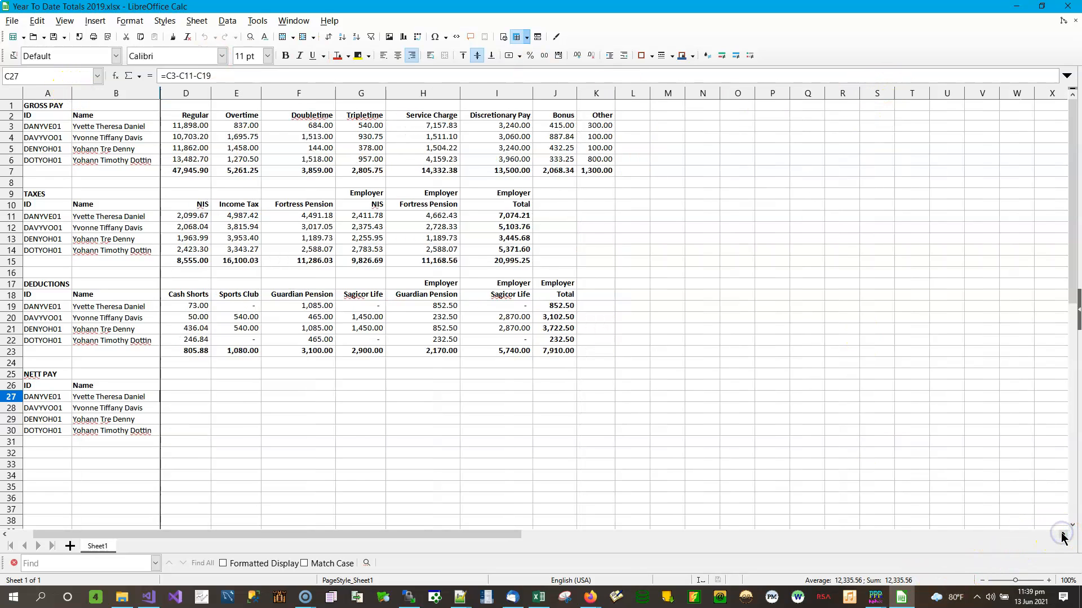
left_click_drag(73, 534, 50, 534)
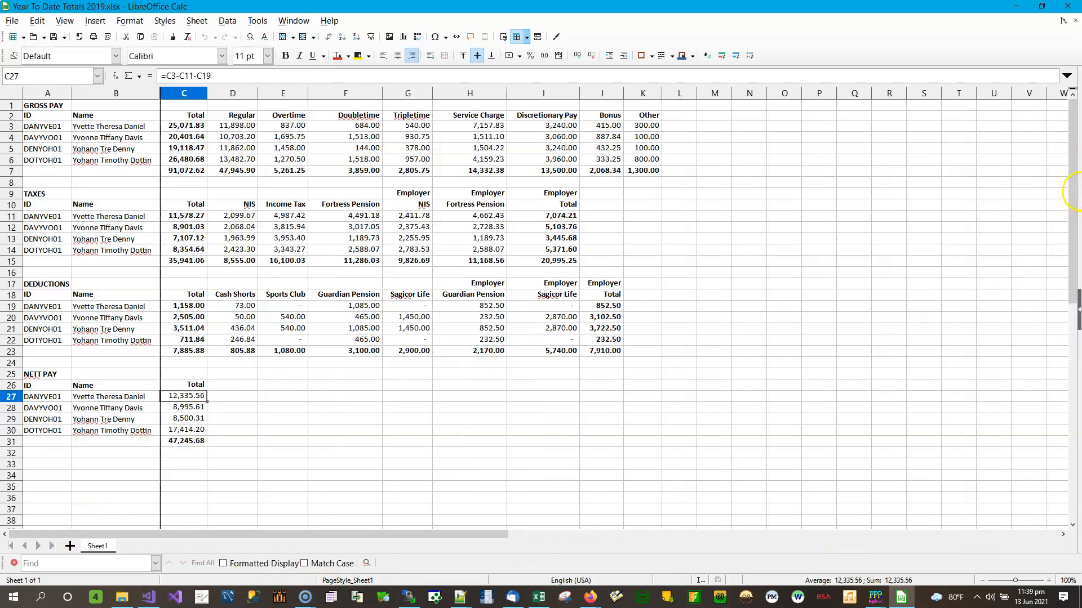
Restore the Calc window, move it to the left edge and widen it slightly
left_click(1042, 7)
left_click_drag(1002, 20, 223, 14)
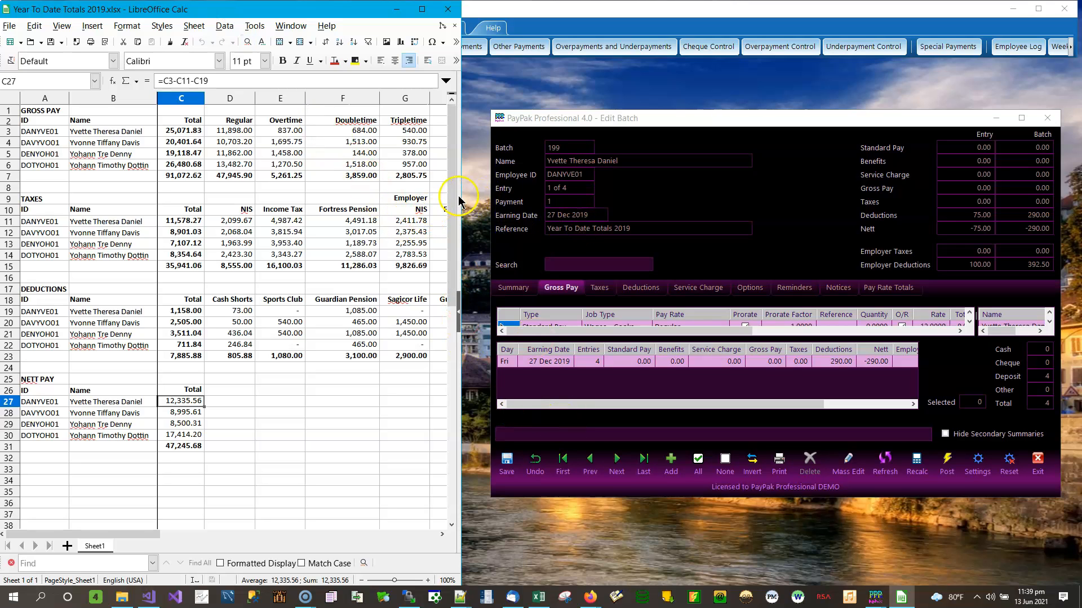
left_click_drag(461, 193, 470, 193)
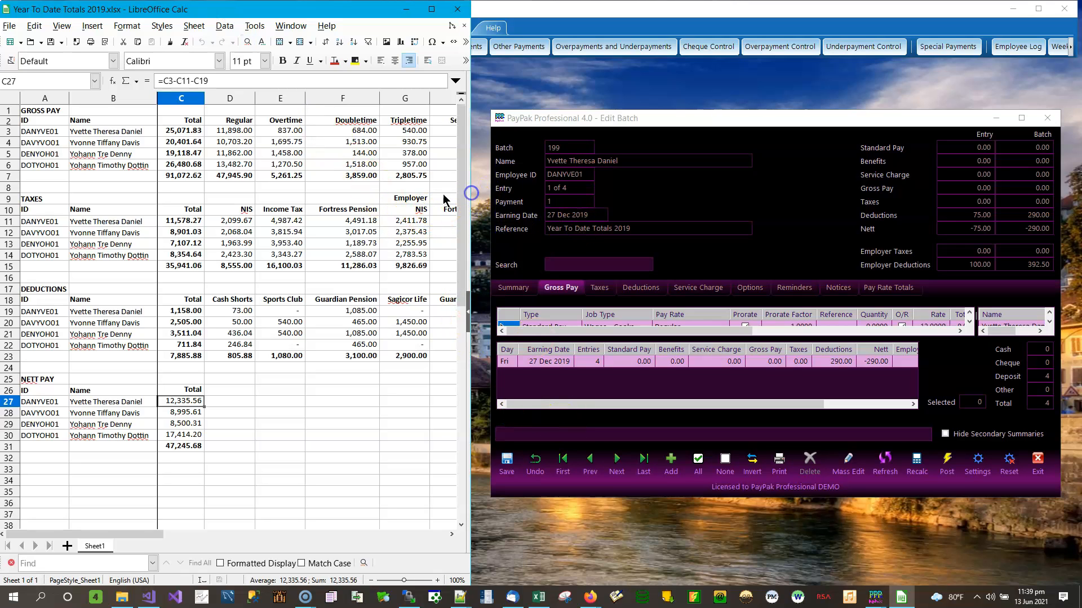
Hide ID column A in the YTD sheet and select the Name column B
left_click(45, 101)
right_click(46, 102)
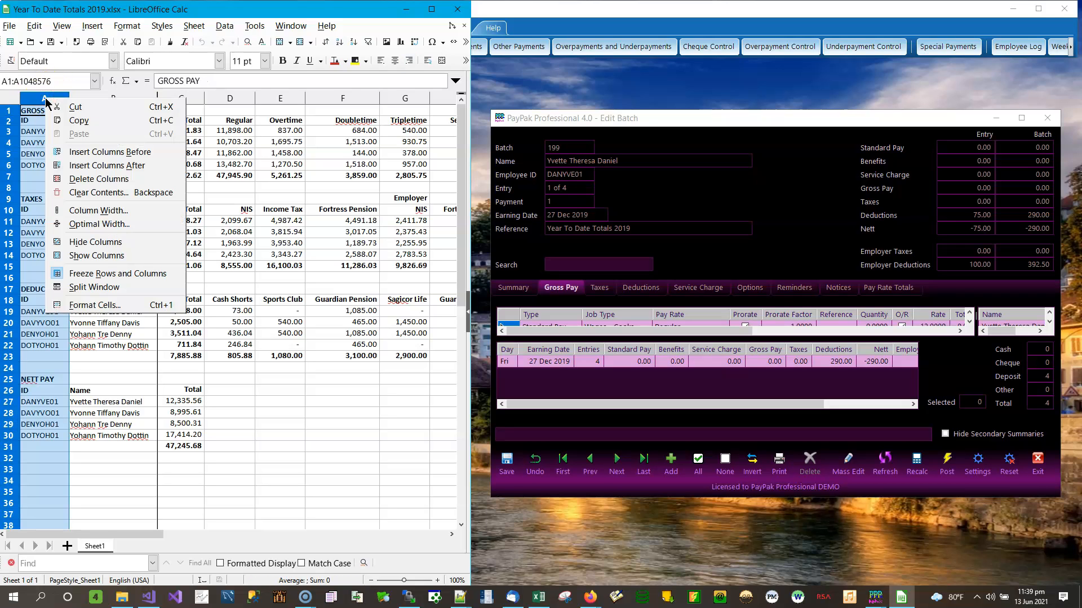
left_click(90, 242)
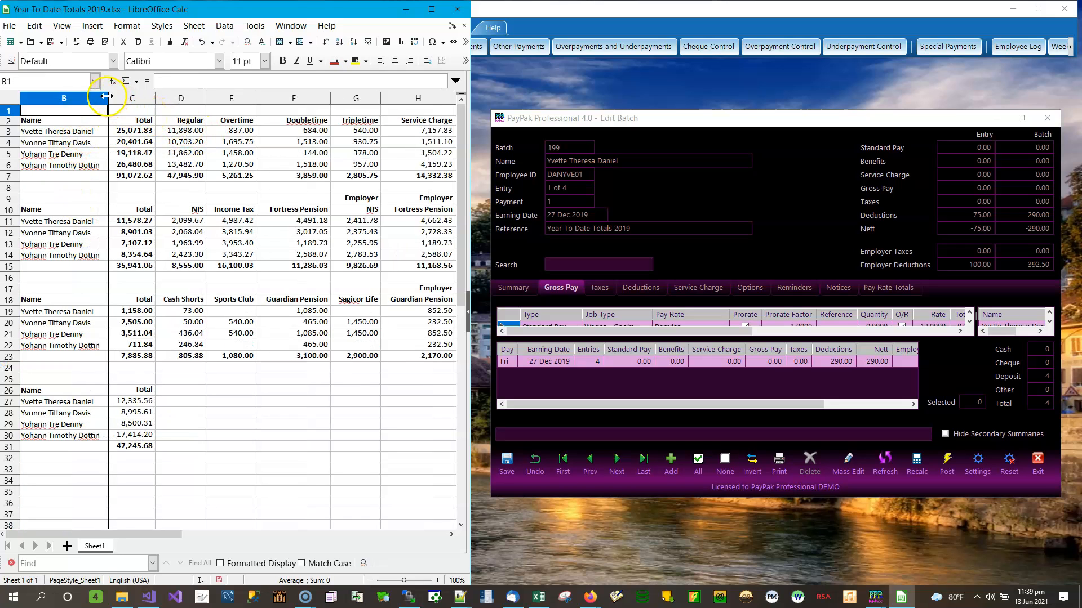
left_click(106, 97)
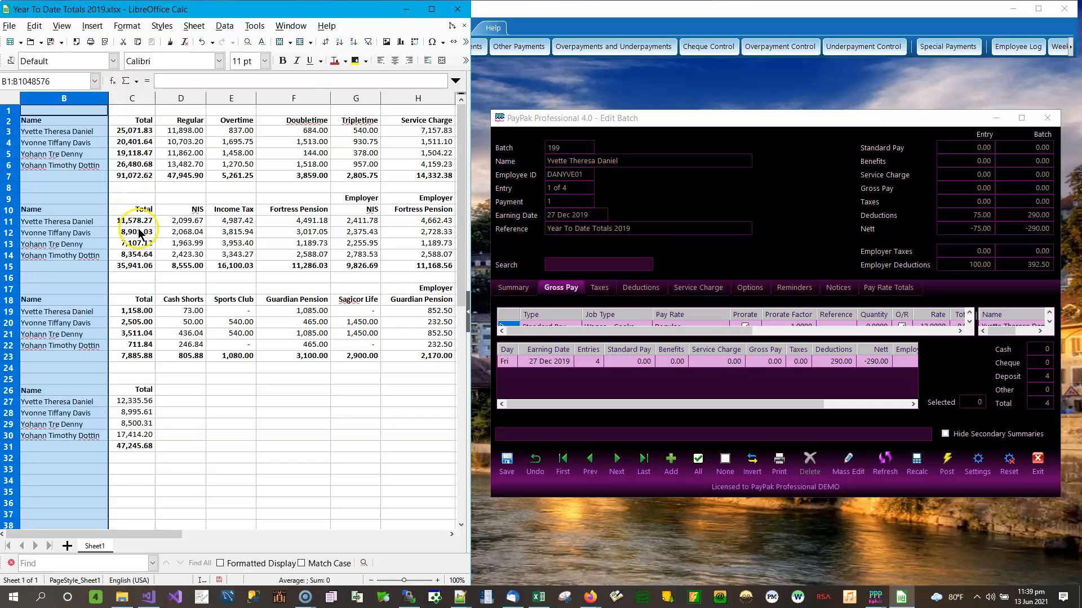
left_click(452, 534)
left_click(451, 534)
left_click(451, 535)
left_click(451, 534)
left_click(451, 534)
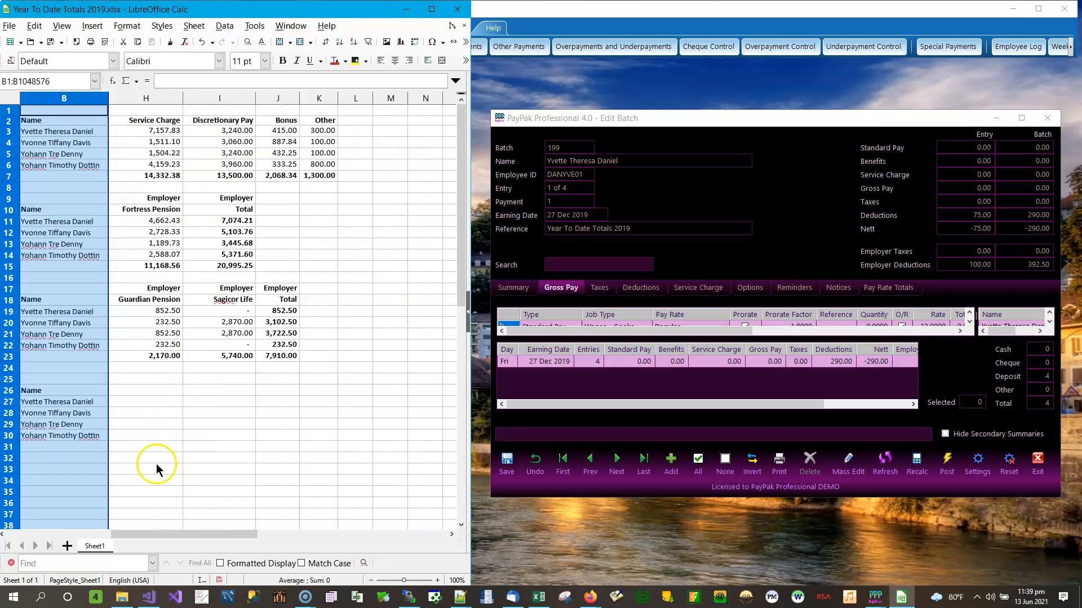
left_click_drag(150, 535, 68, 523)
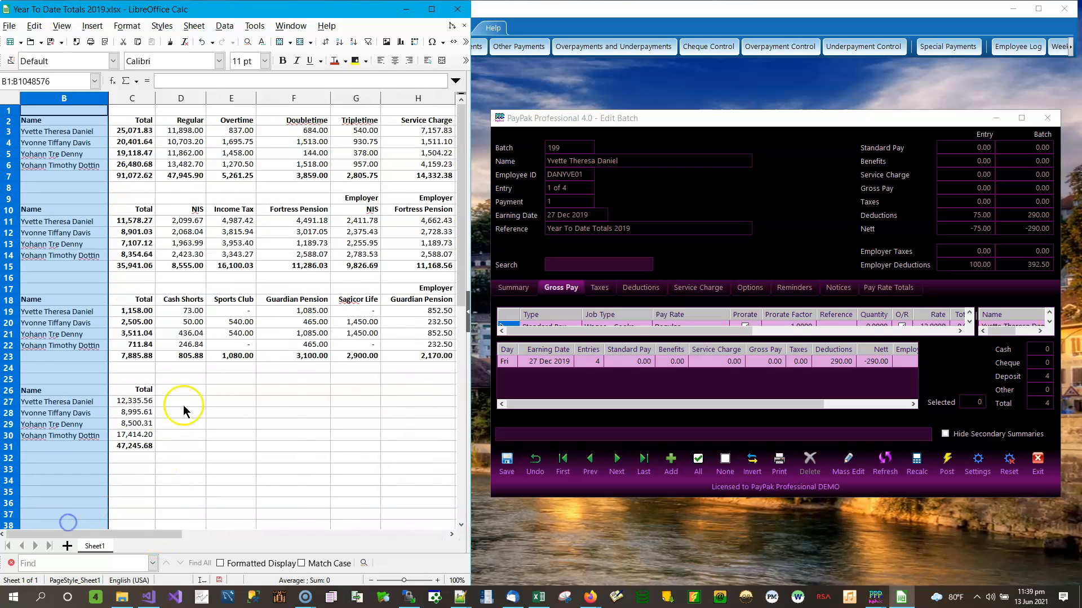
left_click(796, 120)
Snap Edit Batch right with Calc left, then select the first employee's 11,898.00 Regular total
left_click_drag(796, 121, 1081, 106)
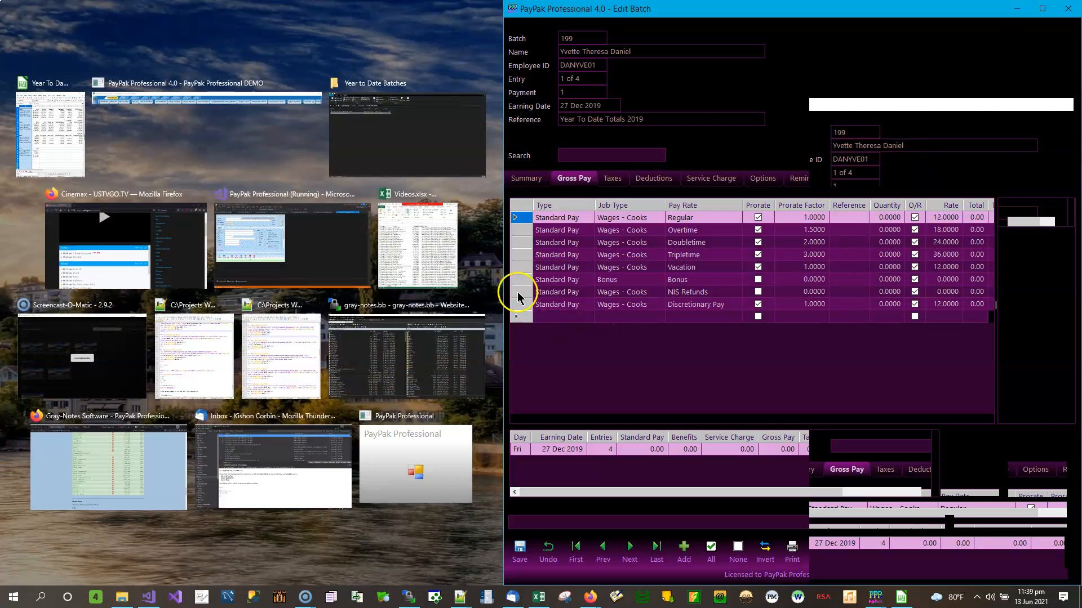
key("Return")
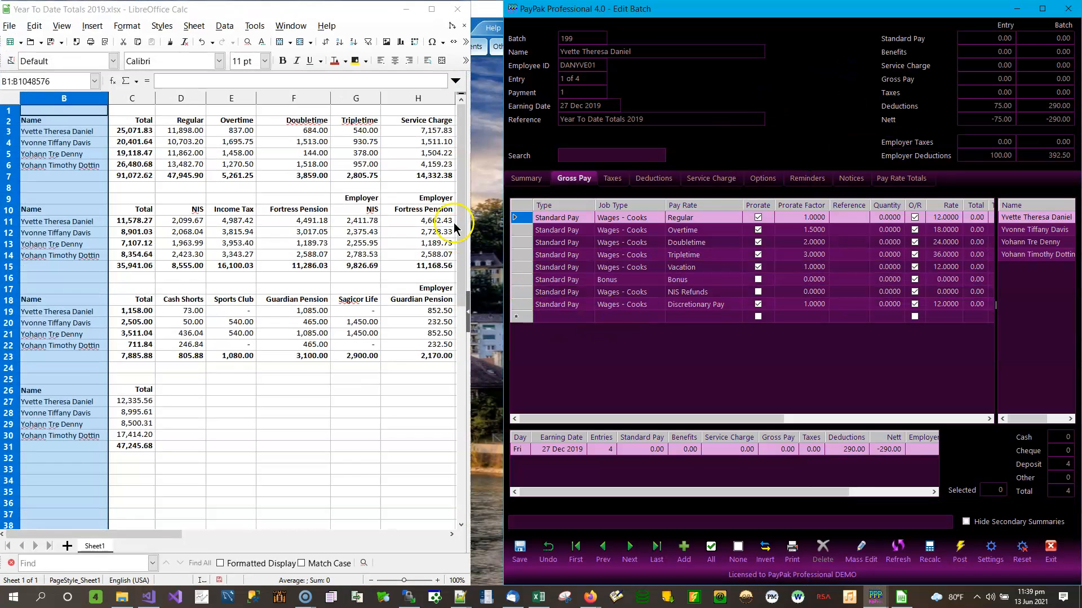
left_click_drag(503, 164, 468, 159)
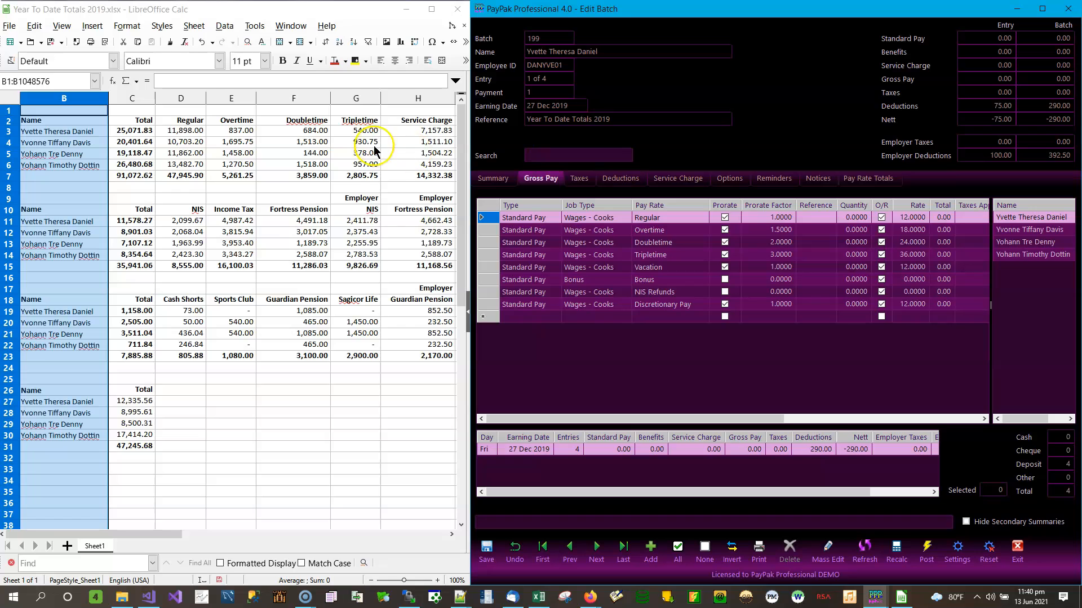
left_click(56, 133)
left_click(184, 131)
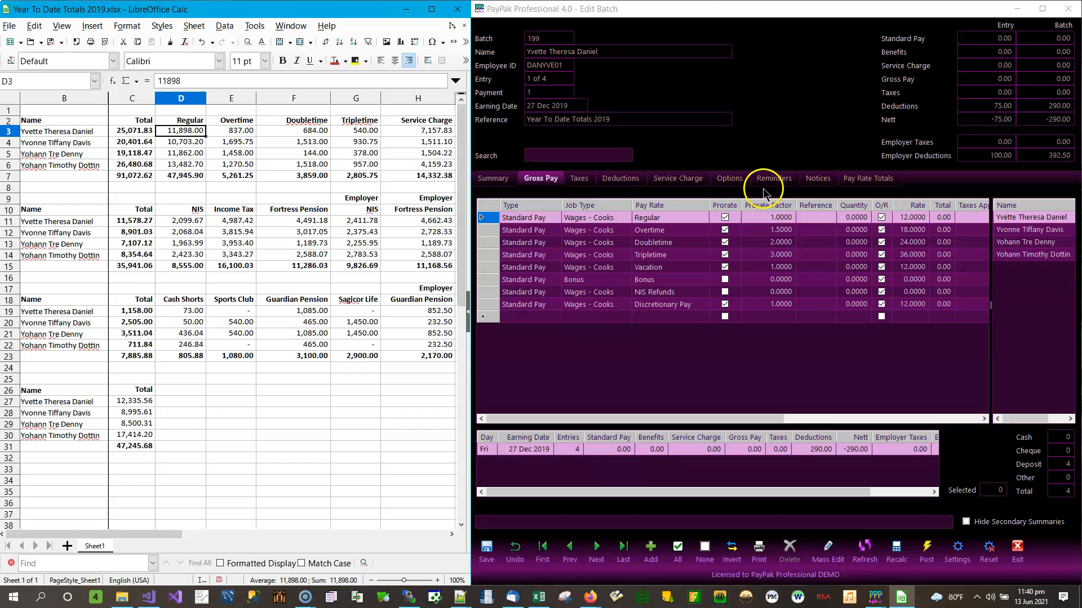
Suspend prorating in batch 199's options, returning to the Gross Pay lines
left_click(732, 179)
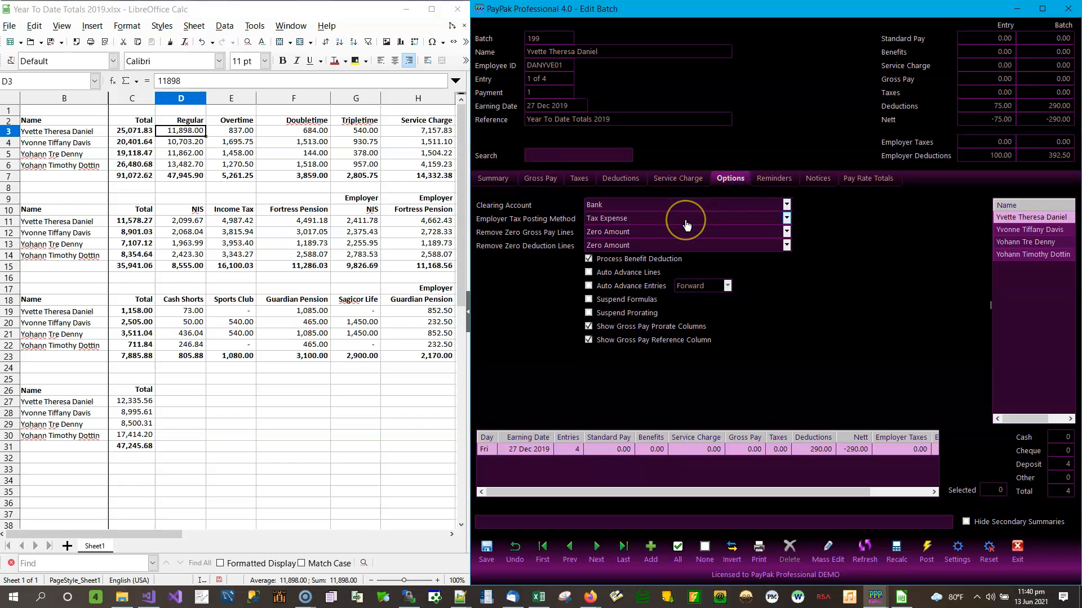
left_click(597, 317)
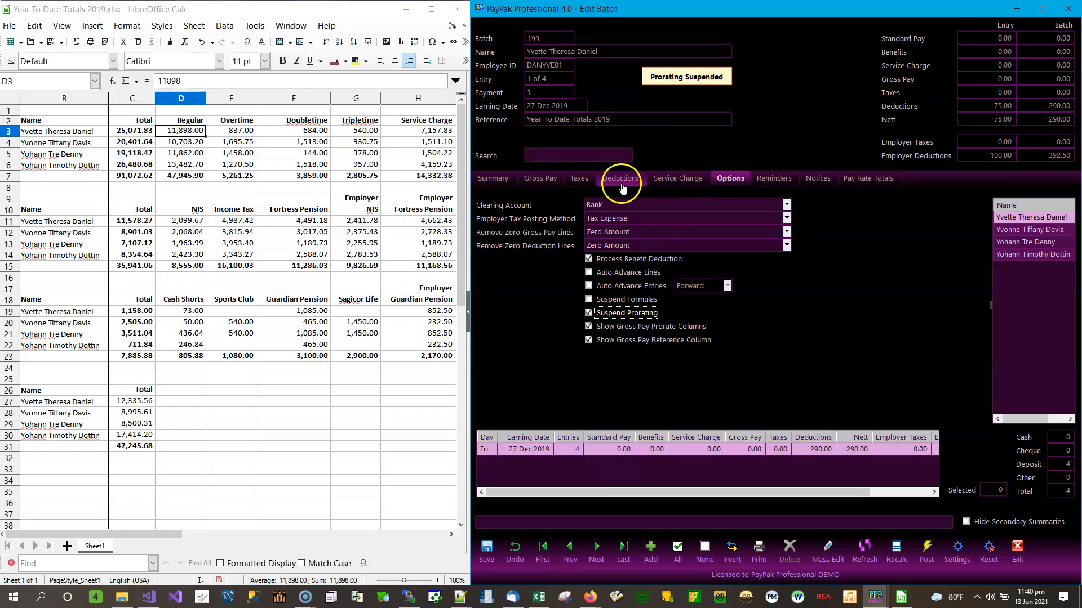
left_click(538, 180)
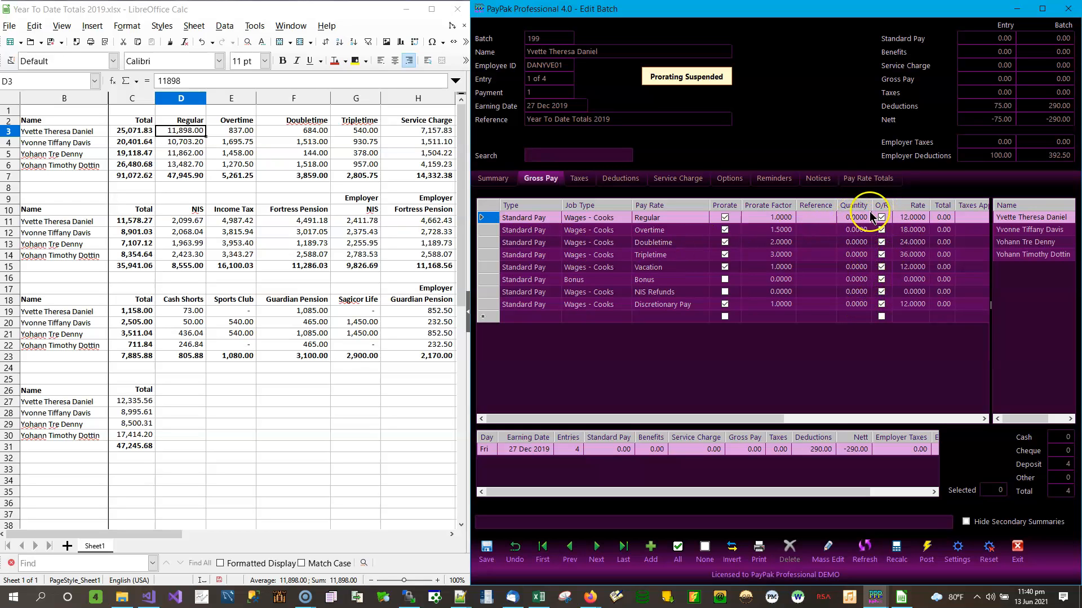
Enter Regular 11,898 and Overtime 837 as quantity-1 gross pay lines from the spreadsheet totals
left_click(853, 218)
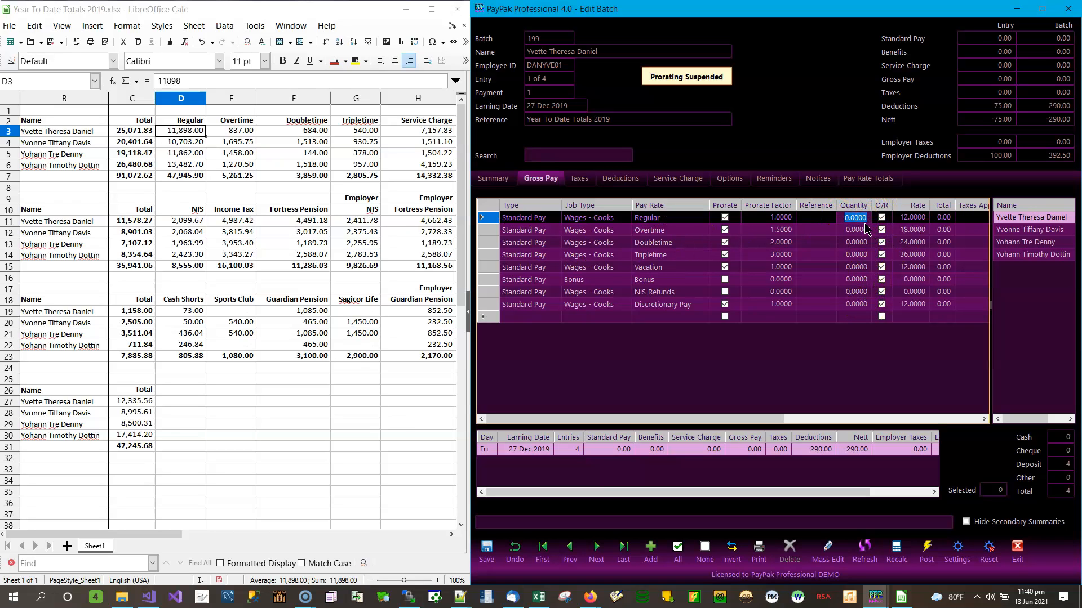
left_click(912, 224)
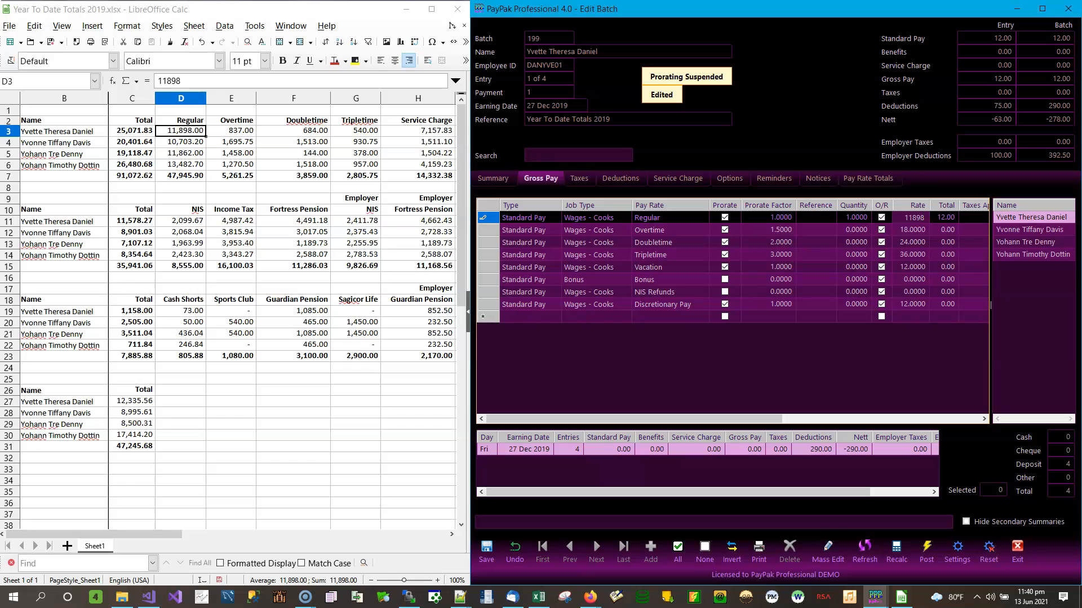
left_click(914, 228)
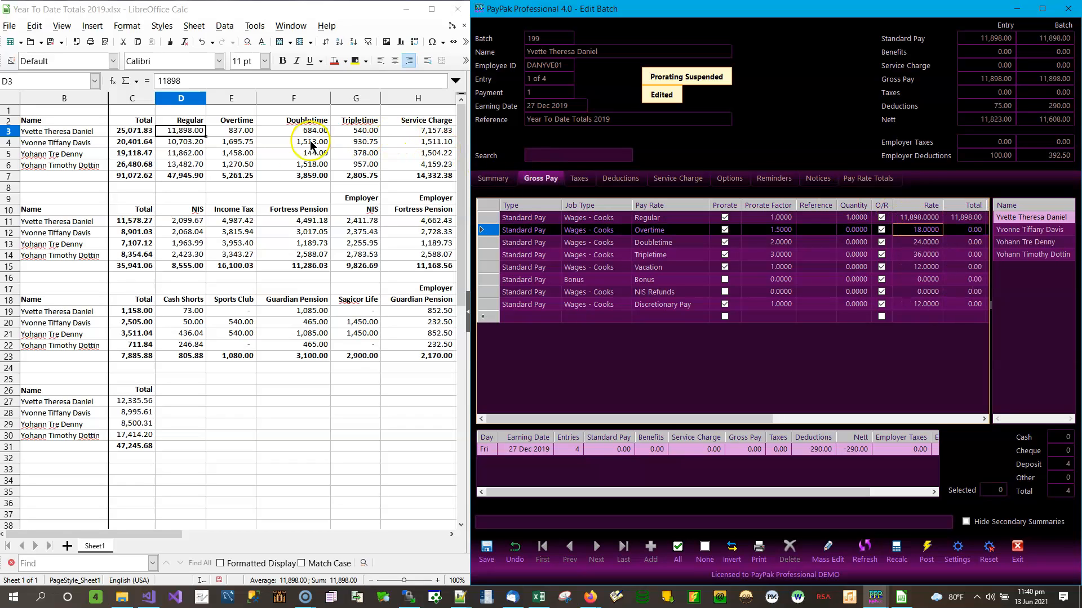
left_click(236, 121)
left_click(237, 131)
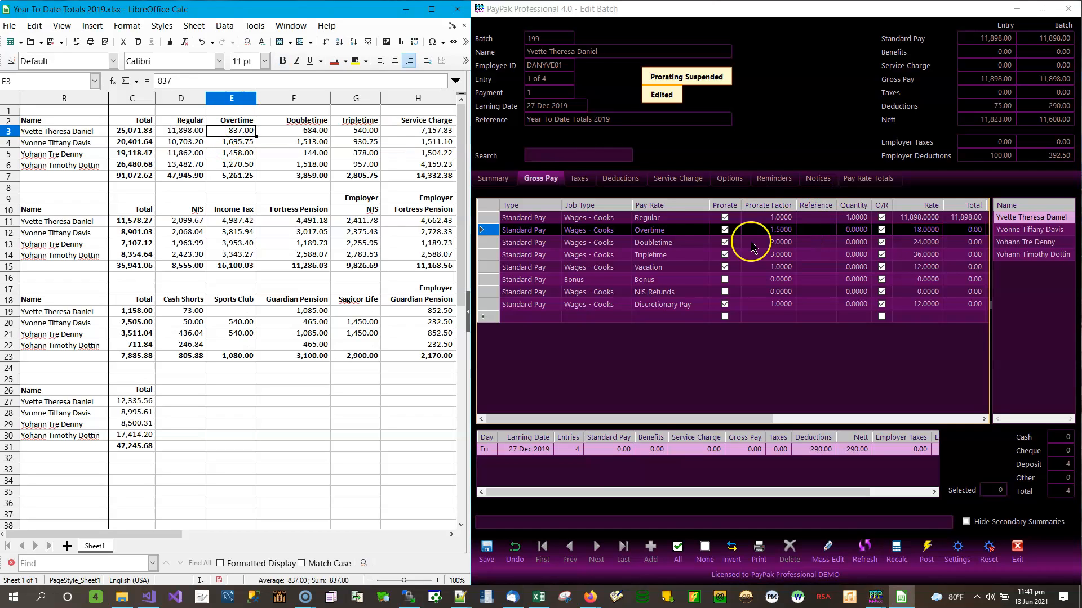
left_click(857, 231)
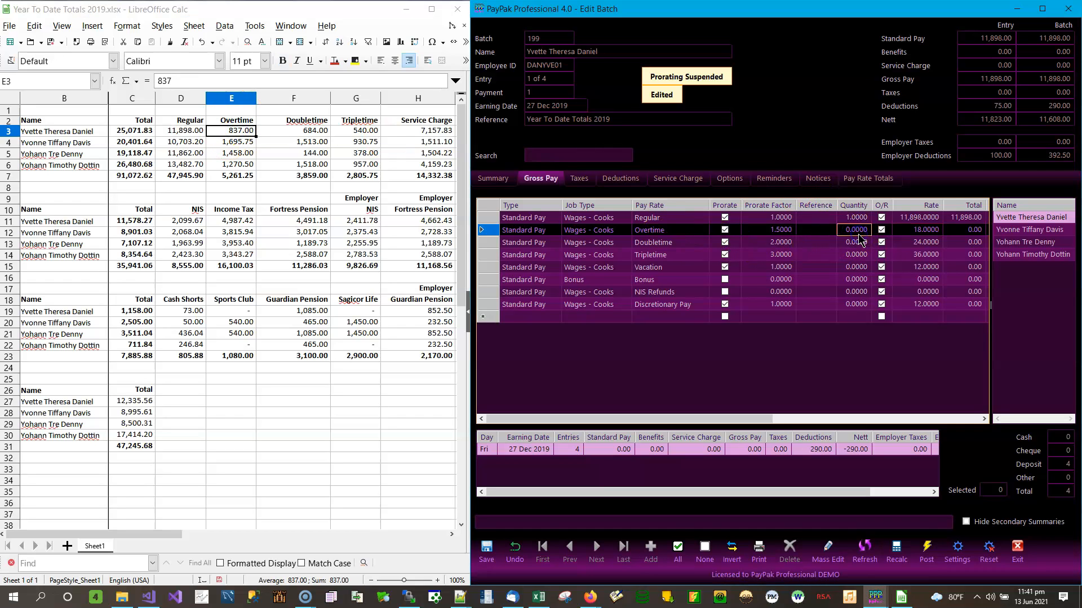
type("1")
left_click(927, 231)
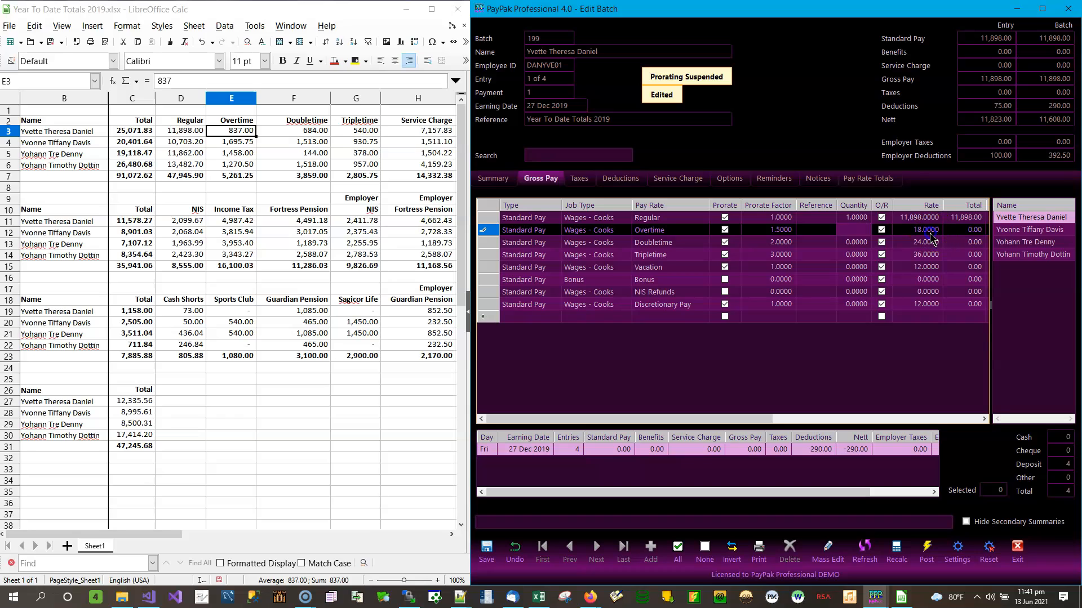
type("83")
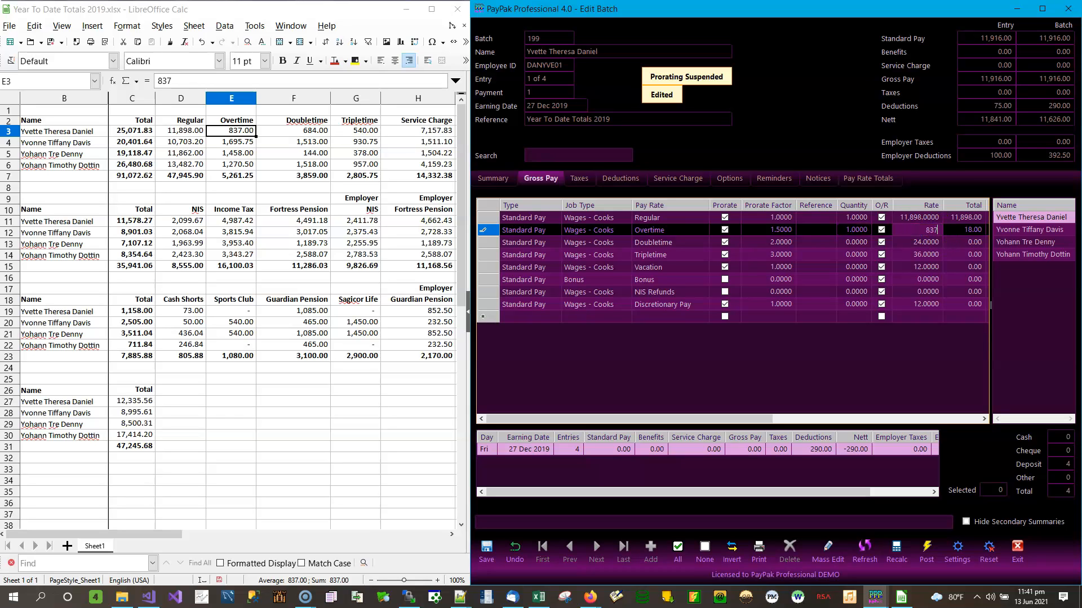
type("7")
left_click(929, 241)
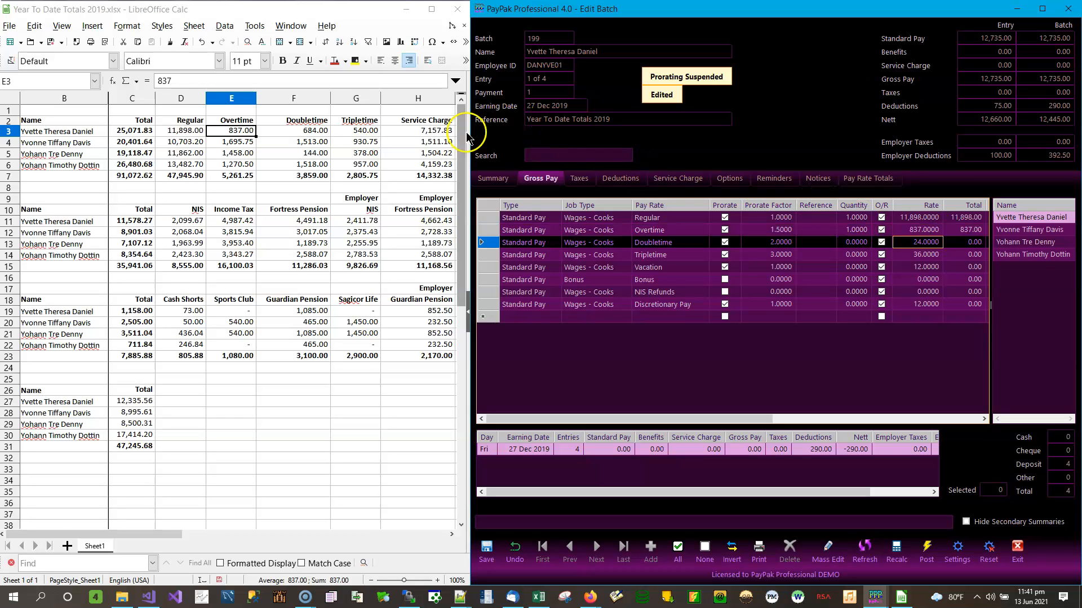
Enter Doubletime 684 and Tripletime 540 as quantity-1 gross pay lines, bringing gross pay to 13,959.00
left_click(316, 130)
left_click(856, 241)
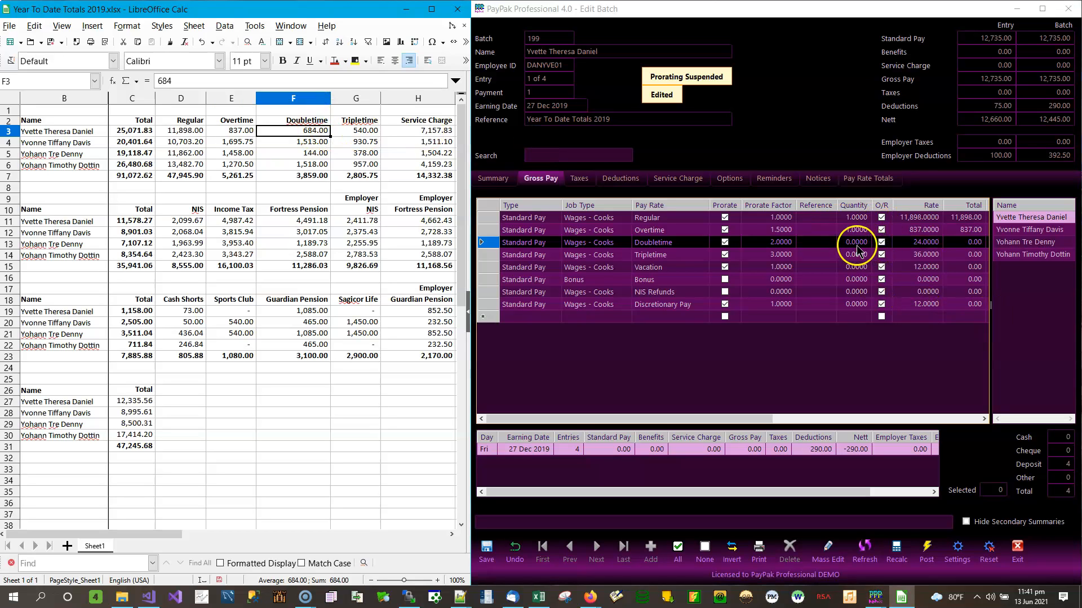
type("1")
left_click(925, 243)
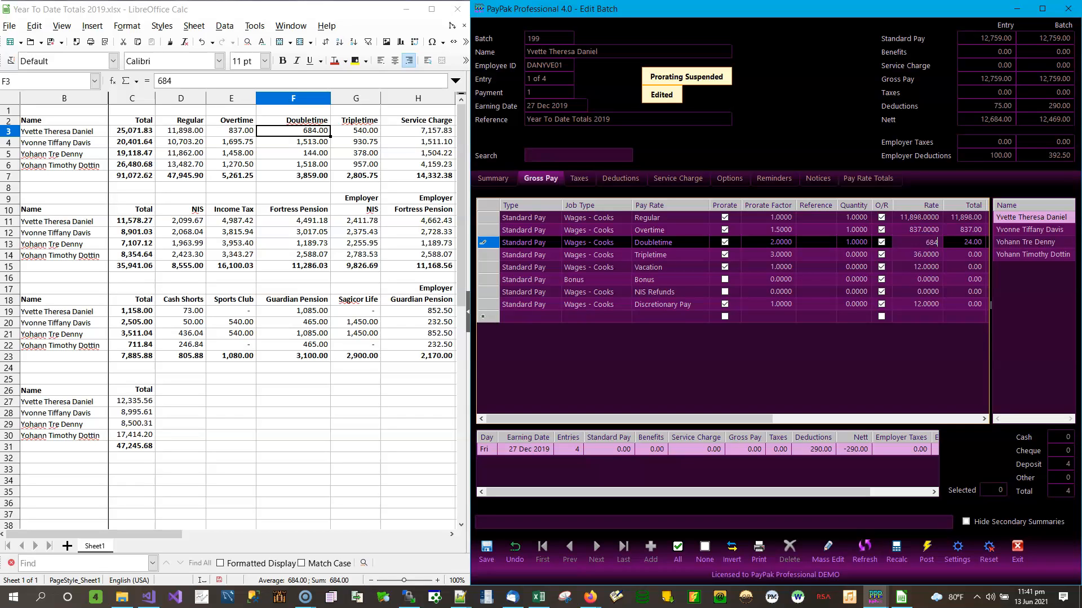
key("Return")
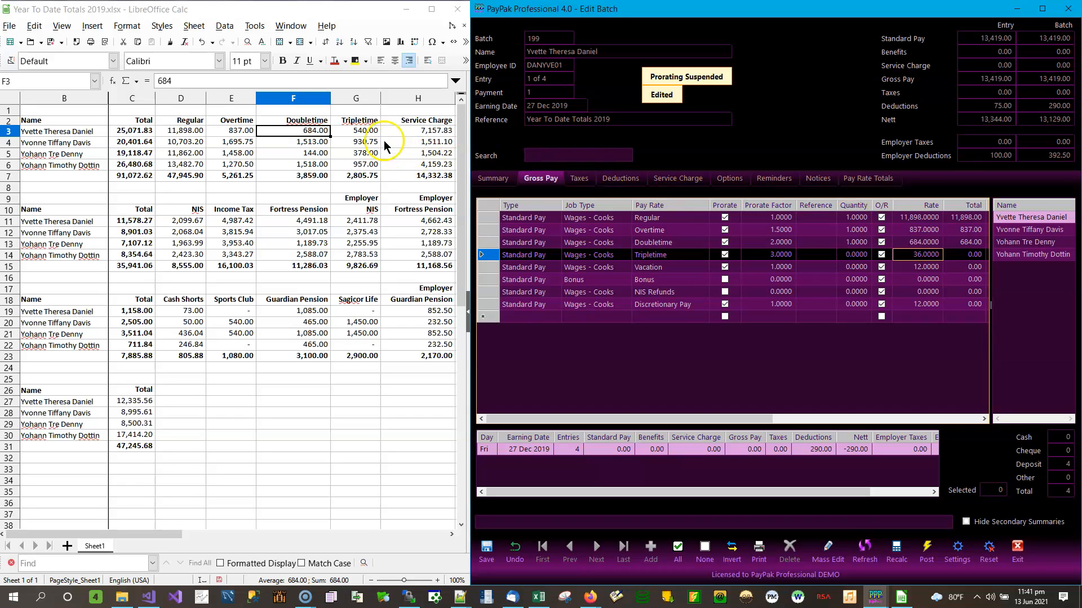
left_click(361, 130)
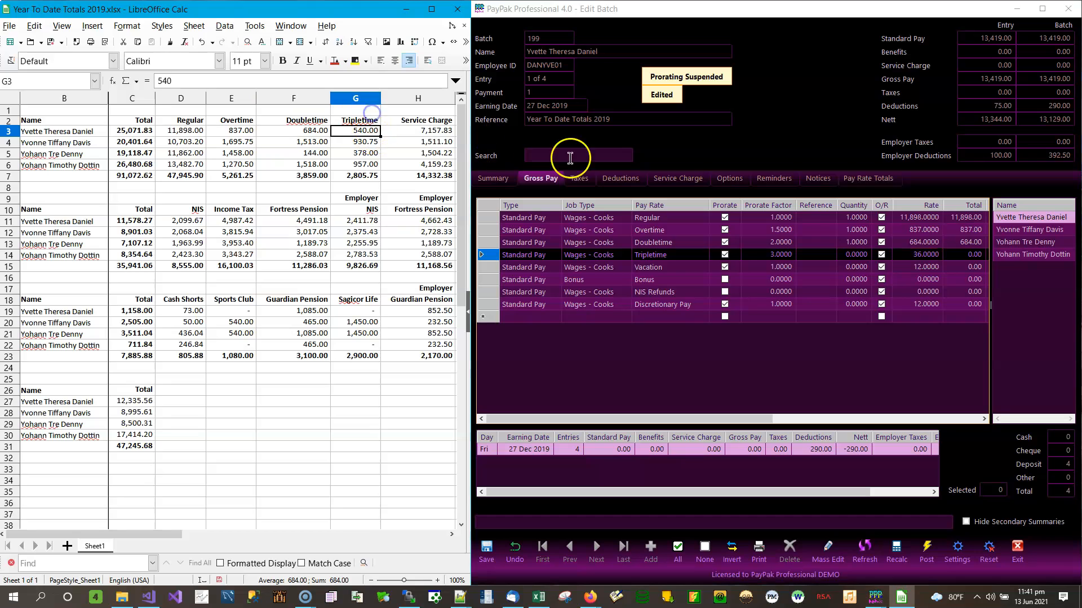
left_click(856, 255)
left_click(925, 254)
type("5")
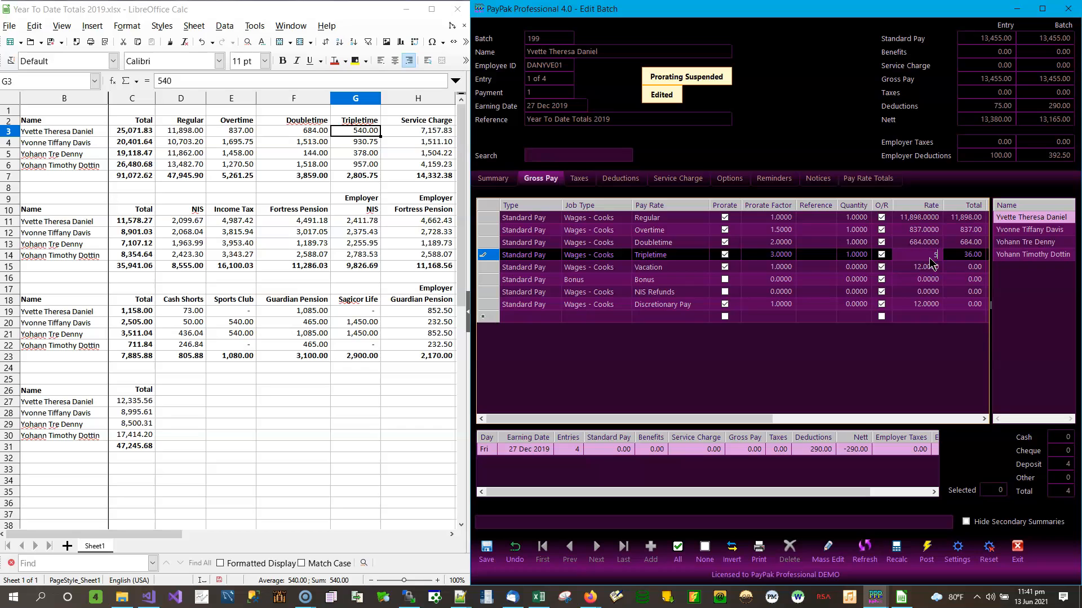
type("40")
left_click(931, 264)
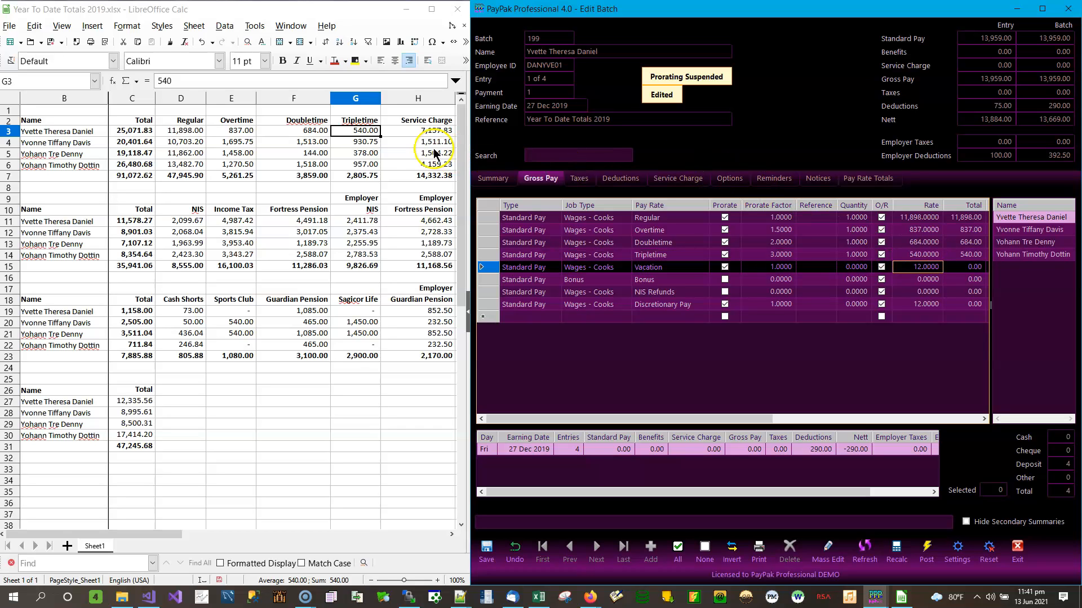
left_click(431, 134)
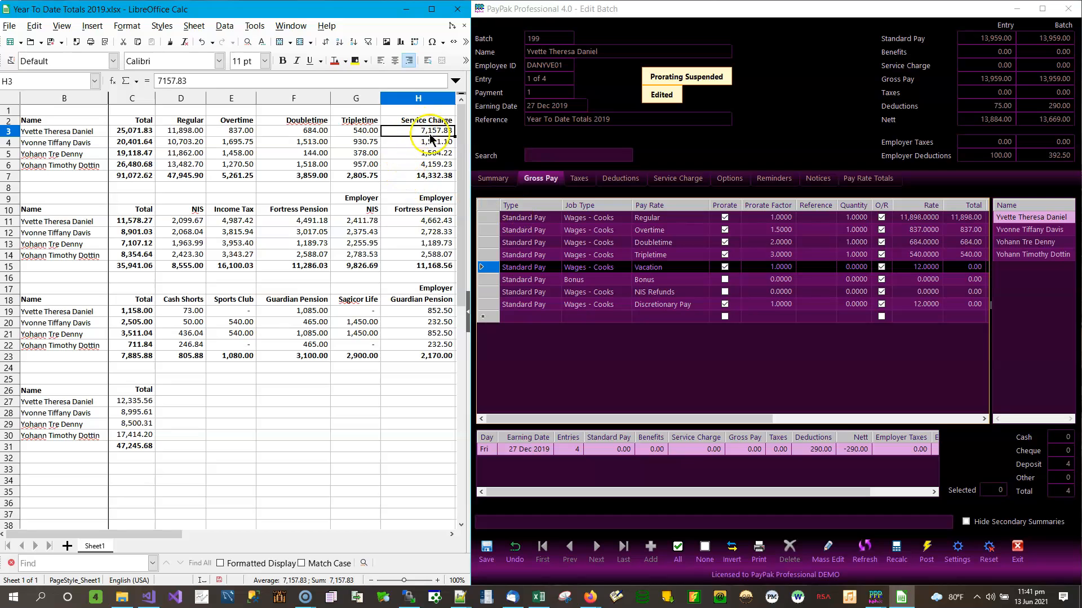
Add a new gross pay line with the Service Charge pay rate and a prorate factor of 10
left_click(558, 318)
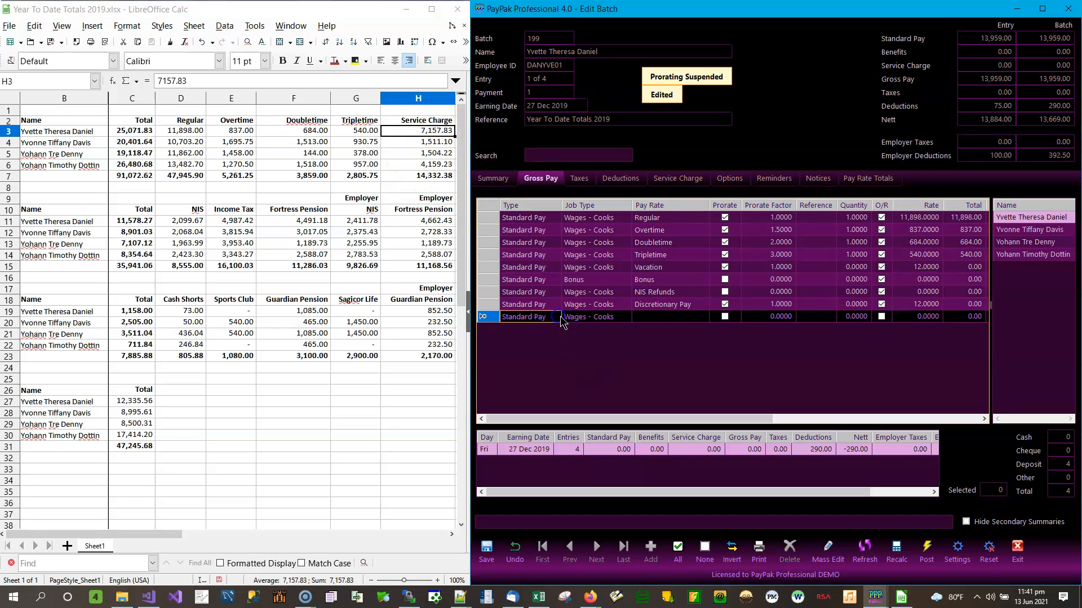
left_click(556, 318)
left_click(672, 319)
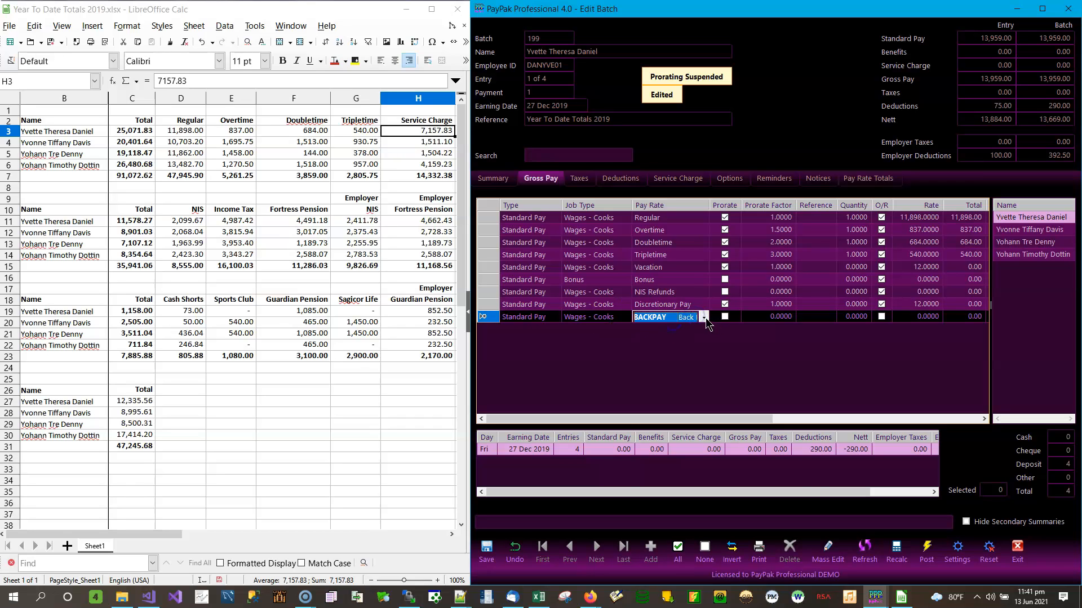
left_click(704, 317)
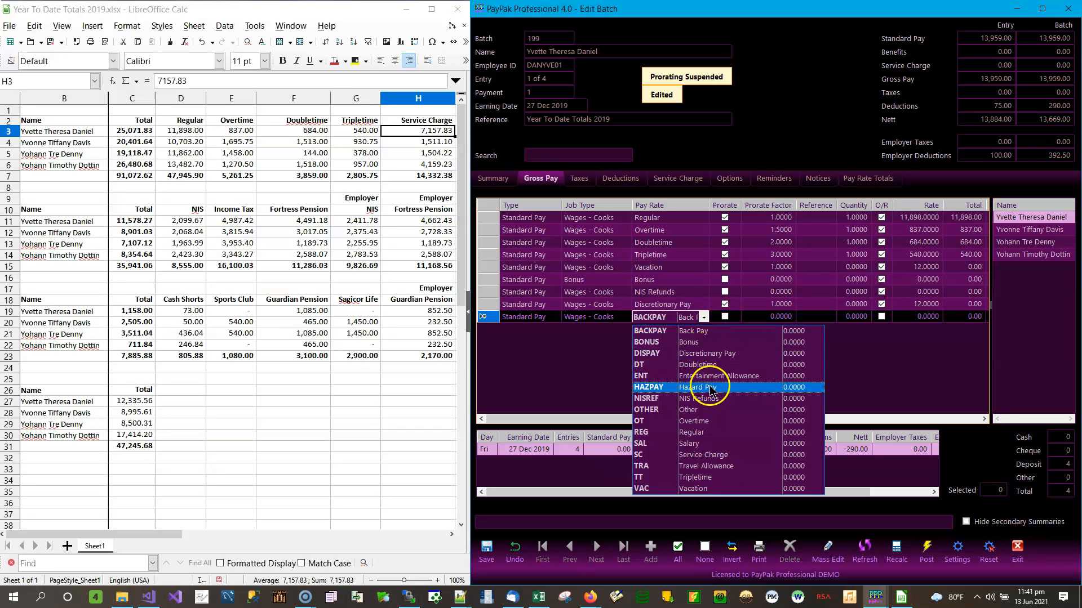
left_click(705, 456)
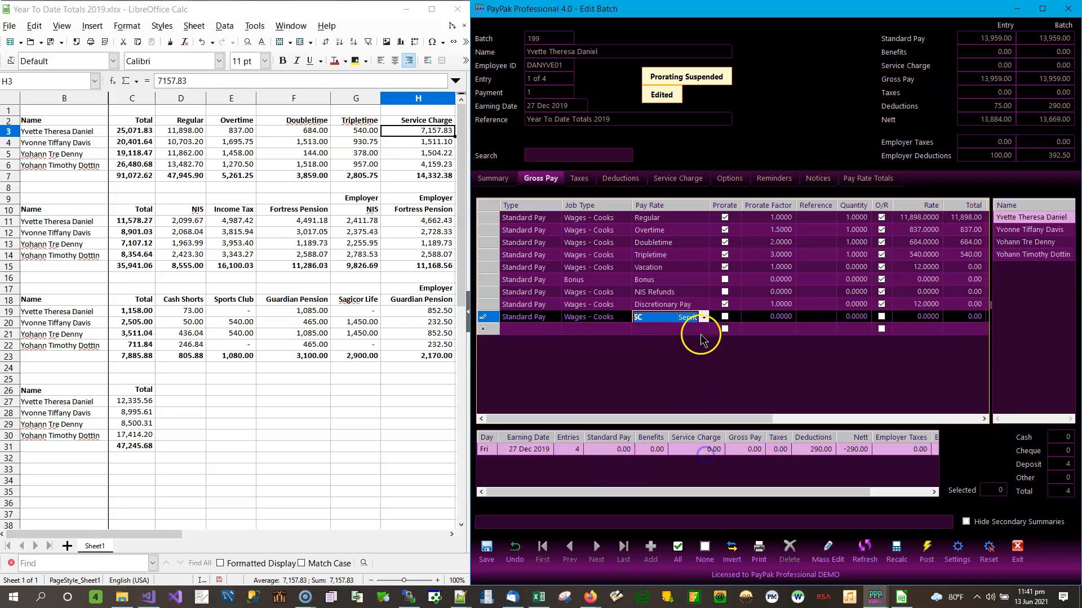
left_click(780, 319)
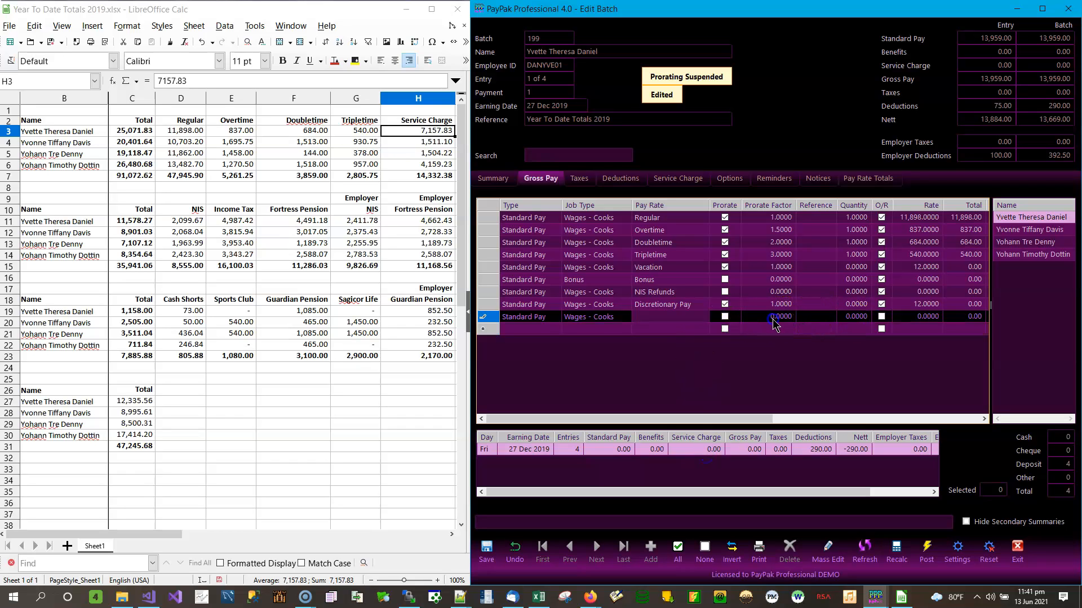
type("1")
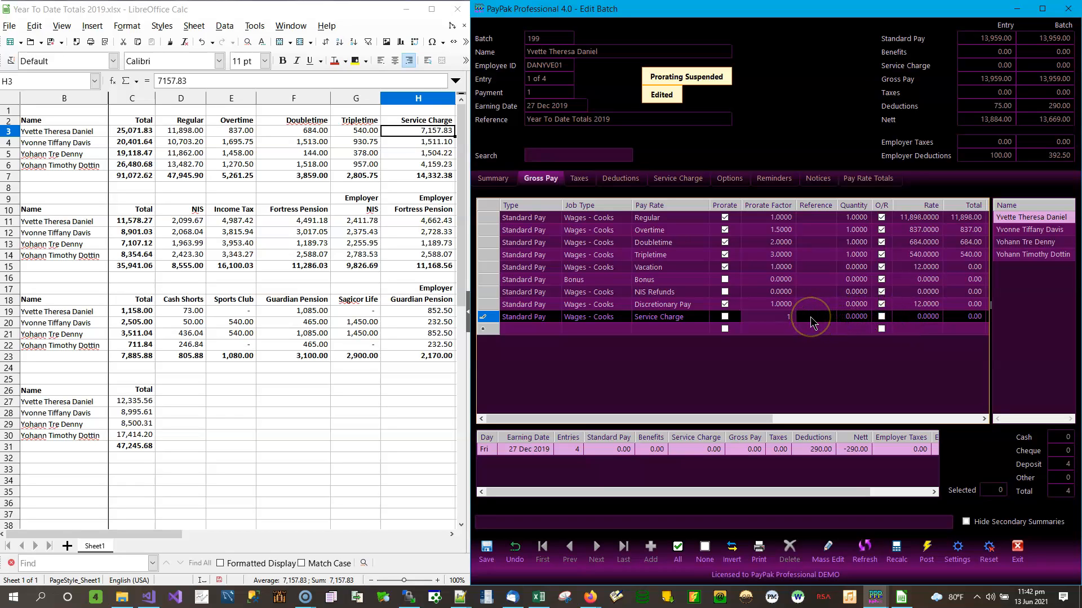
type("0")
key("Return")
Give the Service Charge line quantity 1, override on, and rate 7,157.83
left_click(853, 319)
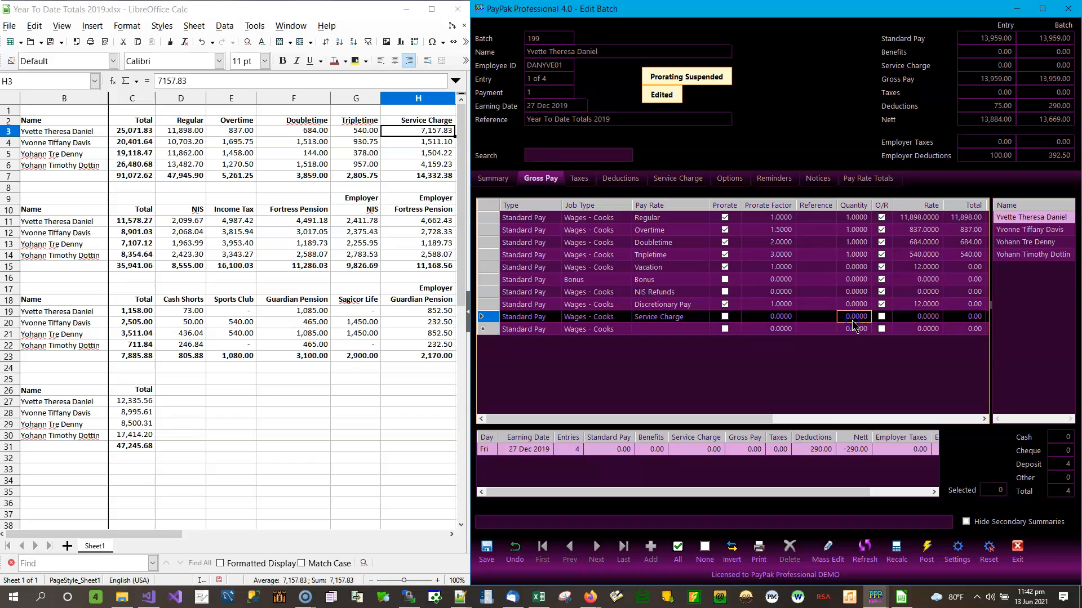
type("1")
left_click(902, 318)
left_click(885, 318)
left_click(922, 320)
type("7,1")
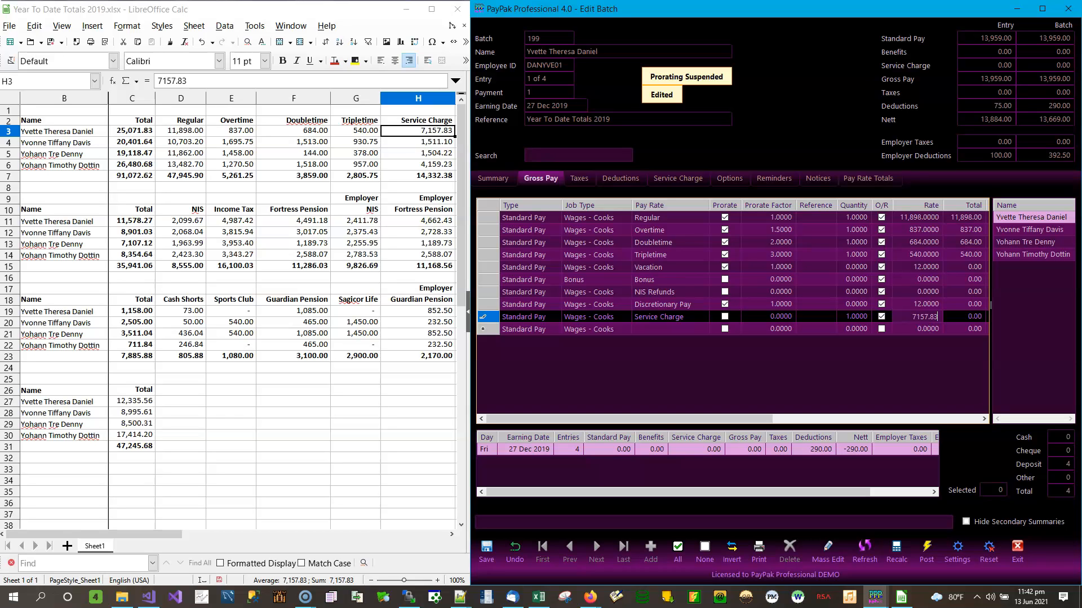
type("57.83")
key("Return")
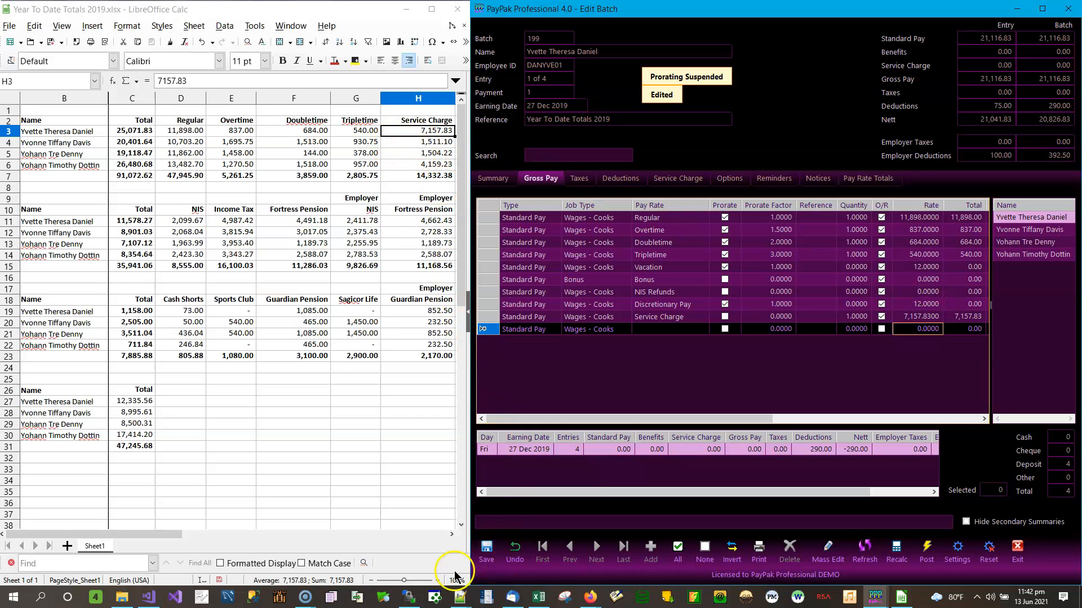
Set the Discretionary Pay line to quantity 1 and rate 3,240 from the spreadsheet
left_click(451, 538)
left_click(451, 538)
left_click(451, 538)
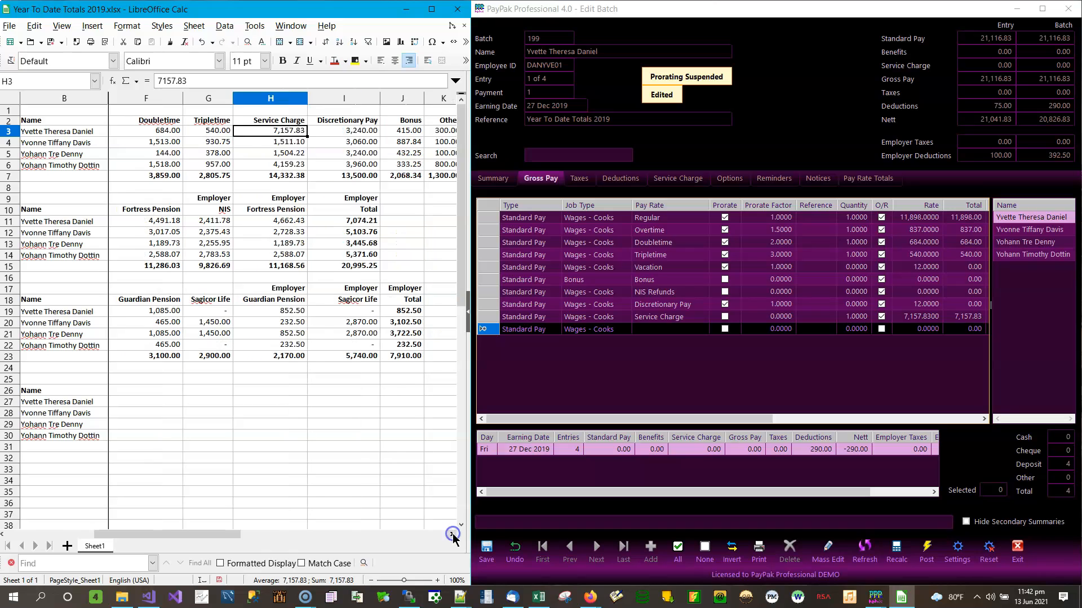
left_click(452, 538)
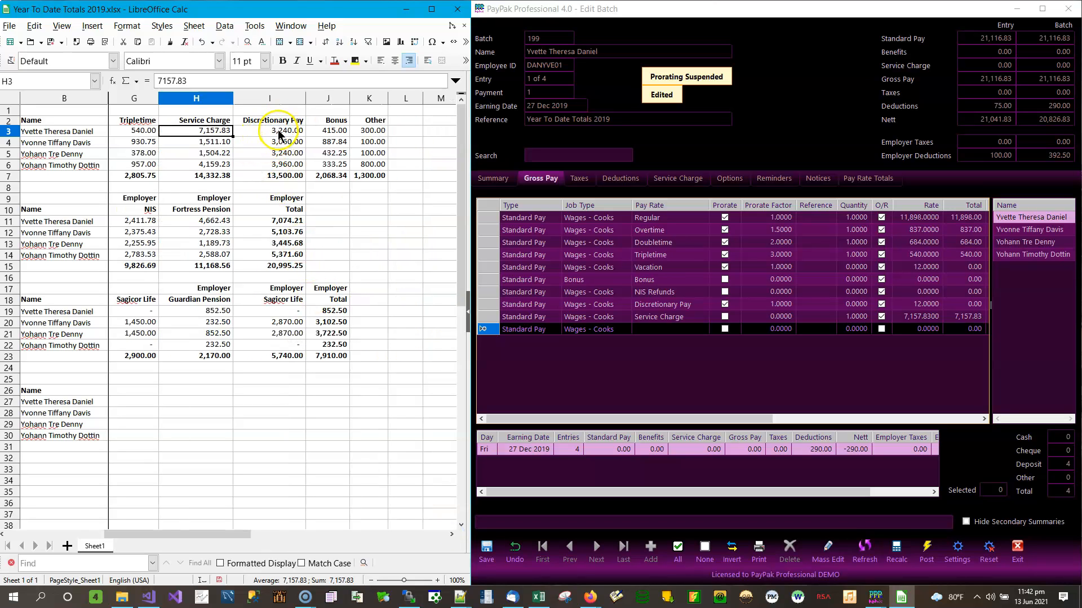
left_click(856, 305)
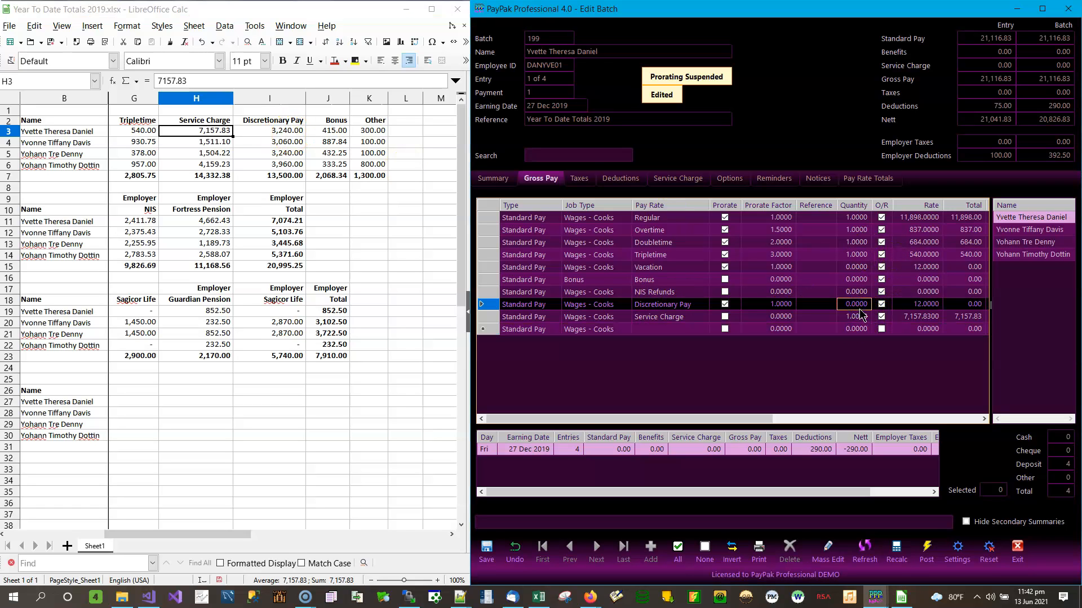
type("1")
left_click(919, 304)
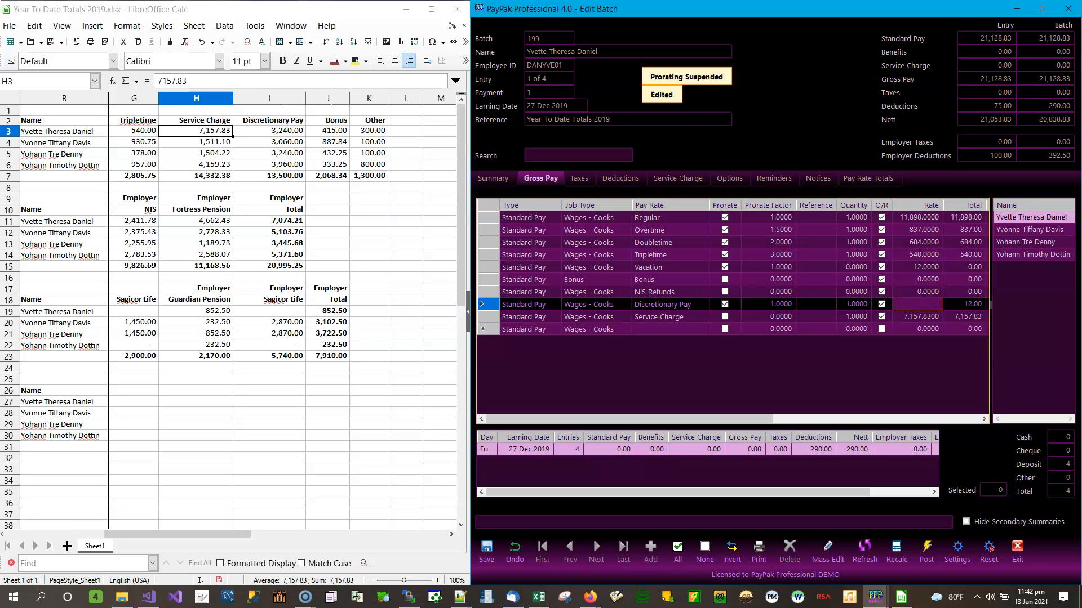
type("3240")
key("Return")
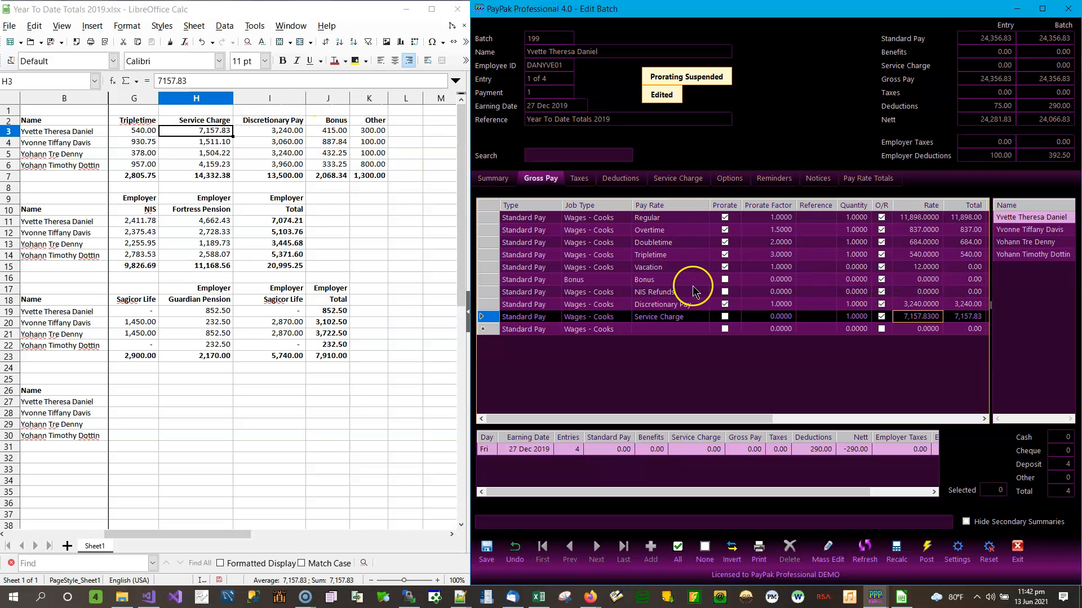
Set the Bonus line to quantity 1 and rate 415, then review the Bonus and Vacation lines
left_click(857, 280)
type("1")
left_click(919, 281)
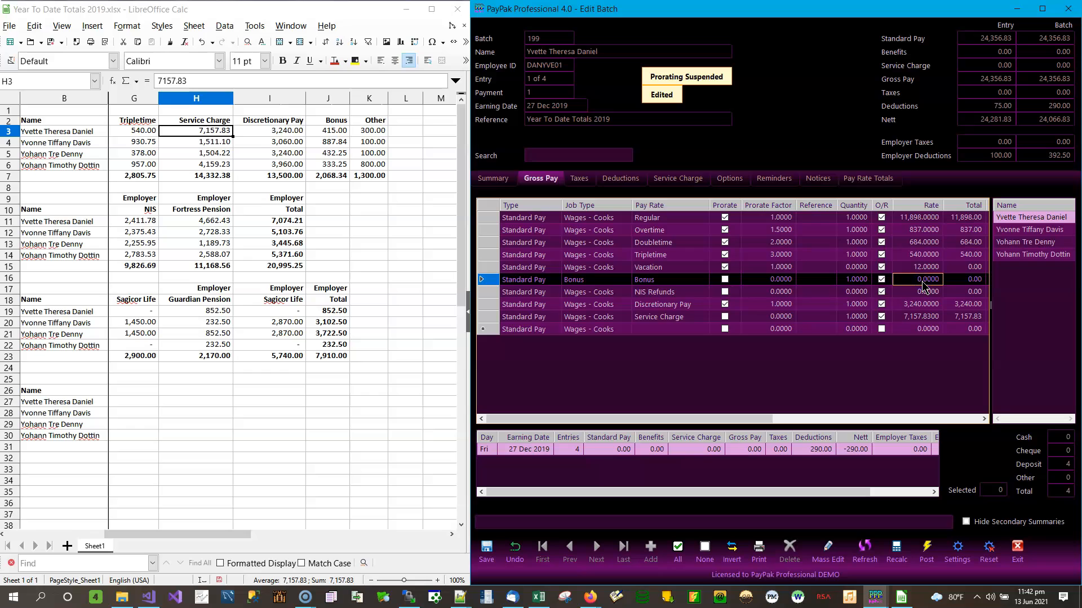
type("415")
left_click(924, 289)
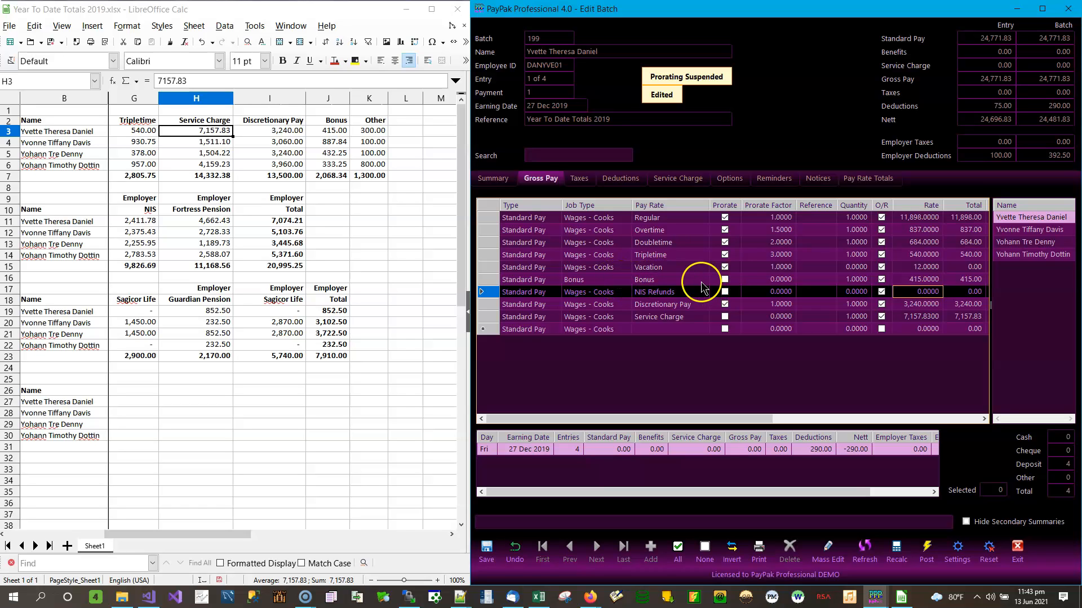
left_click(662, 280)
left_click(603, 279)
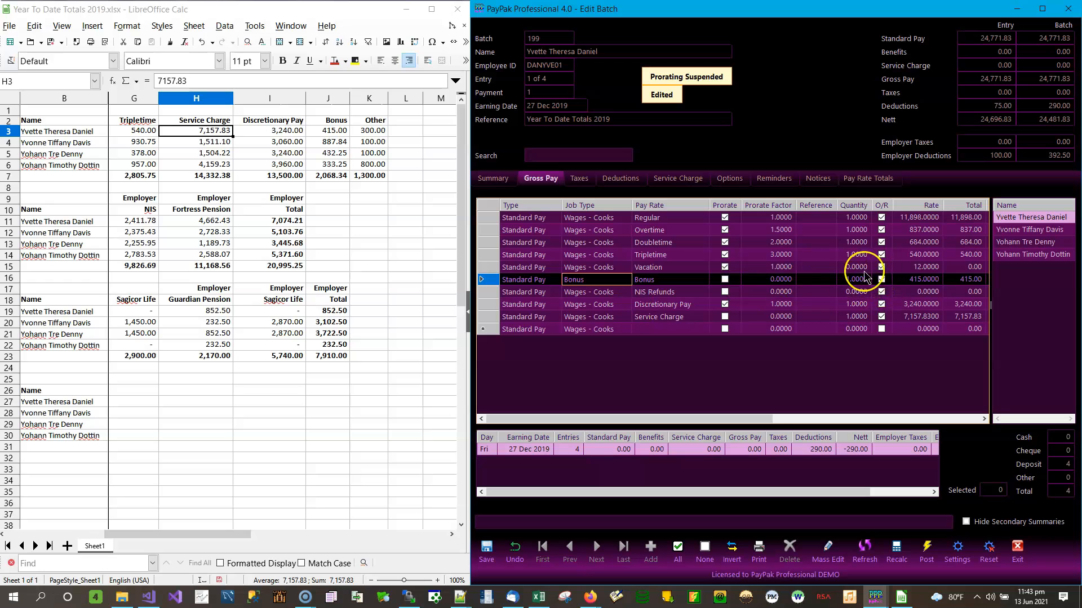
left_click(654, 270)
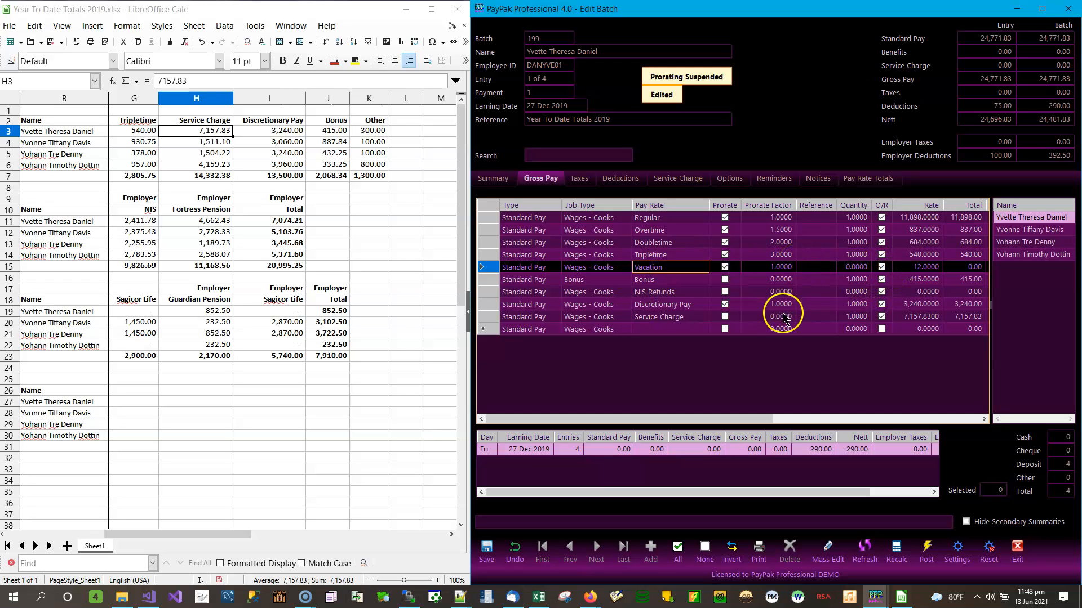
Start a new gross pay line with the Other pay rate
left_click(675, 333)
left_click(694, 330)
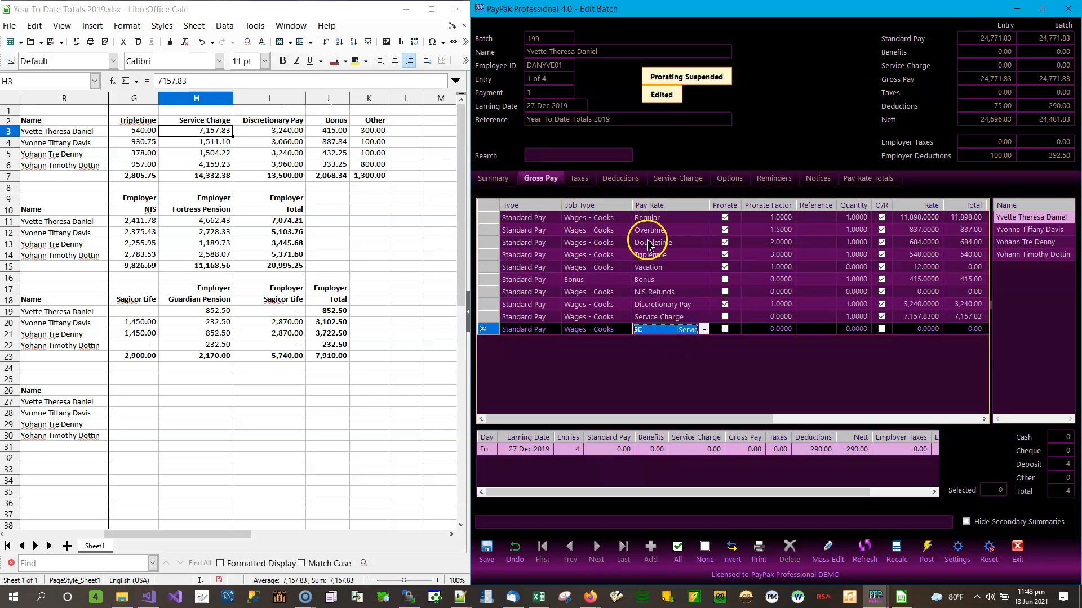
left_click(701, 329)
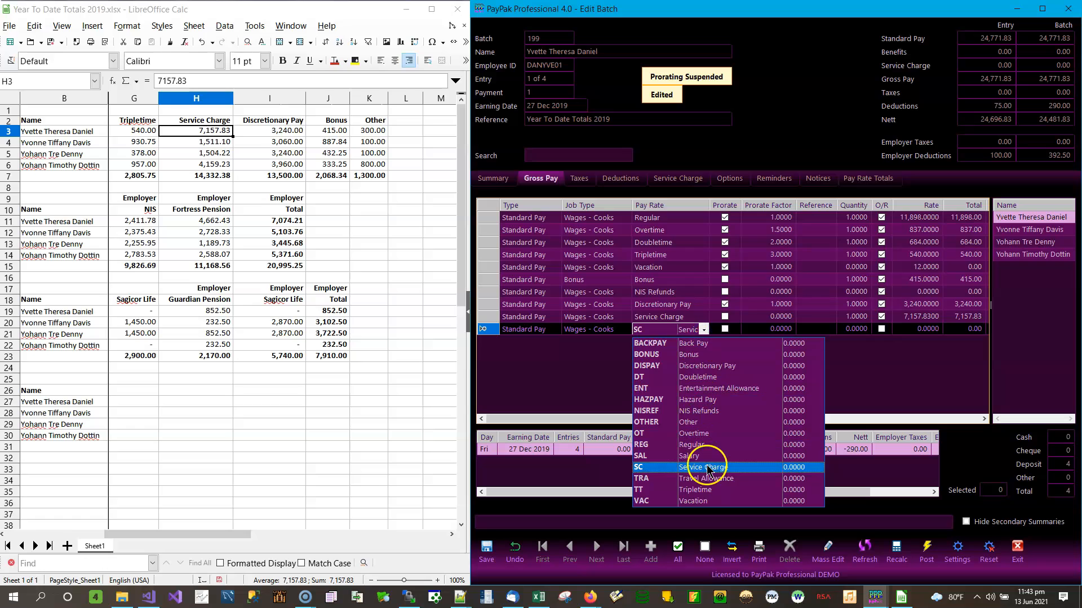
left_click(698, 424)
left_click(868, 331)
Give the Other line quantity 1 and rate 300, then compare gross pay 25,071.83 with the spreadsheet total
left_click(867, 337)
type("1")
left_click(915, 336)
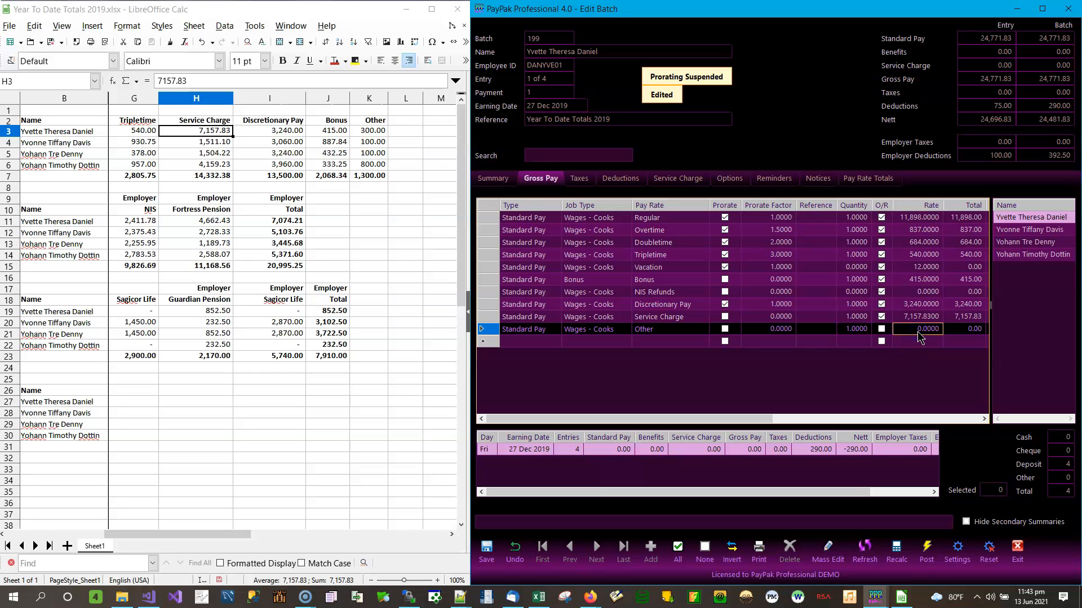
left_click(924, 329)
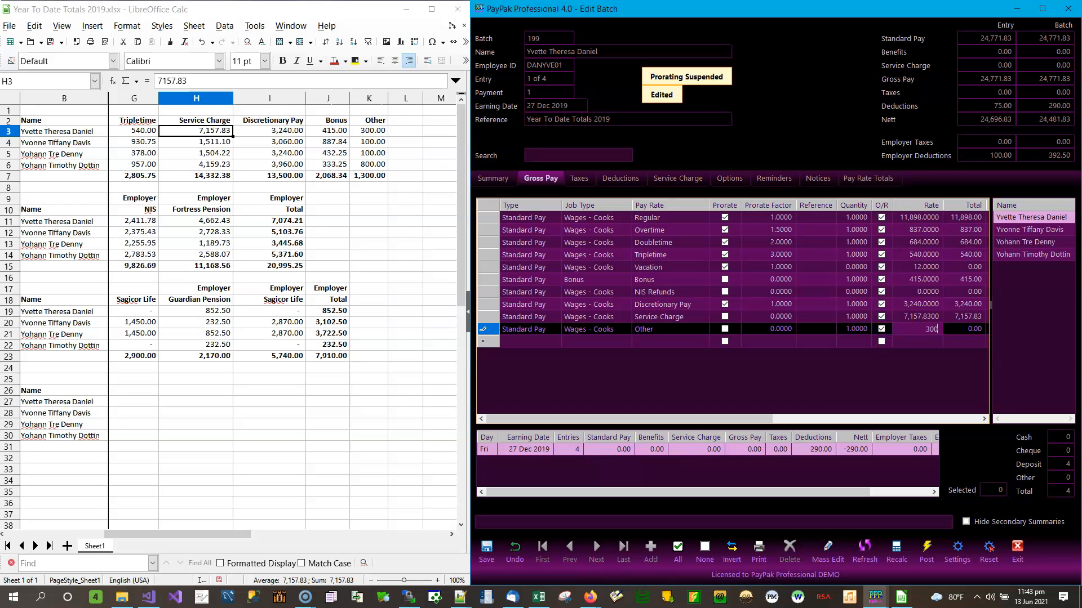
type("300")
key("Return")
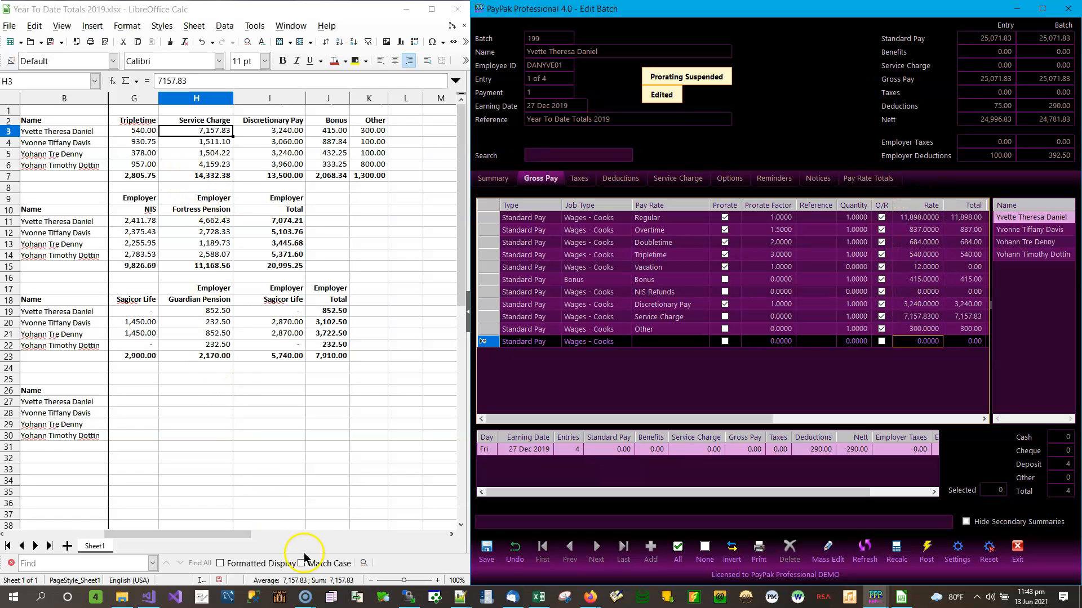
left_click_drag(219, 533, 109, 533)
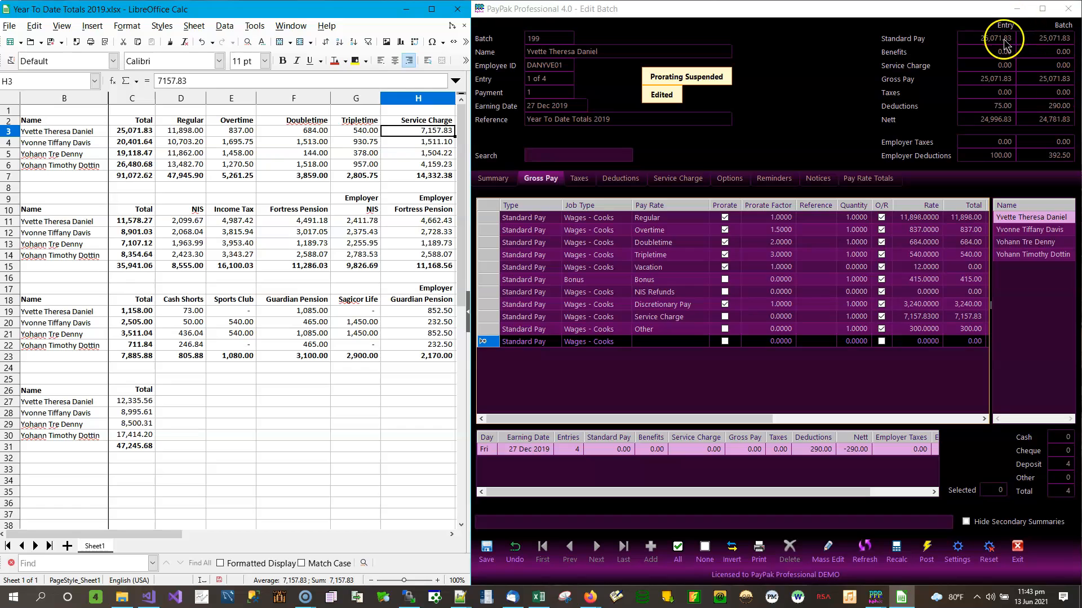
left_click(141, 136)
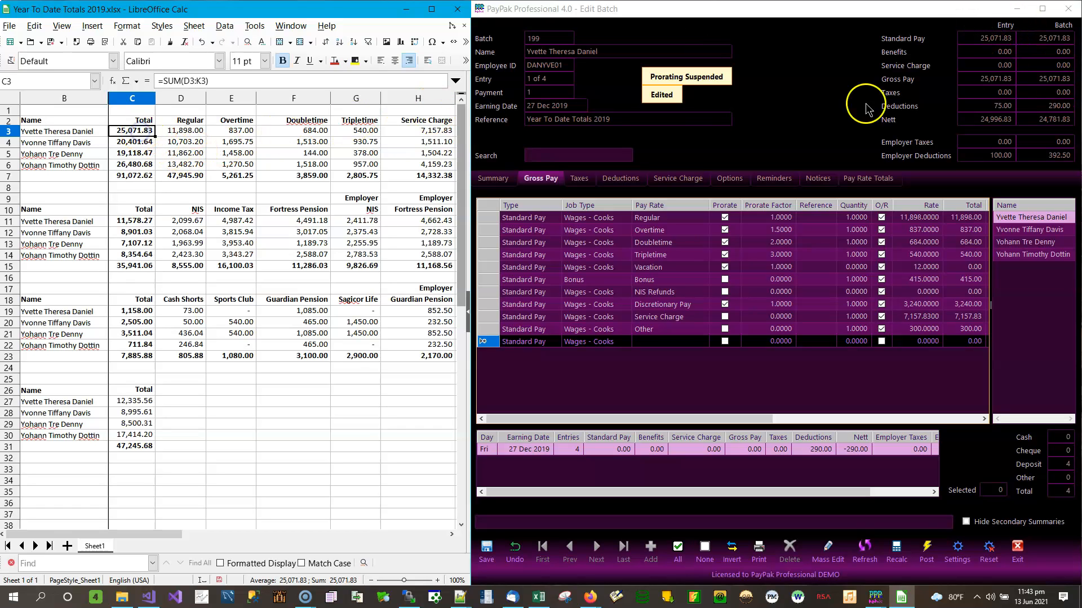
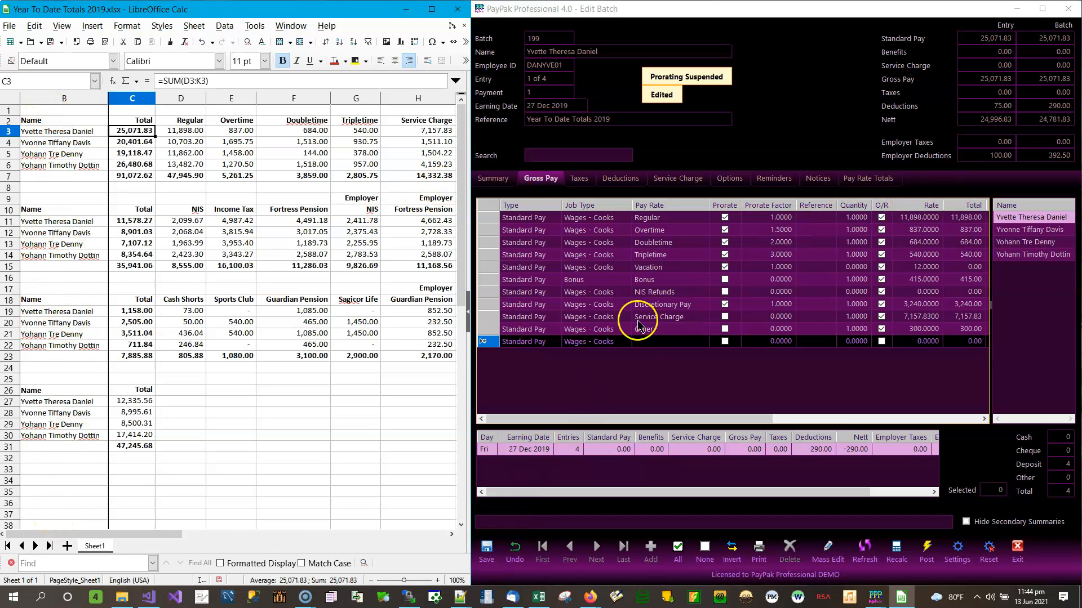
Save the first employee's 25,071.83 gross pay entry and move to entry 2 of 4
left_click(486, 552)
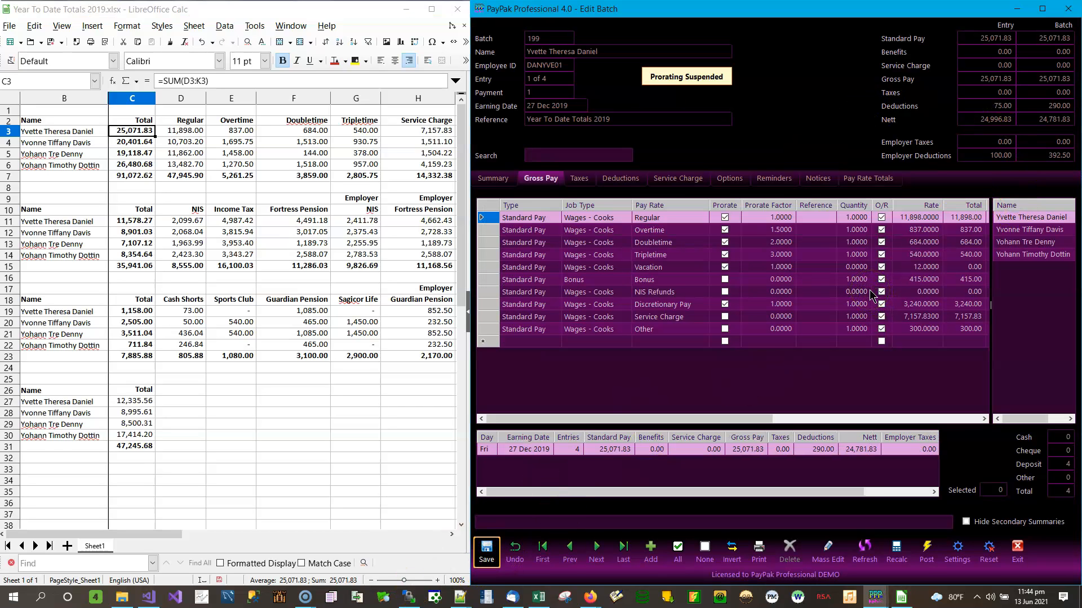
left_click(1032, 229)
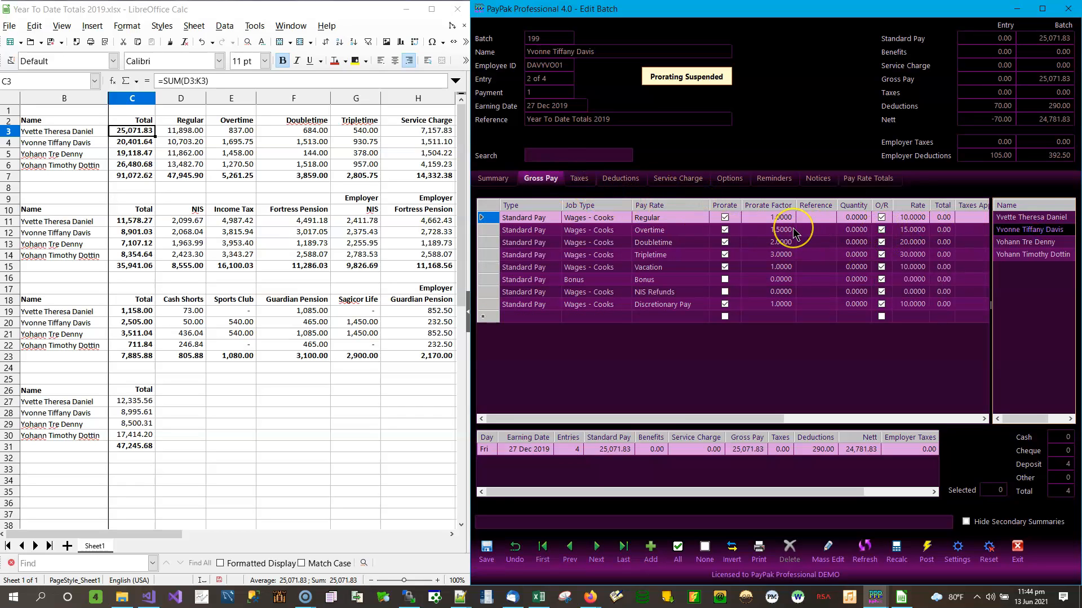
Give the Regular and Overtime lines quantity 1 with rates 10,703.20 and 1,695.75
left_click(180, 144)
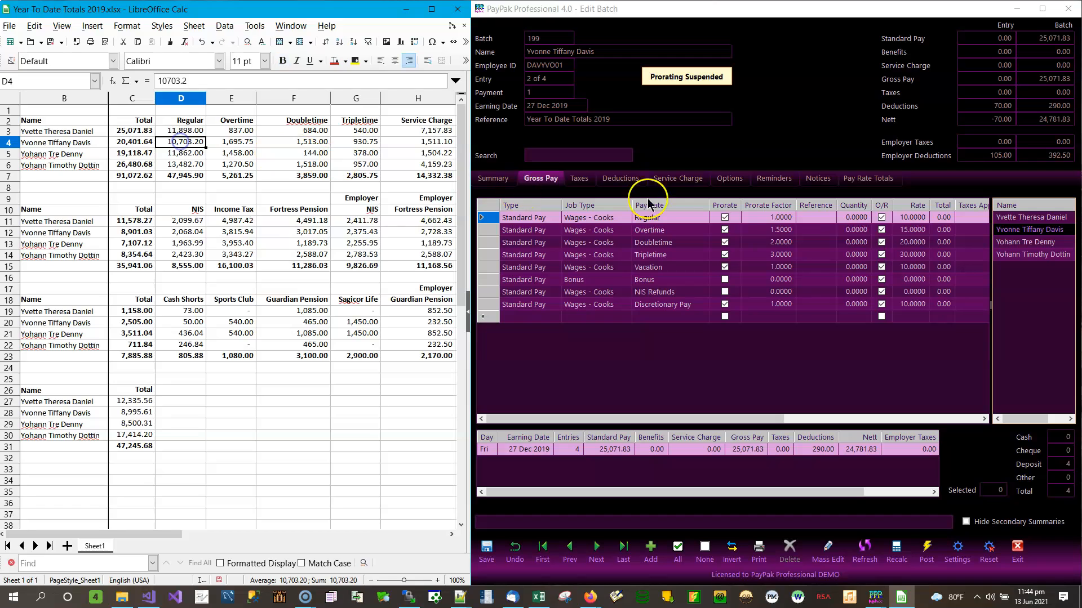
left_click(854, 217)
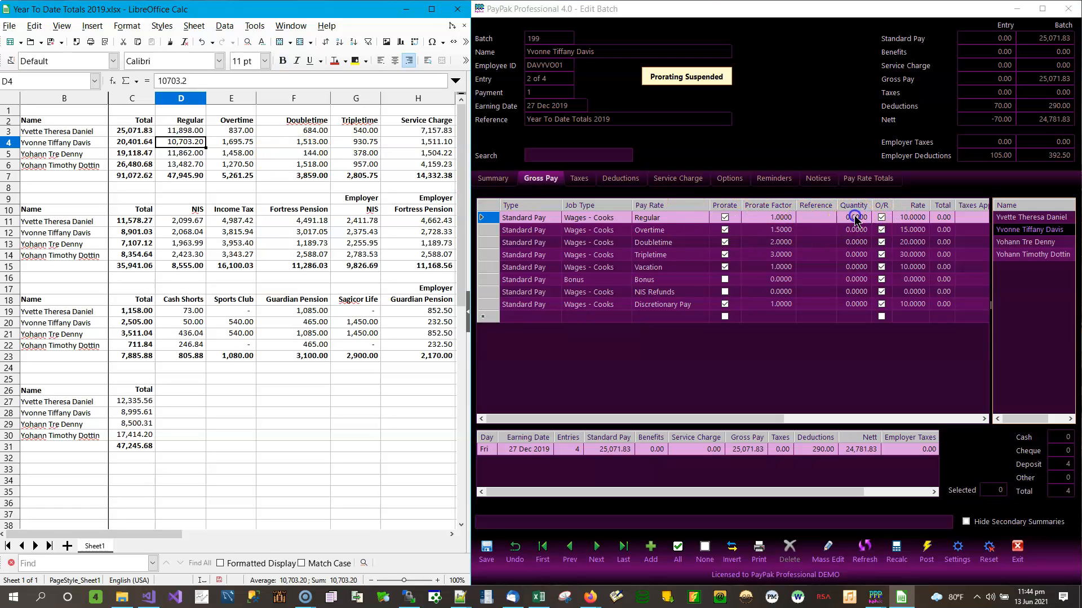
type("1")
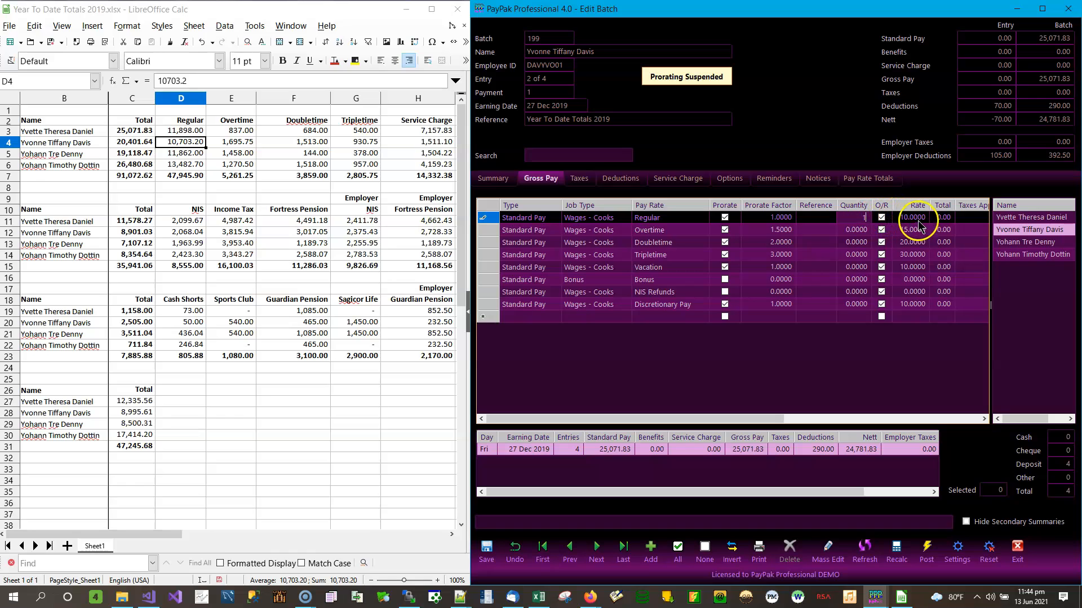
left_click(917, 219)
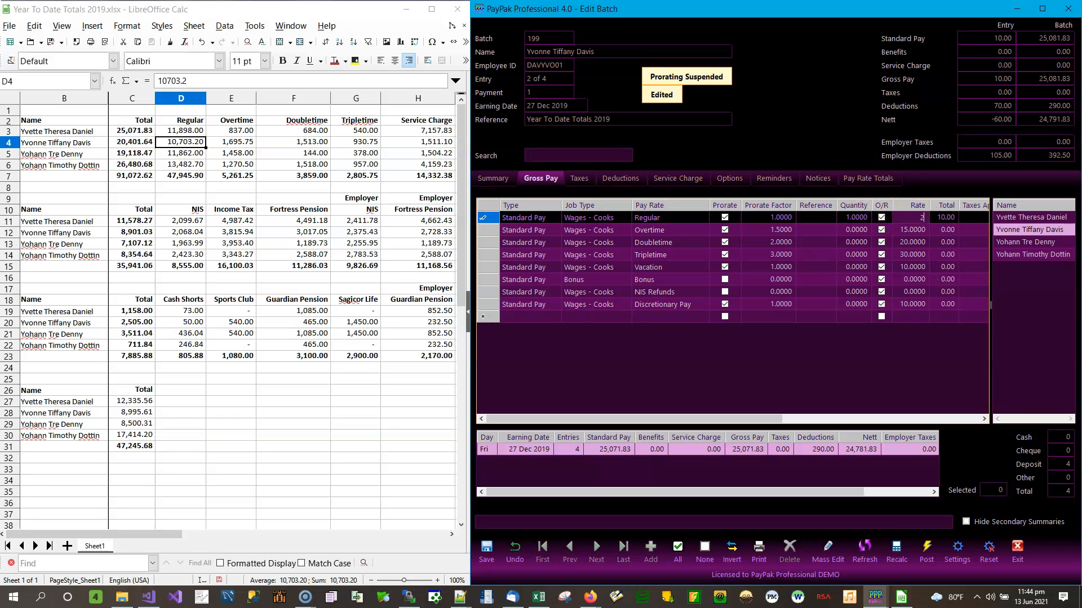
key("Return")
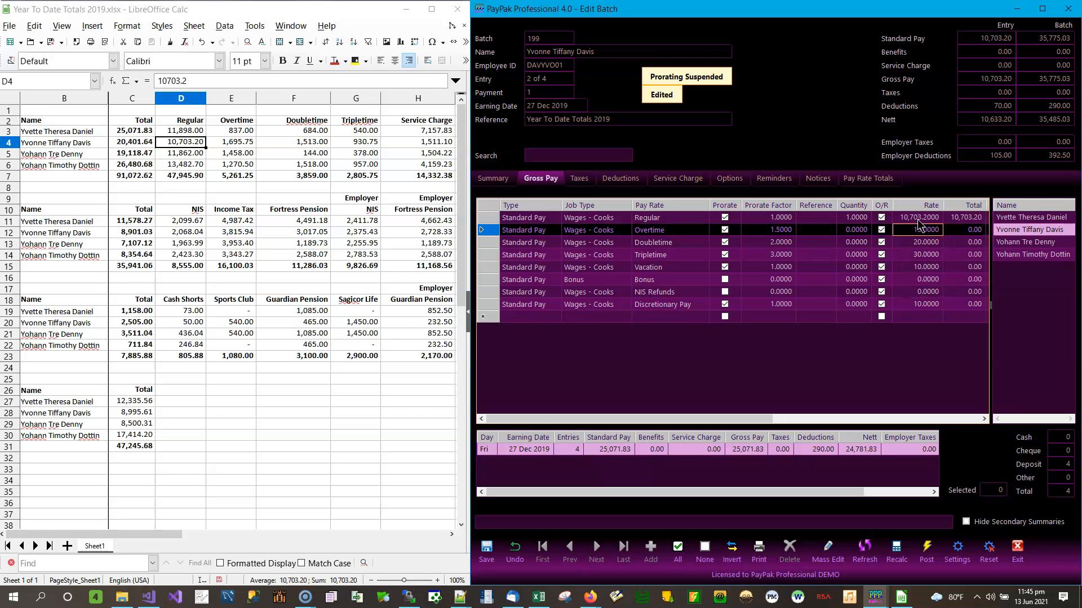
left_click(855, 231)
type("1")
left_click(925, 230)
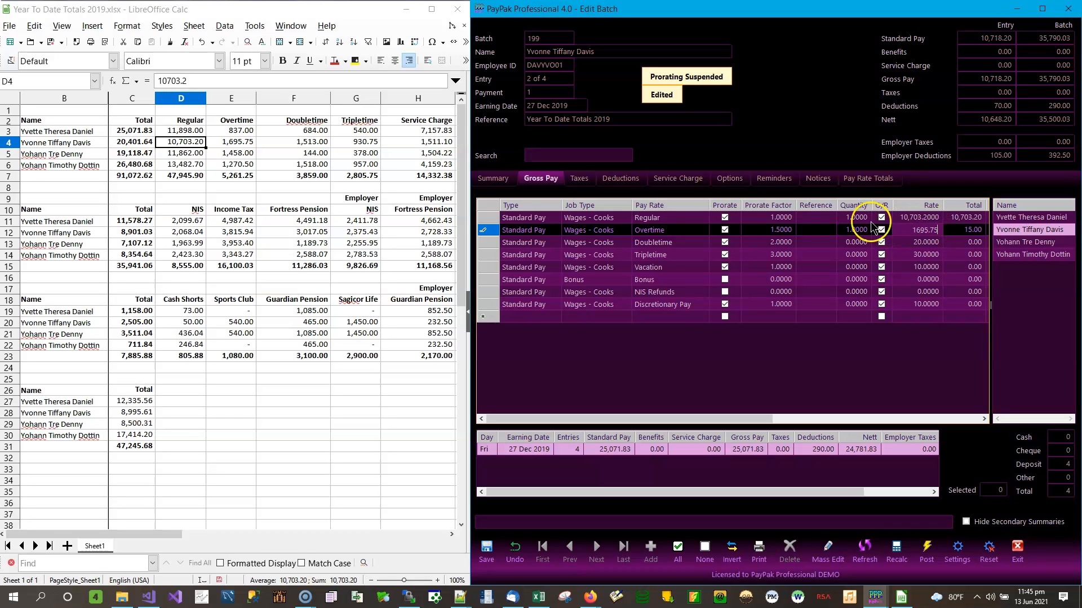
type("1695.75")
Give Doubletime quantity 1 at 1,513.00 and enter the Tripletime rate of 930.75
left_click(859, 244)
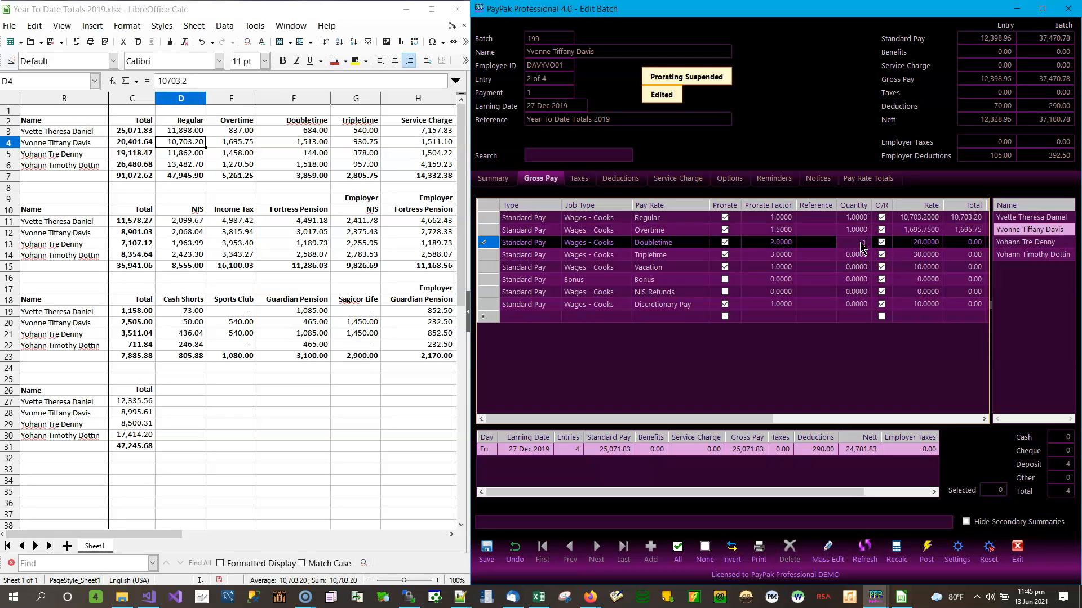
type("1")
left_click(928, 242)
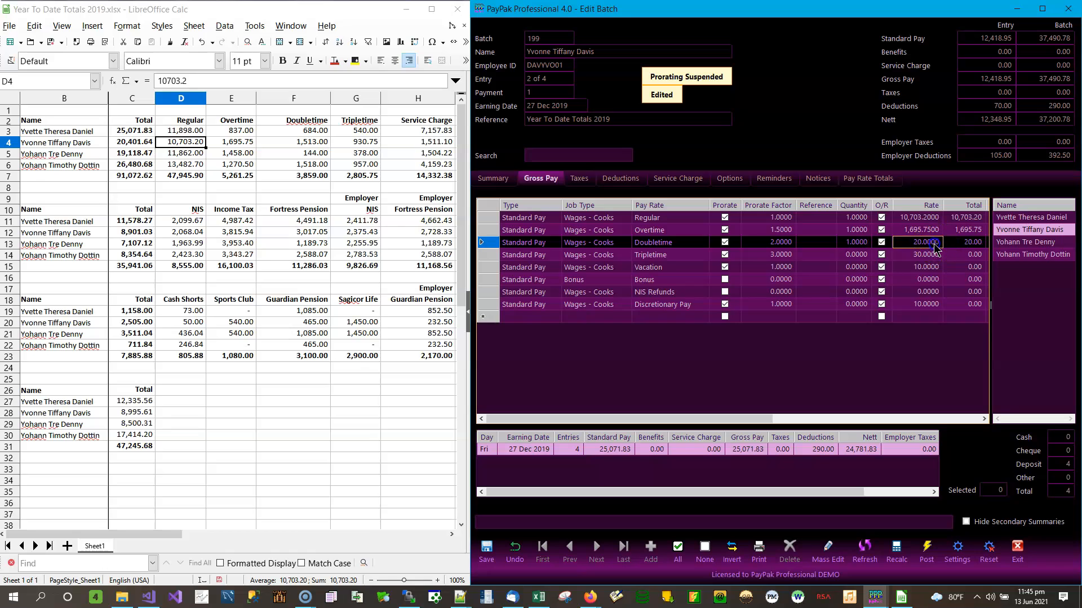
type("1513")
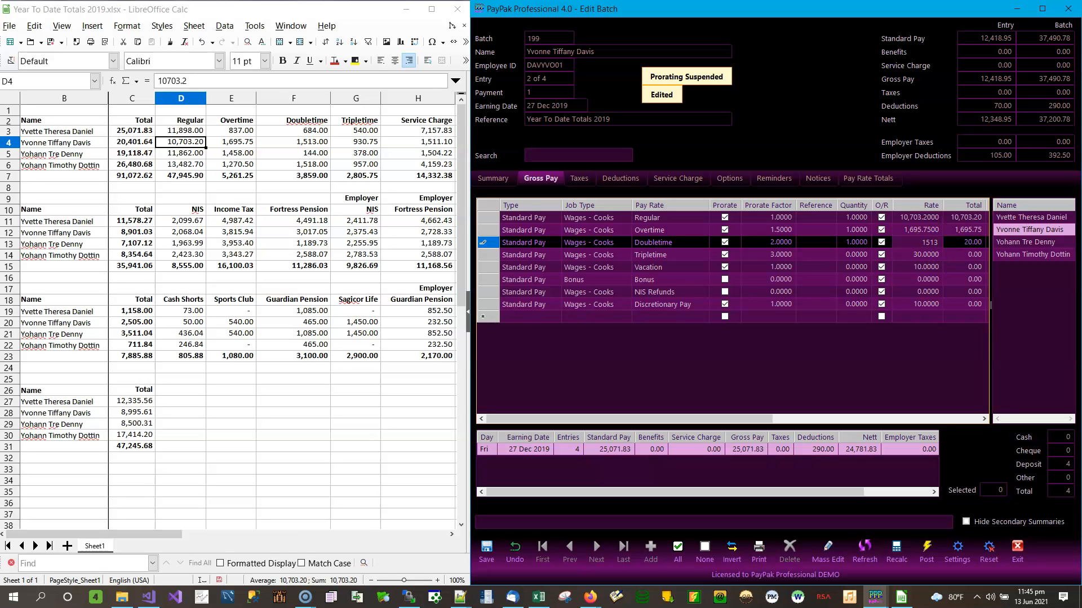
left_click(361, 142)
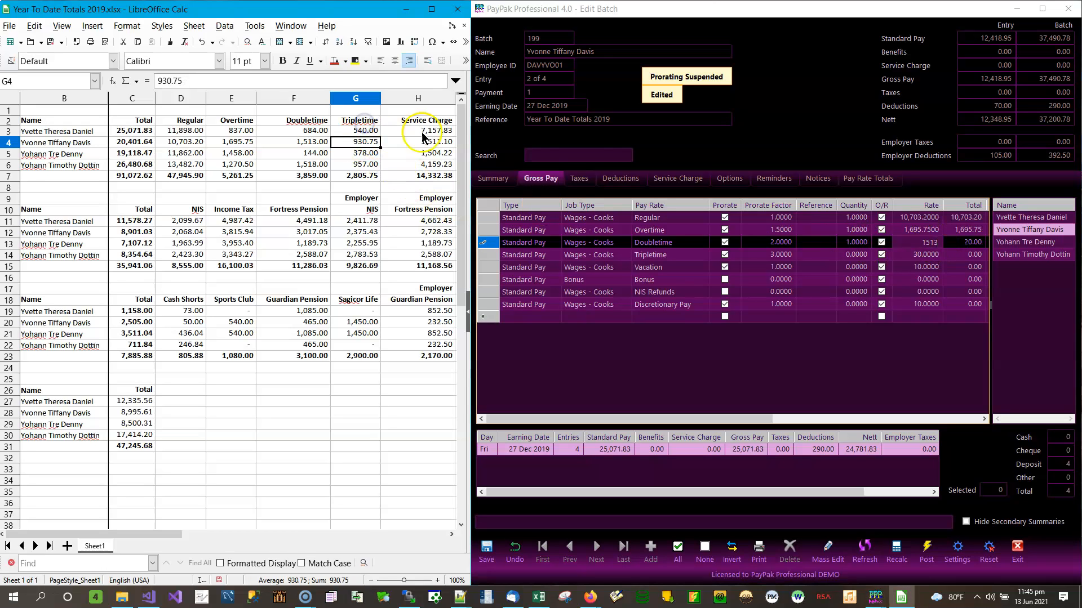
left_click(908, 255)
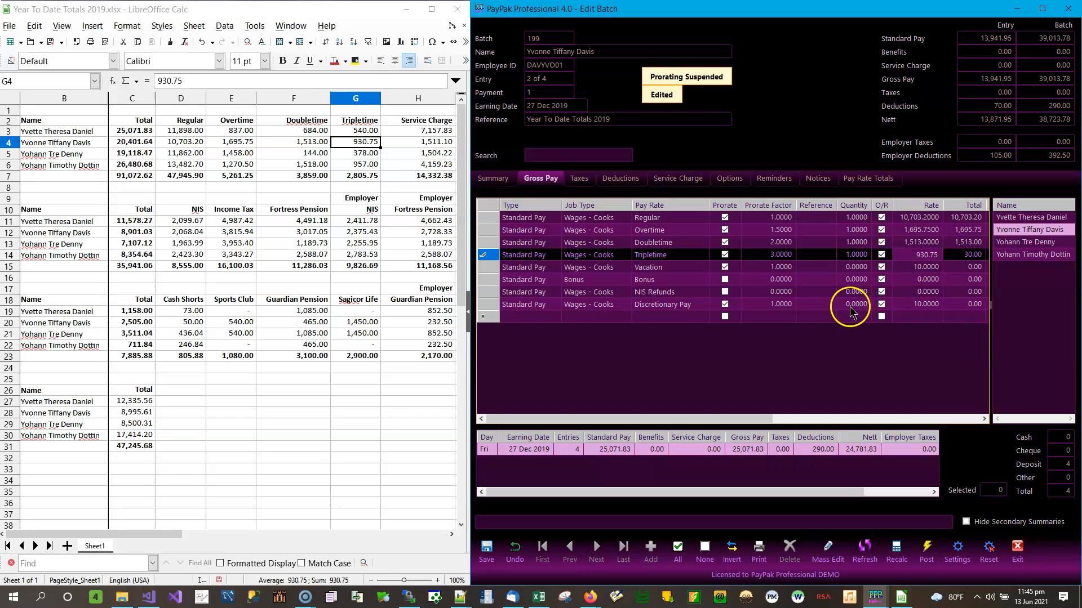
left_click(614, 320)
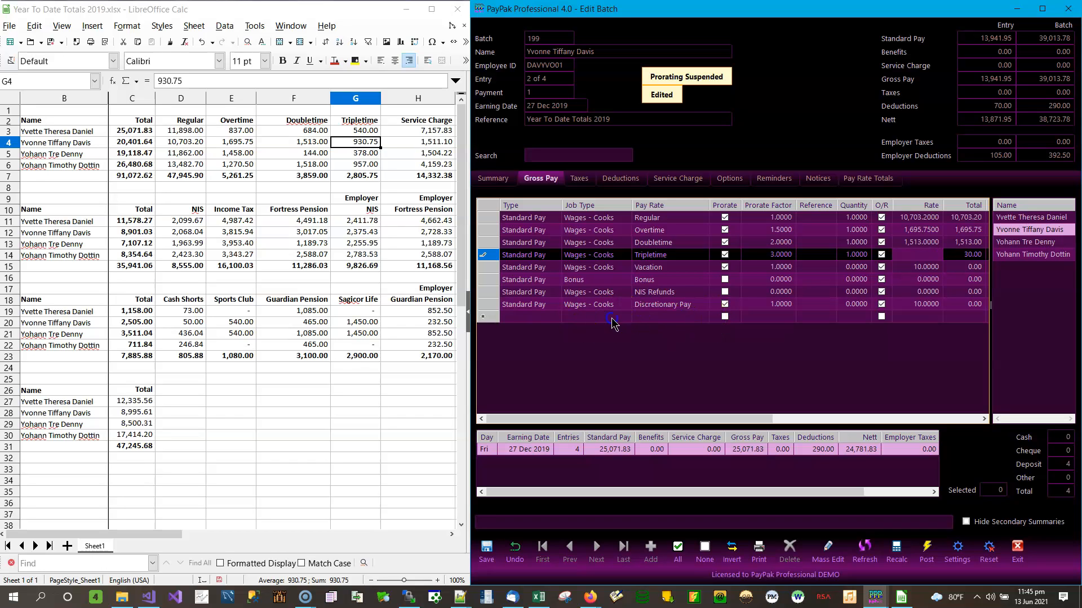
Change the Vacation line to Service Charge, quantity 1, rate 1,511.10, type Standard Pay
left_click(683, 319)
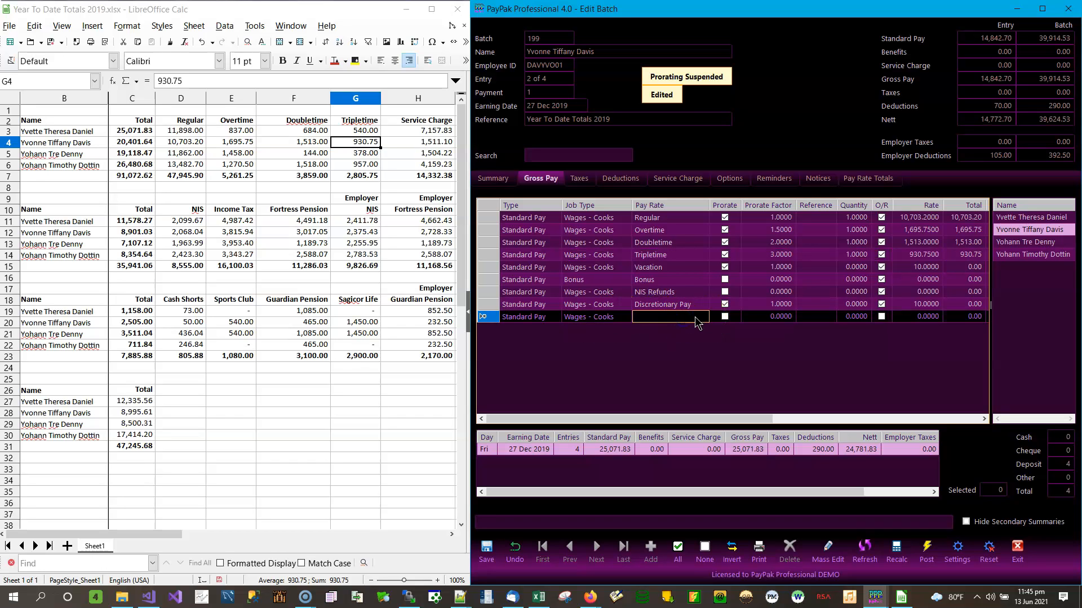
left_click(697, 270)
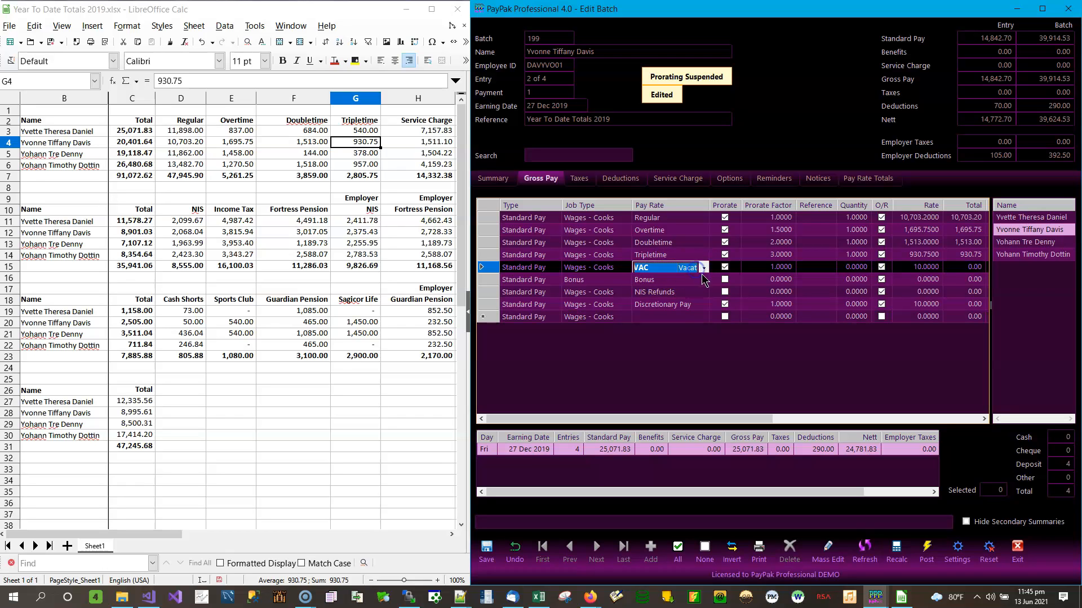
left_click(704, 269)
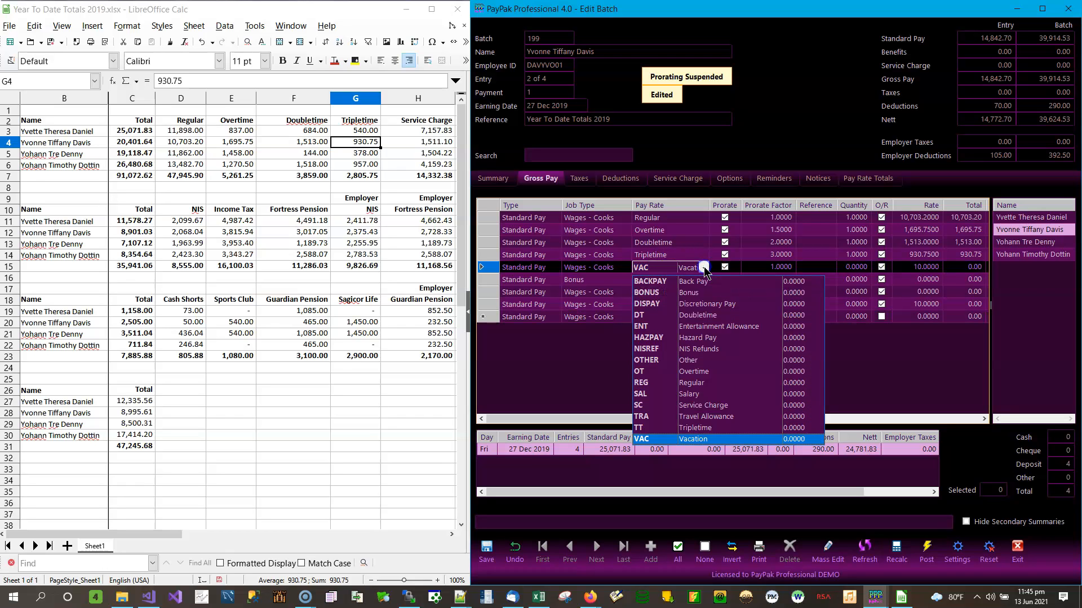
left_click(717, 410)
left_click(845, 266)
type("1")
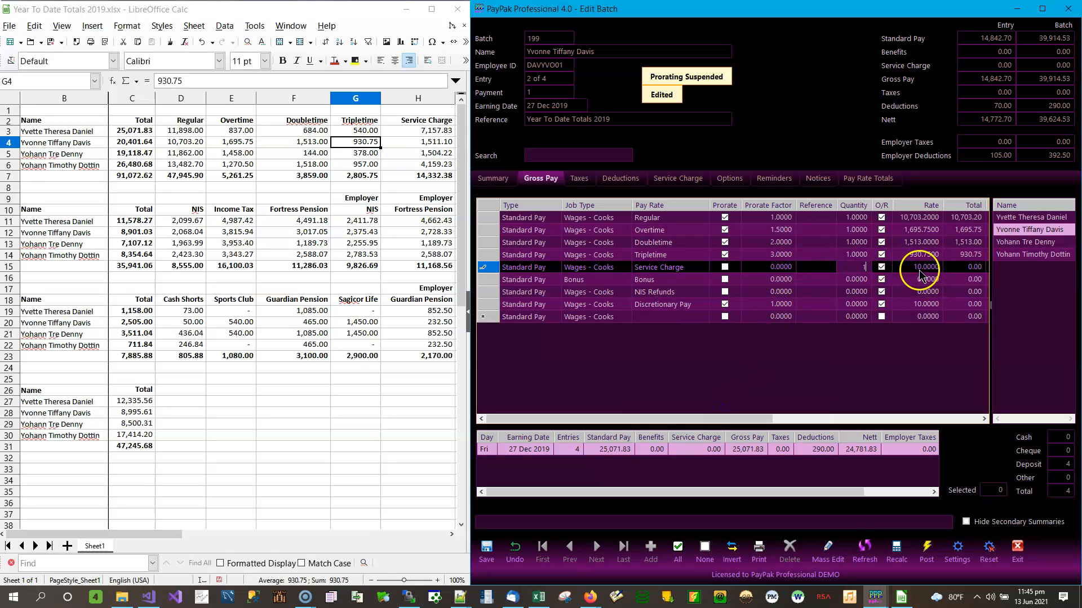
left_click(913, 274)
left_click(918, 270)
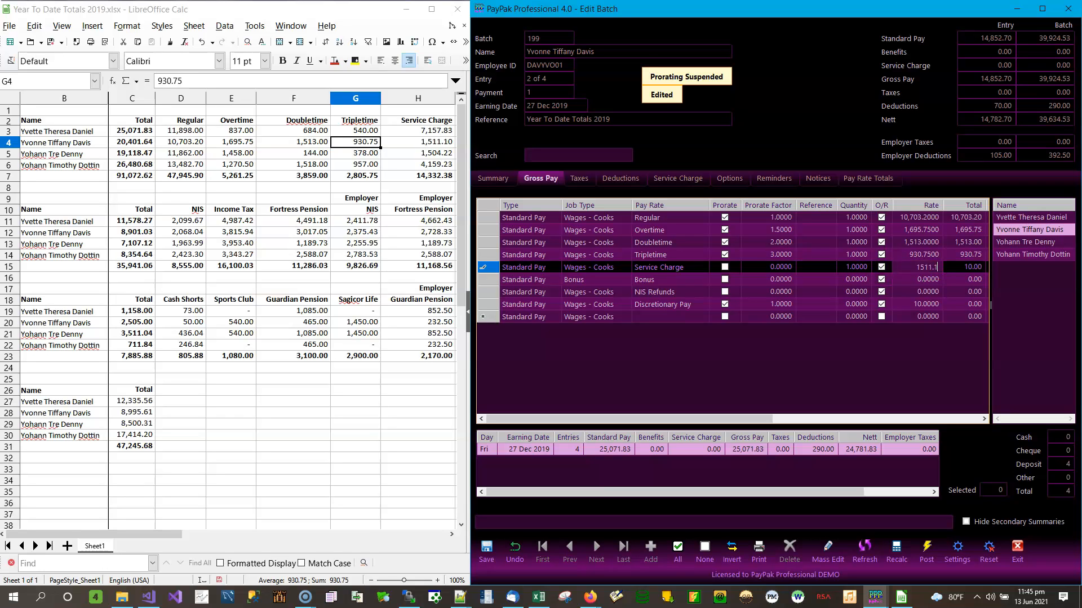
left_click(970, 264)
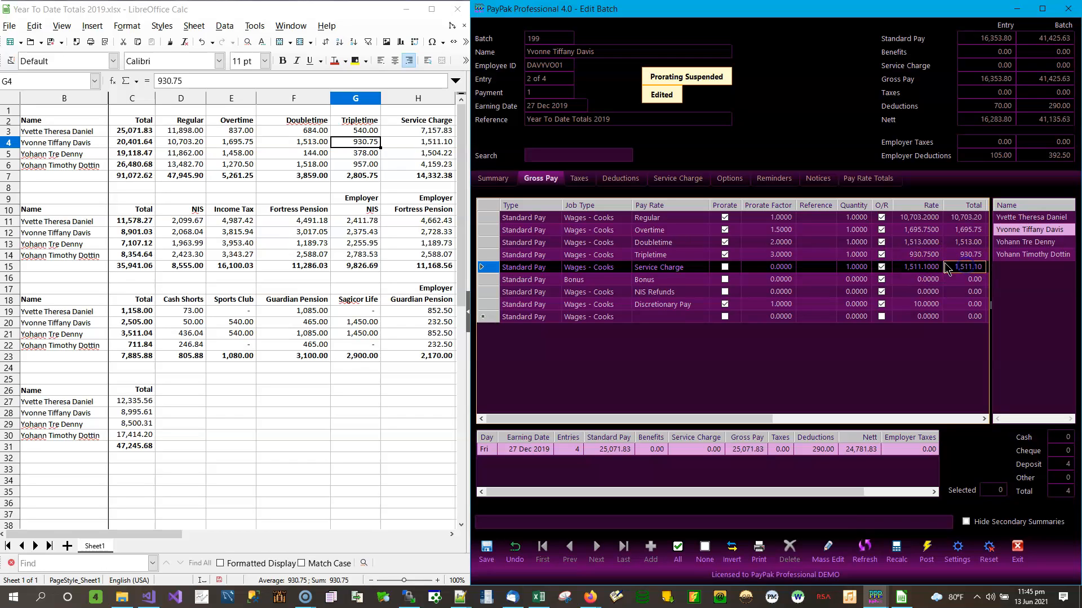
left_click(553, 272)
left_click(556, 270)
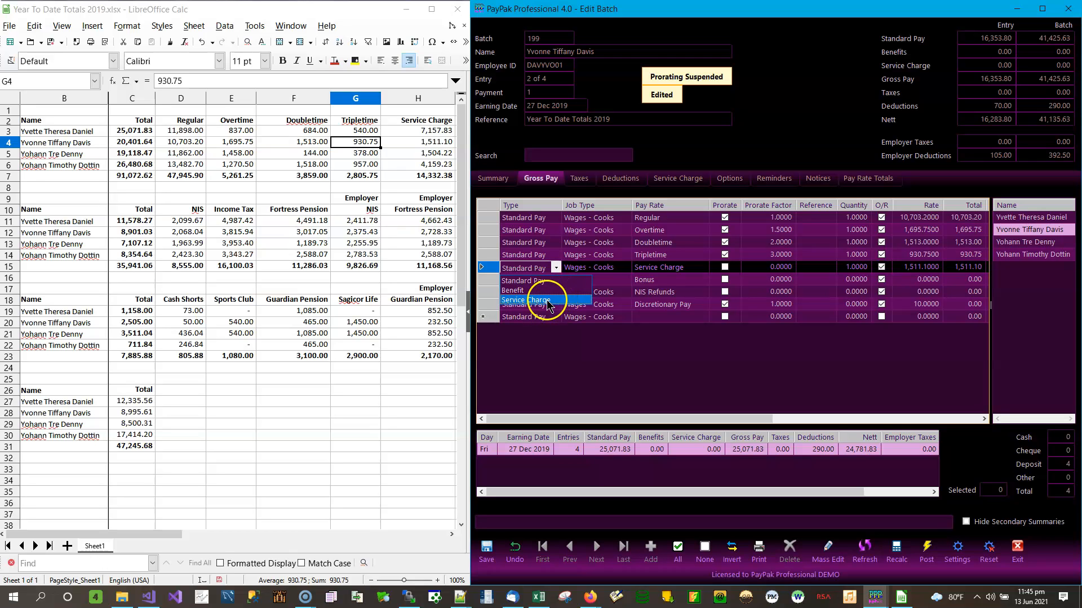
left_click(590, 269)
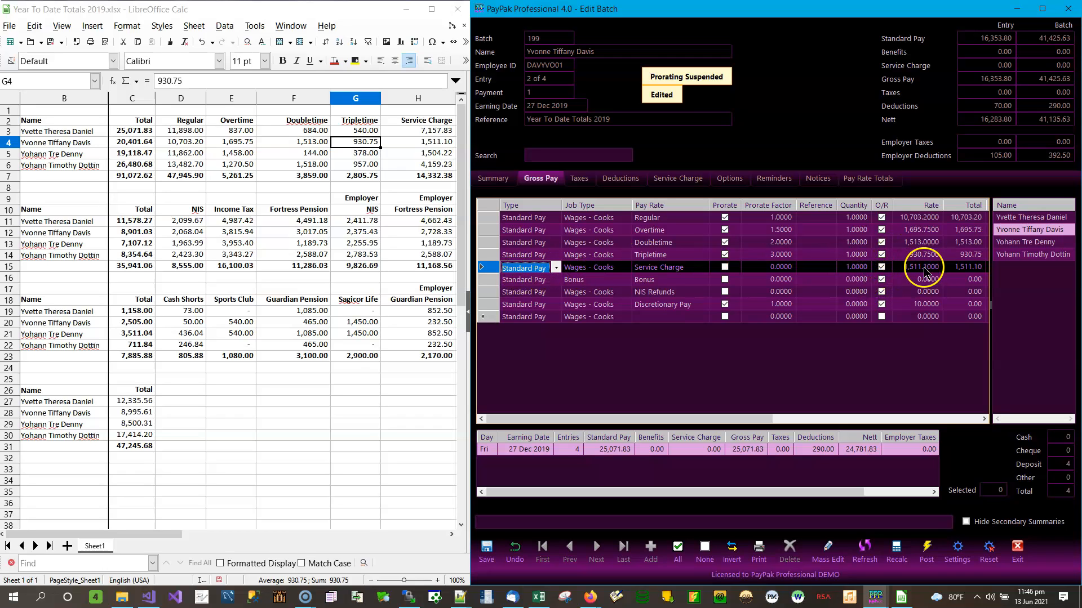
Set the Discretionary Pay line to 3,060
left_click(428, 142)
left_click(452, 535)
left_click(452, 536)
left_click(452, 535)
left_click(452, 535)
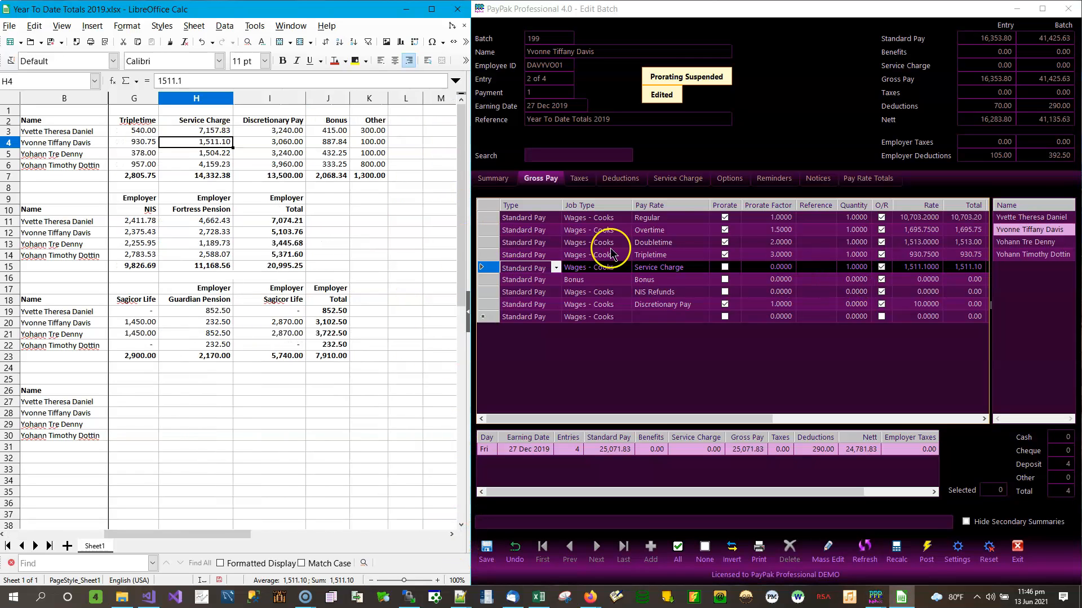
left_click(854, 305)
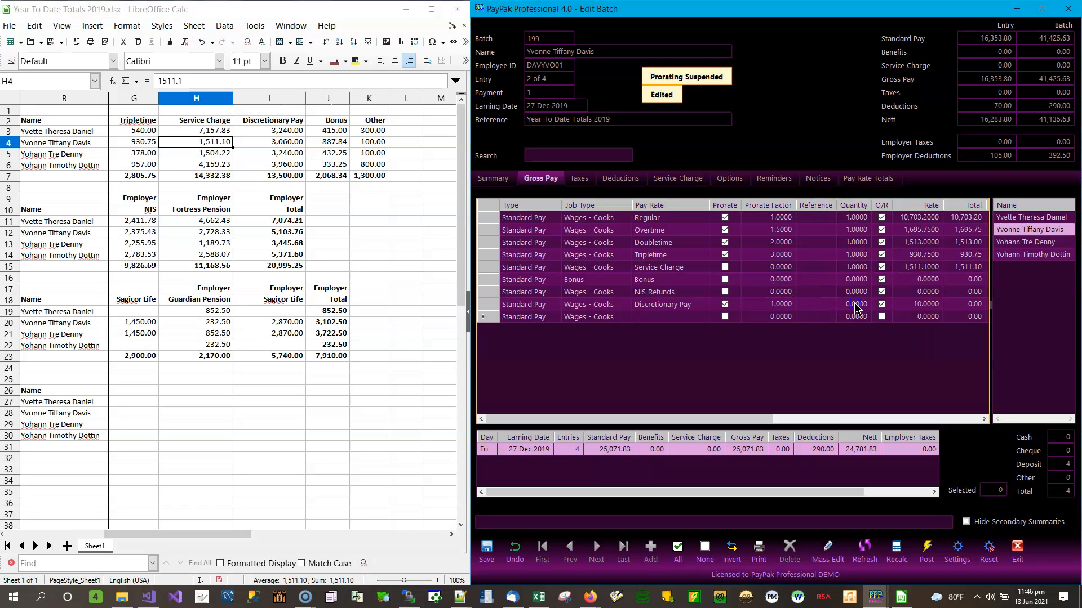
type("1")
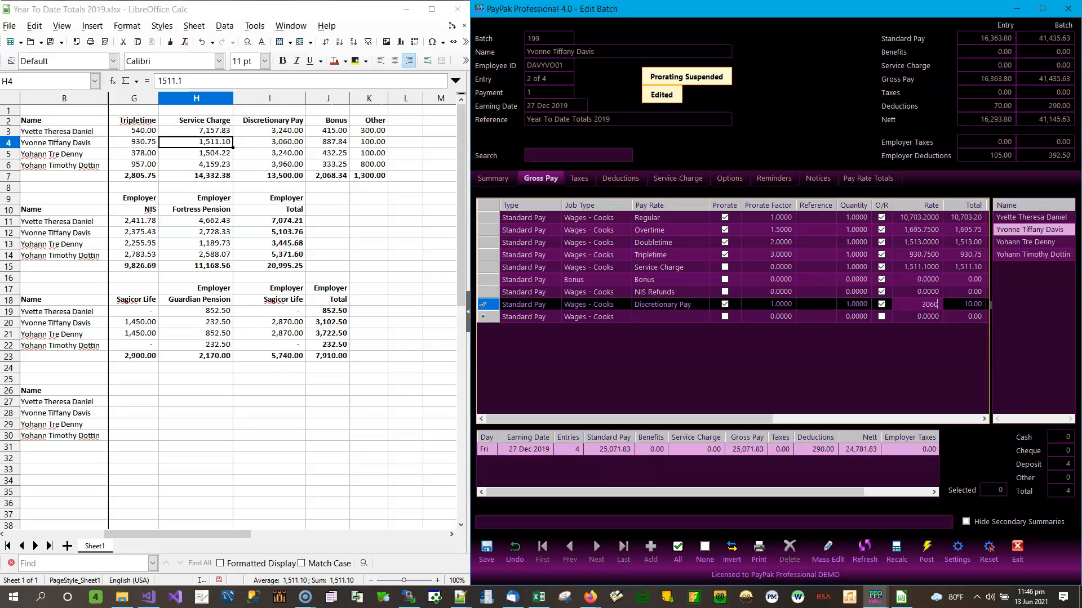
type("3060")
key("Return")
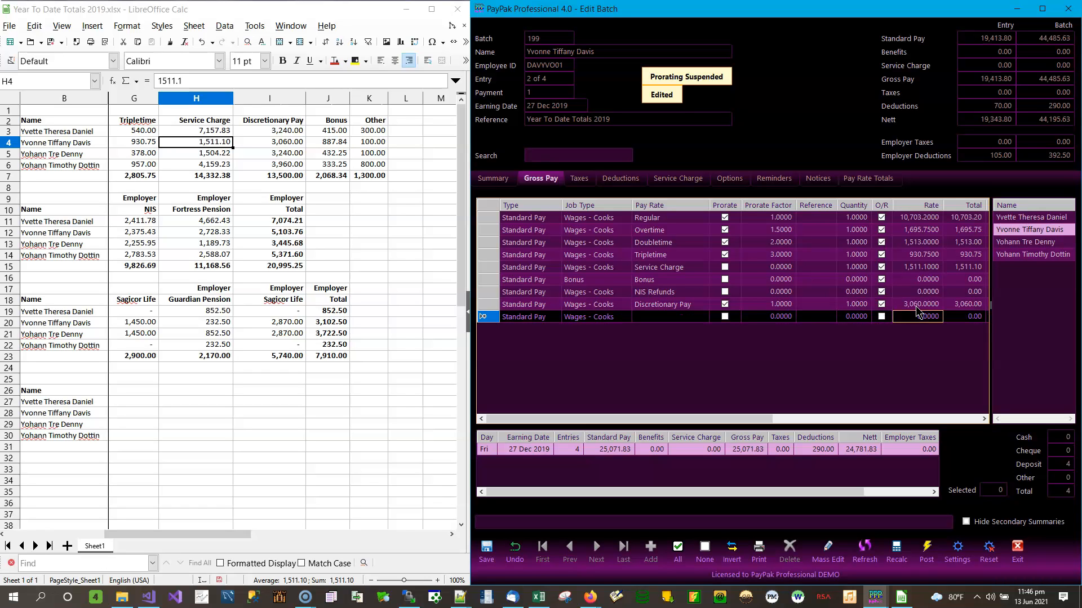
Give the Bonus line quantity 1 and rate 887.84
left_click(856, 280)
type("1")
left_click(933, 281)
type("88")
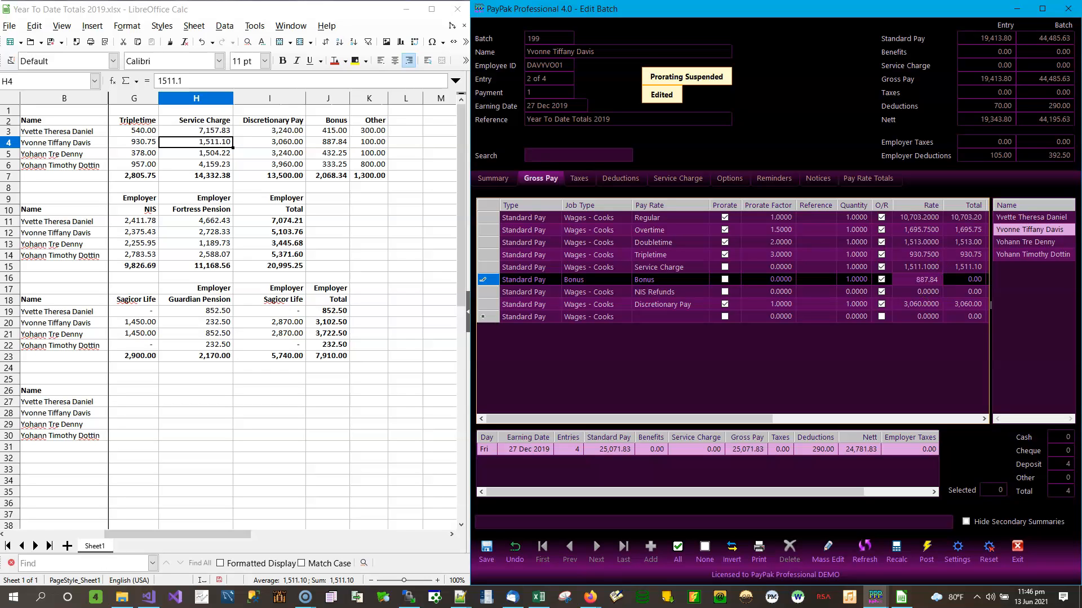
type("7.84")
key("Return")
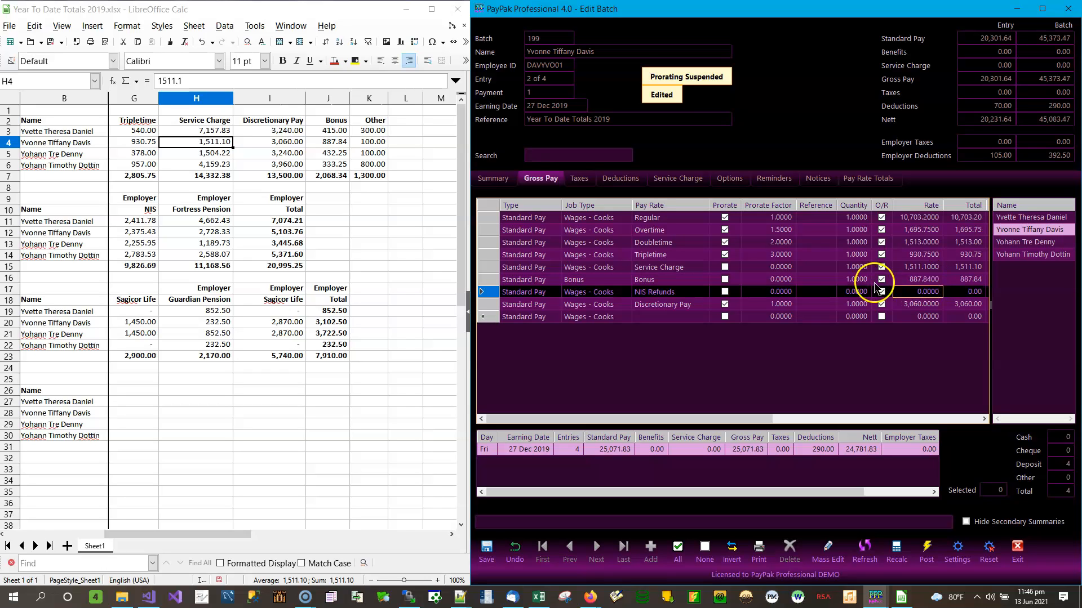
Turn the NIS Refunds line into an Other line with rate 100
left_click(673, 316)
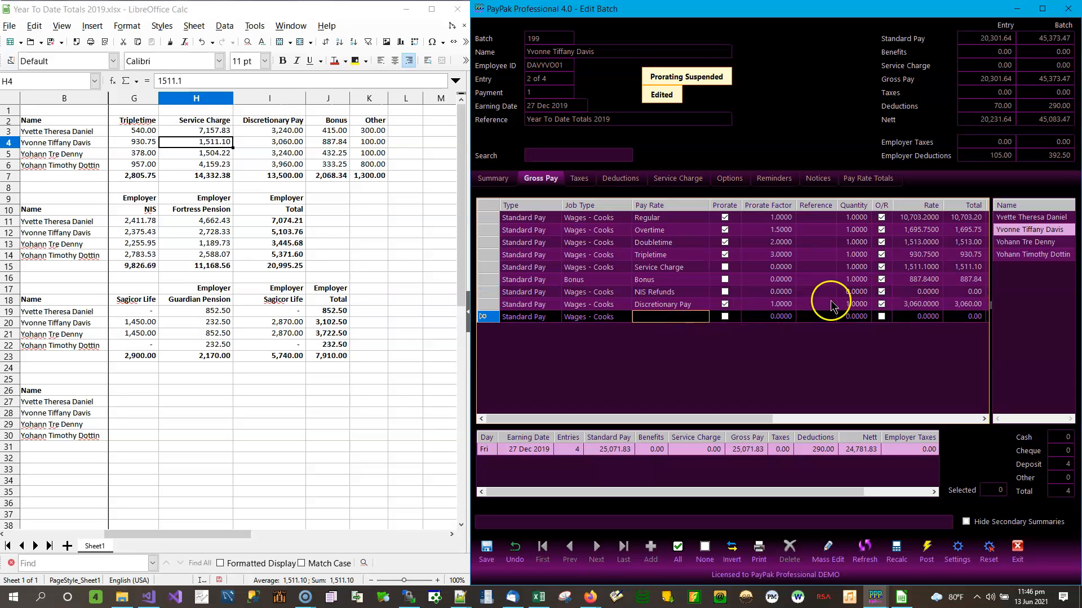
left_click(687, 293)
left_click(704, 292)
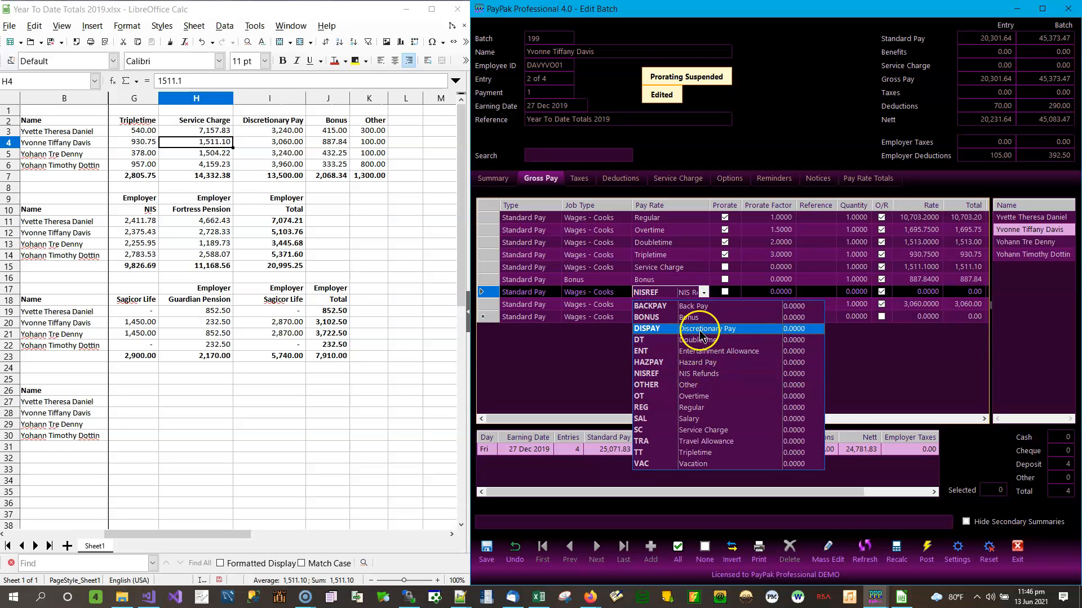
left_click(699, 397)
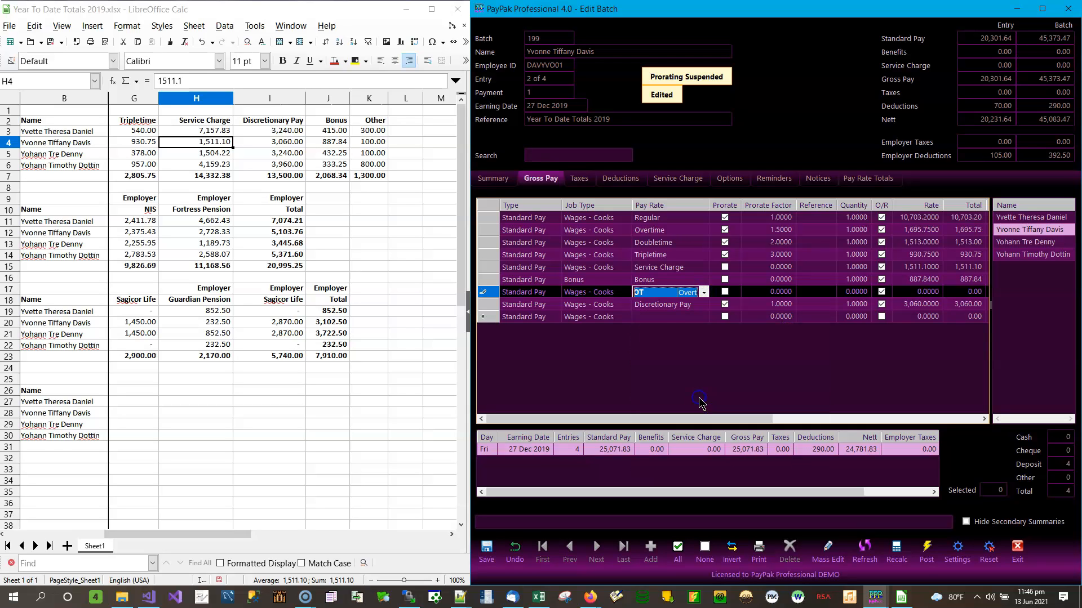
left_click(705, 297)
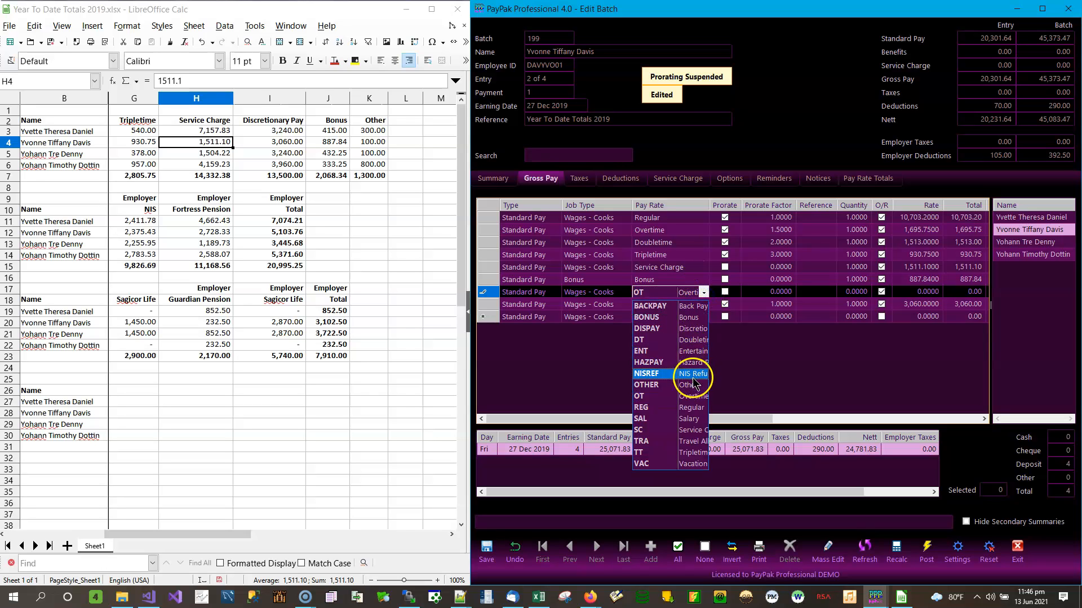
left_click(701, 442)
left_click(848, 292)
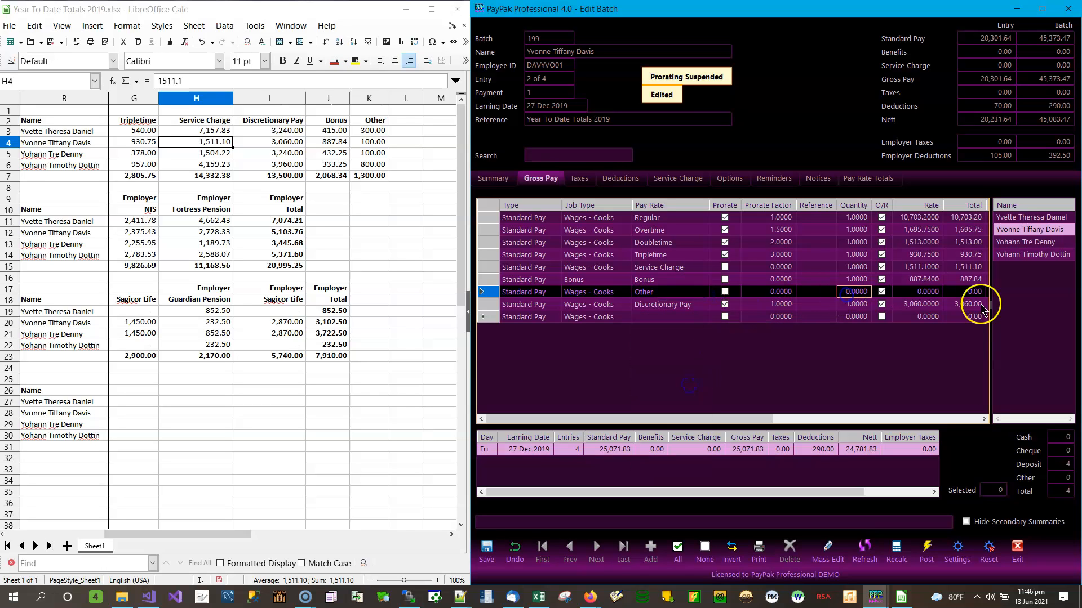
left_click(924, 294)
type("10")
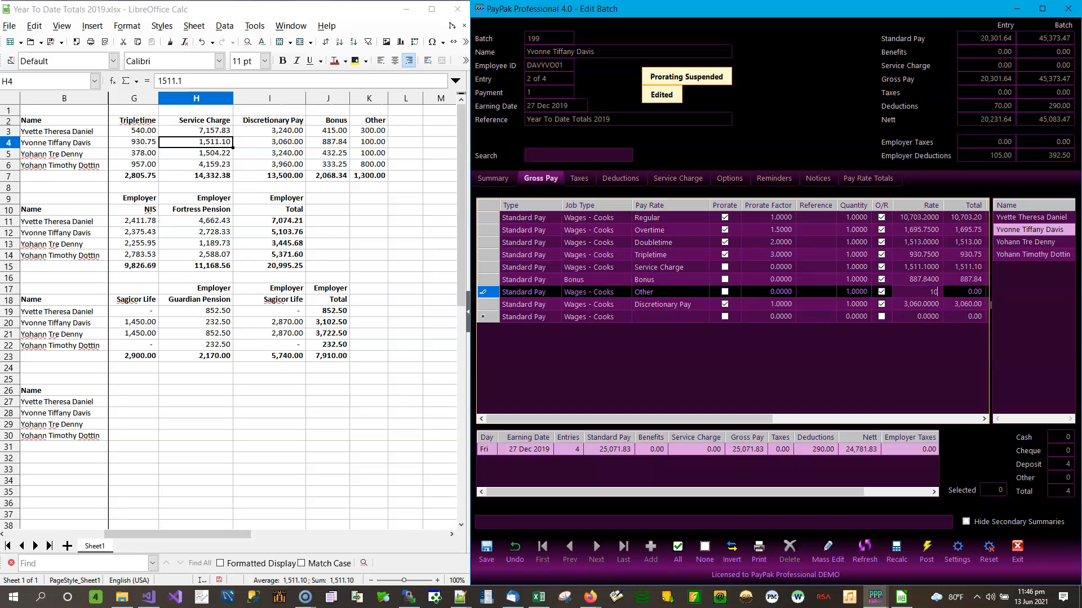
type("0")
key("Return")
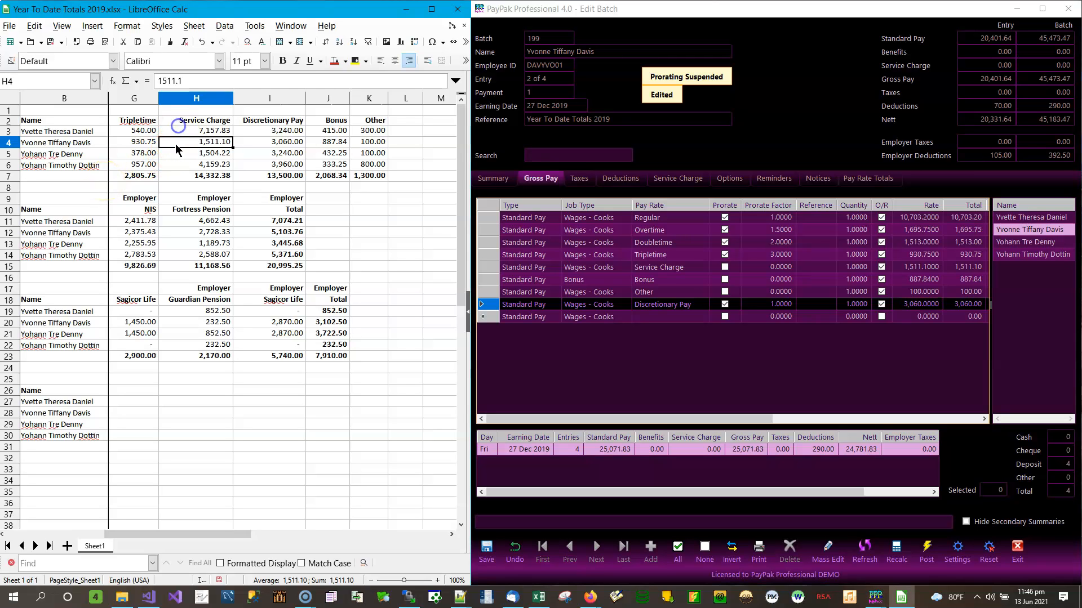
Save the second employee's 20,401.64 entry and open the third employee's entry
key("Left")
key("Left")
key("Left")
key("Left")
key("Left")
key("Left")
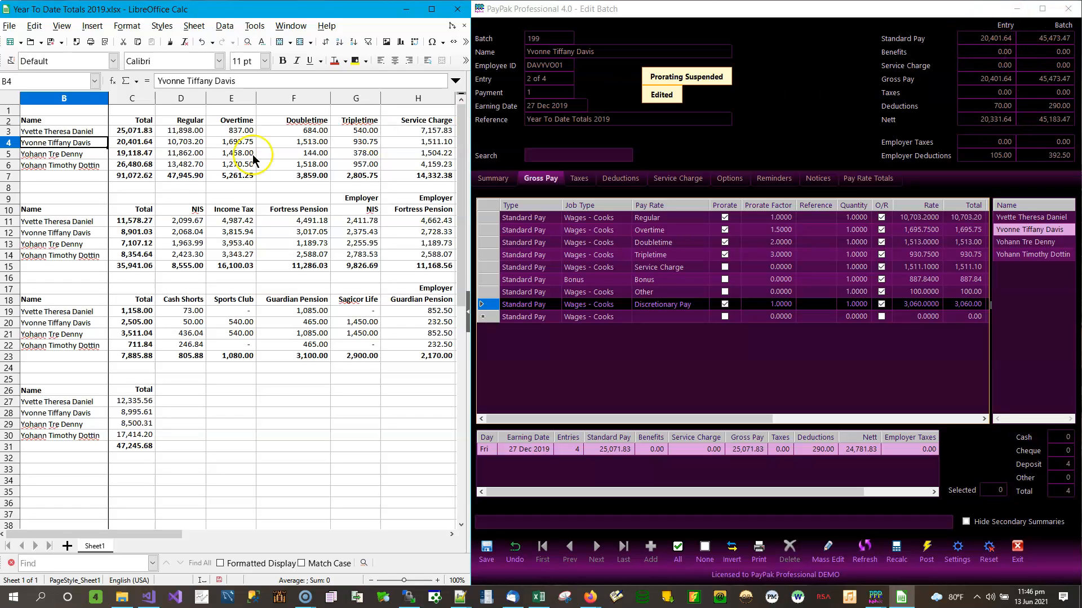
left_click(140, 145)
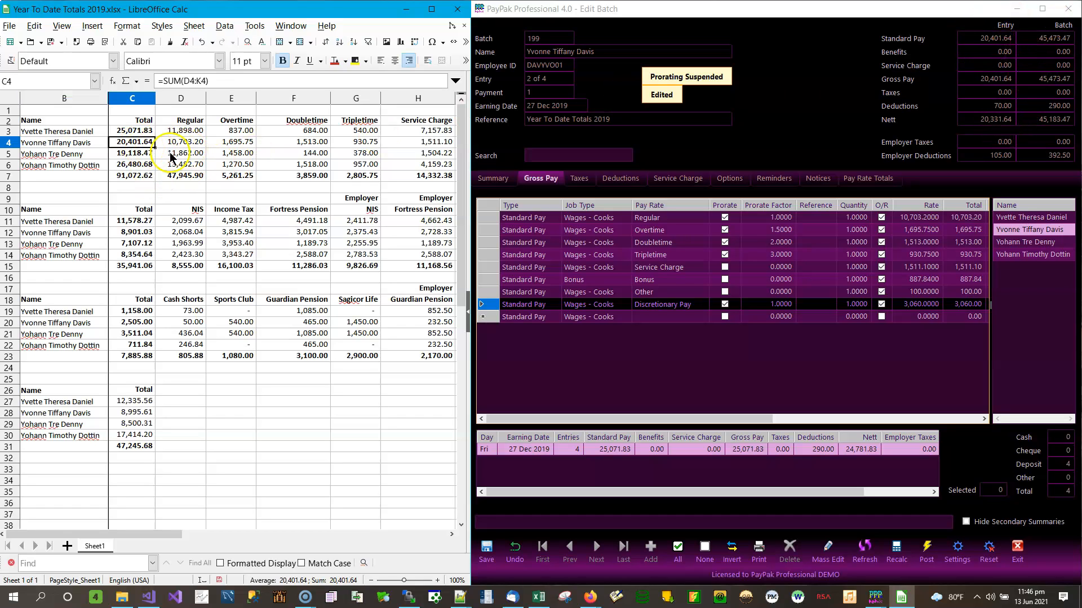
left_click(181, 155)
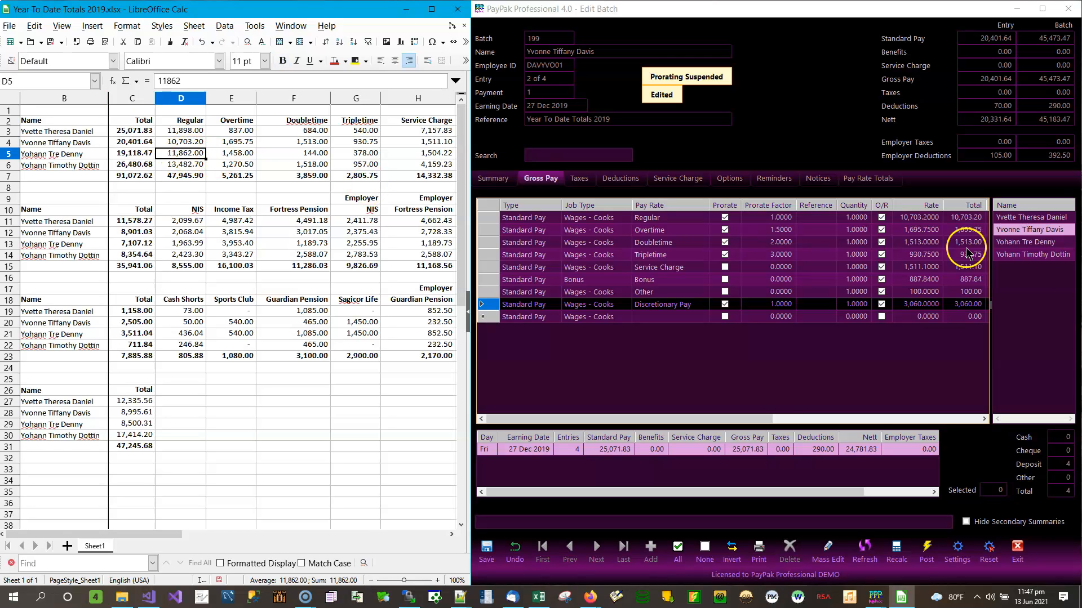
left_click(485, 551)
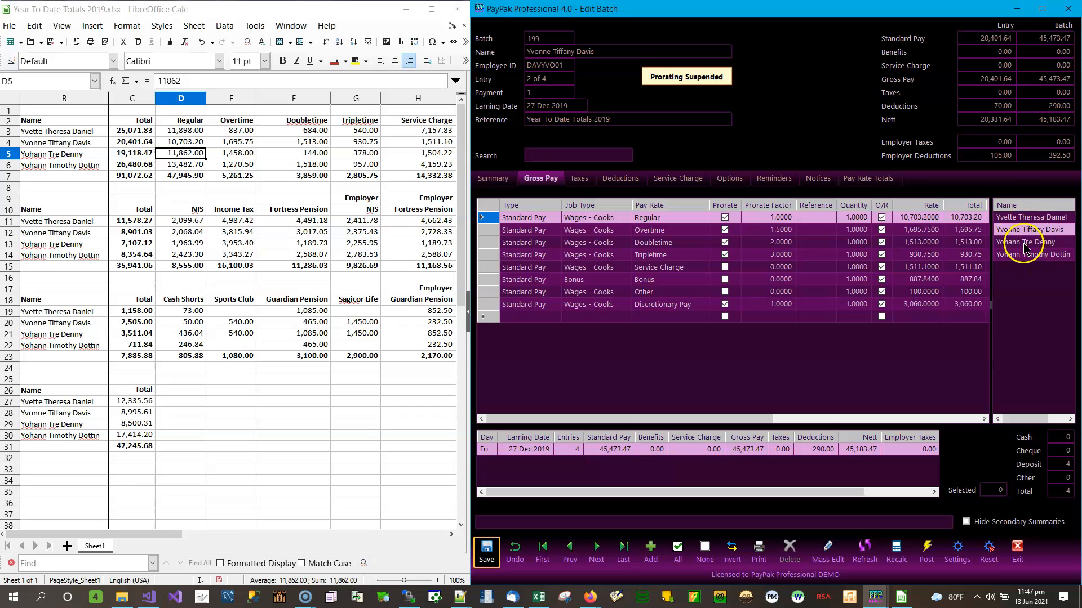
left_click(1034, 242)
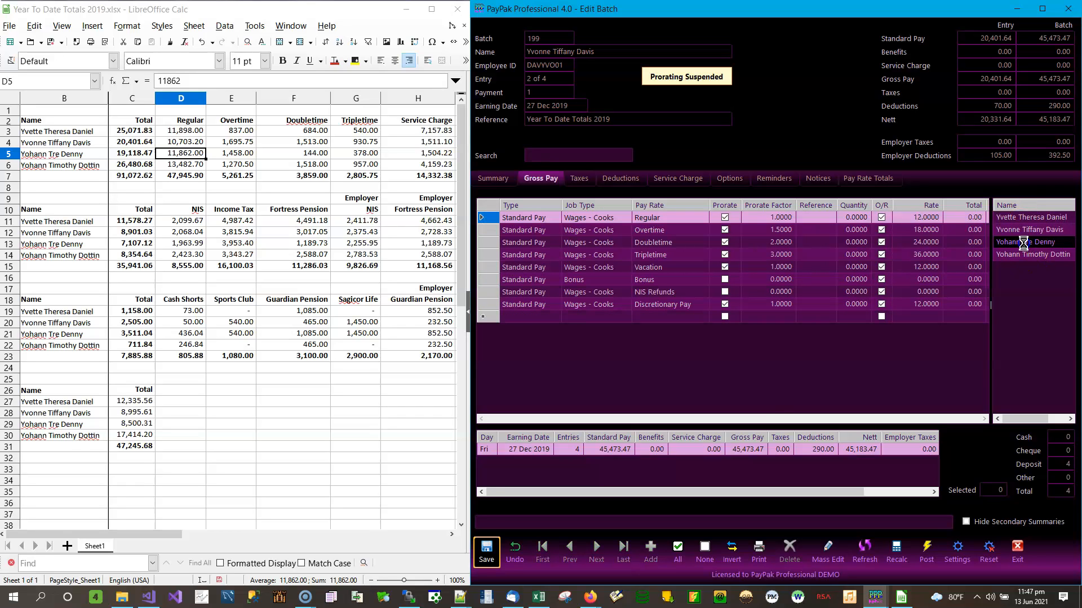
Set quantity 1 on every gross pay line, Regular through NIS Refunds
left_click(857, 218)
type("1")
key("Return")
type("1")
key("Return")
type("1")
key("Return")
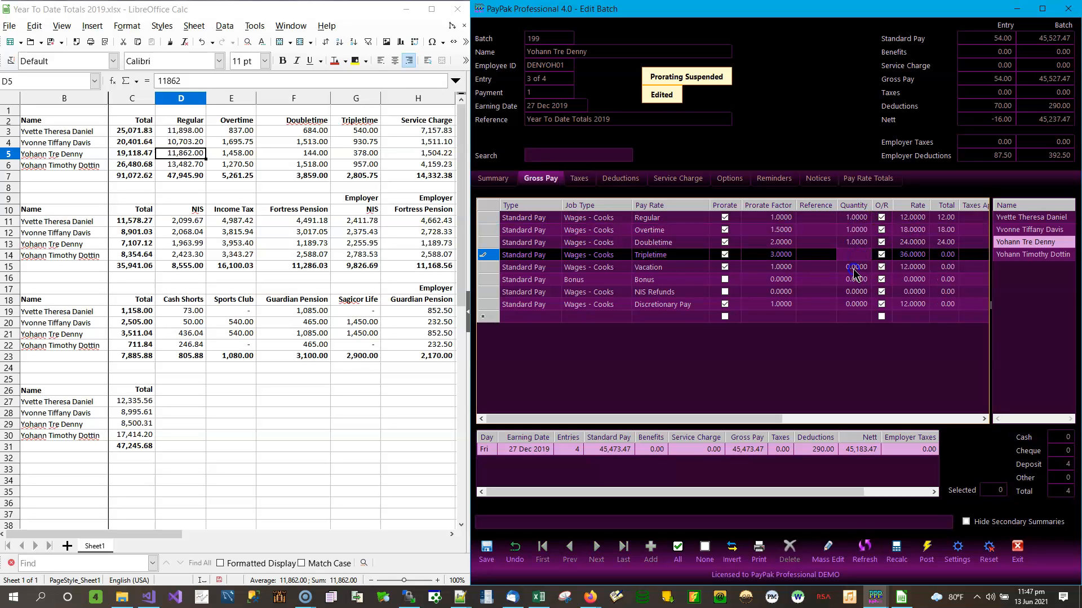
type("1")
key("Return")
type("1")
key("Return")
type("1")
key("Return")
type("1")
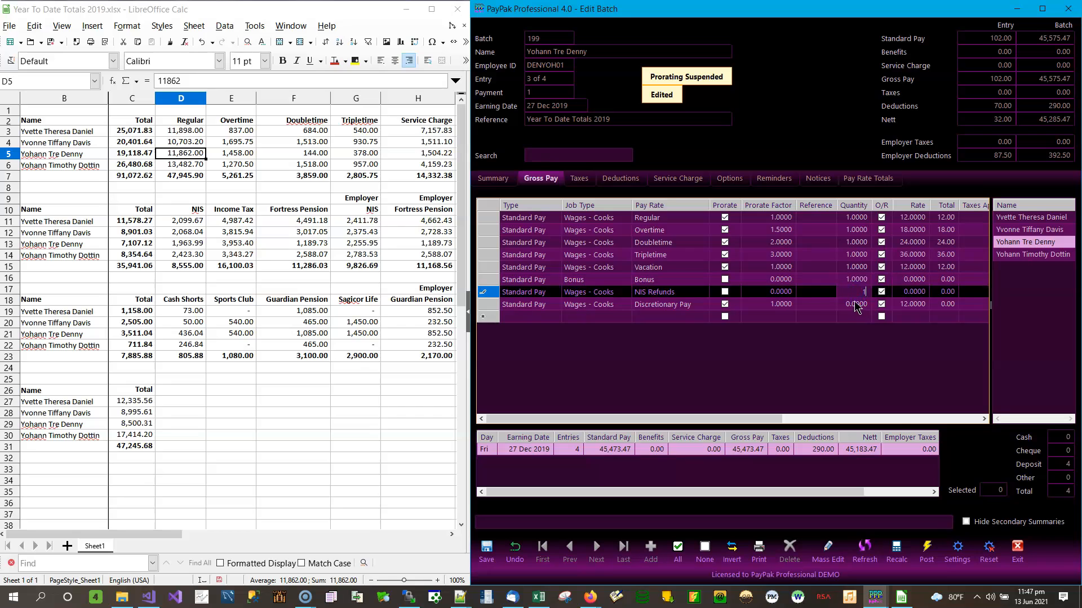
key("Return")
Enter rates 11,862 Regular, 1,458 Overtime and 144 Doubletime, and begin Tripletime 378
left_click(940, 231)
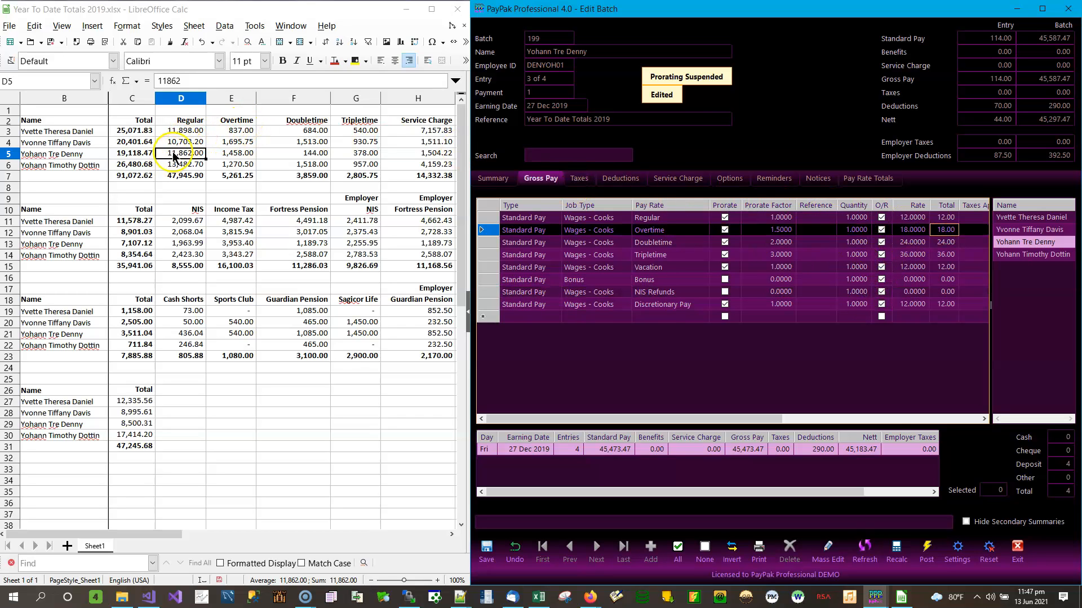
left_click(916, 218)
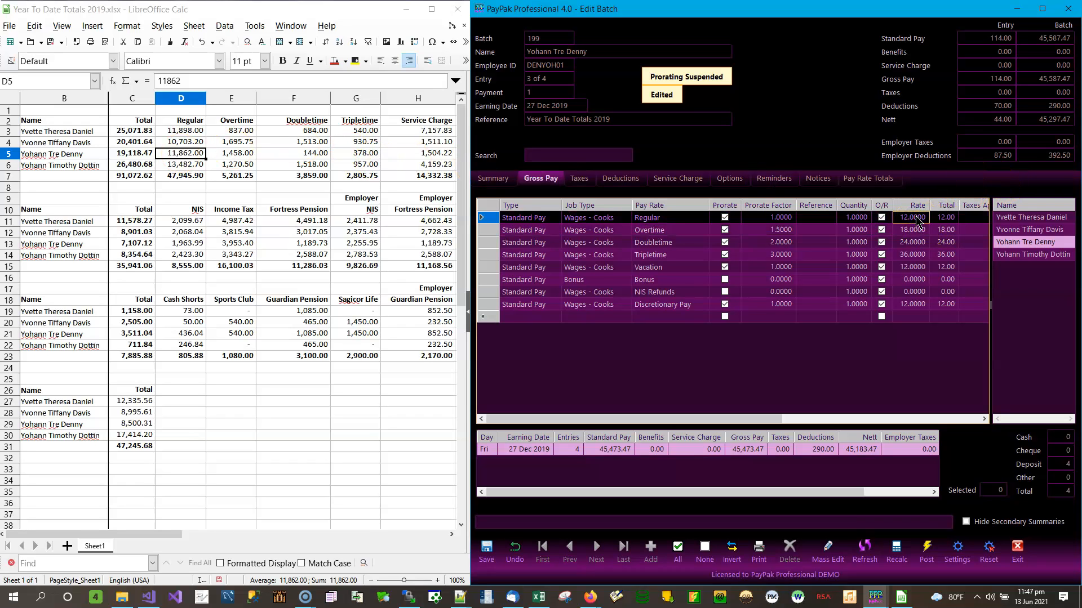
type("1,86")
key("Return")
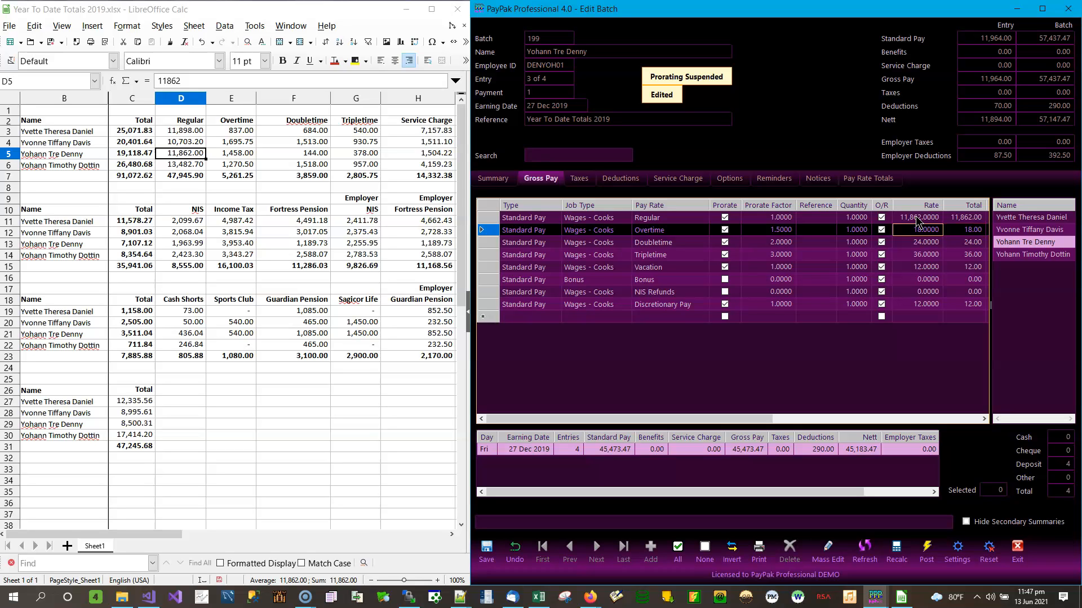
type("1458")
key("Return")
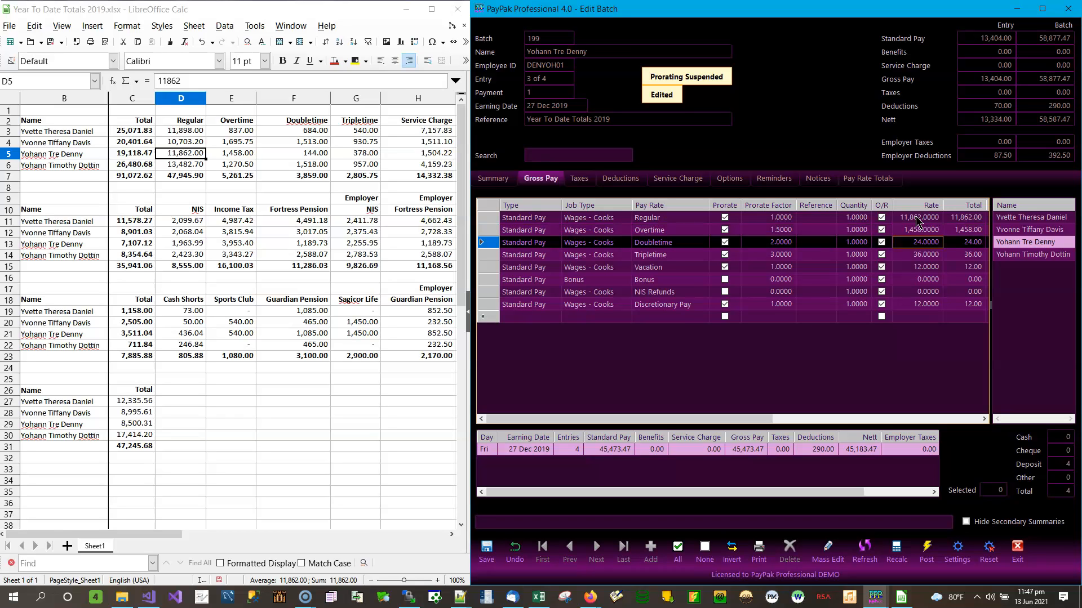
type("144")
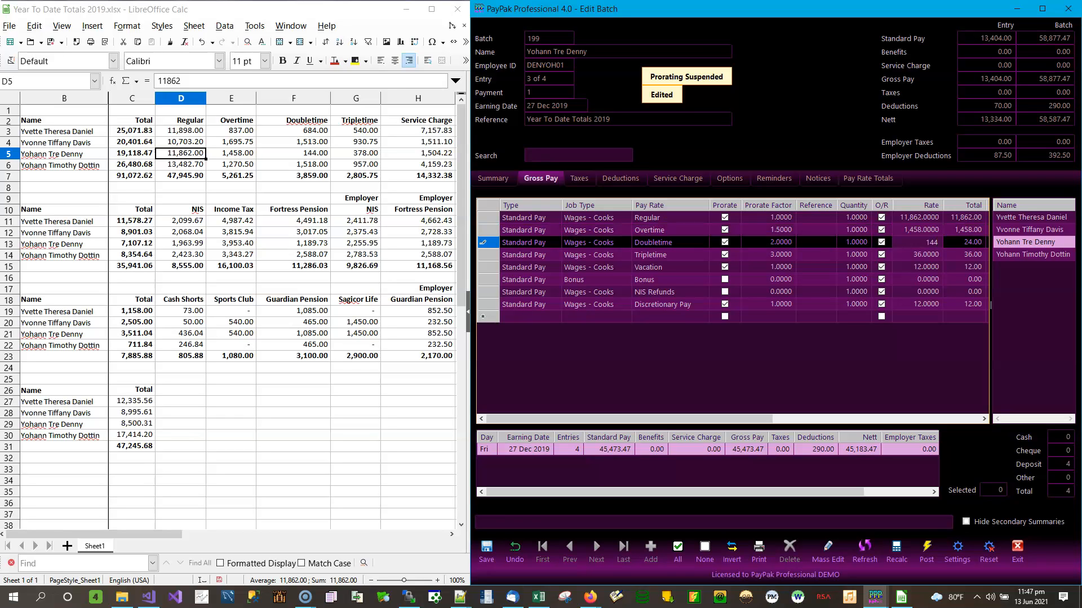
key("Return")
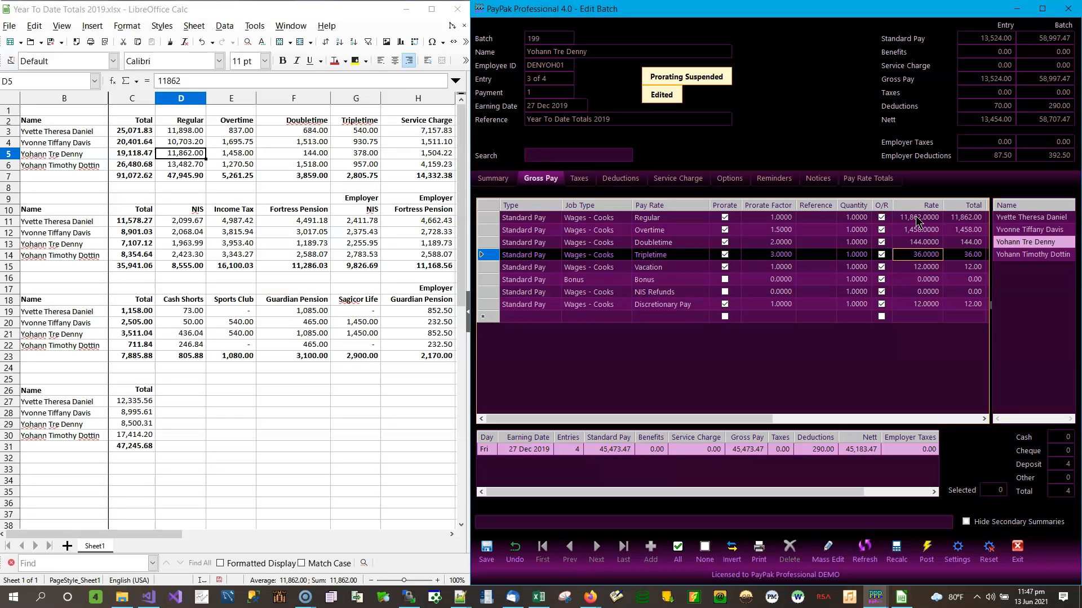
type("378")
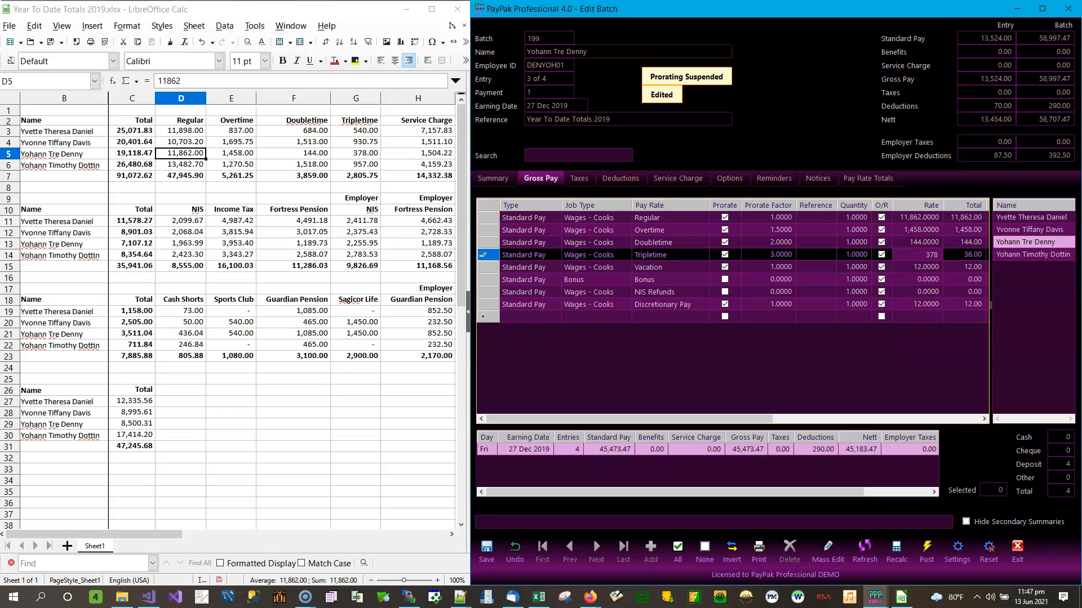
Commit Tripletime 378 and turn the Vacation line into Service Charge at 1,504.22
left_click(428, 153)
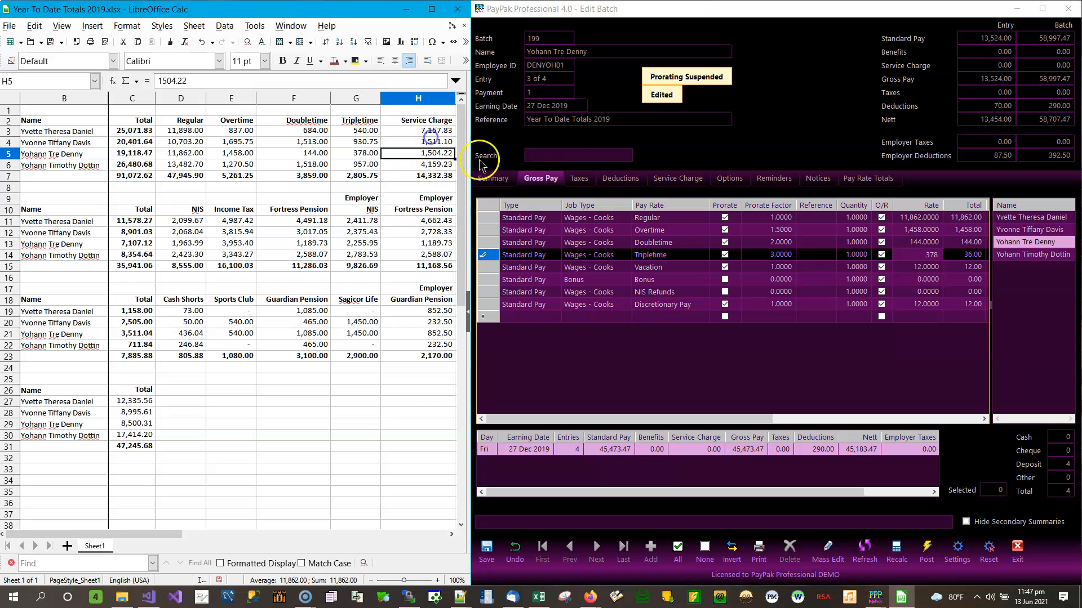
left_click(685, 267)
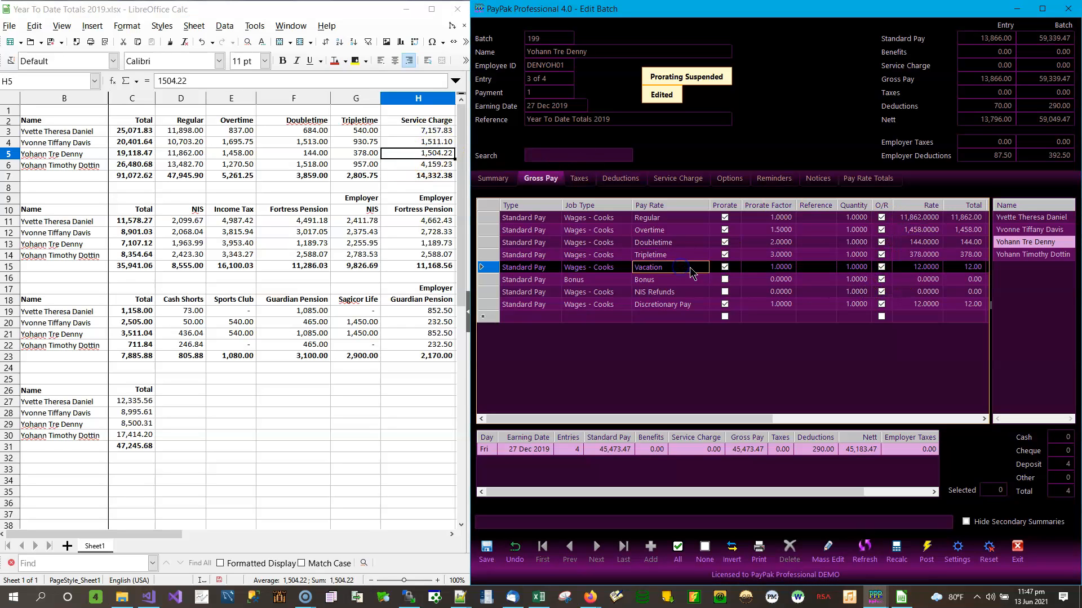
left_click(707, 268)
left_click(703, 268)
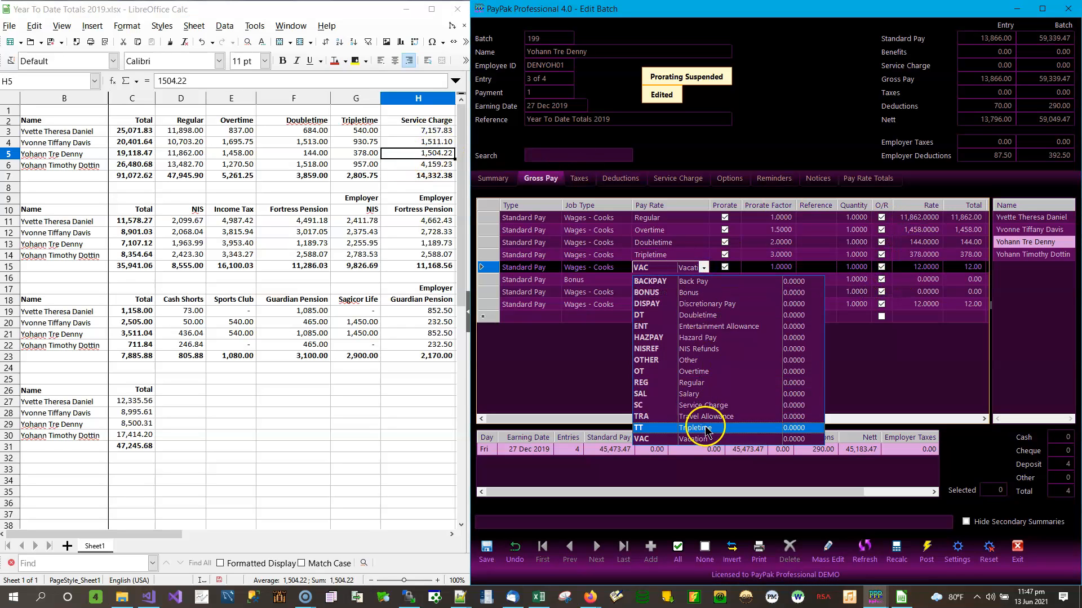
left_click(701, 405)
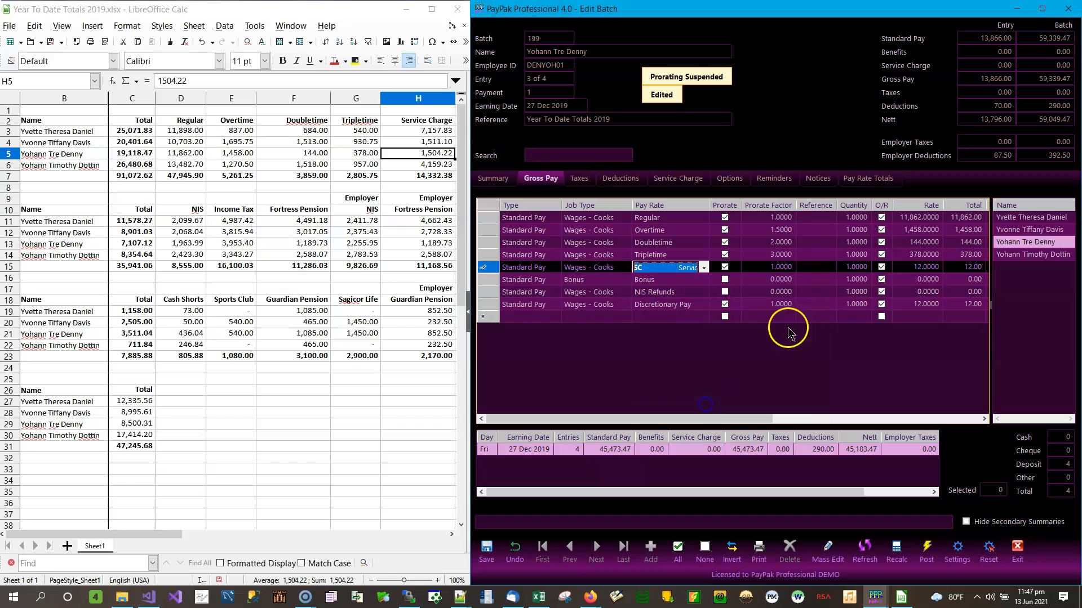
left_click(921, 270)
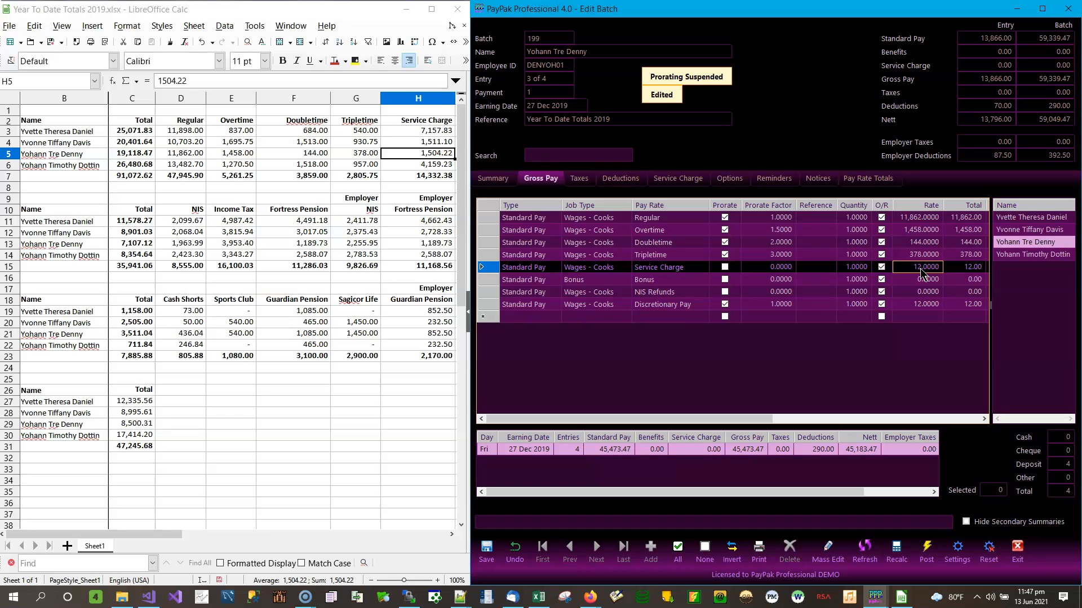
type("1504.22")
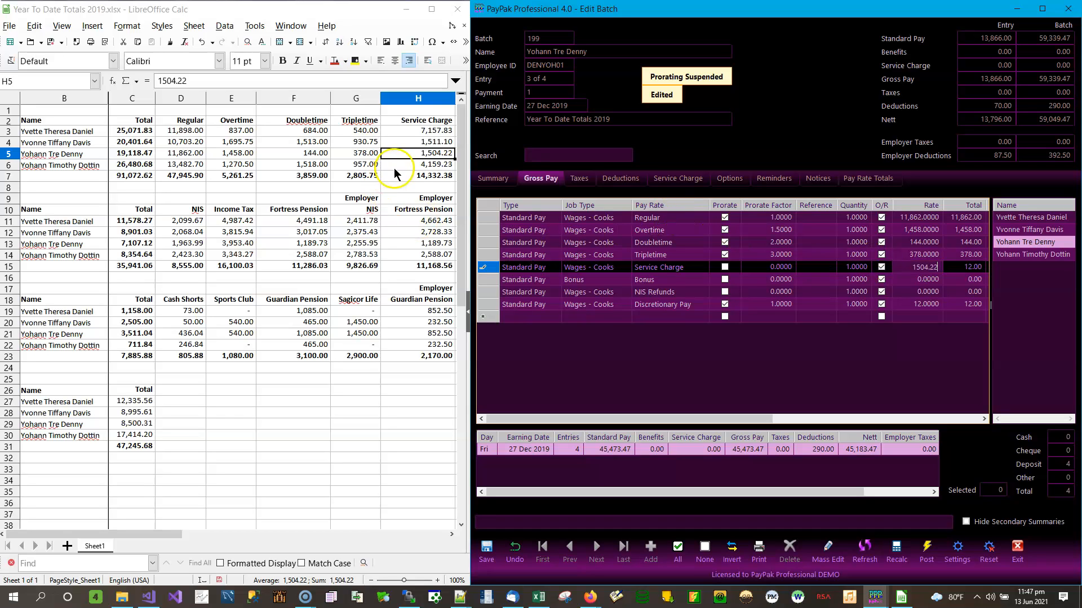
left_click(427, 158)
key("Right")
key("Right")
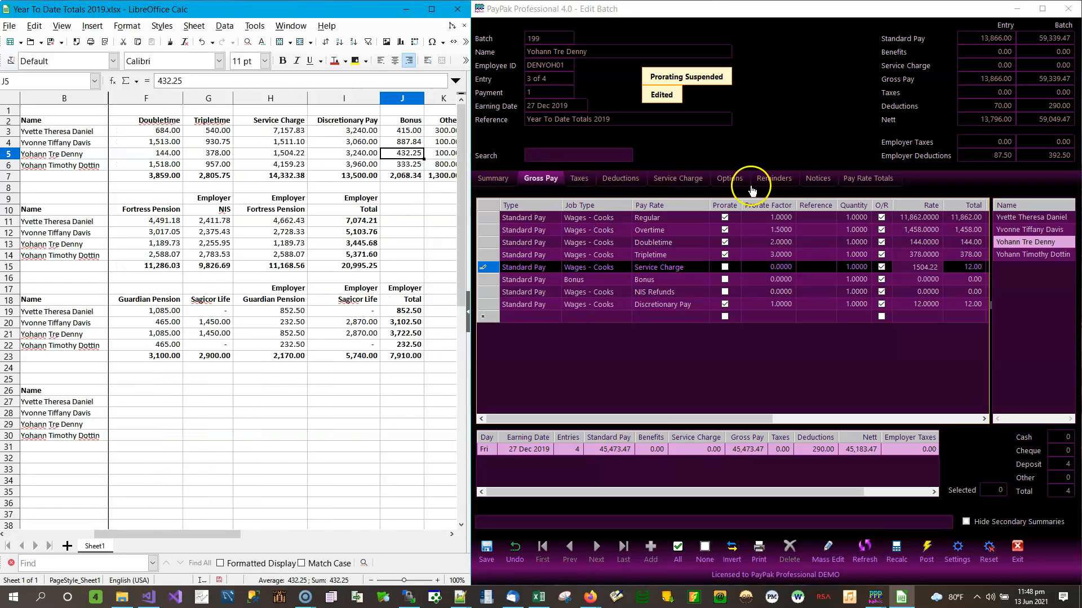
left_click(669, 284)
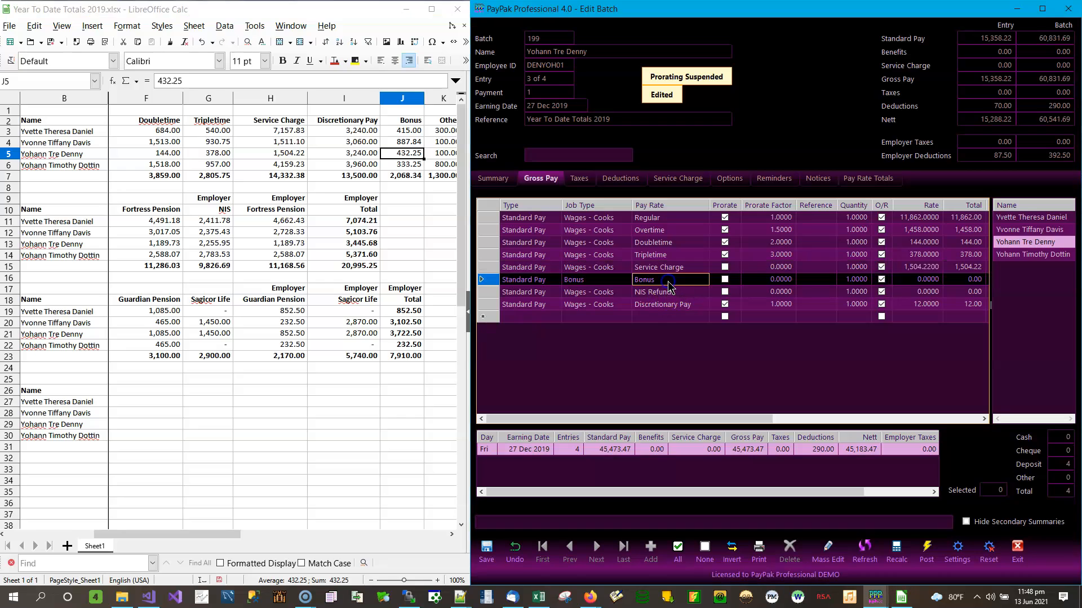
left_click(667, 280)
Set Discretionary Pay to 3,240 and start typing the 432.25 Bonus rate
left_click(927, 305)
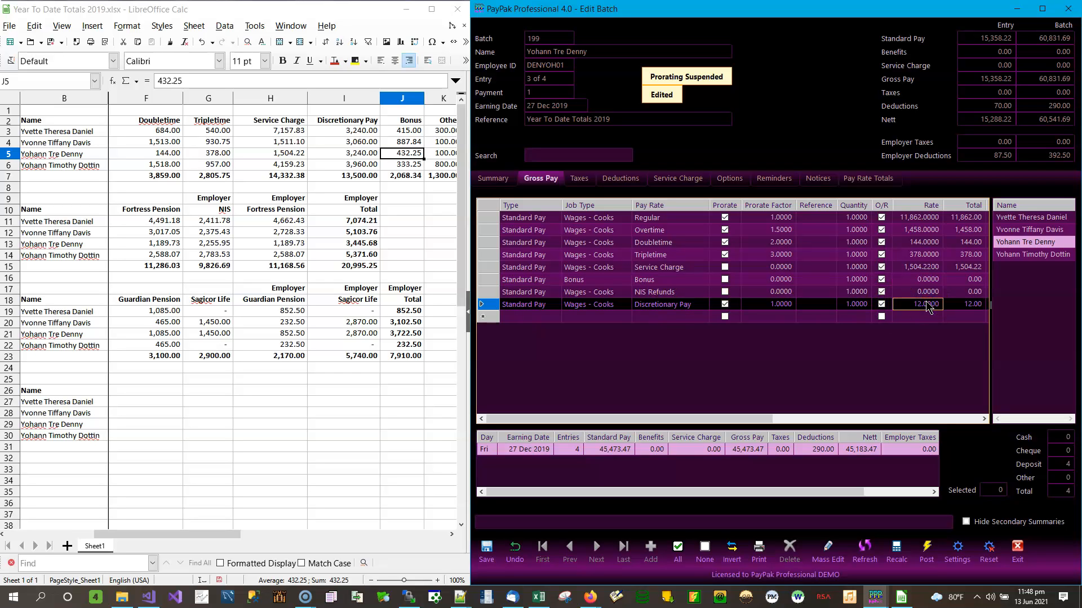
type("3,24")
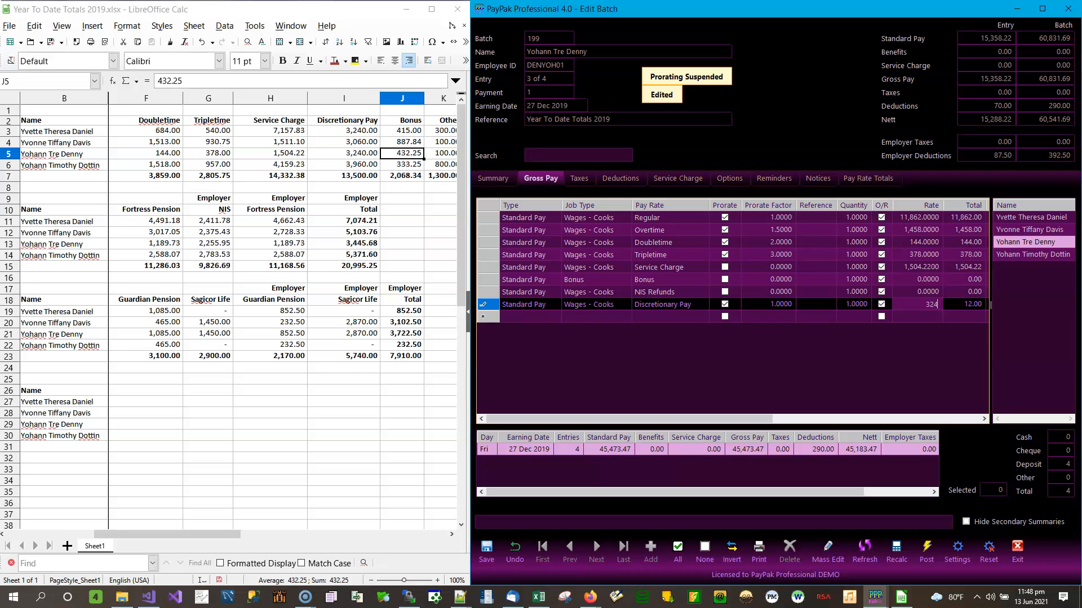
type("0")
left_click(932, 283)
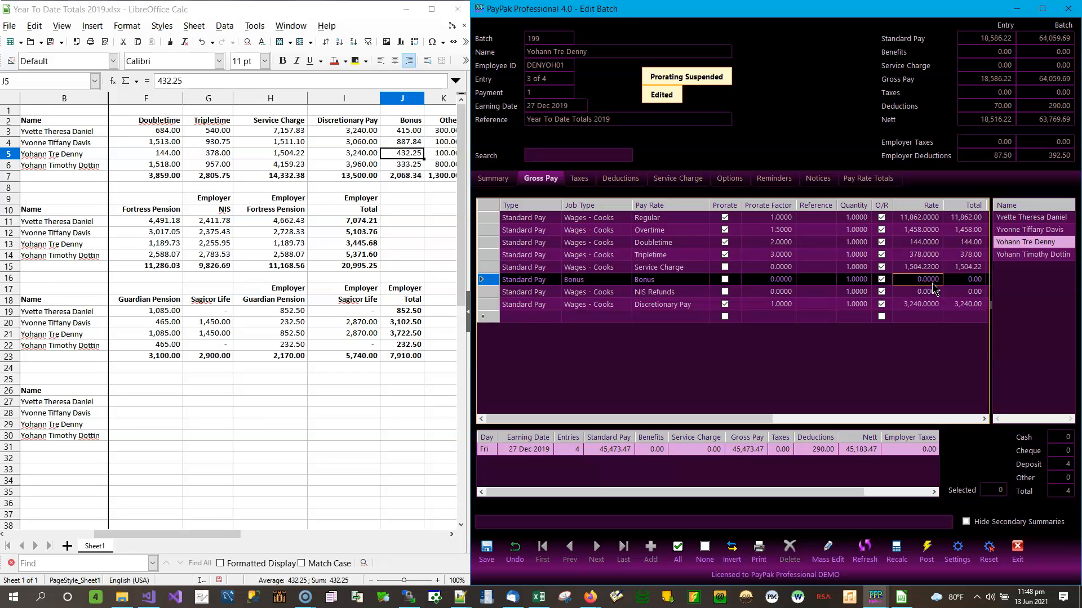
type("432.25")
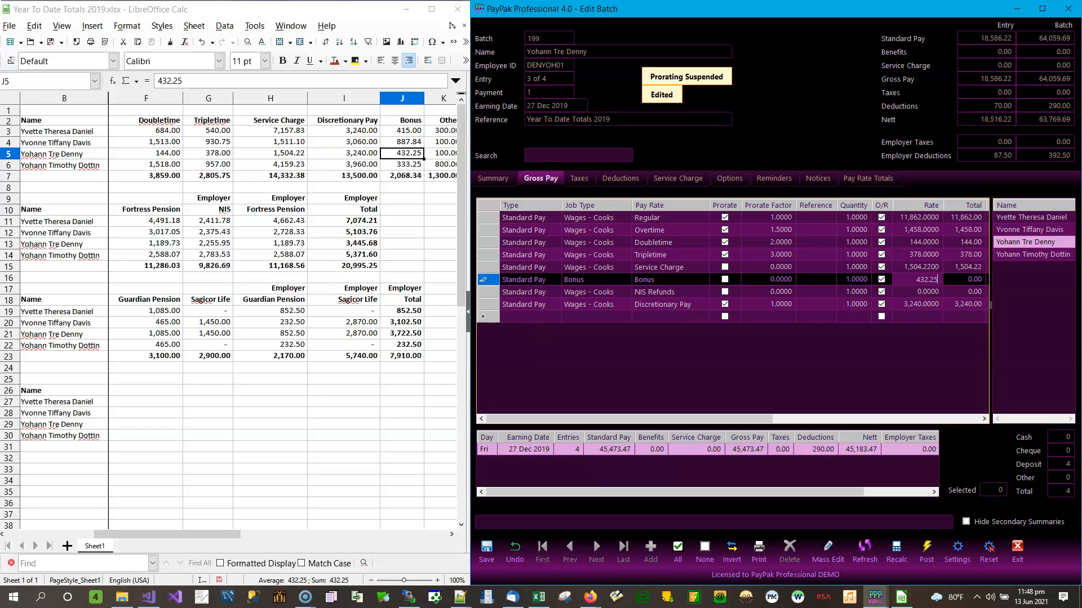
Commit the 432.25 bonus and turn the NIS Refunds line into Other at 100
left_click(451, 153)
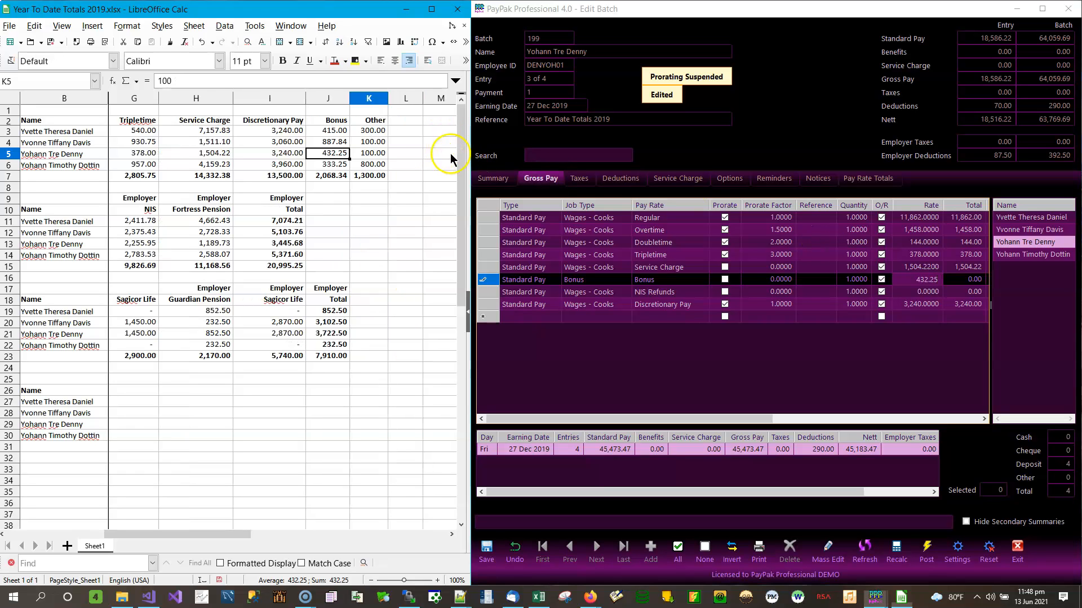
left_click(697, 294)
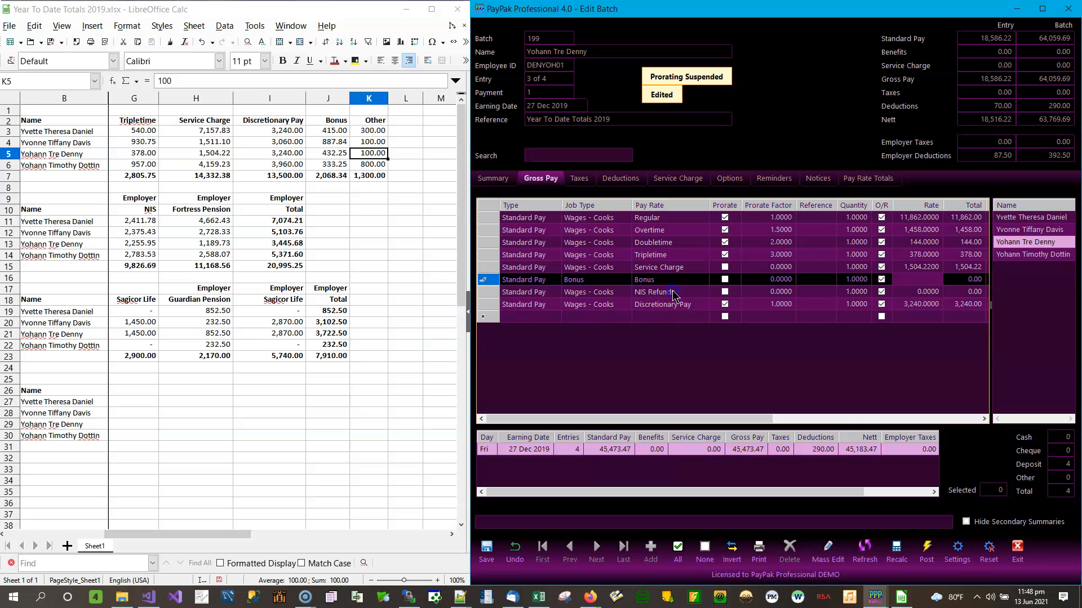
left_click(697, 293)
left_click(704, 292)
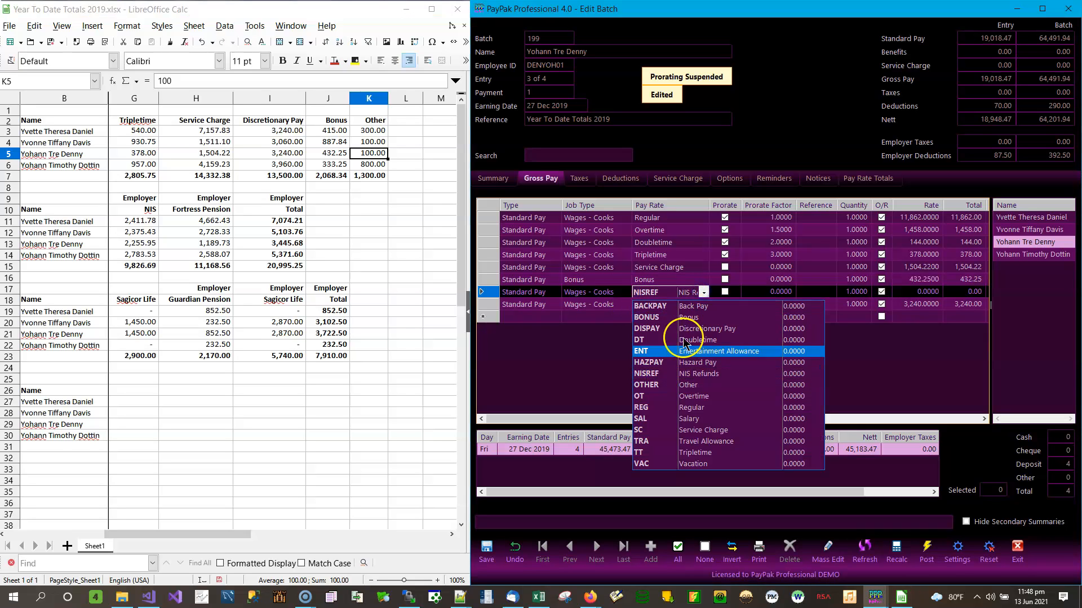
left_click(689, 385)
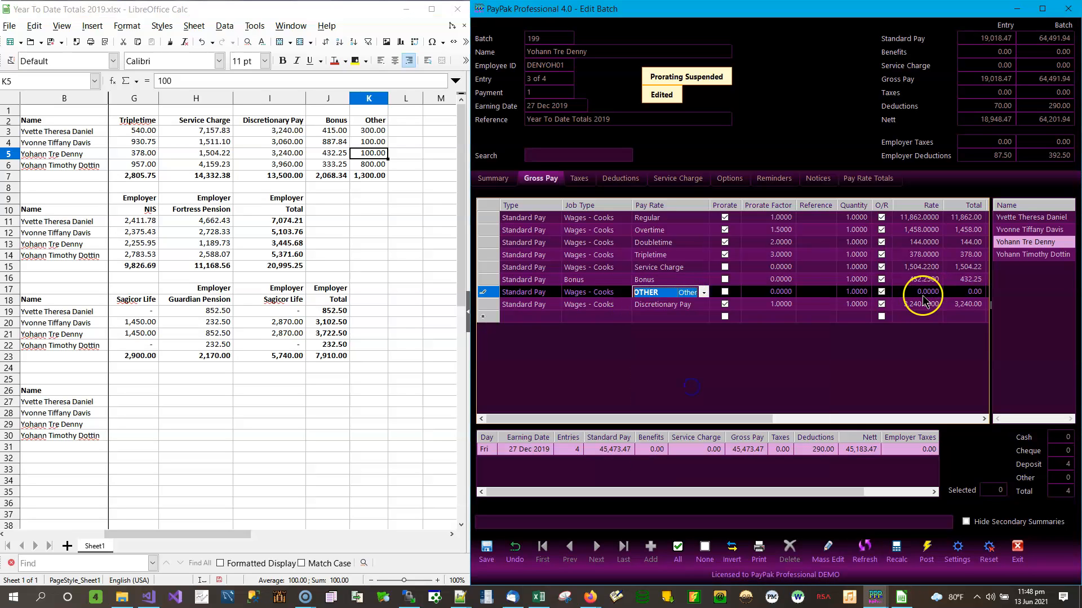
left_click(925, 293)
type("100")
key("Return")
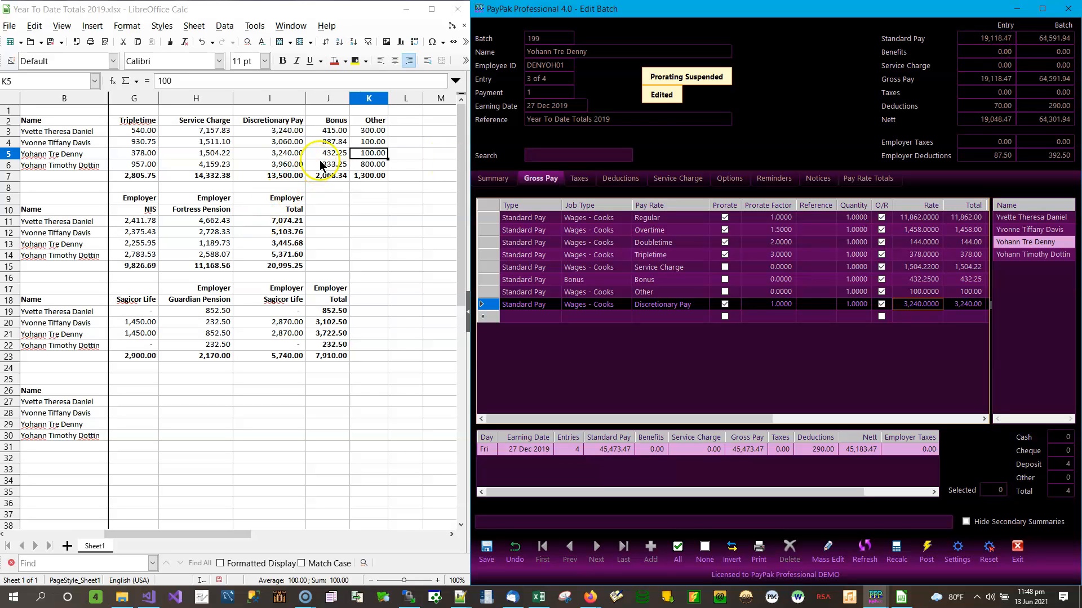
Save the third employee's entry totalling 19,118.47
left_click(405, 153)
key("Home")
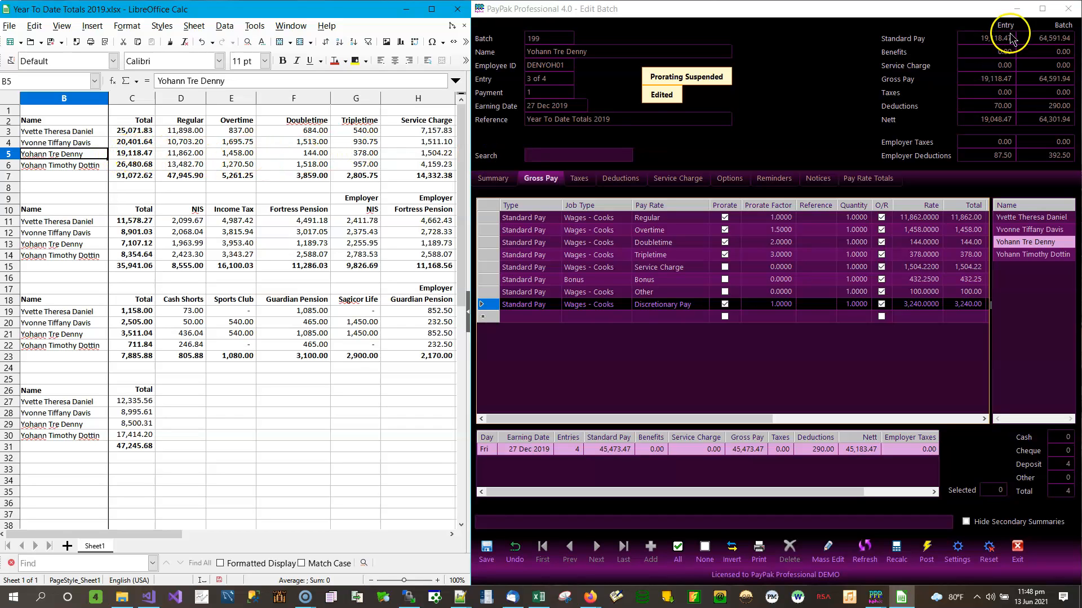
left_click(488, 554)
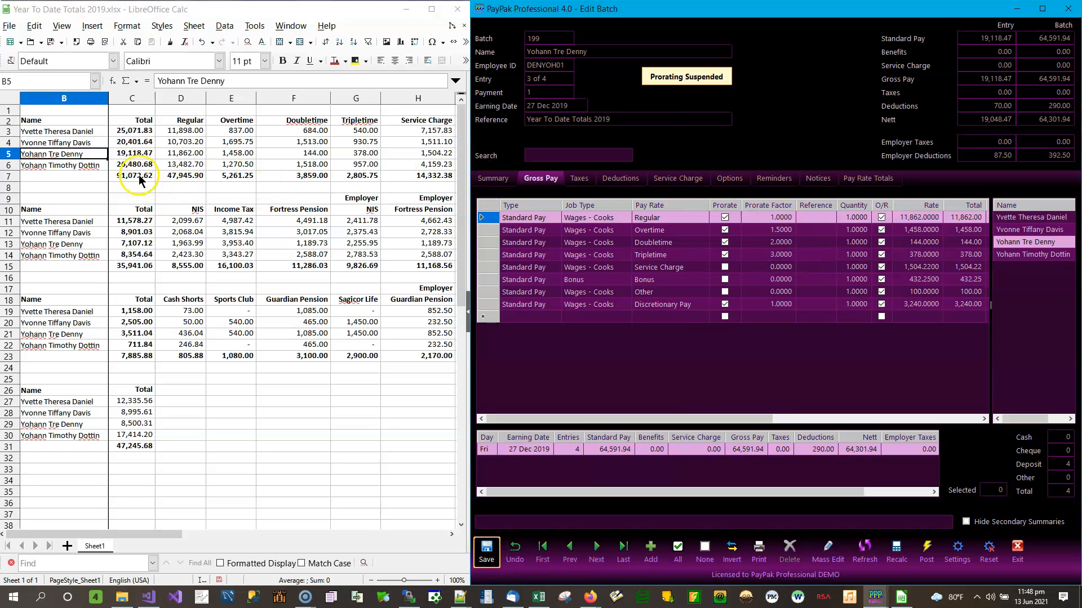
left_click(180, 164)
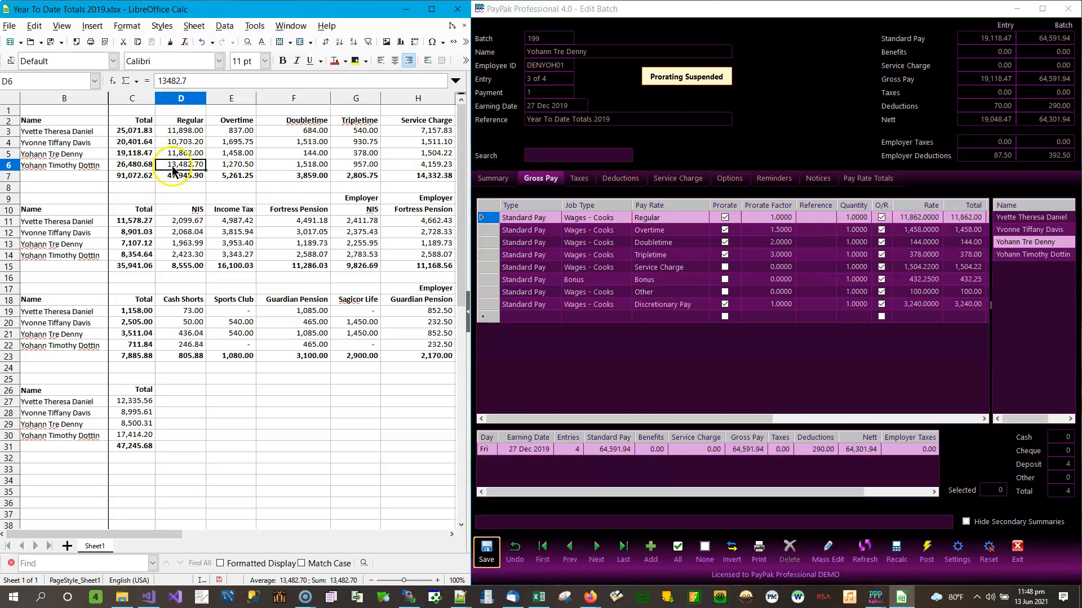
Open the fourth employee's pay lines and set quantity 1 on each line
left_click(1019, 254)
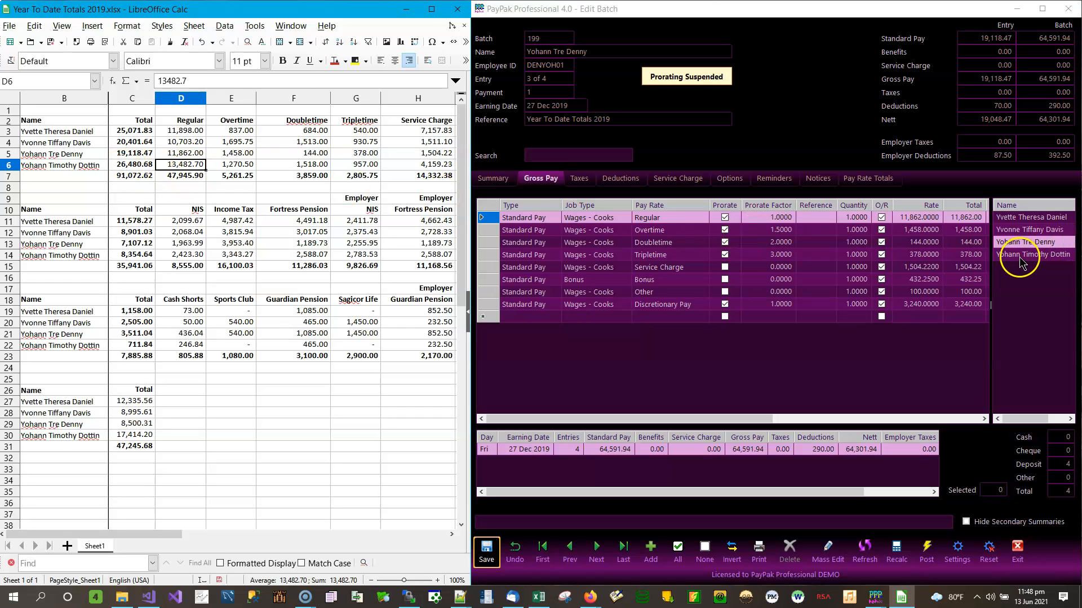
left_click(857, 218)
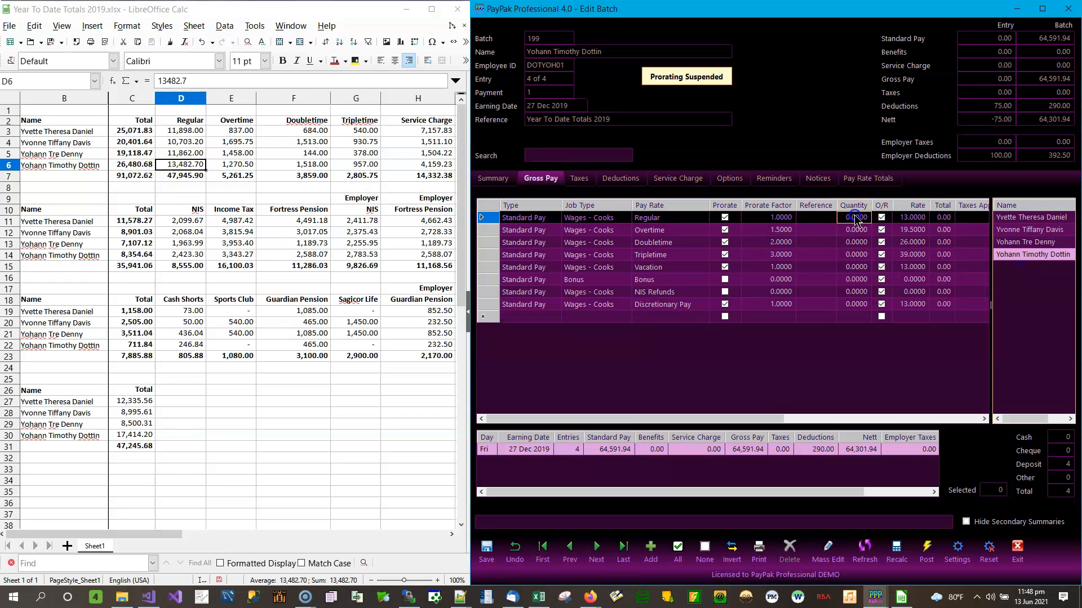
type("1")
key("Down")
key("1")
key("Down")
key("1")
key("Down")
key("1")
key("Down")
key("1")
key("Down")
key("1")
key("Down")
key("1")
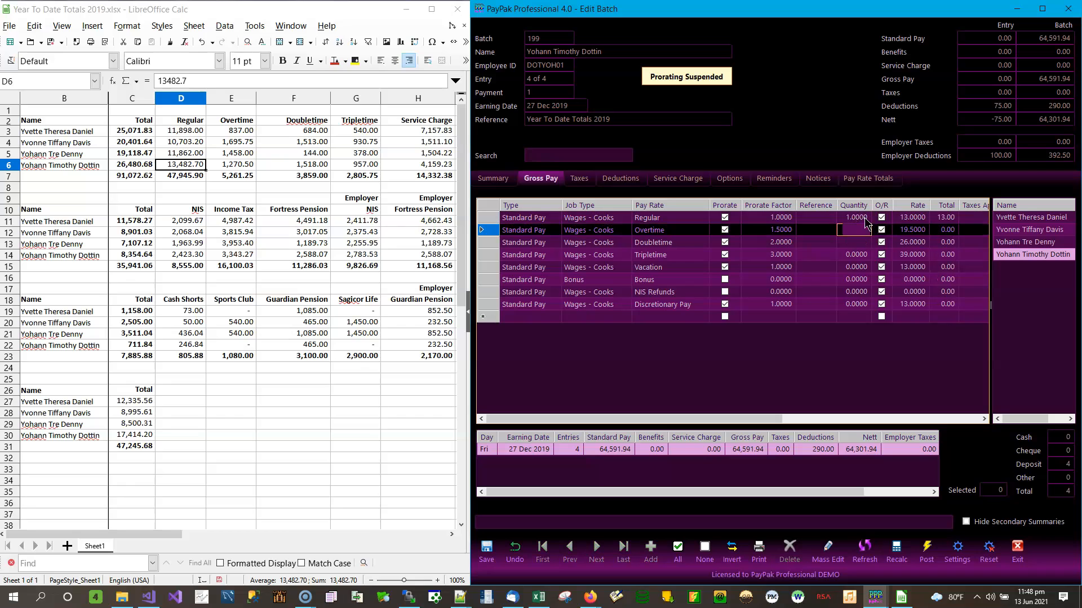
key("Down")
type("1")
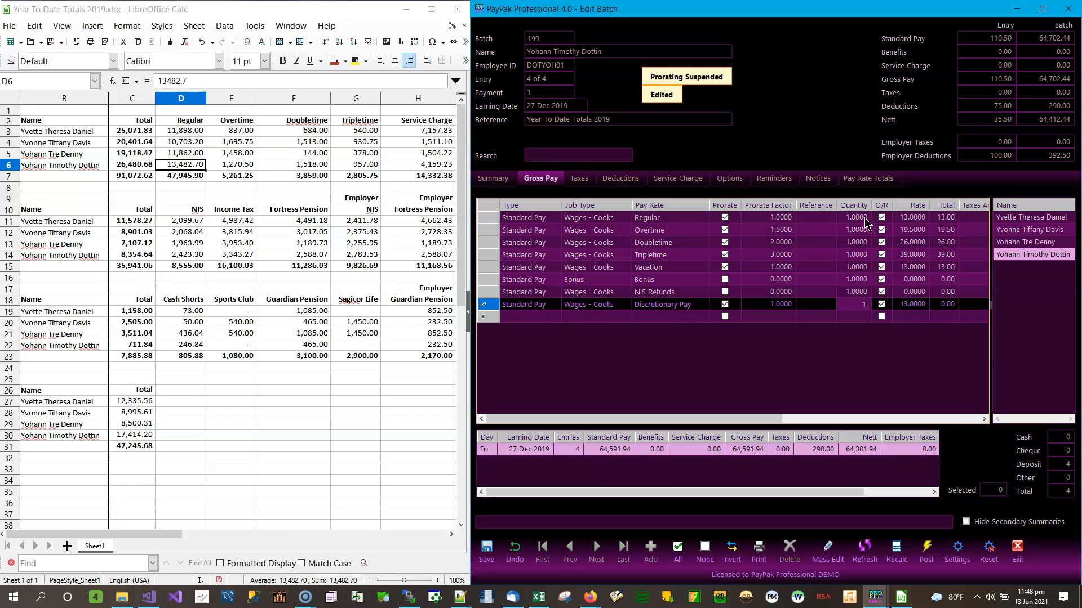
key("Up")
Enter rates: Regular 13,482.70, Overtime 1,270.50, Doubletime 1,518, Tripletime 957
left_click(912, 218)
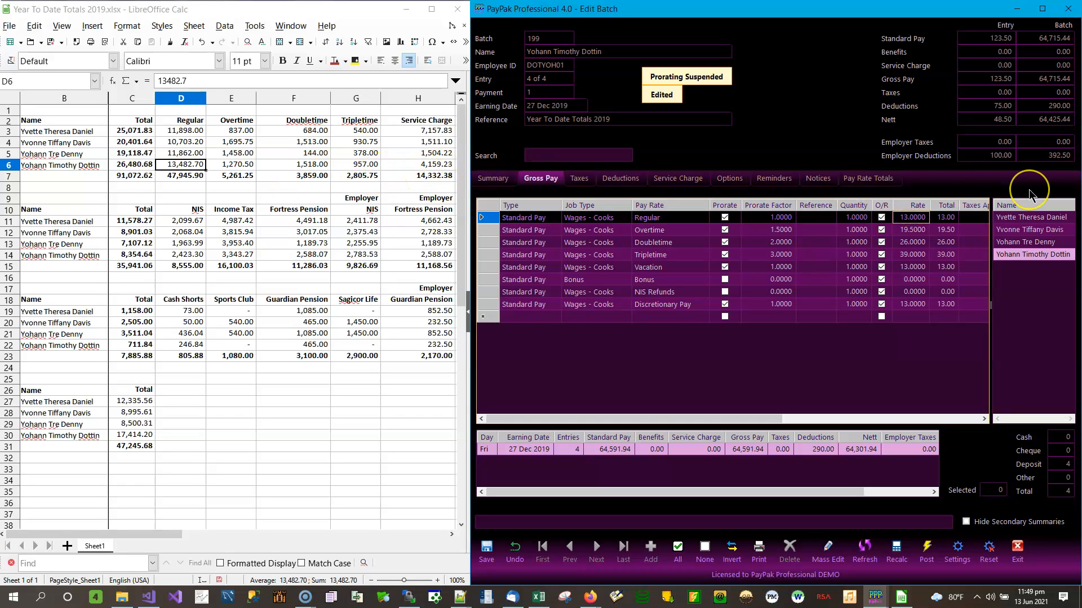
type("13")
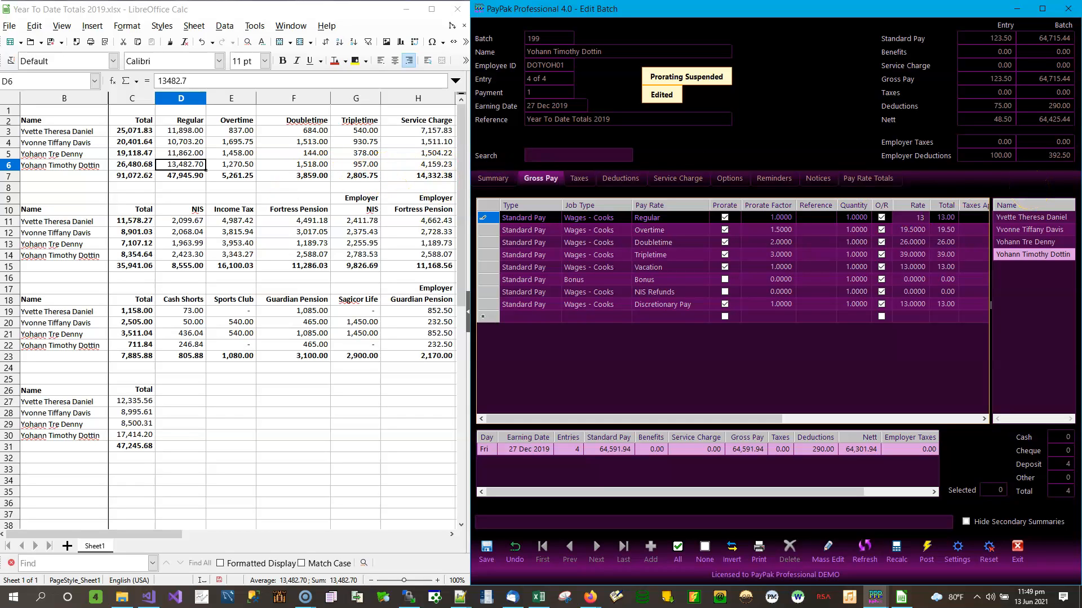
type(",482.7")
key("Return")
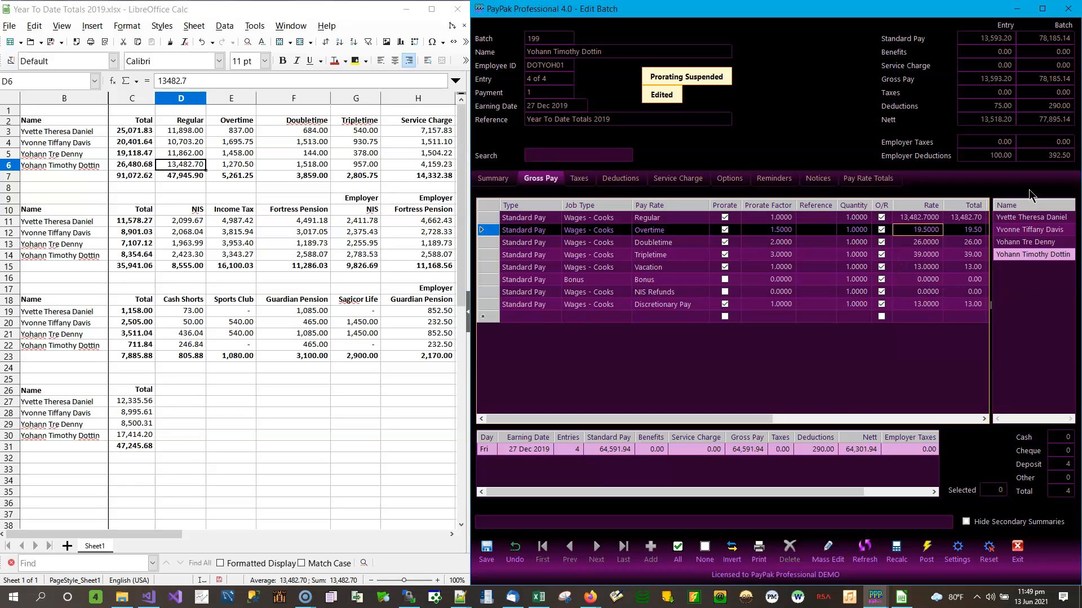
type("1270.5")
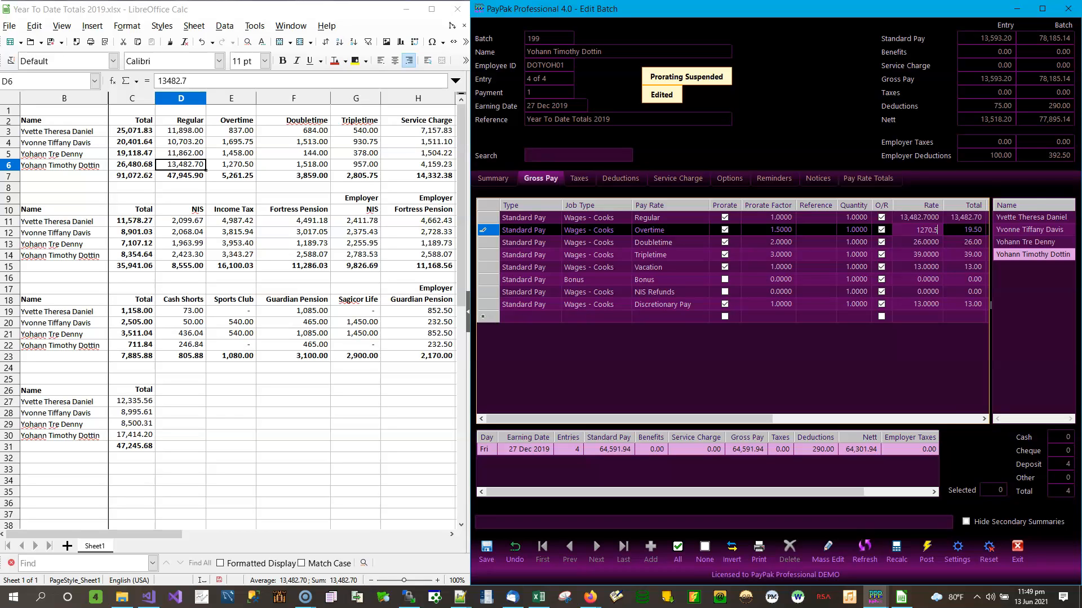
key("Return")
type("1518")
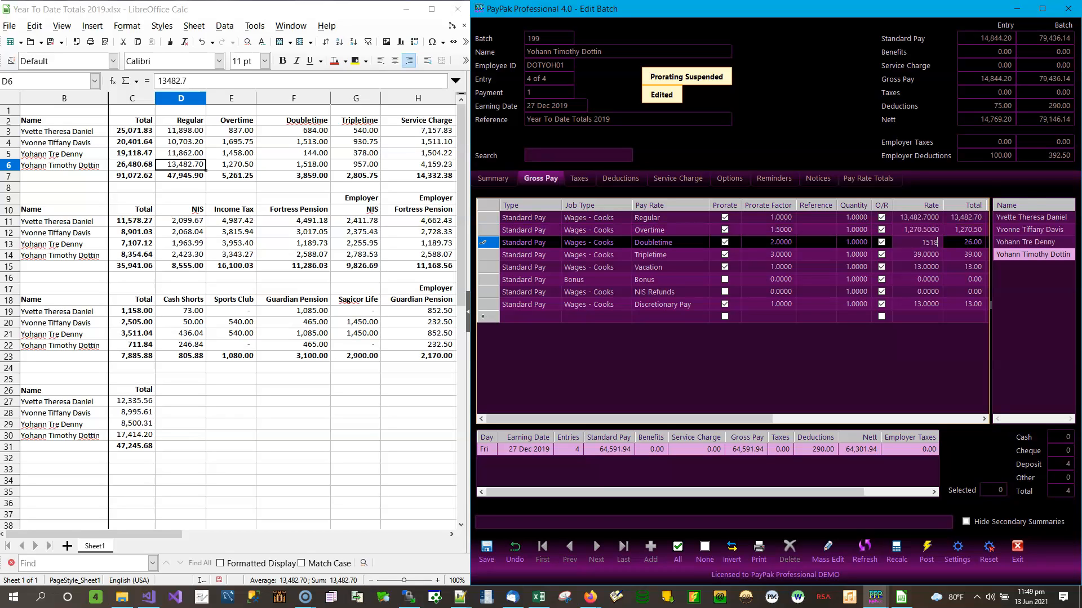
key("Return")
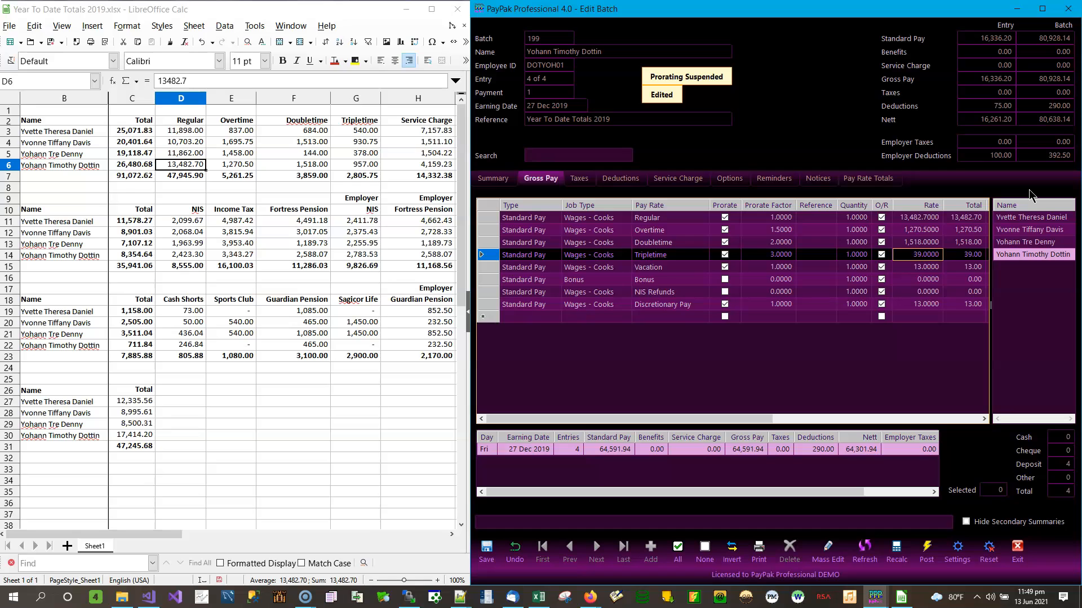
type("957")
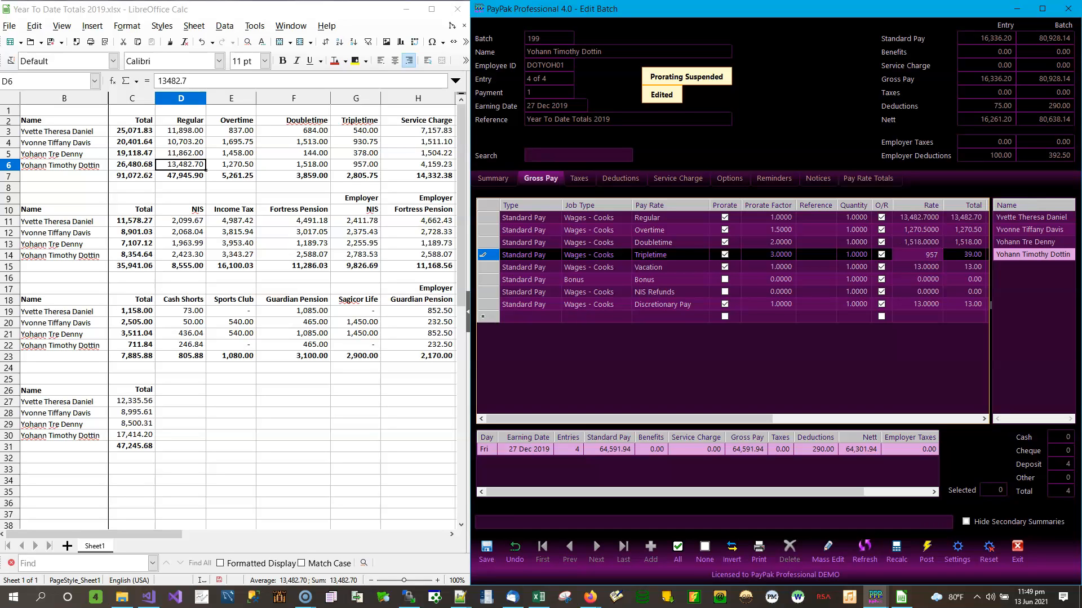
key("Return")
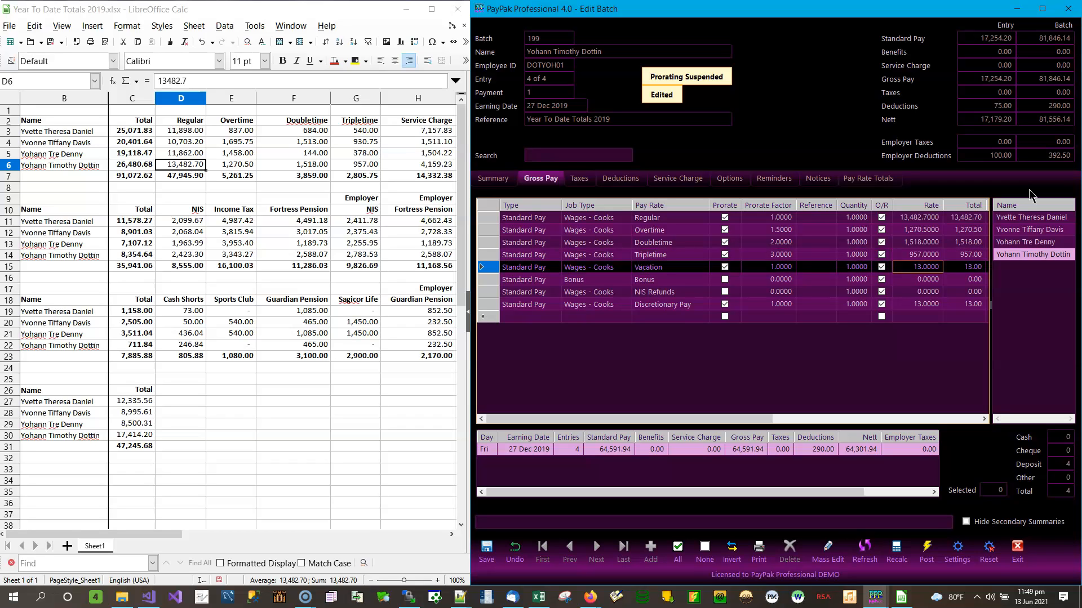
Change the Vacation line to Service Charge at 4,159.23 and set Discretionary Pay to 3,960
left_click(692, 271)
left_click(703, 268)
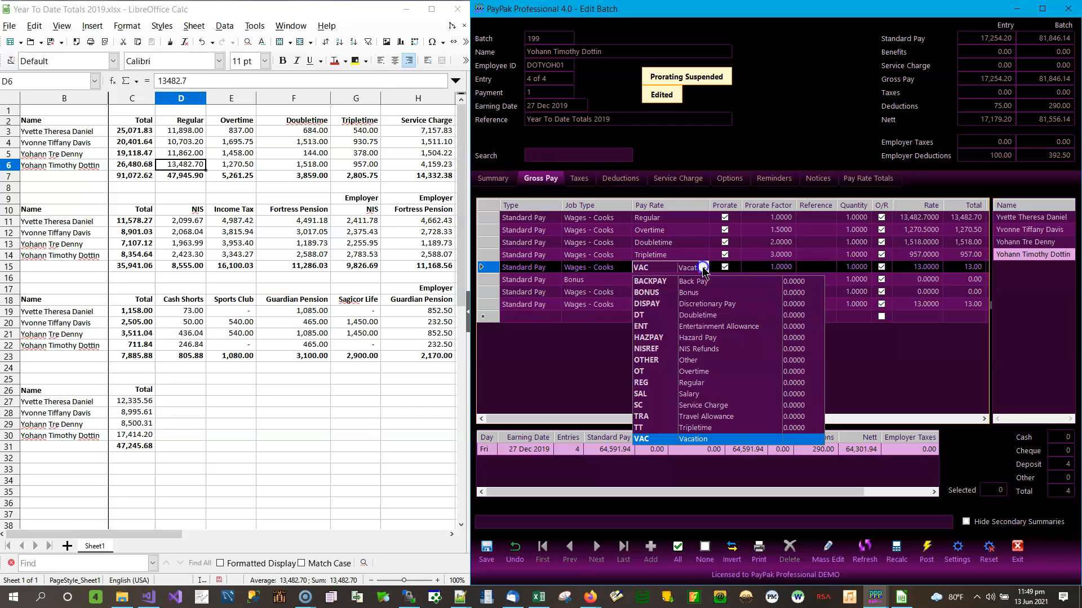
left_click(708, 405)
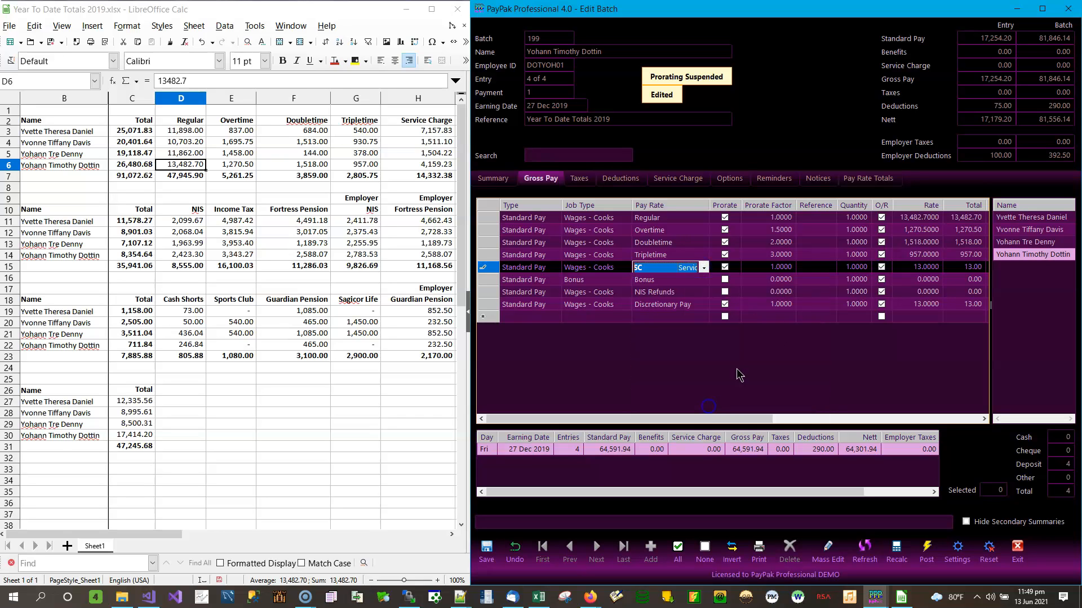
left_click(908, 269)
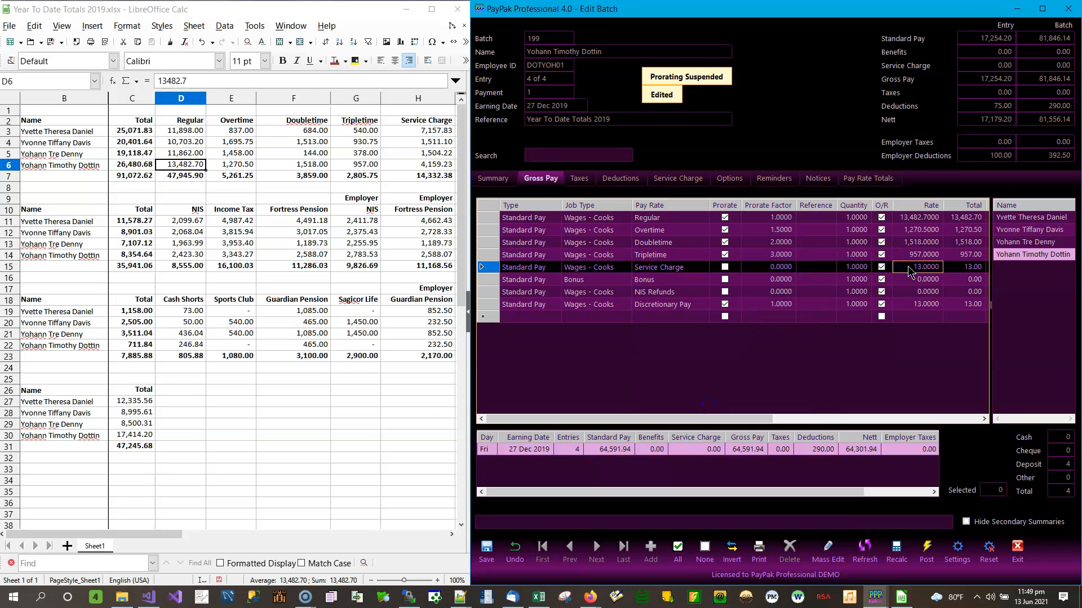
type("4159.23")
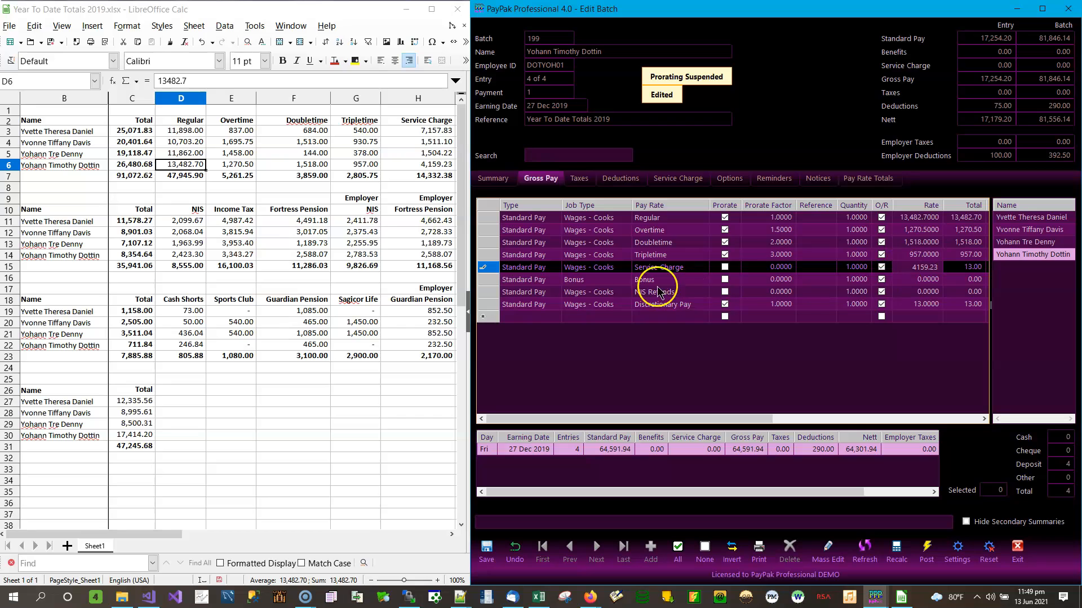
left_click(435, 167)
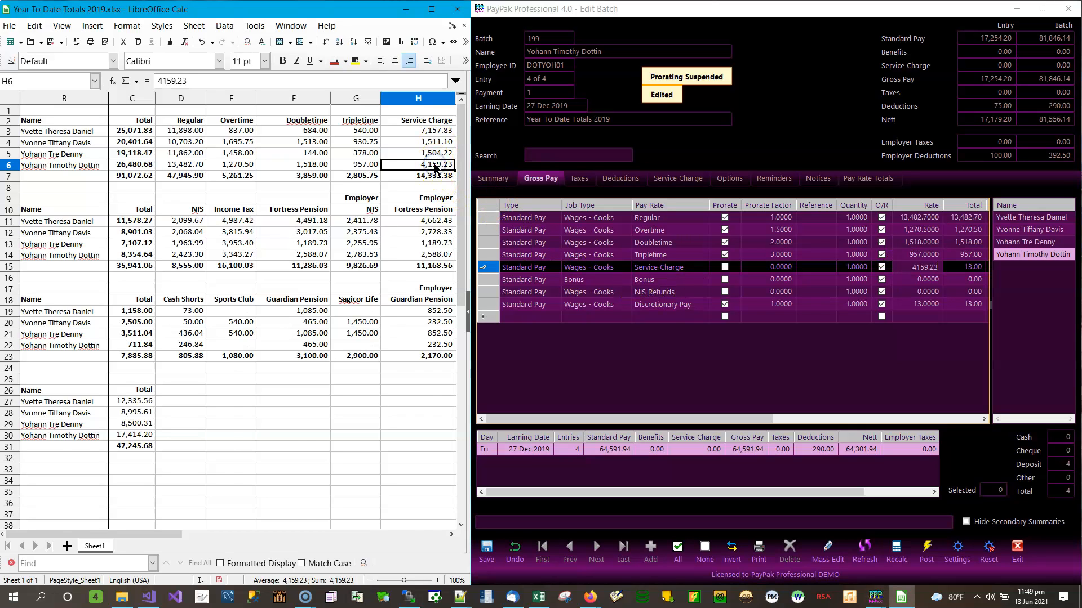
key("Right")
key("Right")
key("Right")
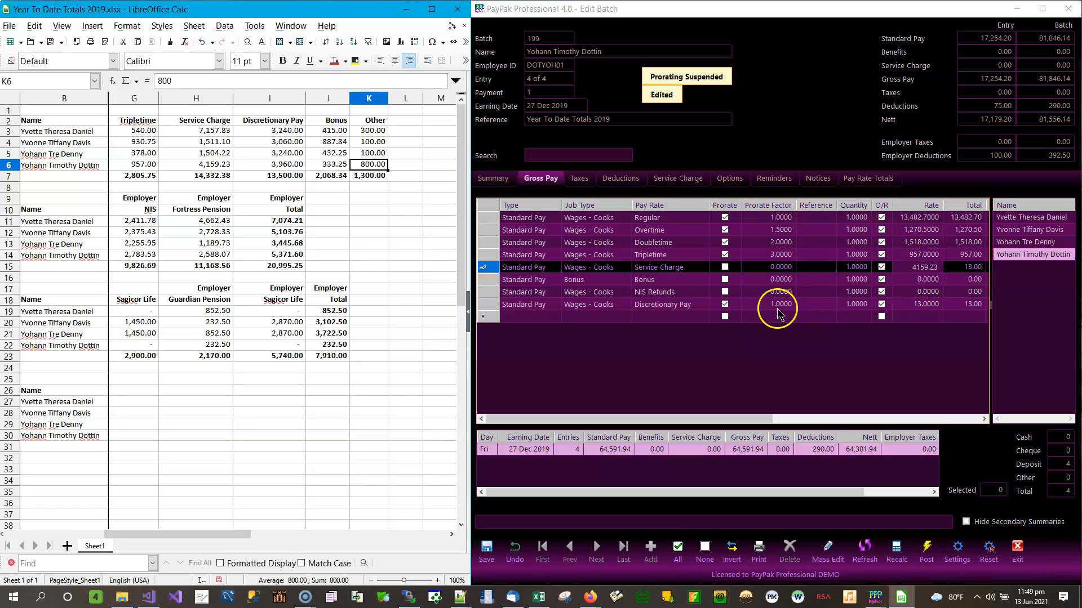
left_click(925, 305)
type("3,9")
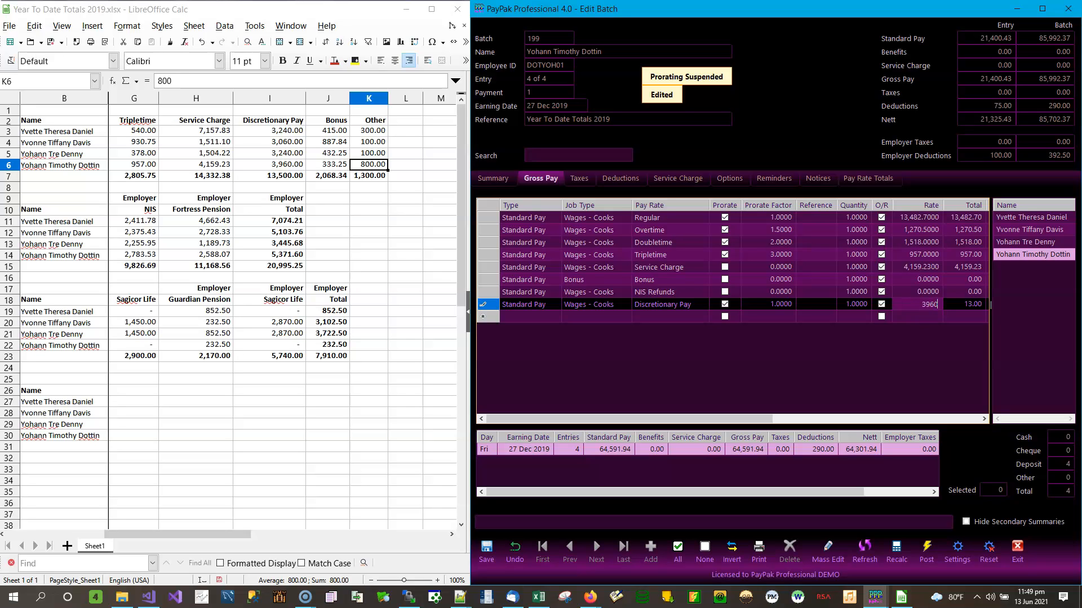
type("60")
key("Up")
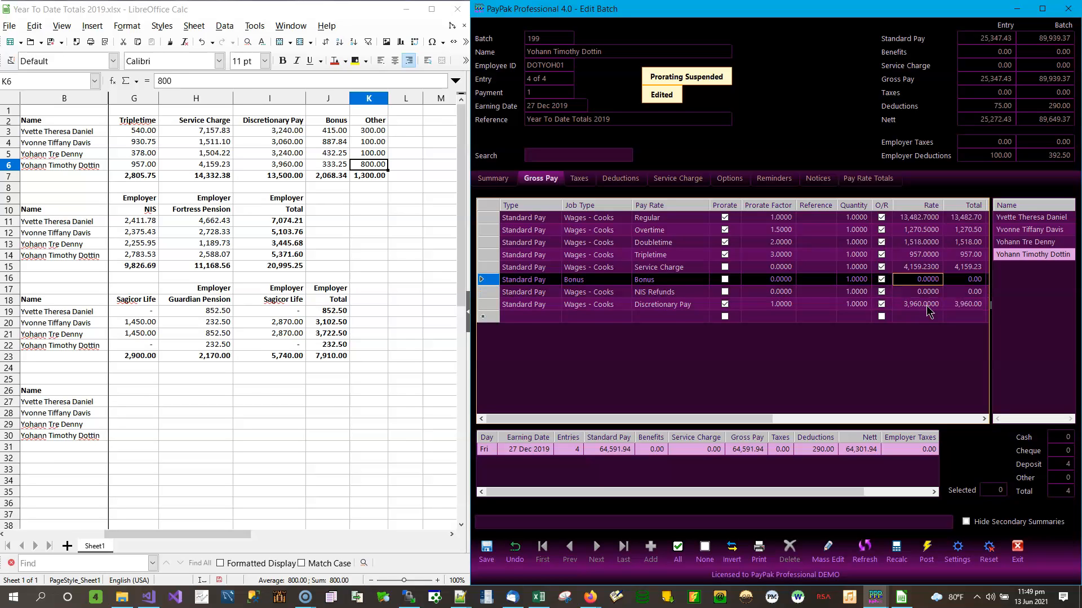
Set Bonus to 333.25 and turn the 800 NIS Refunds line into an Other line
type("333.25")
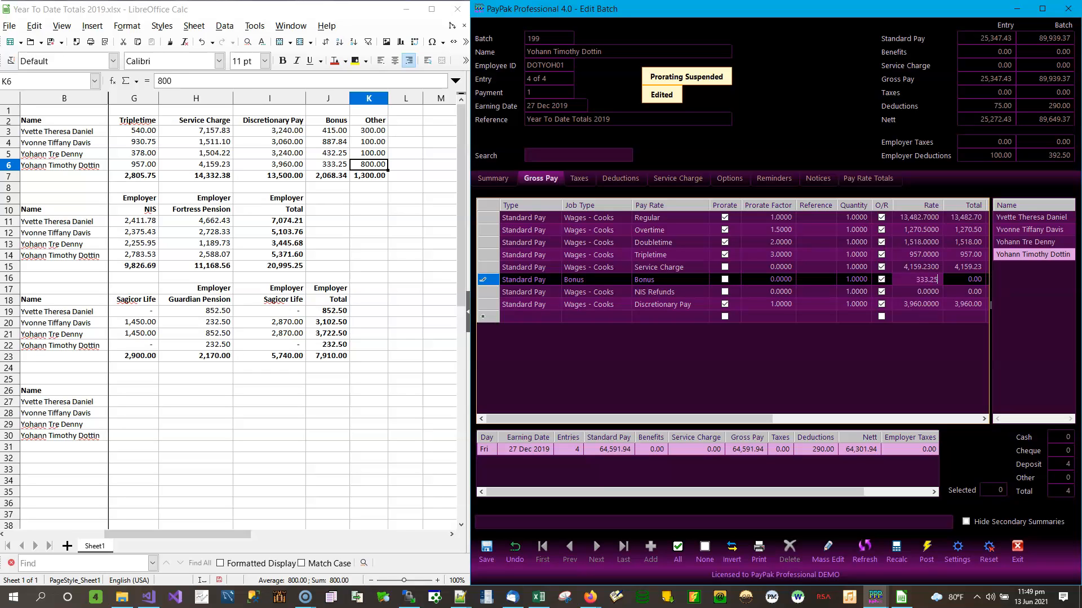
key("Down")
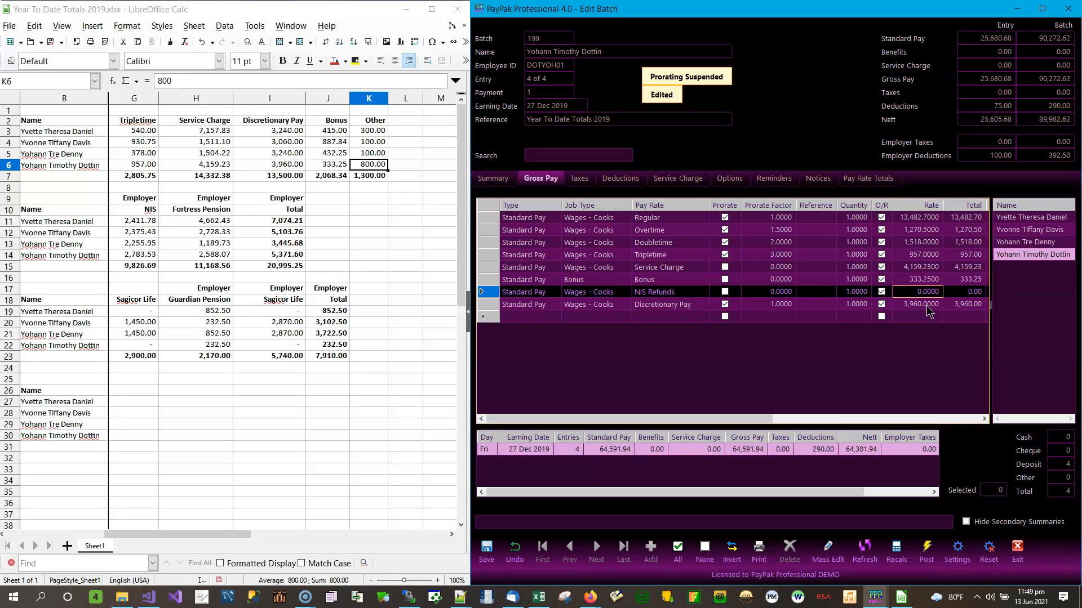
type("800")
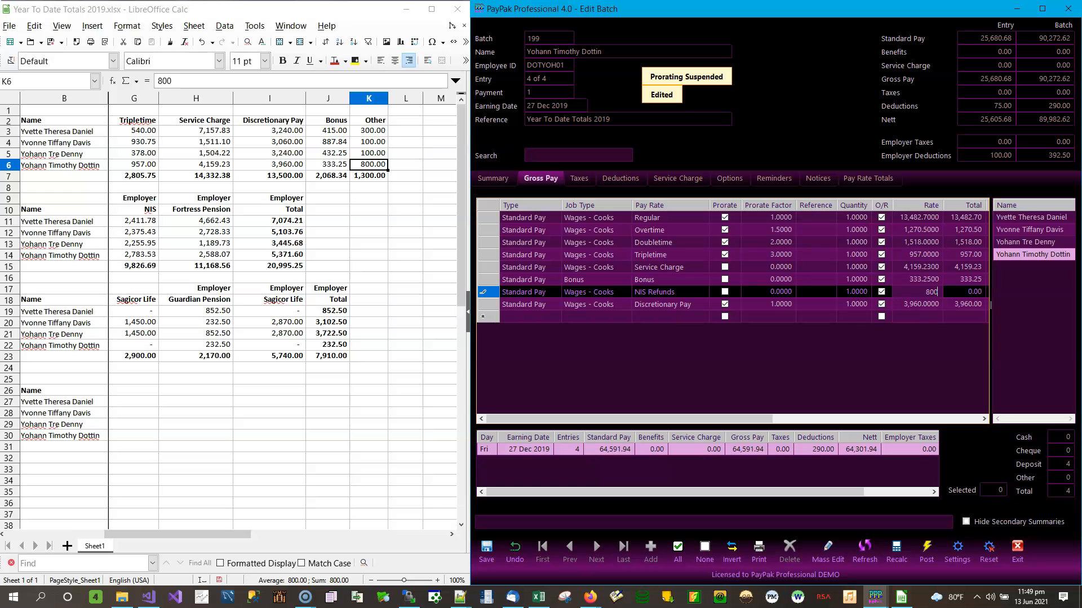
key("Down")
left_click(701, 296)
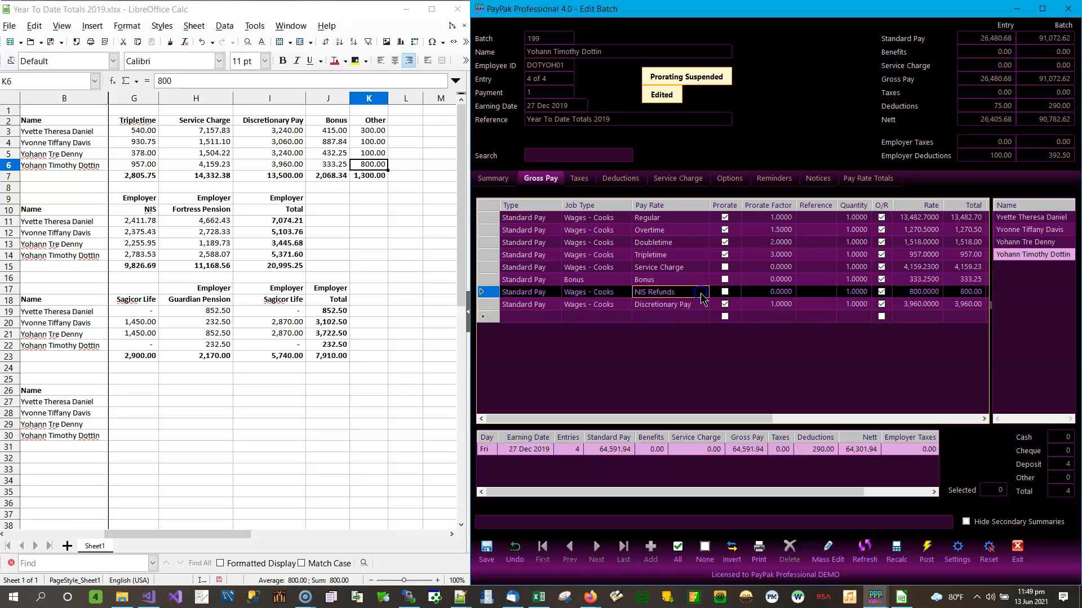
left_click(703, 293)
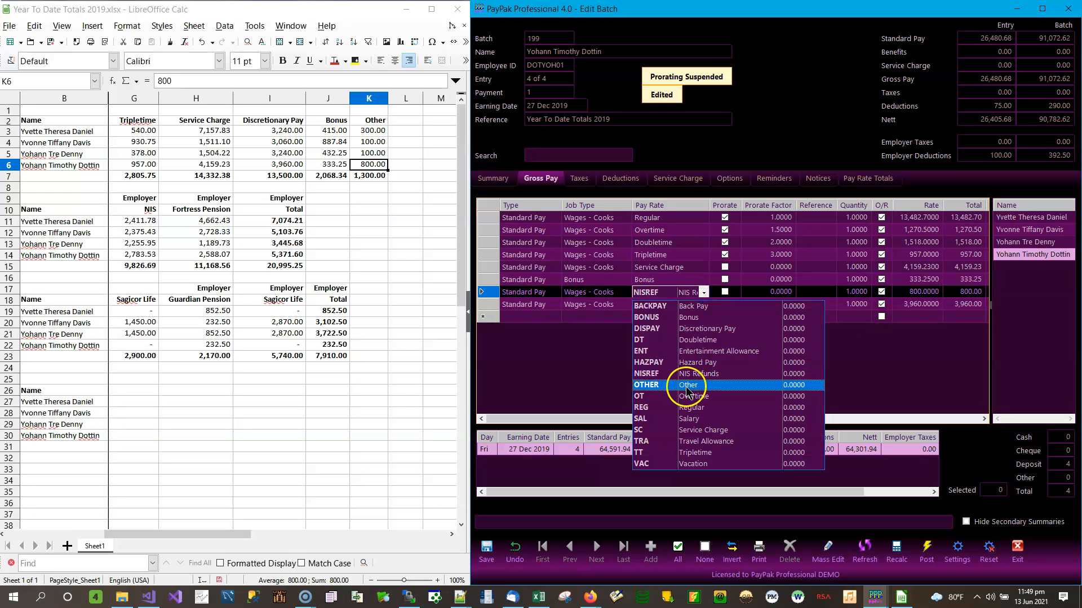
left_click(686, 386)
left_click(682, 282)
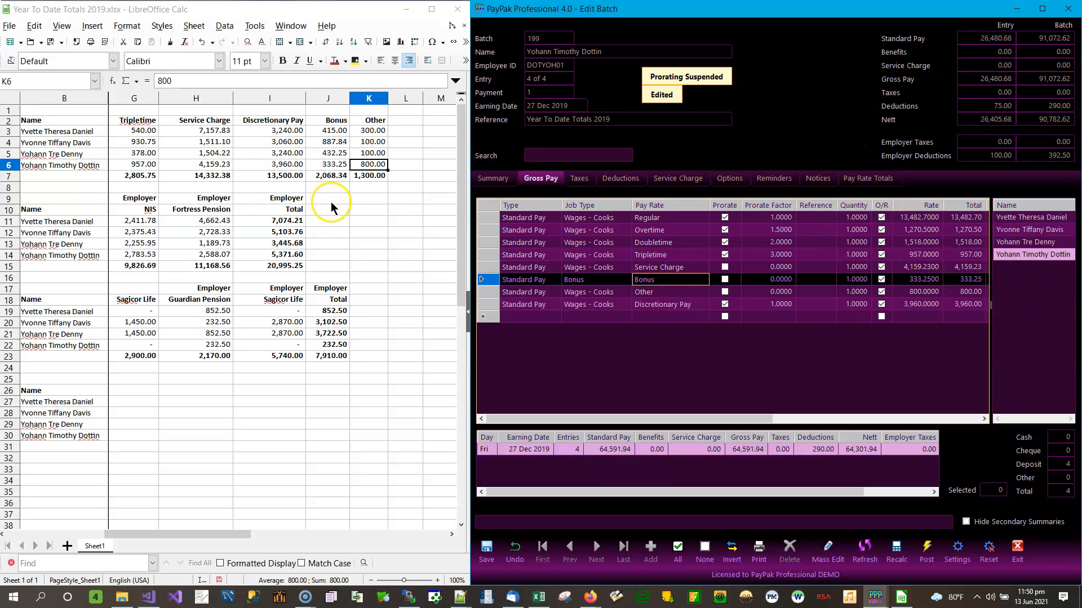
left_click(356, 166)
Confirm the 91,072.62 gross total in Calc cell C7 and save the batch
key("Home")
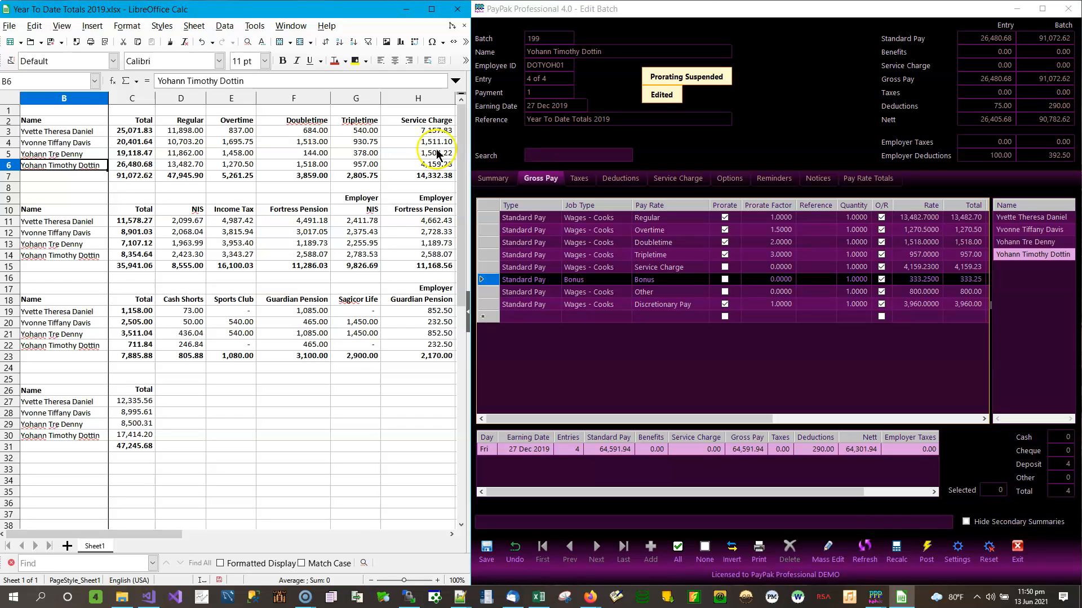
left_click(141, 176)
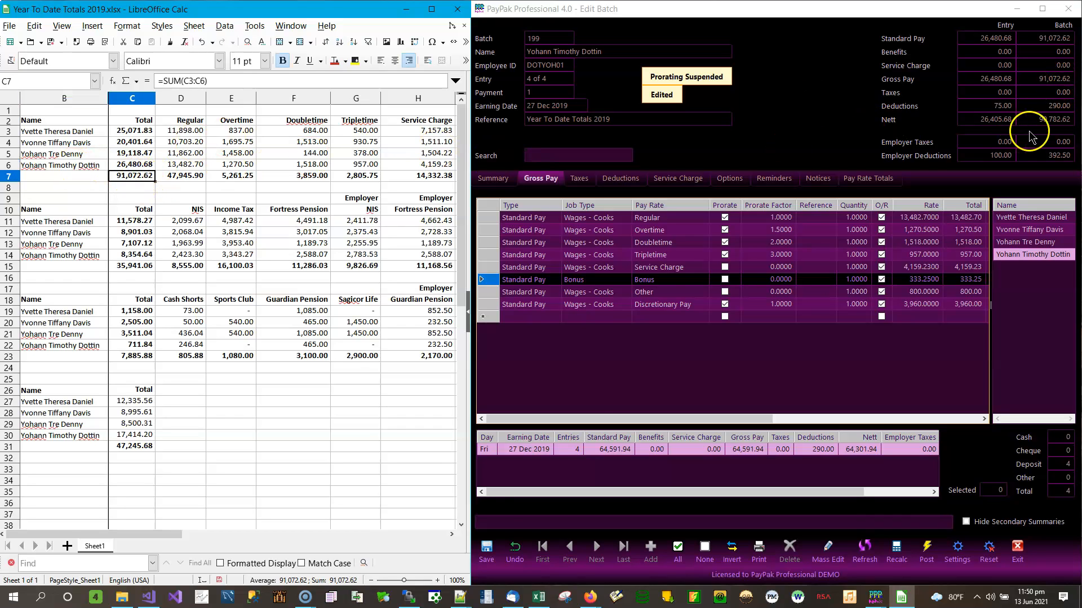
left_click(486, 550)
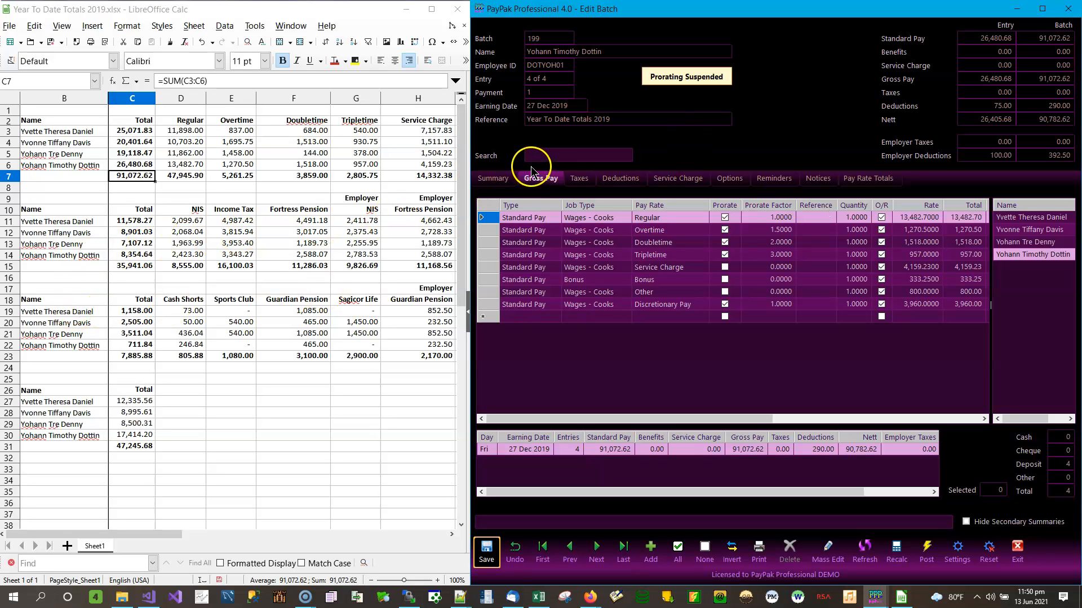
left_click(143, 200)
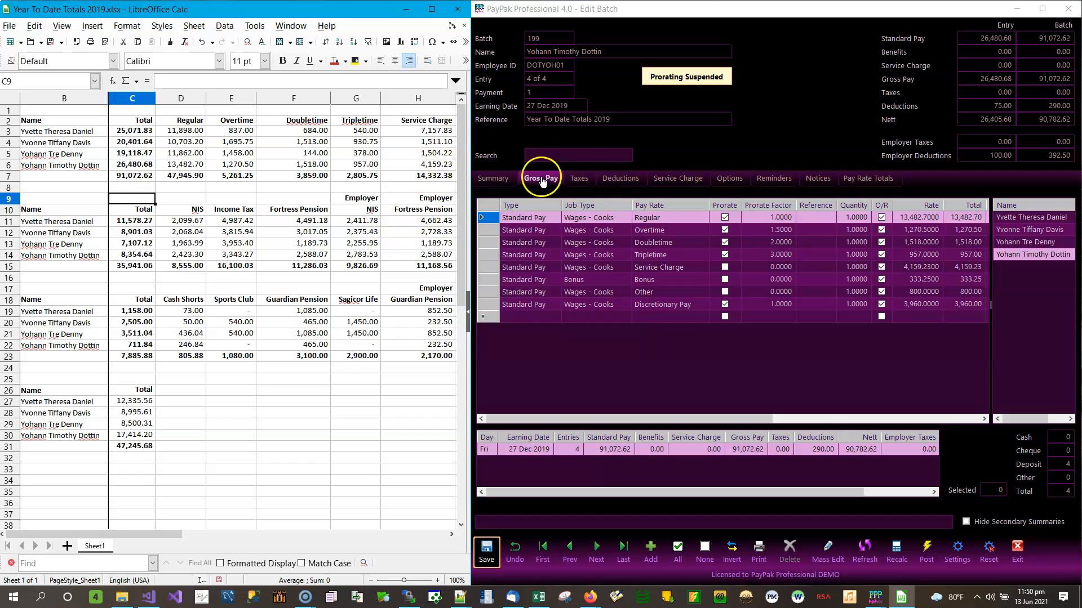
Show the Taxes page and select the first employee in the batch
left_click(579, 180)
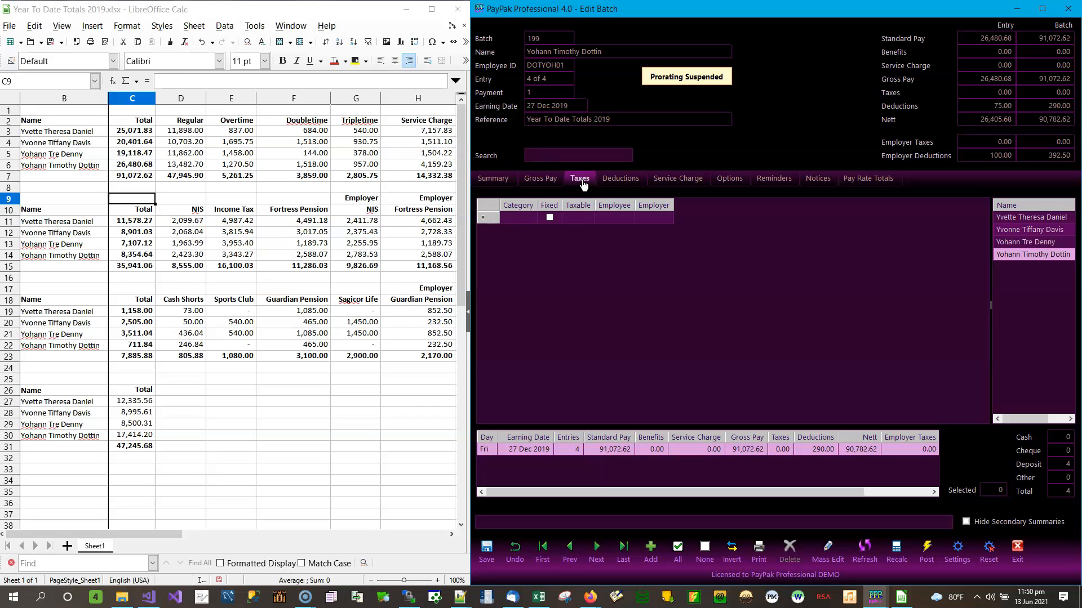
left_click(541, 180)
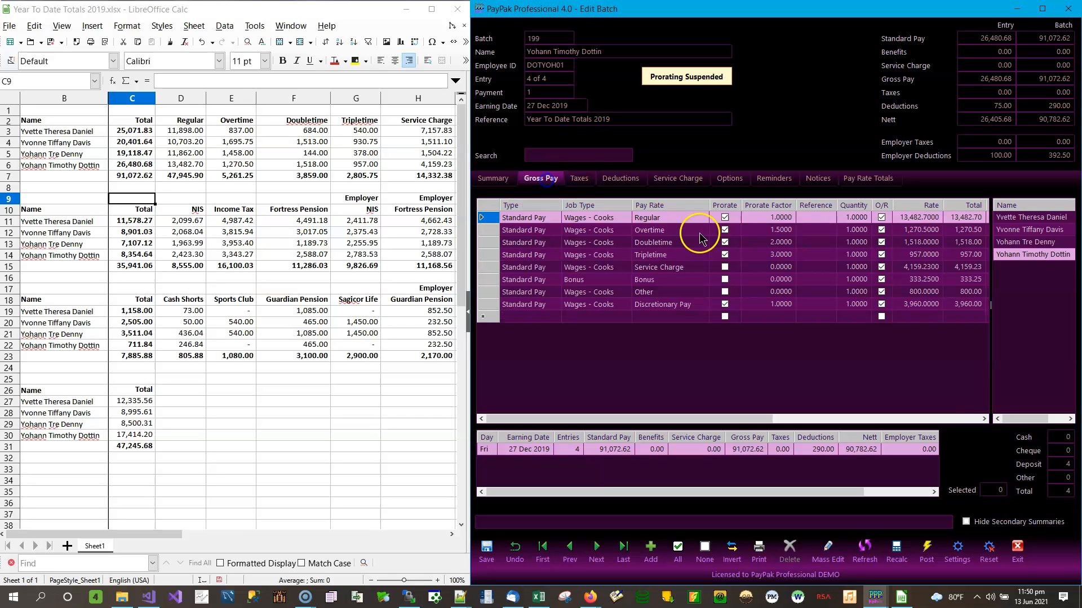
left_click(983, 419)
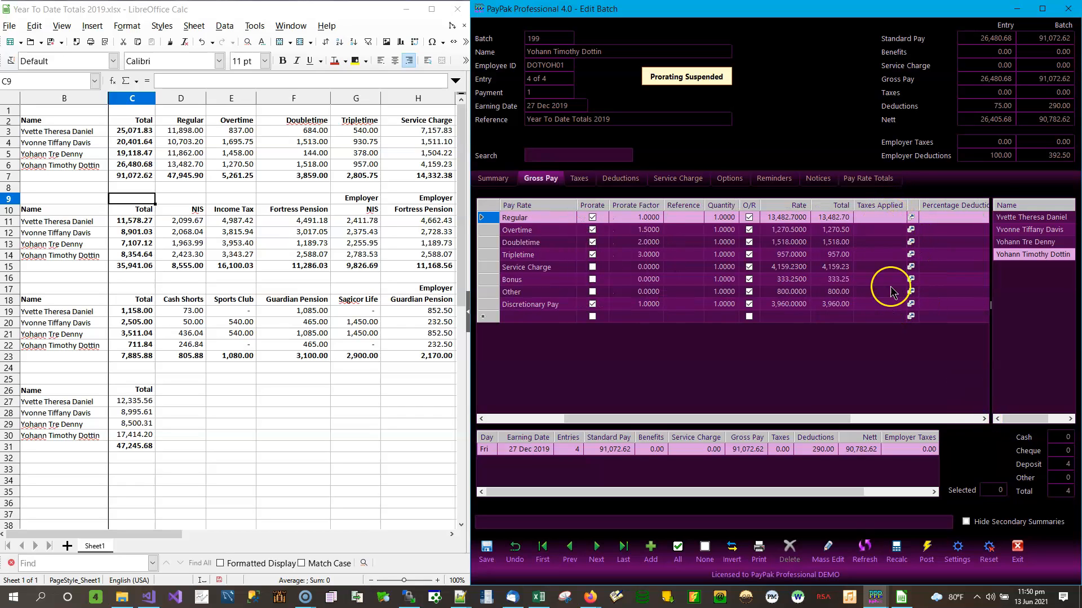
left_click(579, 179)
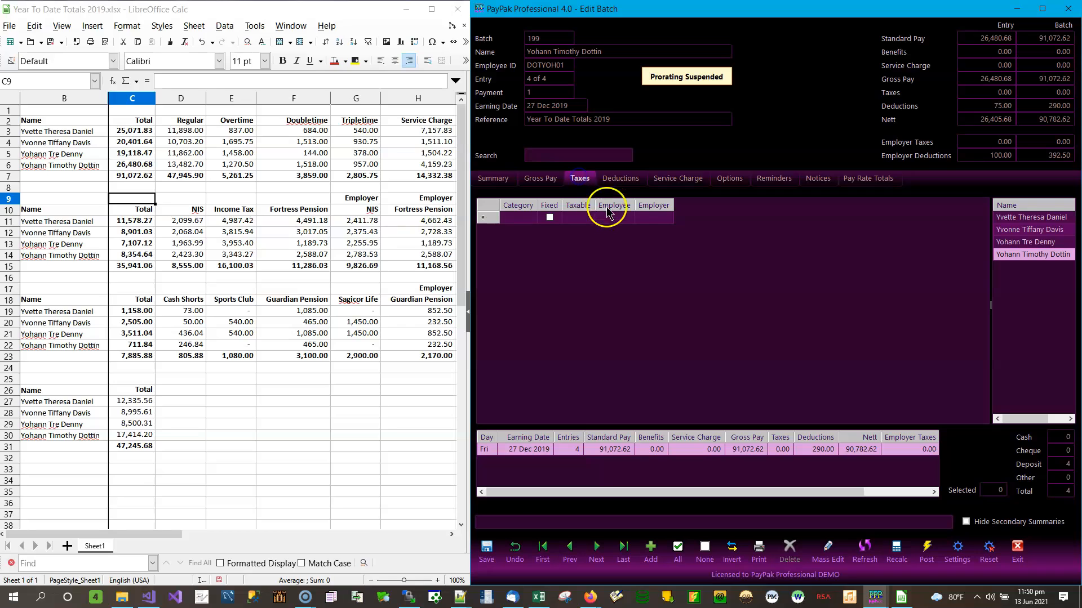
left_click(1022, 218)
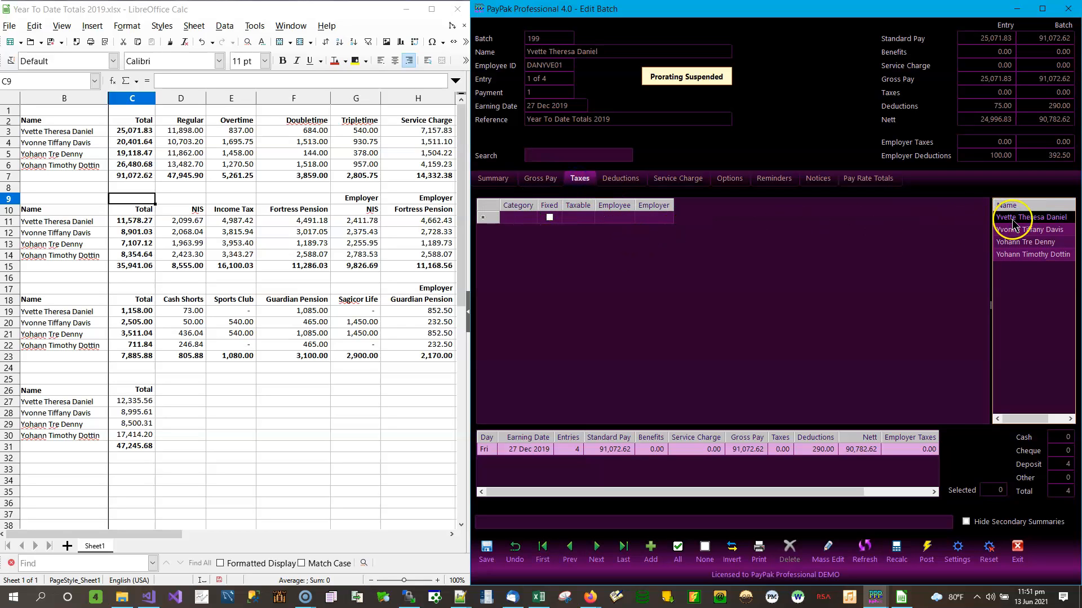
Add a BBNIS—WR National Insurance line with employee 2,099.67 and employer 2,411.78
left_click(536, 227)
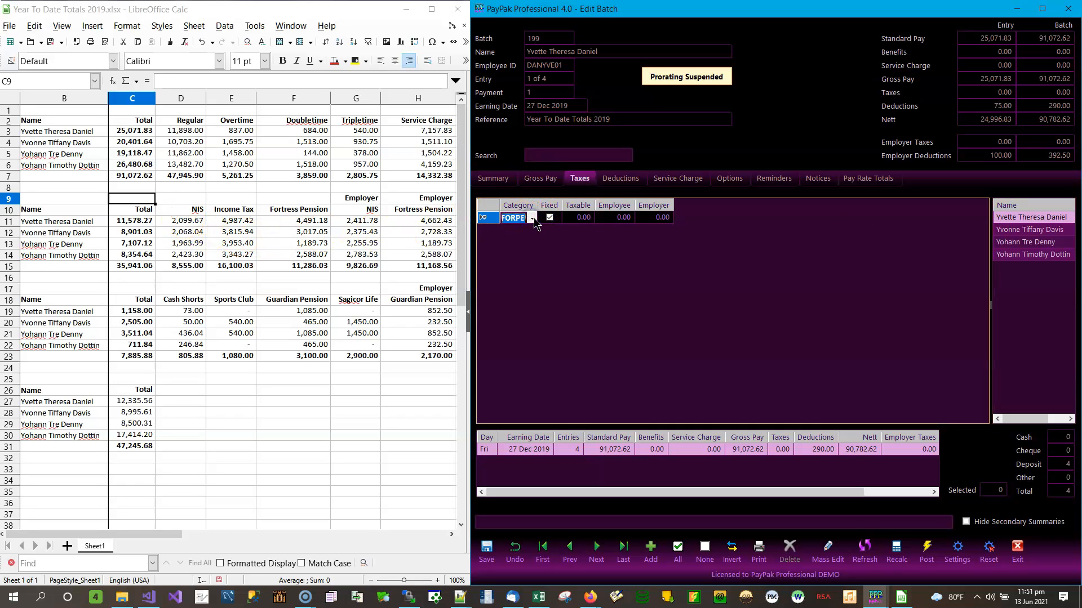
left_click(532, 219)
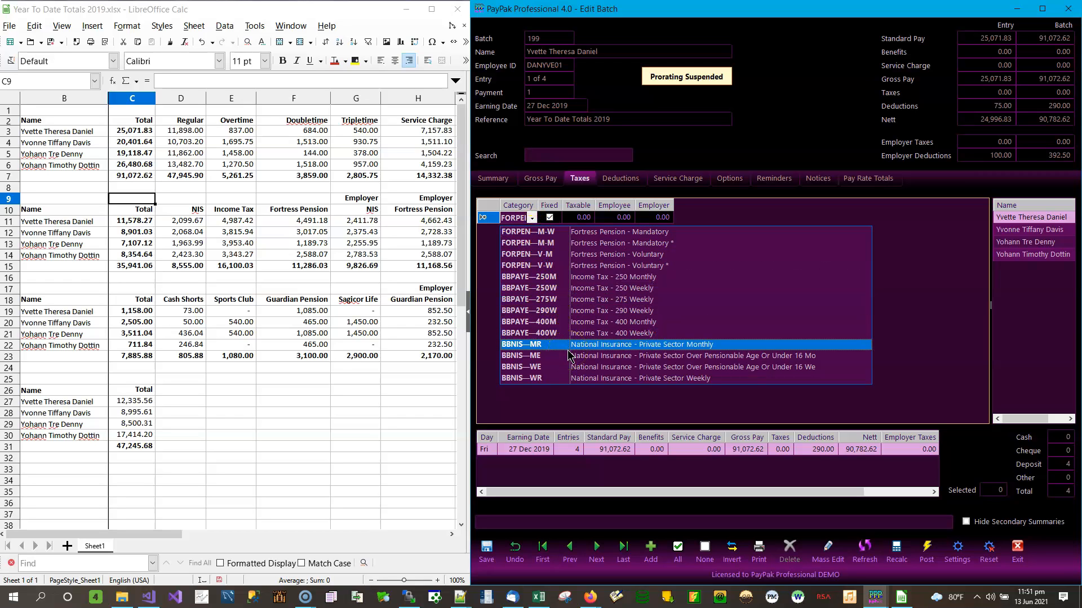
left_click(522, 383)
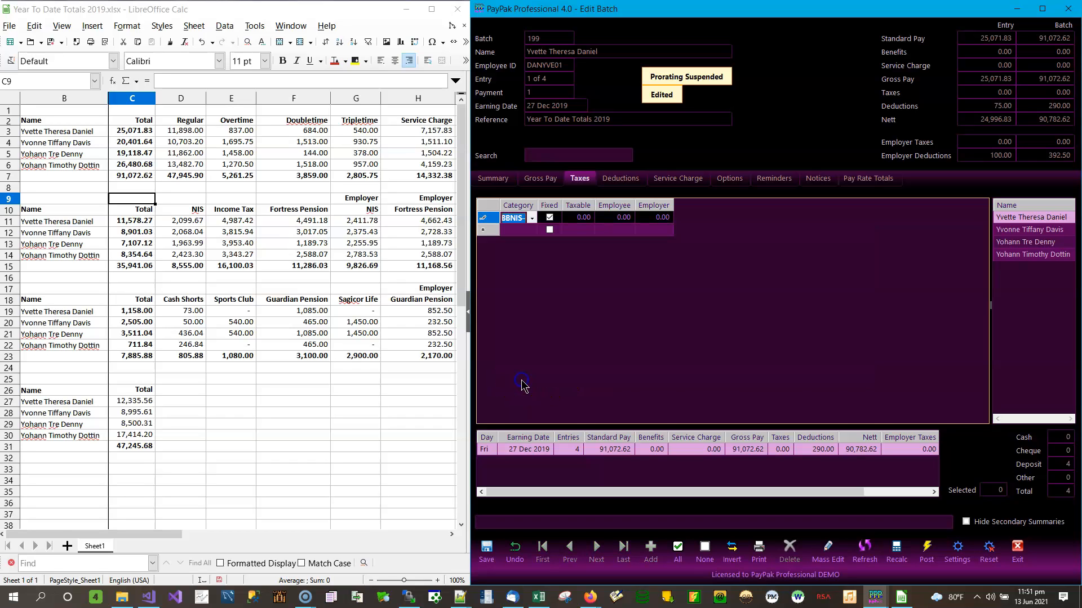
left_click(581, 215)
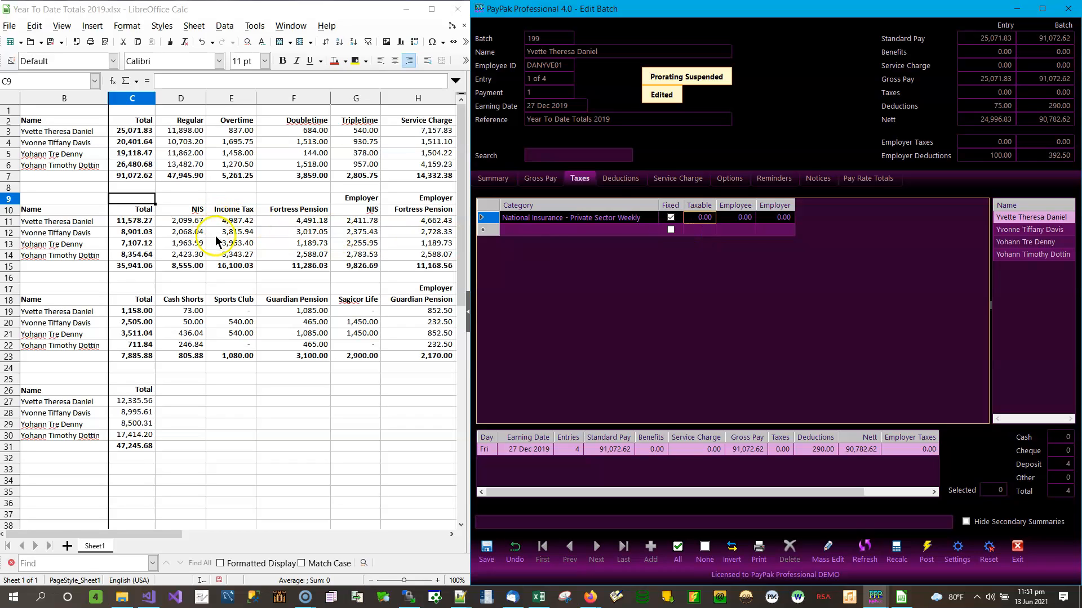
left_click(737, 231)
left_click(741, 220)
type("2,0")
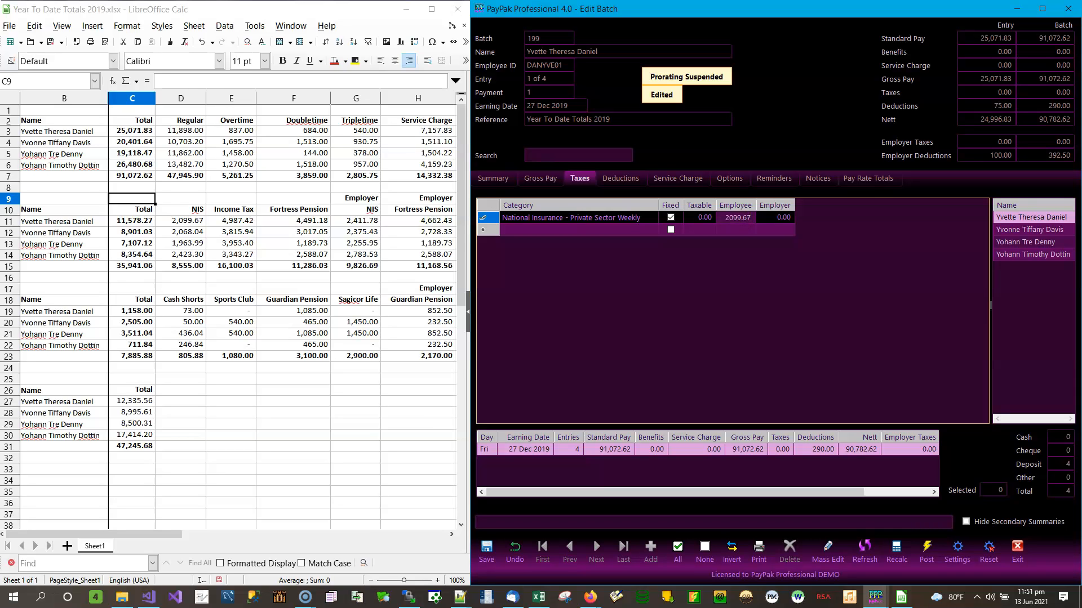
type("99.67")
key("Tab")
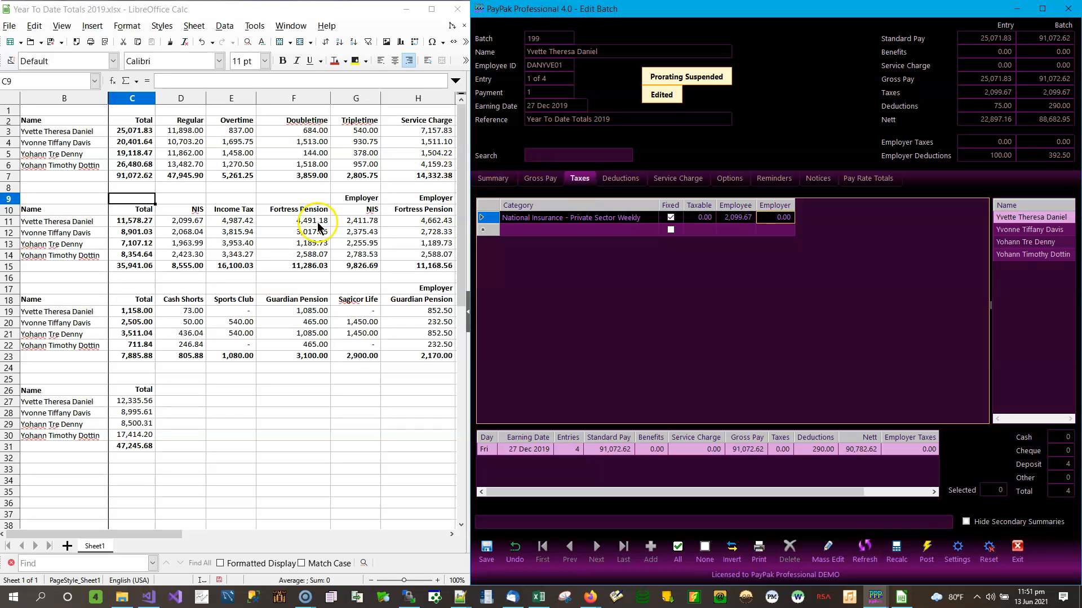
left_click(354, 220)
left_click(775, 217)
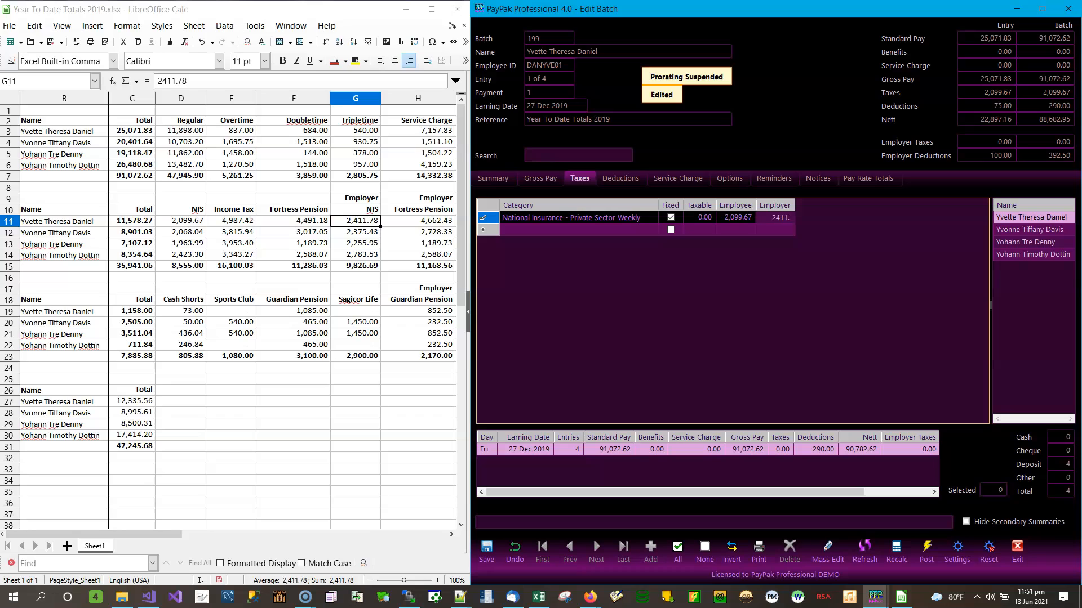
key("Tab")
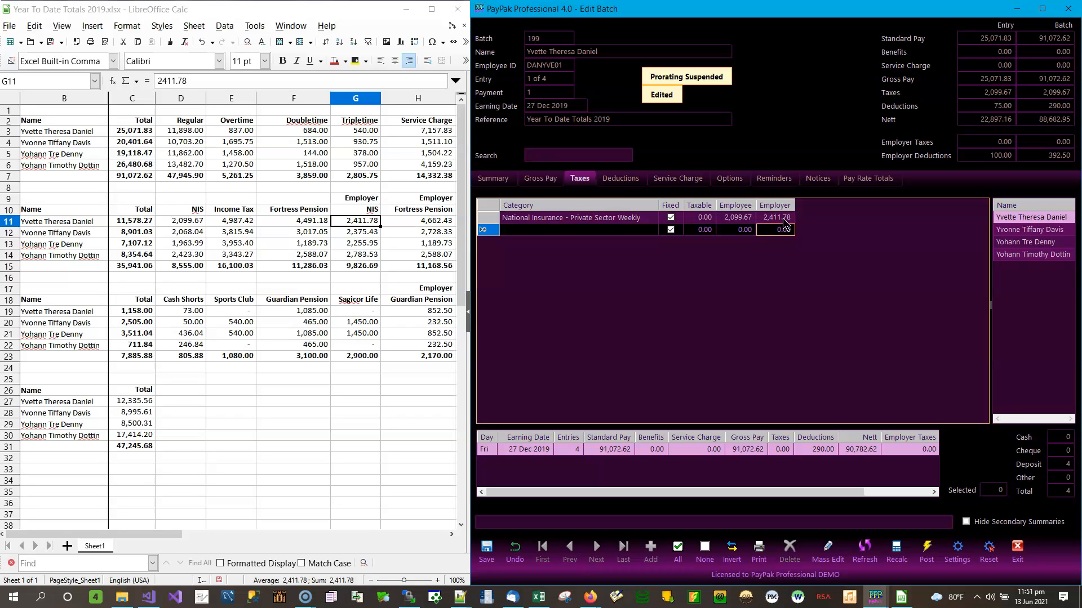
Add a BBPAYE—250W Income Tax line with employee amount 4,987.42
left_click(657, 232)
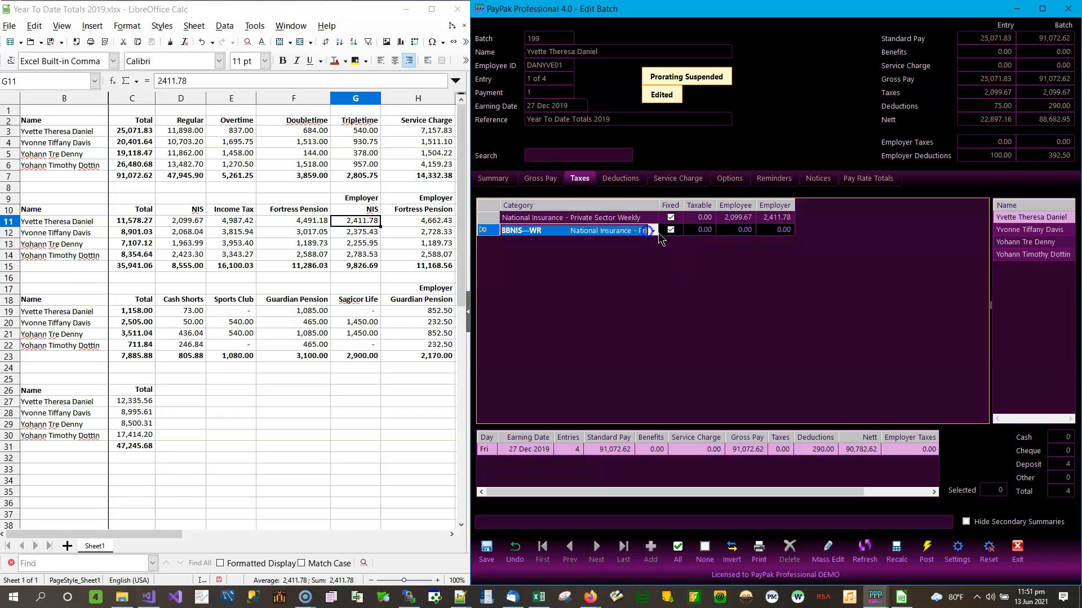
left_click(653, 233)
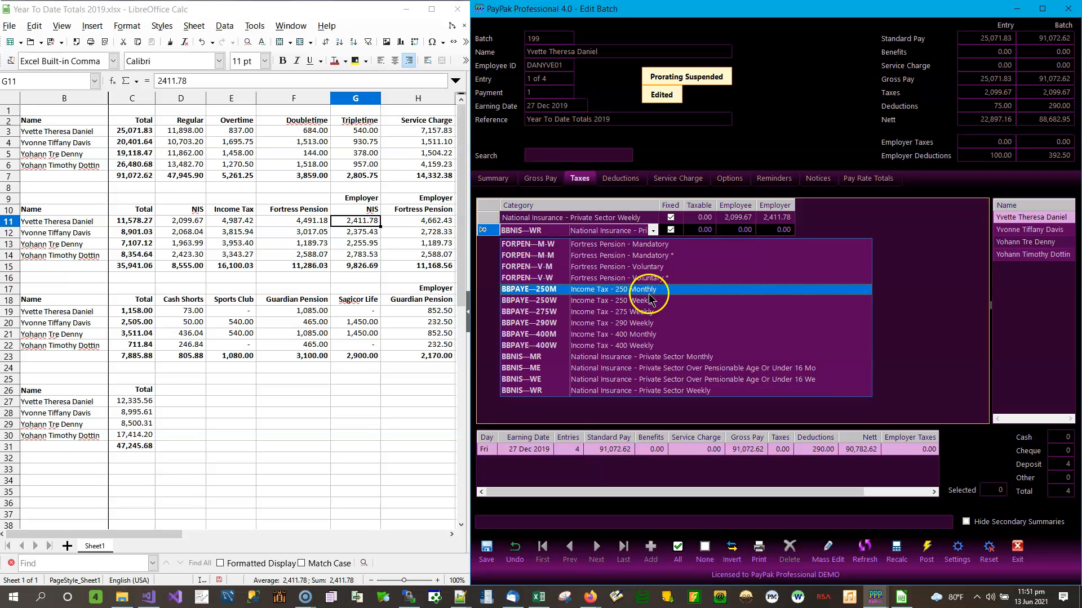
left_click(578, 307)
left_click(704, 231)
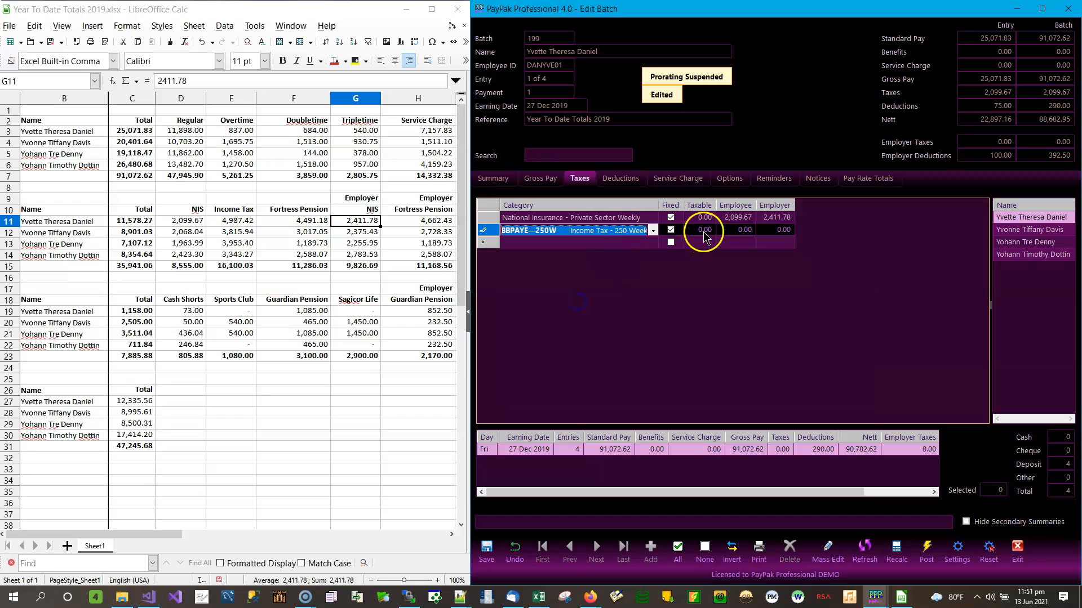
left_click(604, 243)
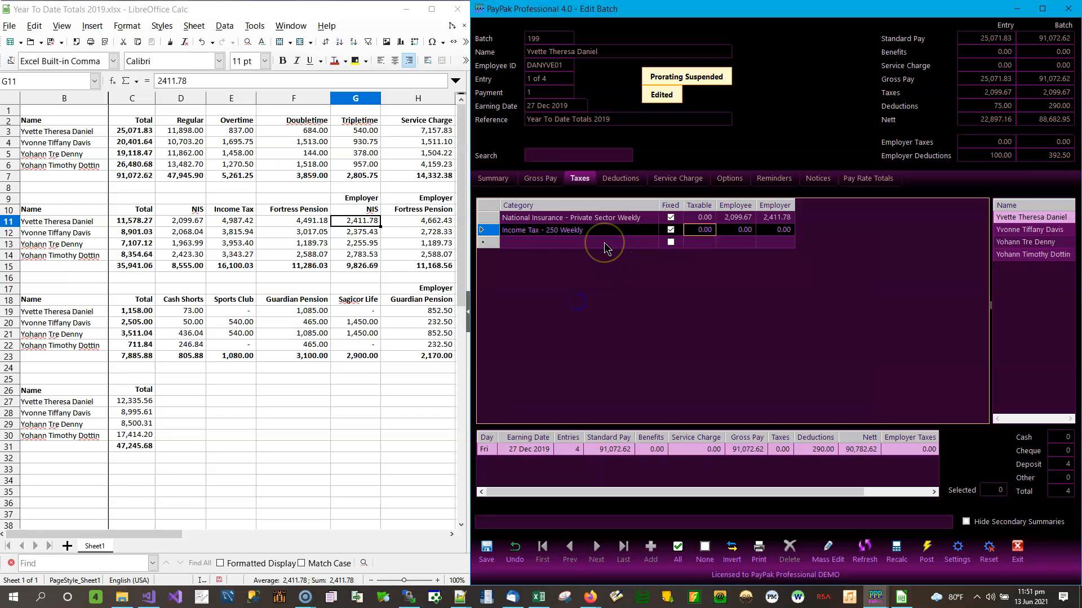
left_click(576, 239)
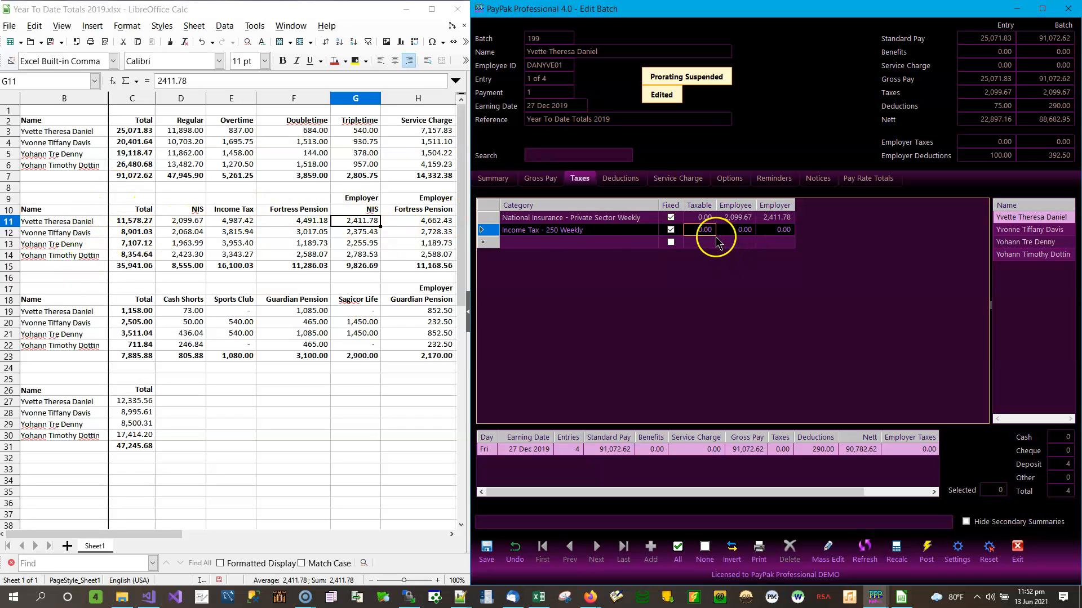
left_click(736, 229)
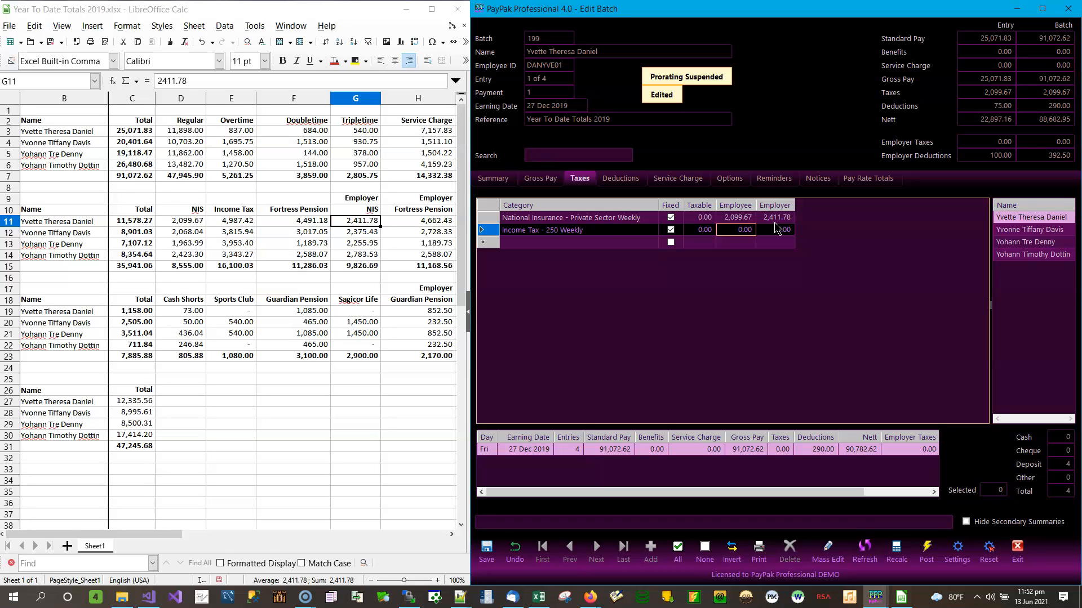
type("4987.42")
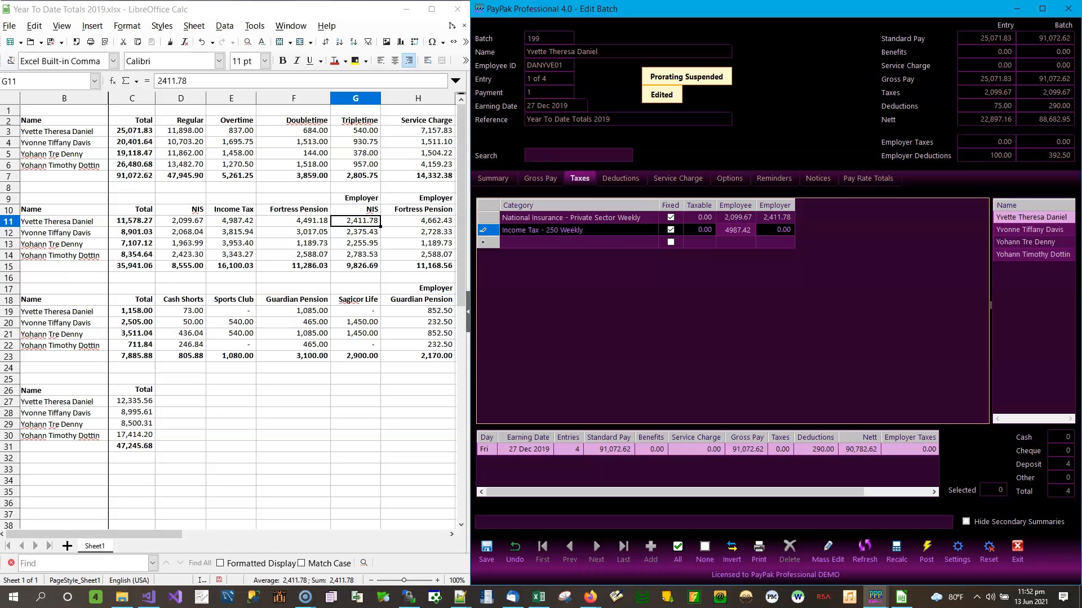
key("Return")
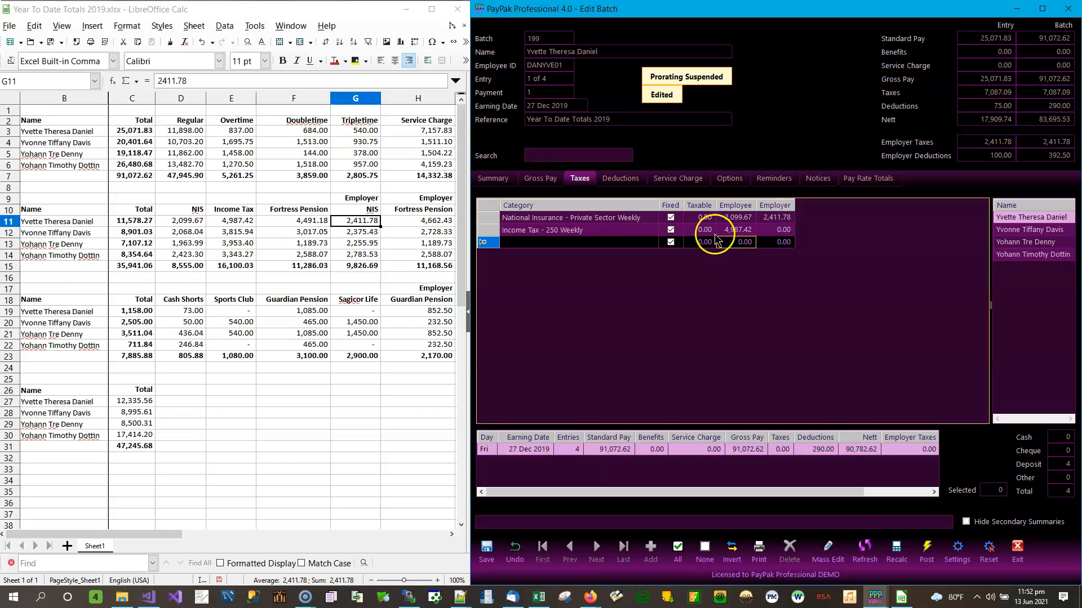
Set the third tax line's category to FORPEN—M-W, Fortress Pension - Mandatory
left_click(652, 244)
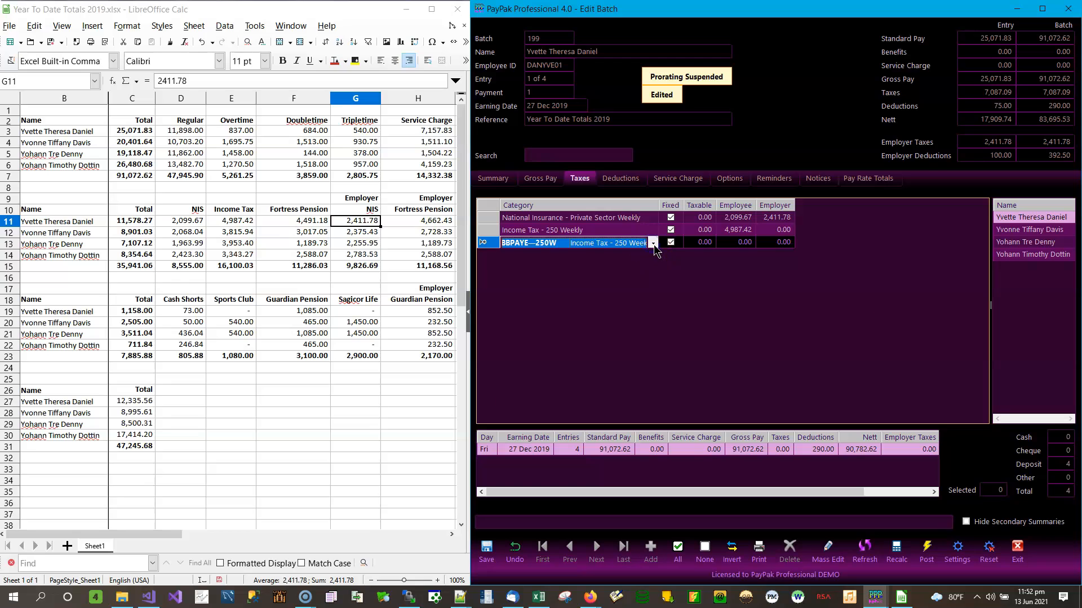
left_click(653, 244)
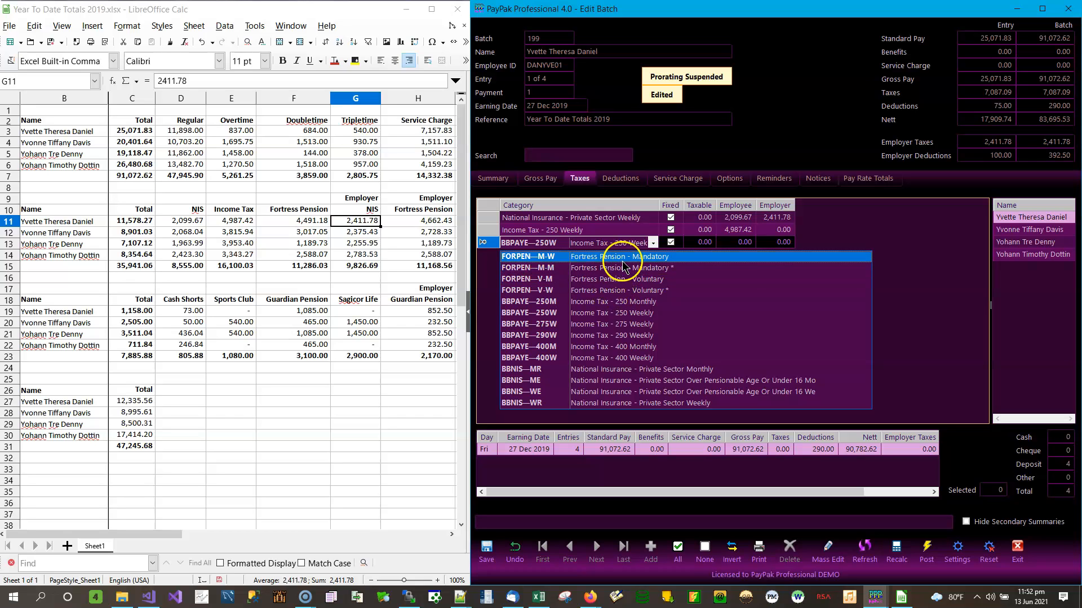
left_click(623, 291)
left_click(652, 259)
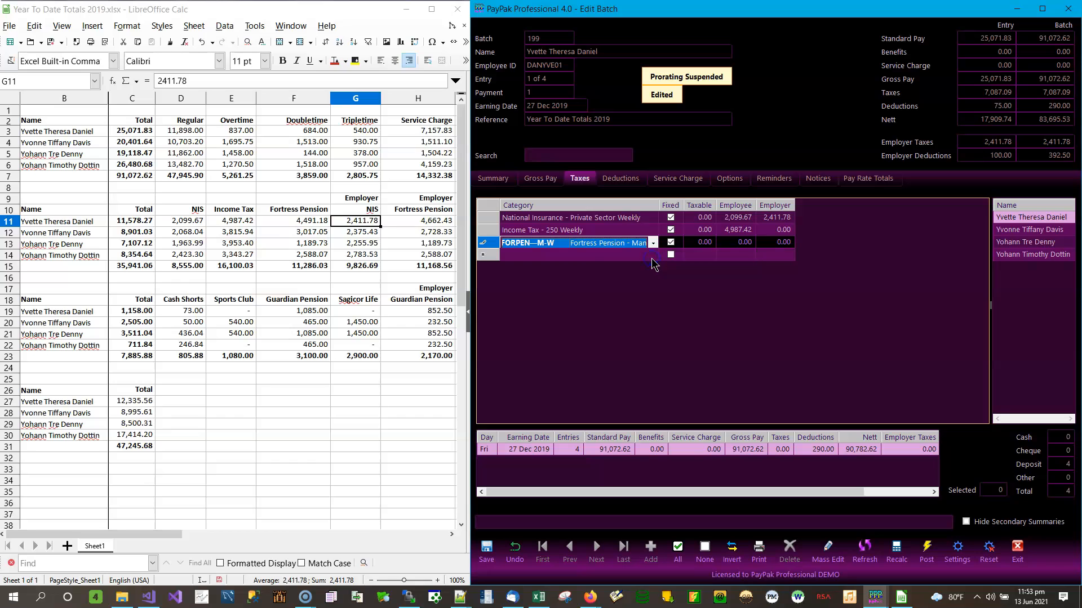
Enter pension amounts 4,491.18 employee and 4,662.38 employer, then check Calc cell H11
left_click(698, 245)
left_click(735, 247)
left_click(737, 248)
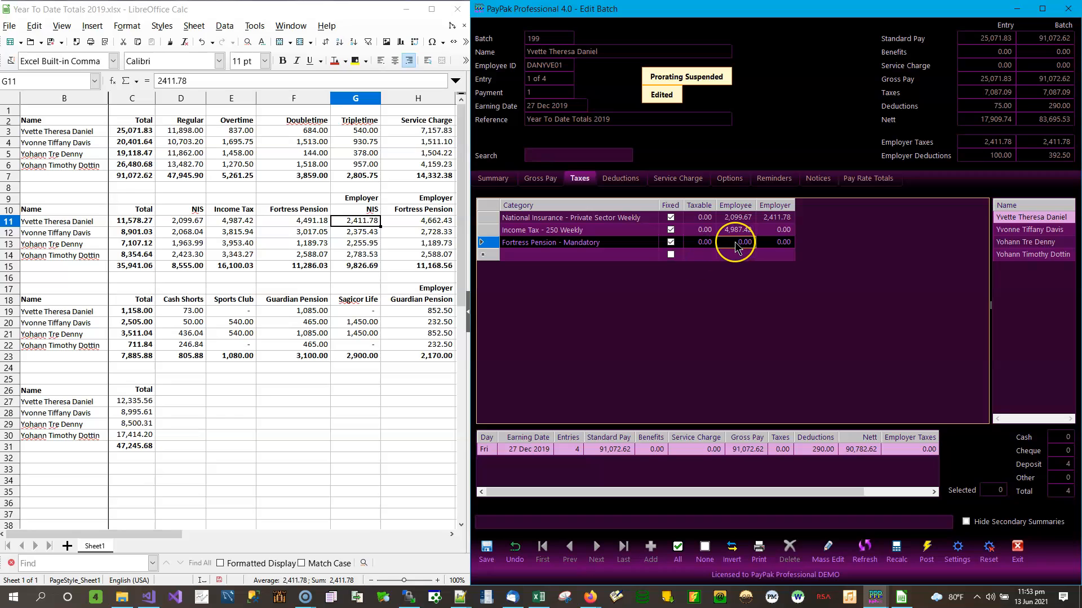
type("4491.18")
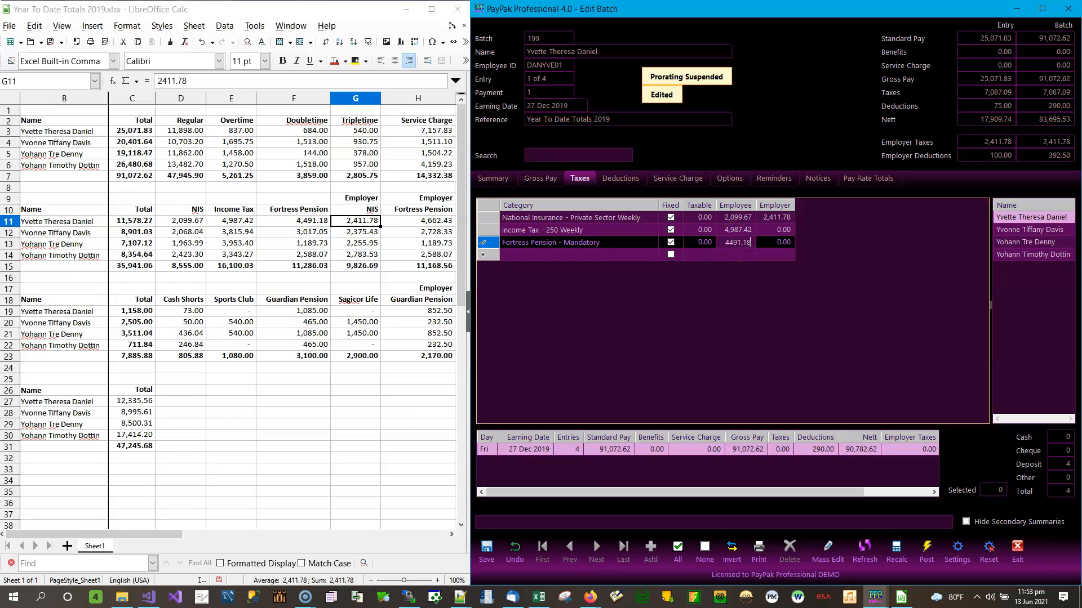
key("Tab")
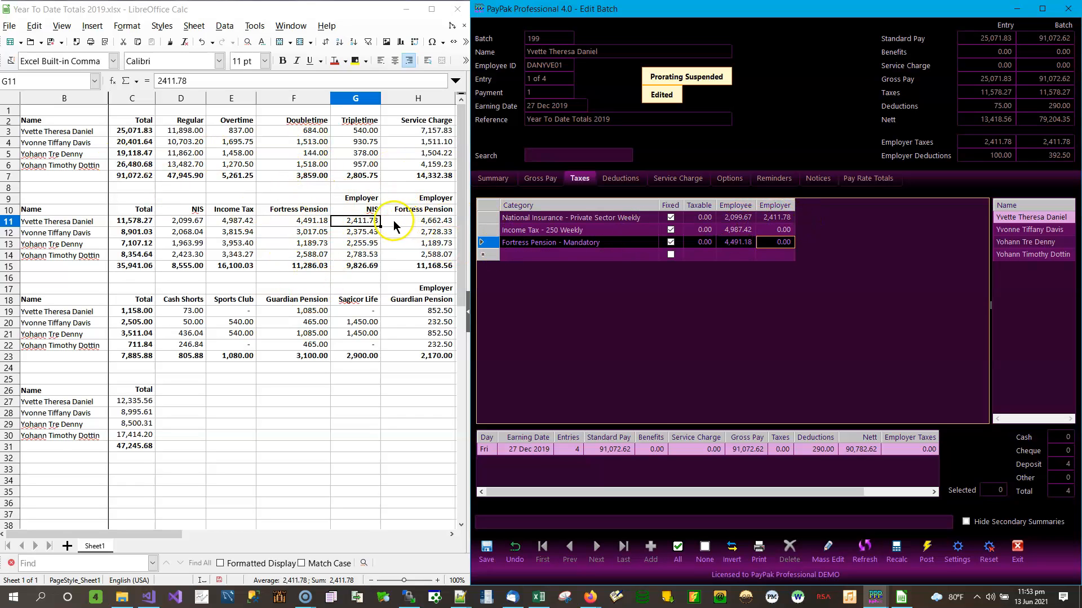
type("4,662.38")
left_click(777, 252)
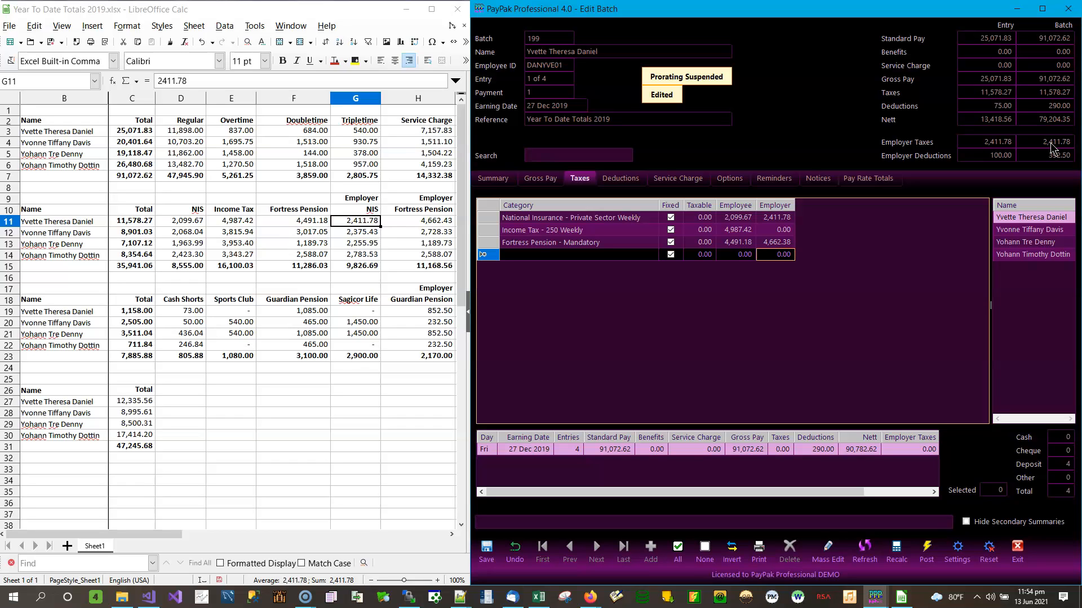
left_click(431, 223)
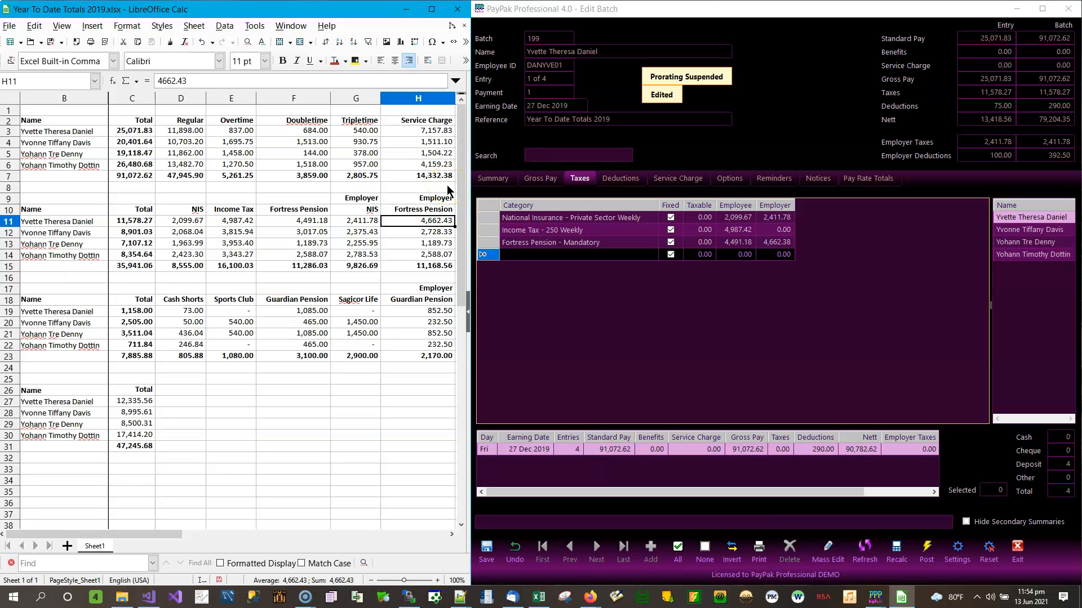
After checking H11/I11, change the pension employer amount to 4,662.43 and save again
left_click(486, 552)
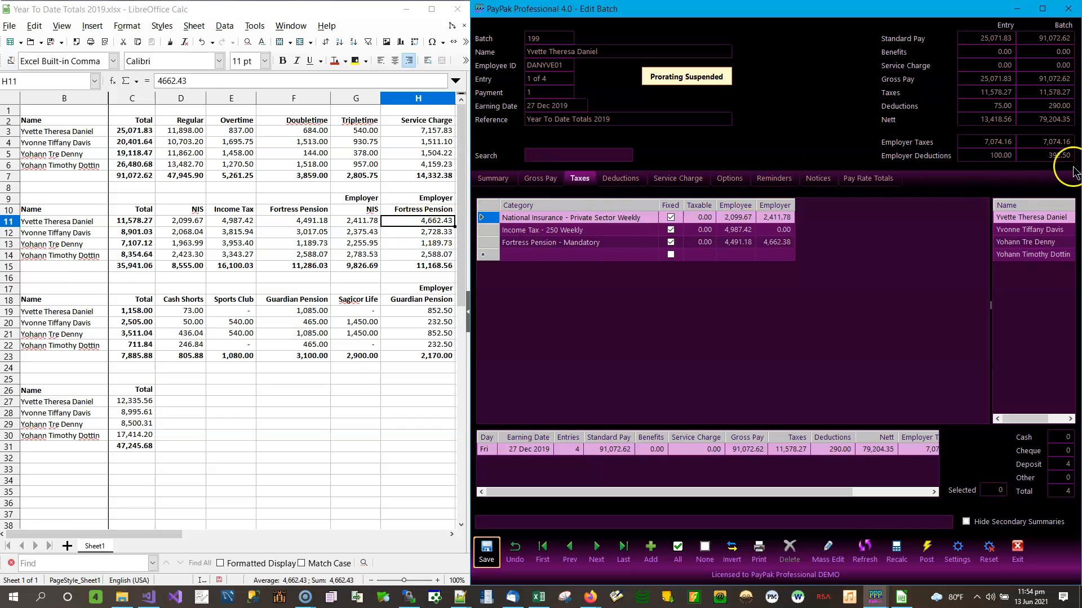
left_click(396, 223)
key("Right")
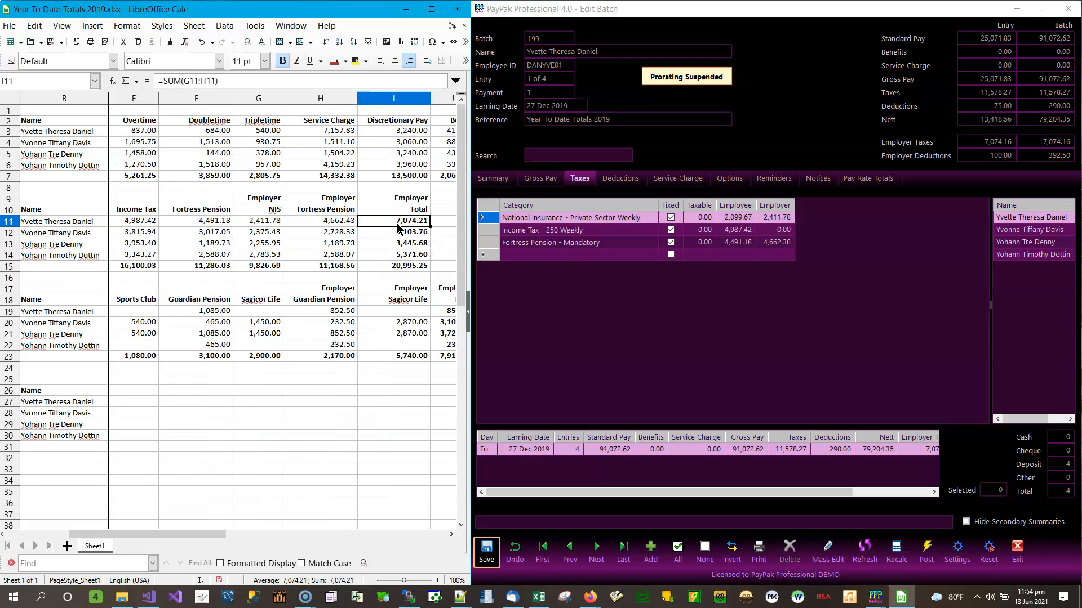
left_click(422, 221)
left_click(779, 248)
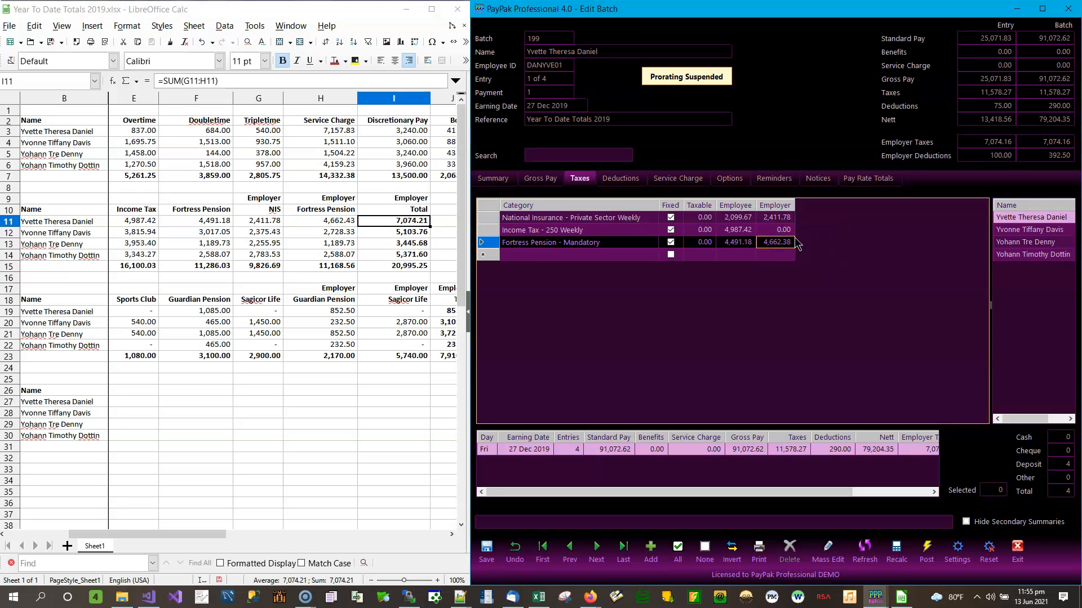
type("4662")
key("Return")
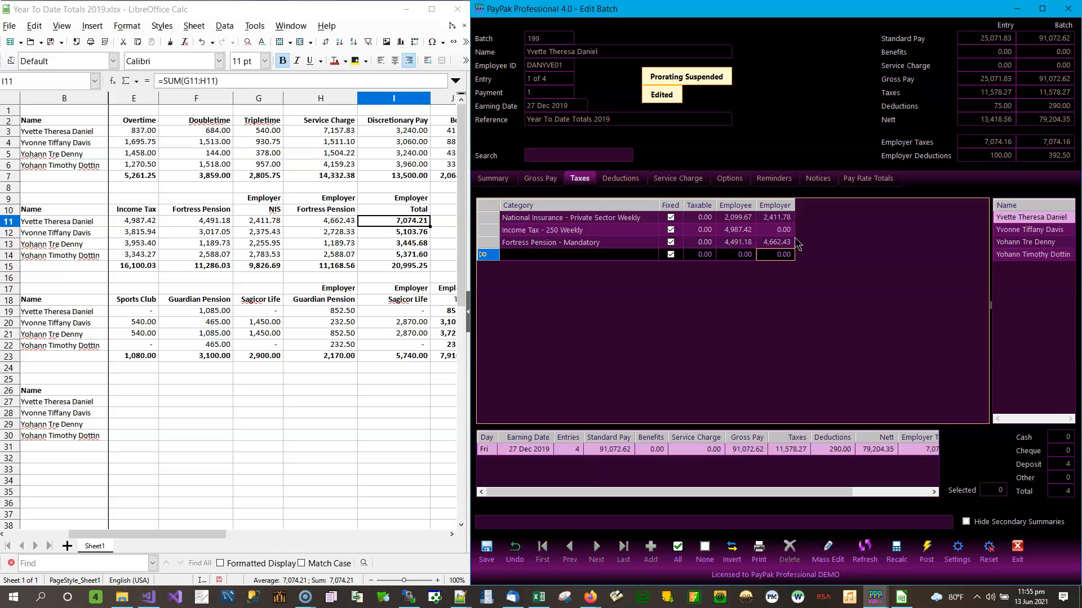
left_click(486, 550)
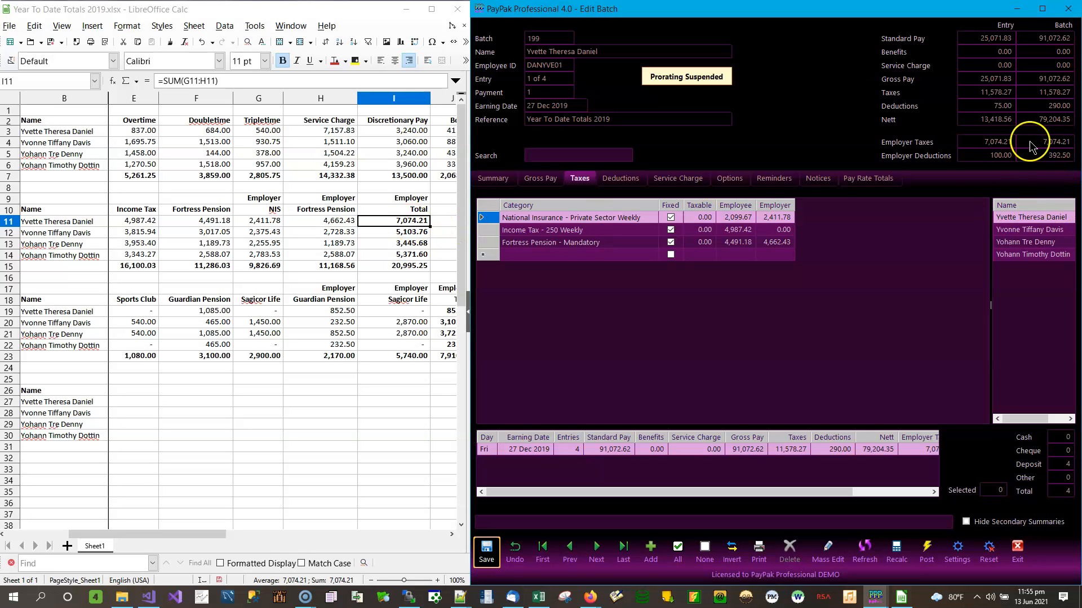
For the second employee, add BBNIS—WR, BBPAYE—250W and FORPEN—M-W tax lines
left_click(1040, 231)
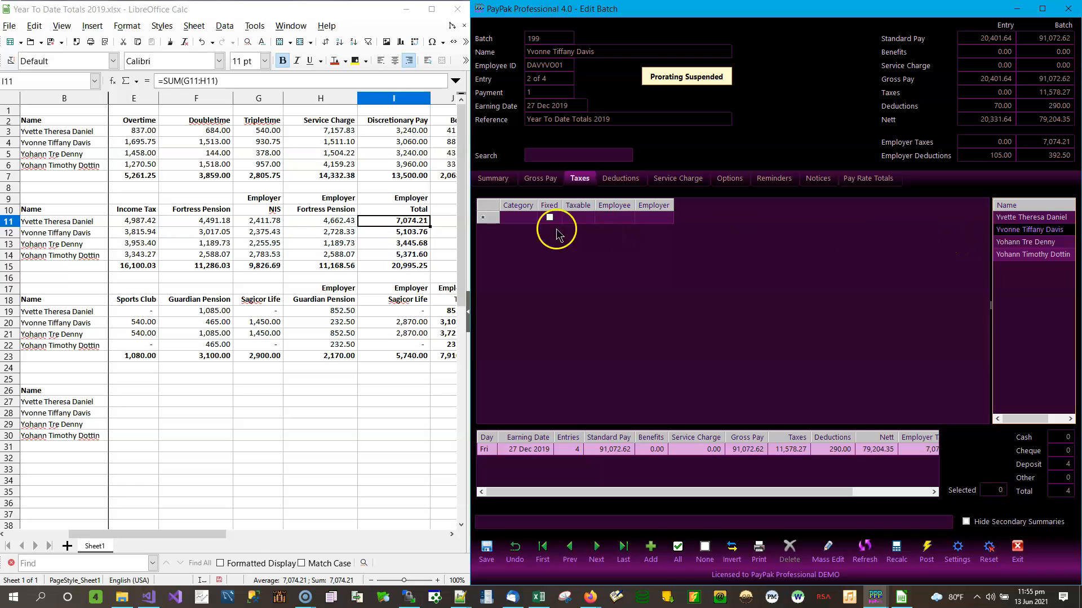
left_click(533, 218)
left_click(533, 220)
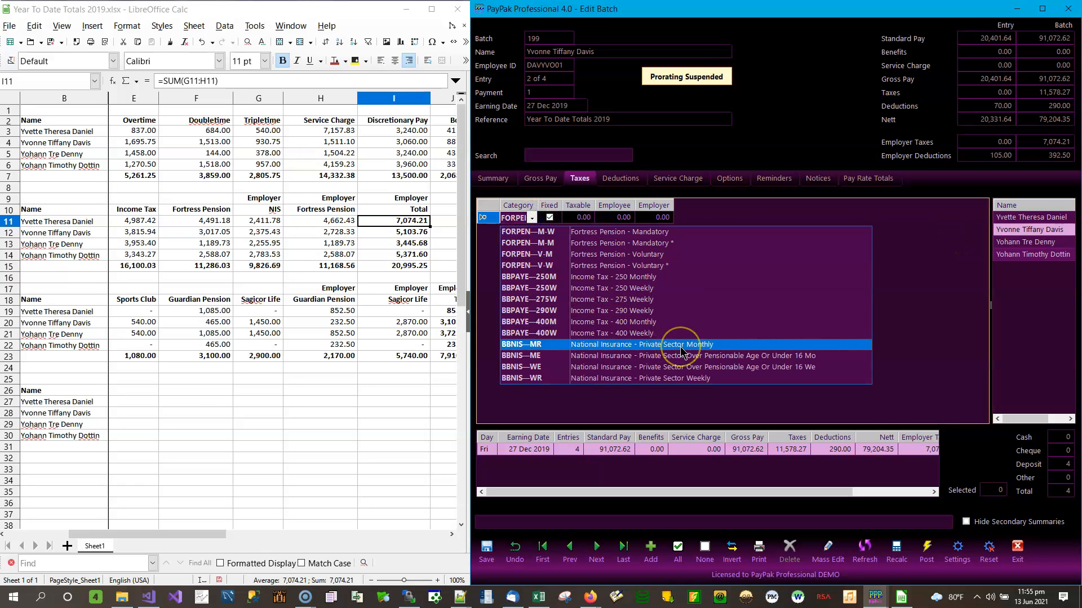
left_click(657, 378)
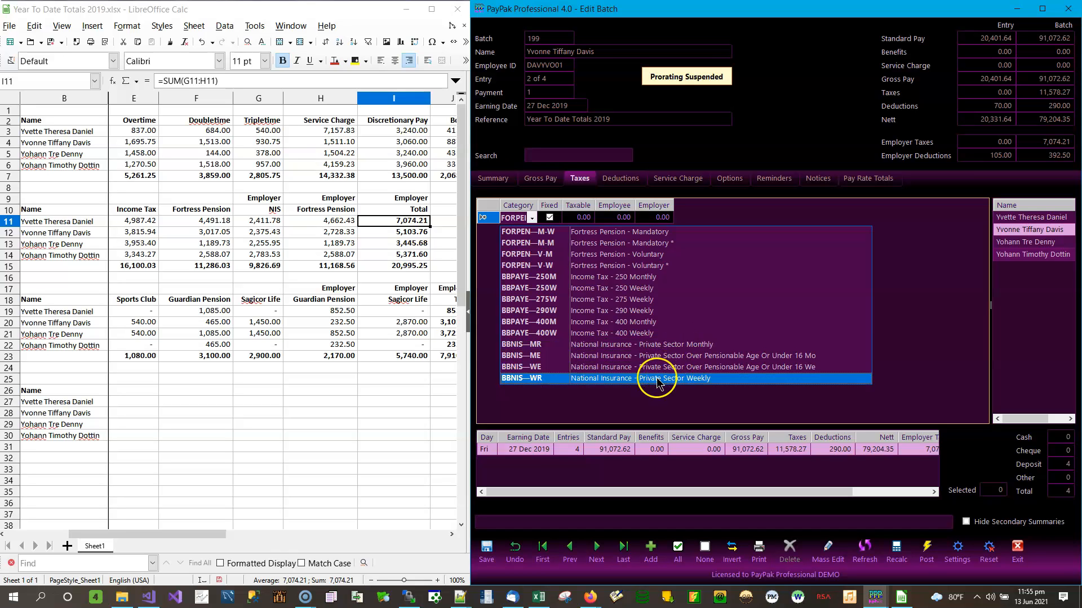
left_click(518, 238)
left_click(653, 231)
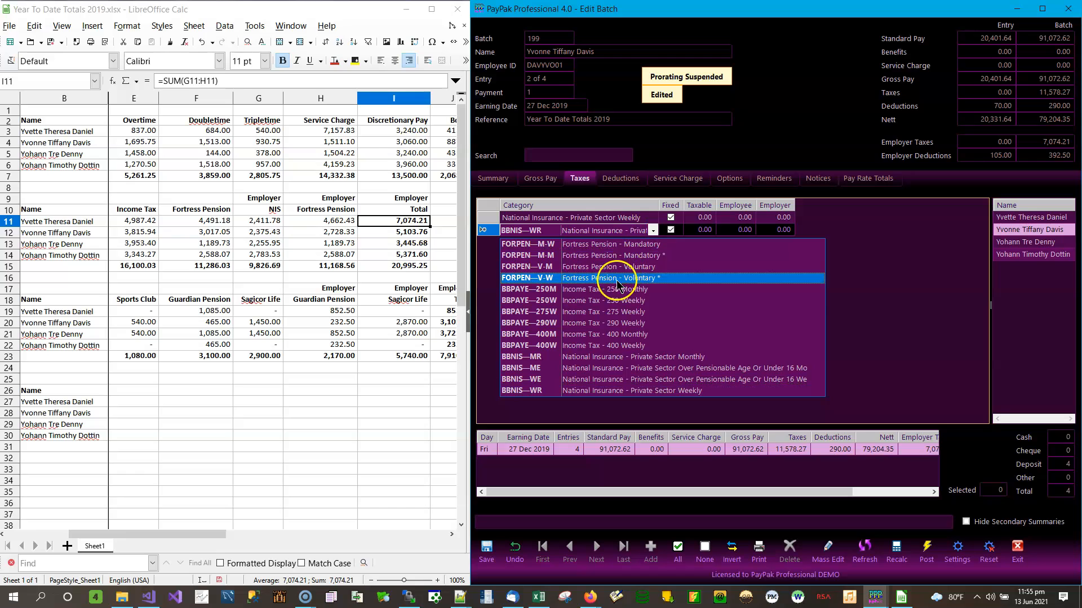
left_click(603, 299)
left_click(652, 242)
left_click(654, 243)
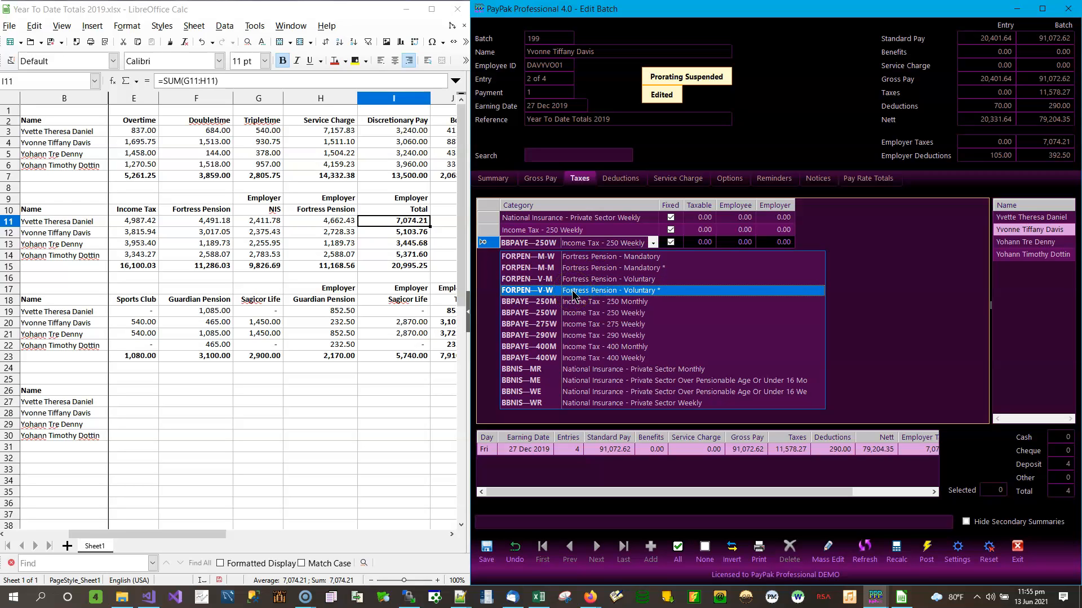
left_click(563, 257)
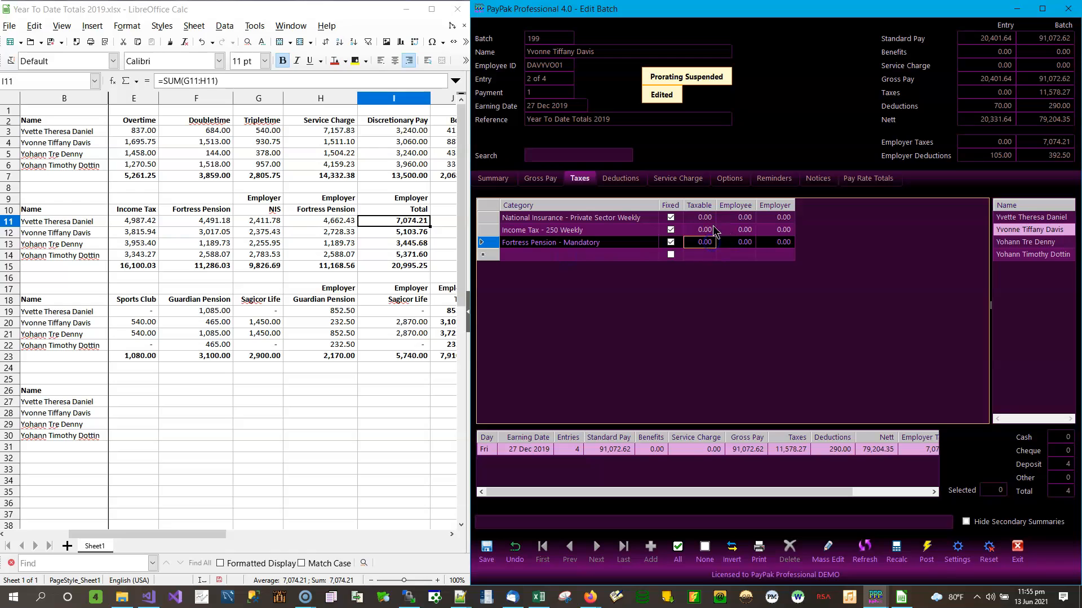
left_click(745, 218)
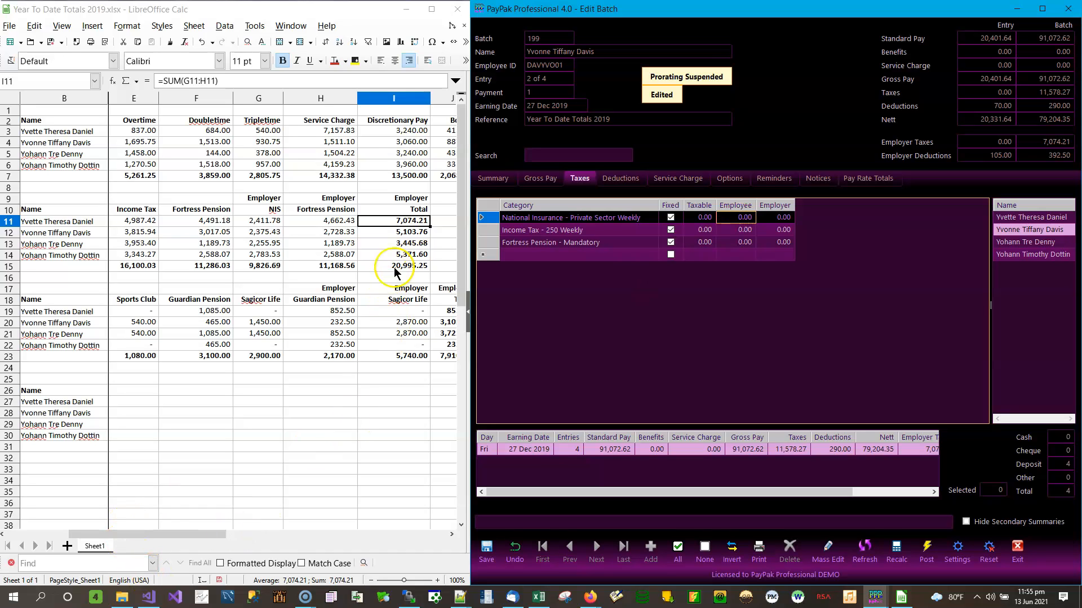
Narrow the name column and widen the Calc window to show the NIS columns
left_click_drag(108, 99, 93, 101)
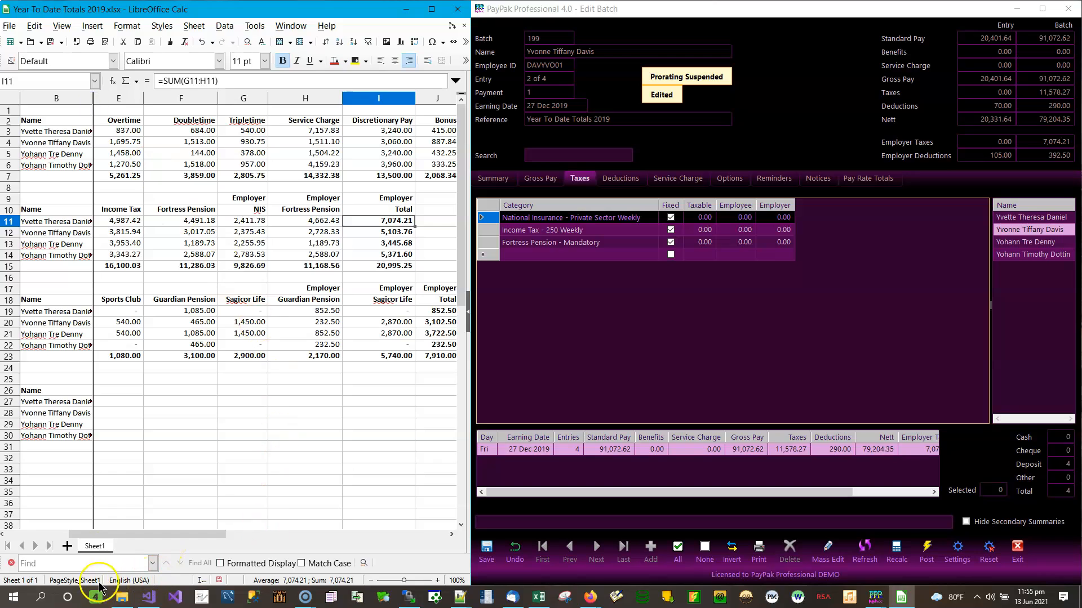
left_click(3, 536)
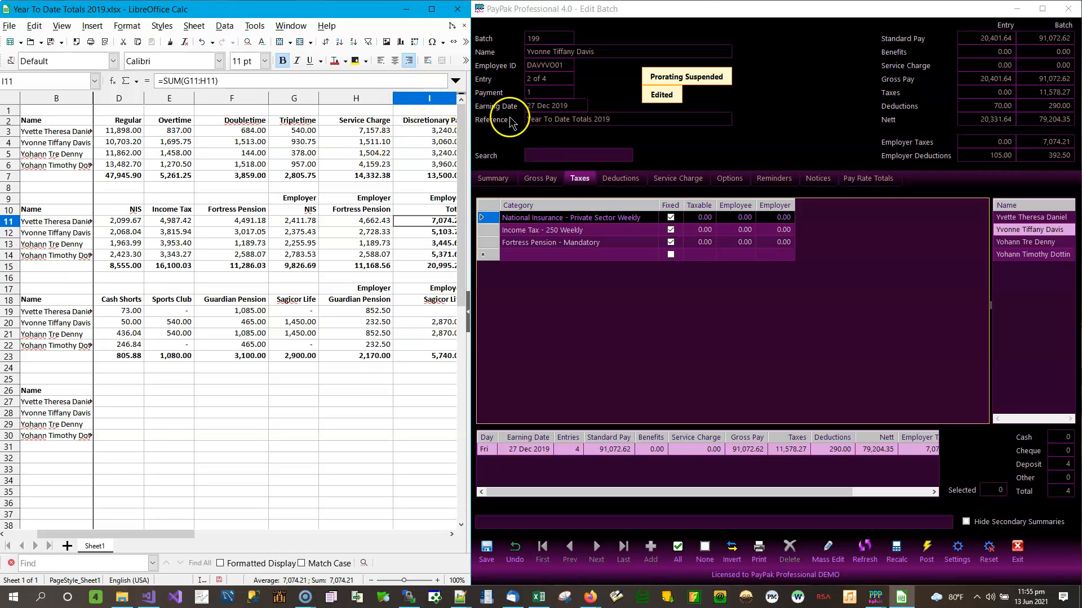
left_click_drag(471, 148, 482, 148)
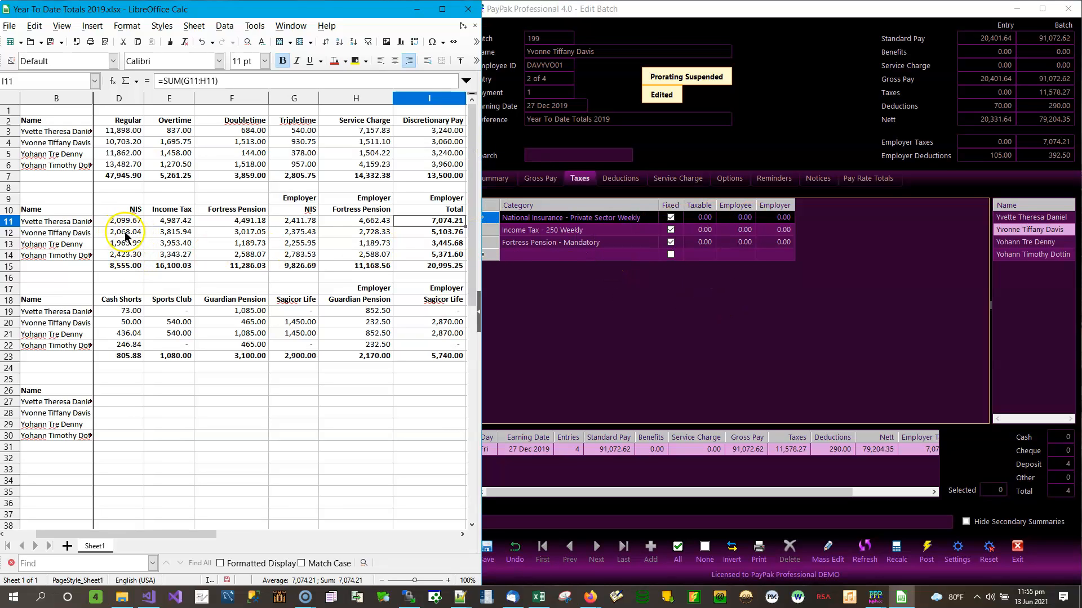
Enter National Insurance amounts: 2,068.04 employee and 2,375.43 employer
left_click(706, 223)
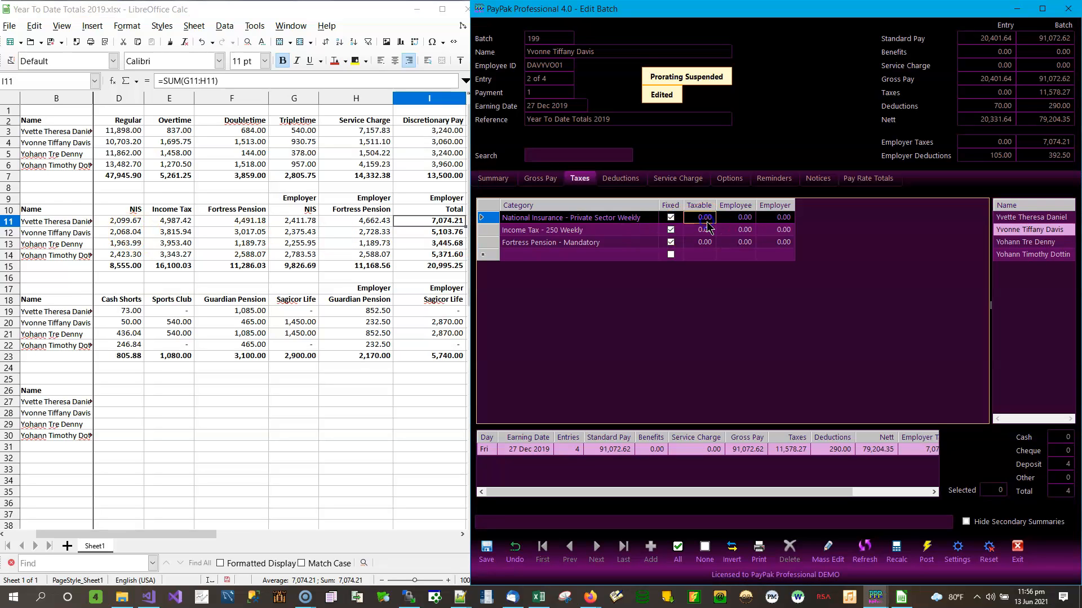
key("Tab")
type("206")
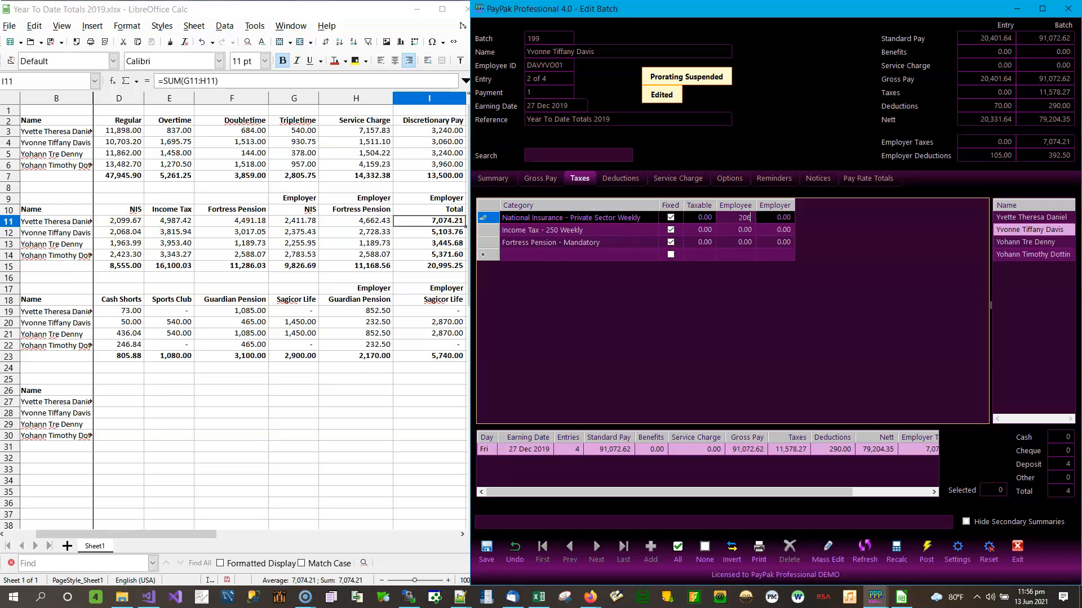
type("8.04")
key("Tab")
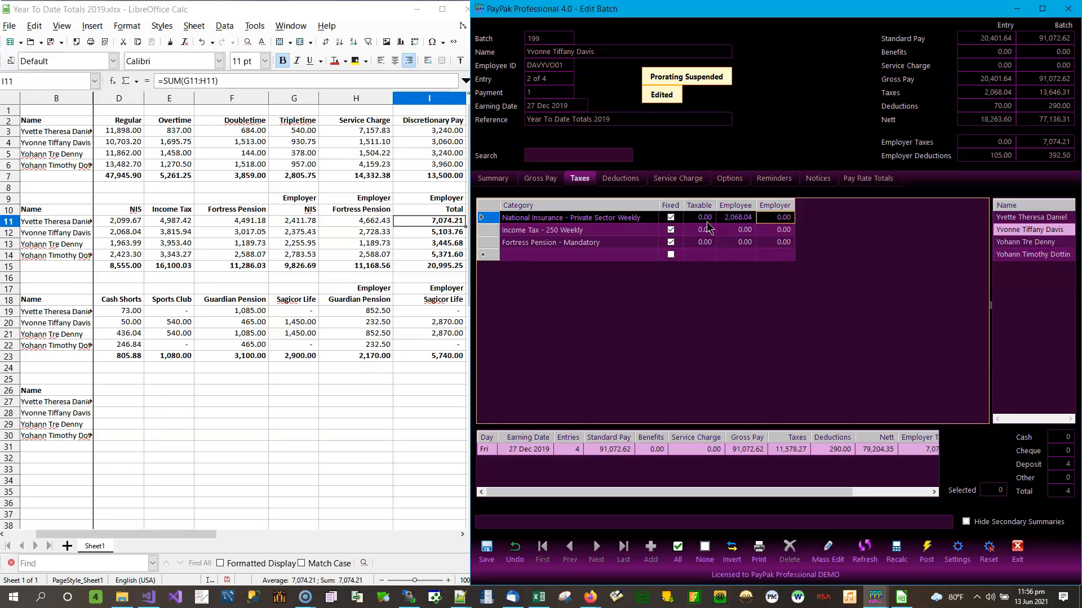
type("3")
type("375.43")
key("Down")
Enter Income Tax 3,815.94 and Fortress Pension amounts 3,017.05 employee, 2,723.33 employer
key("Left")
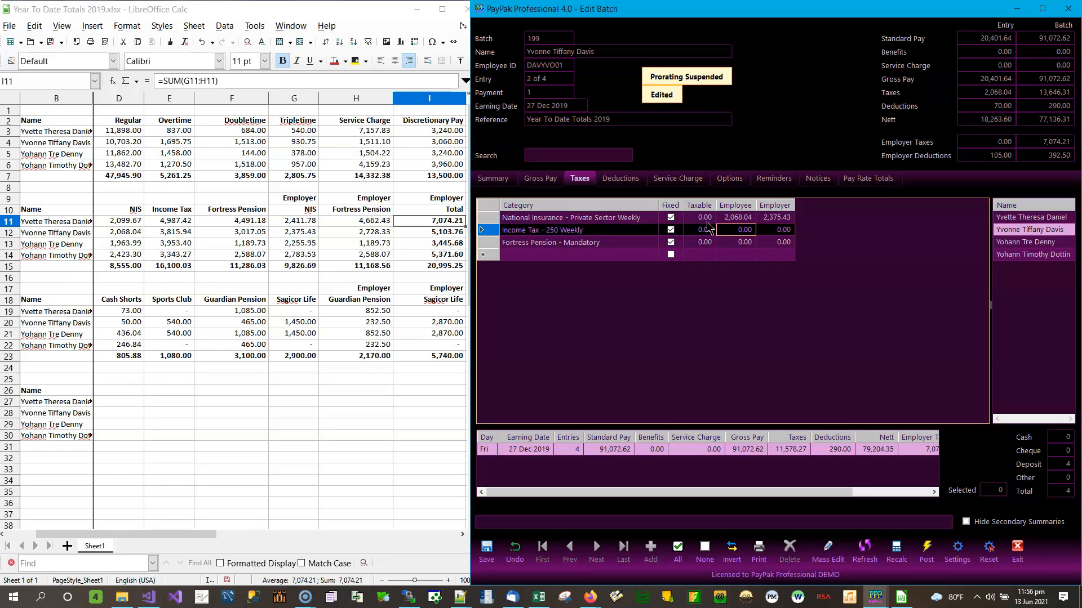
type("3,")
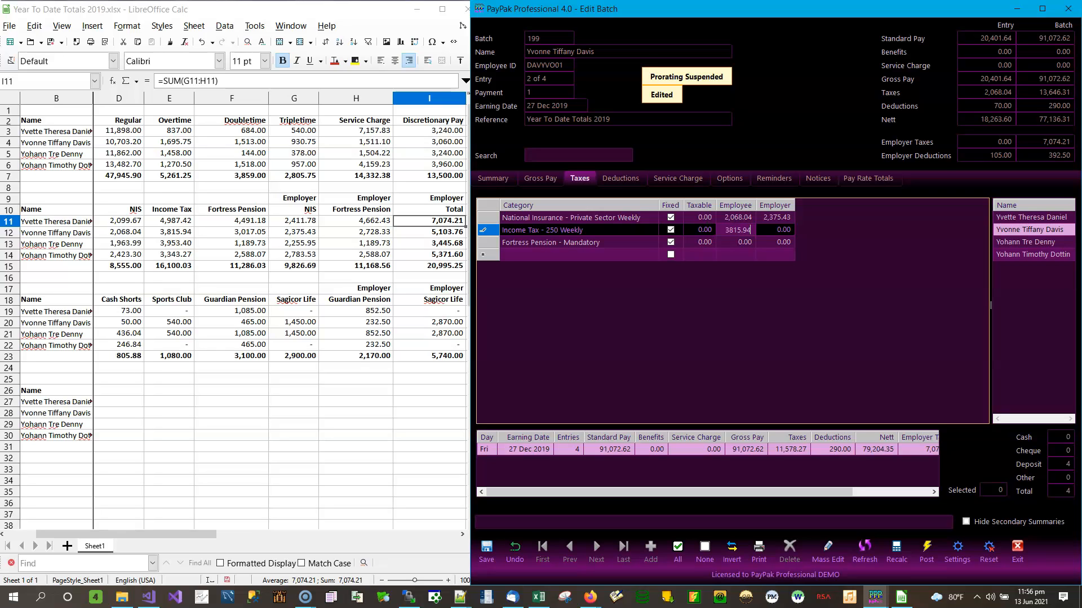
type("815.94")
key("Down")
type("3017.0")
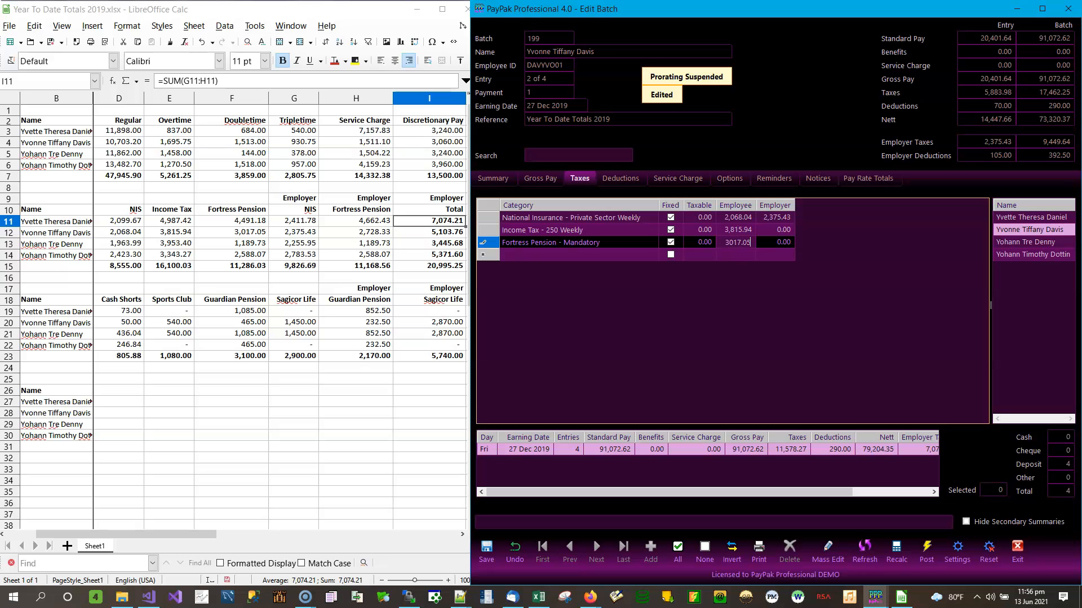
key("Tab")
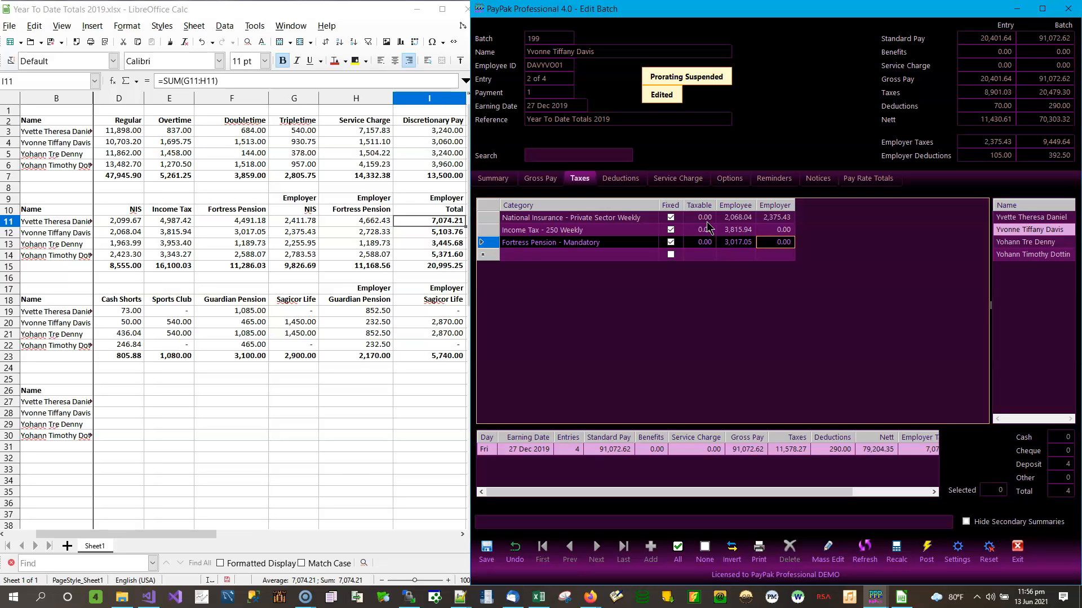
type("2,723.33")
key("Down")
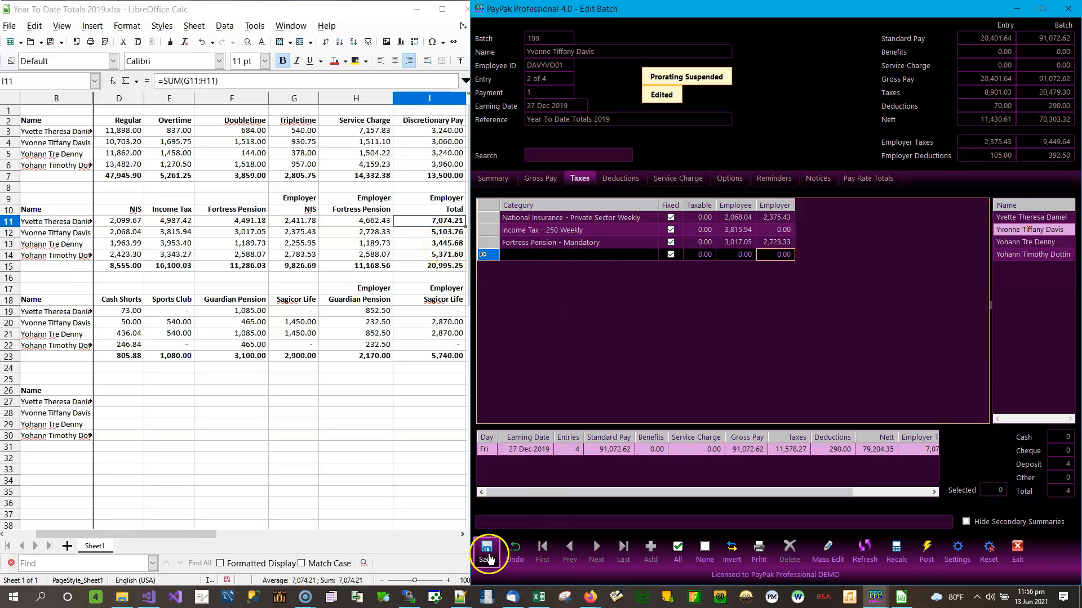
Save, check I12 in Calc, then set the second employee's Fortress Pension employer amount to 2,728.33 and re-save
left_click(487, 555)
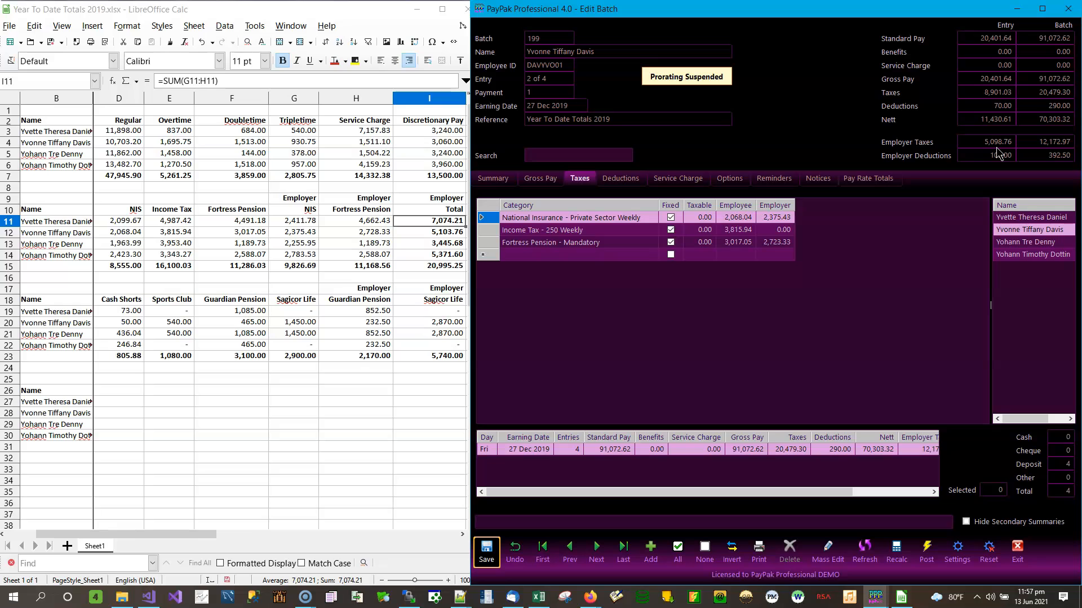
left_click(447, 231)
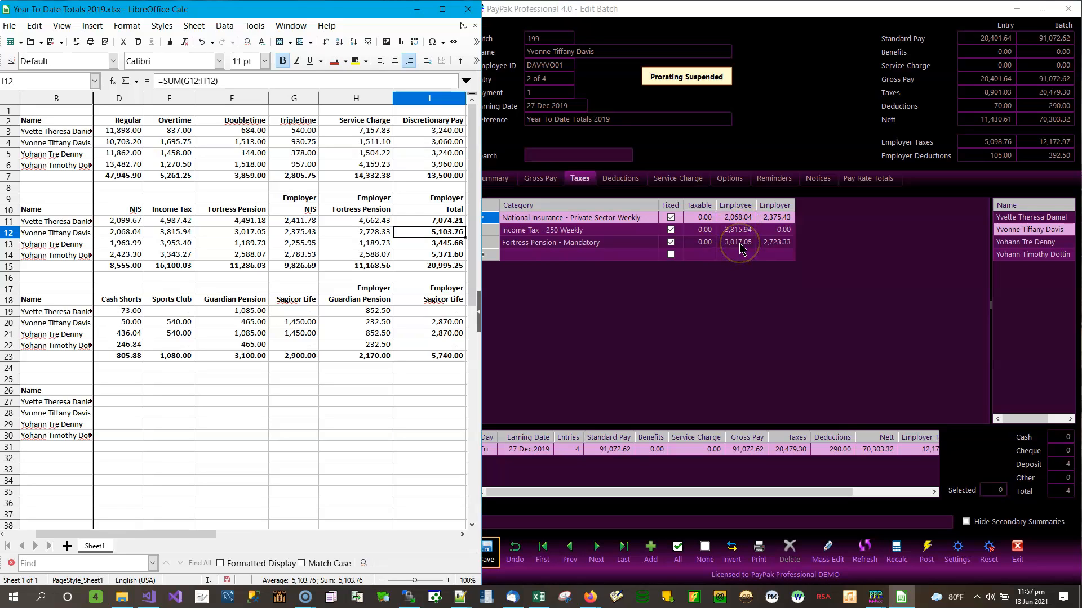
left_click(775, 243)
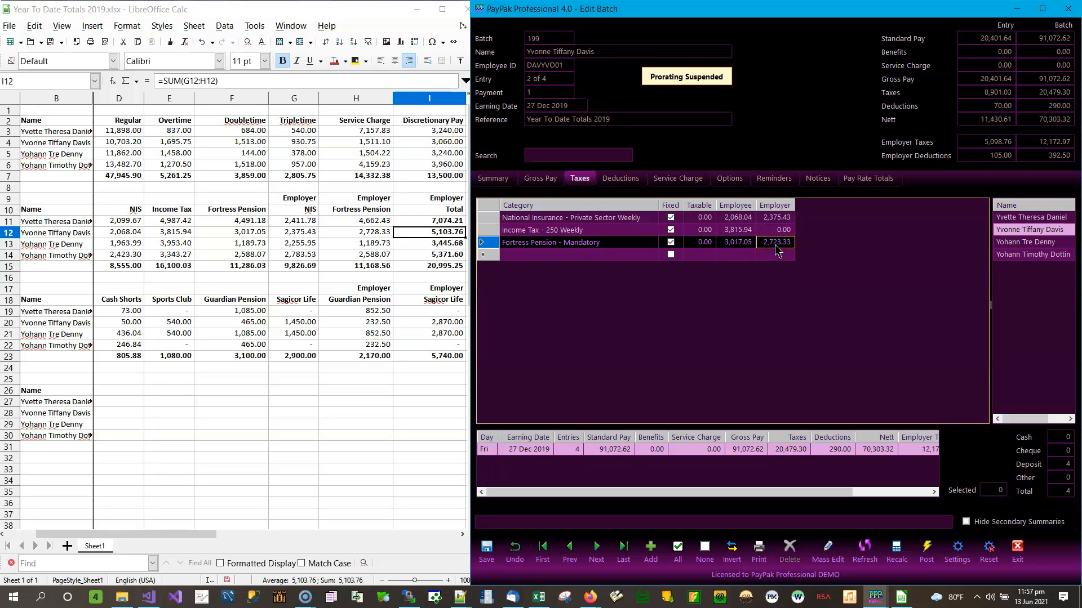
type("2,728")
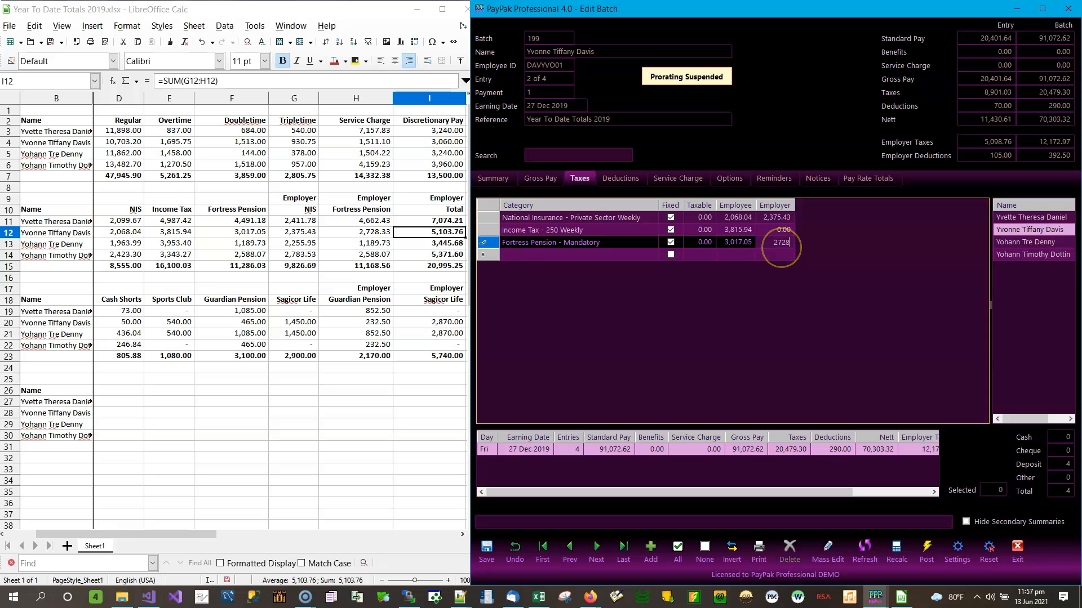
type(".33")
key("Return")
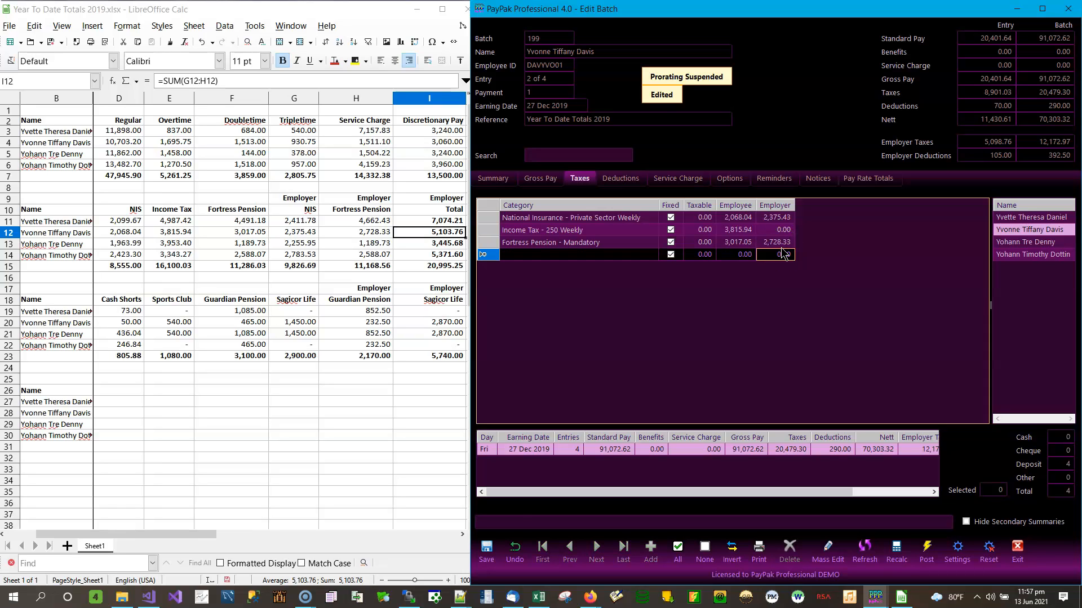
left_click(486, 552)
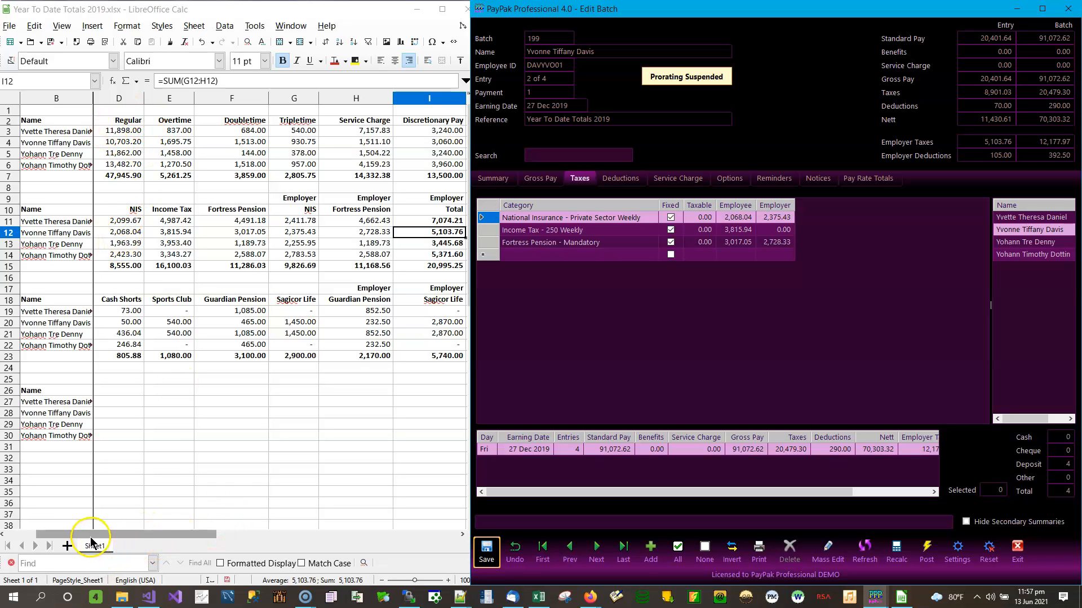
Arrange the spreadsheet and payroll windows side by side and switch to the third employee's entry
left_click_drag(90, 537, 61, 538)
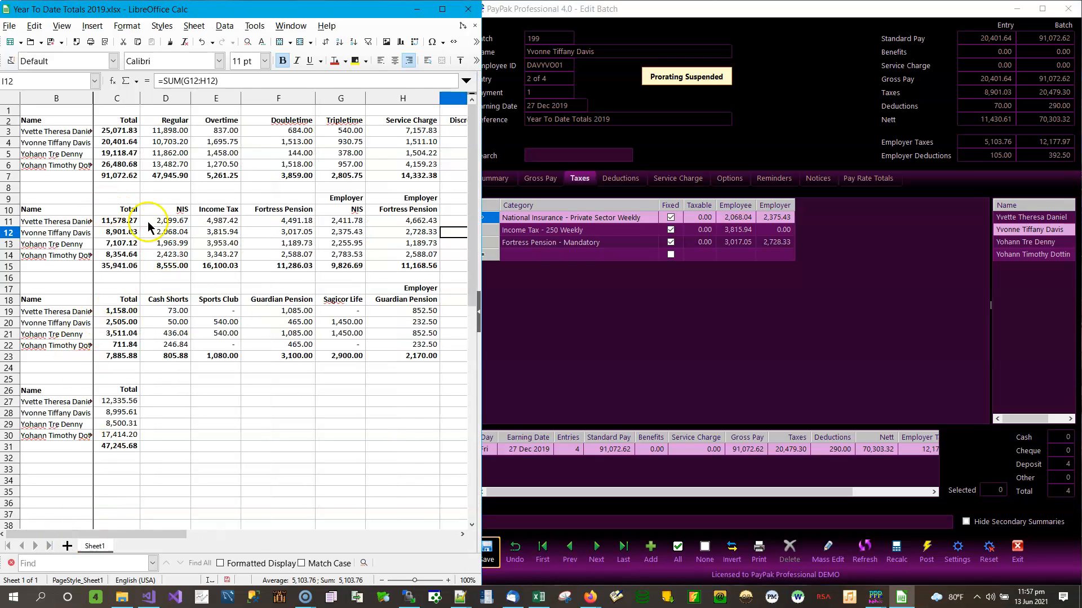
left_click_drag(481, 27, 527, 37)
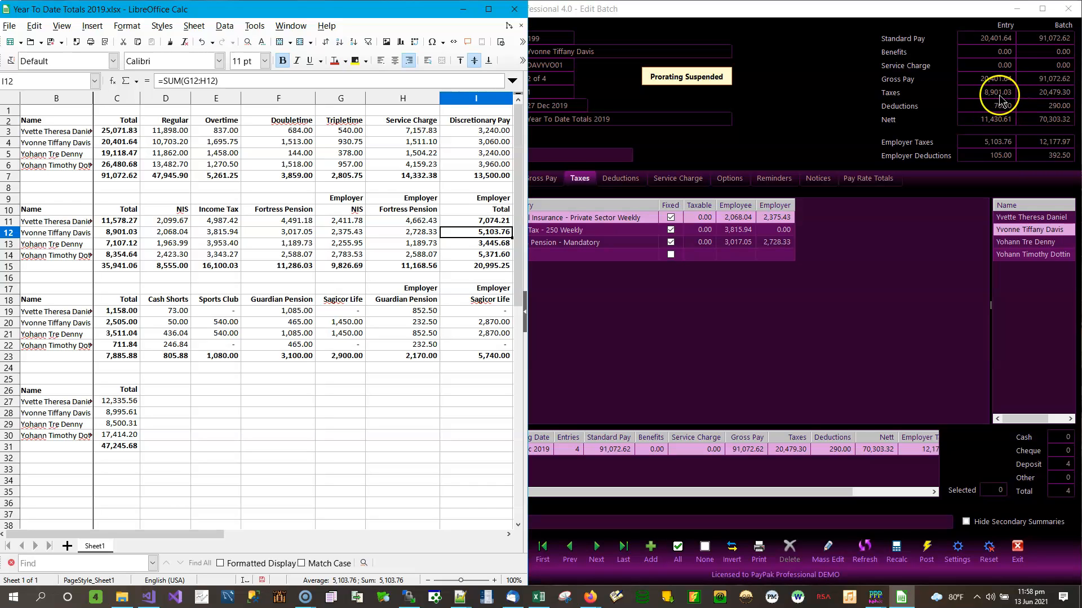
left_click(667, 358)
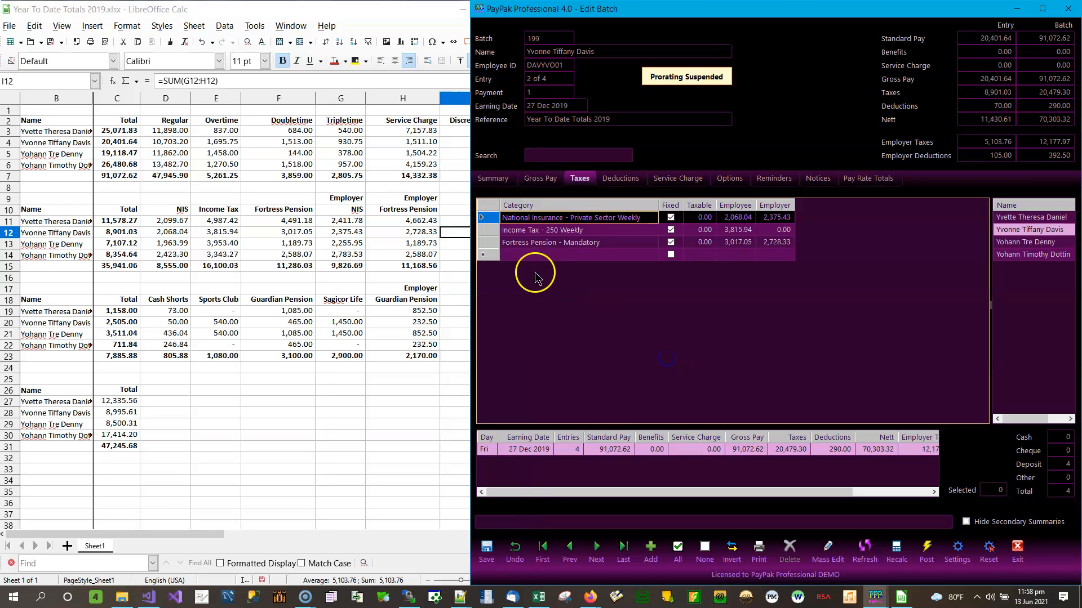
left_click_drag(470, 185, 511, 178)
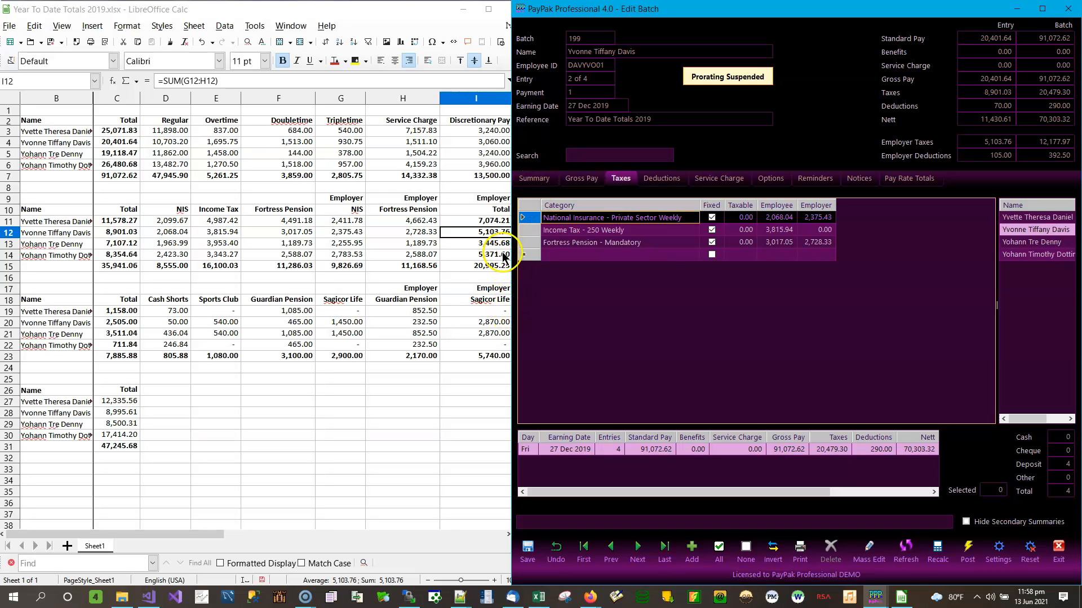
left_click(1041, 242)
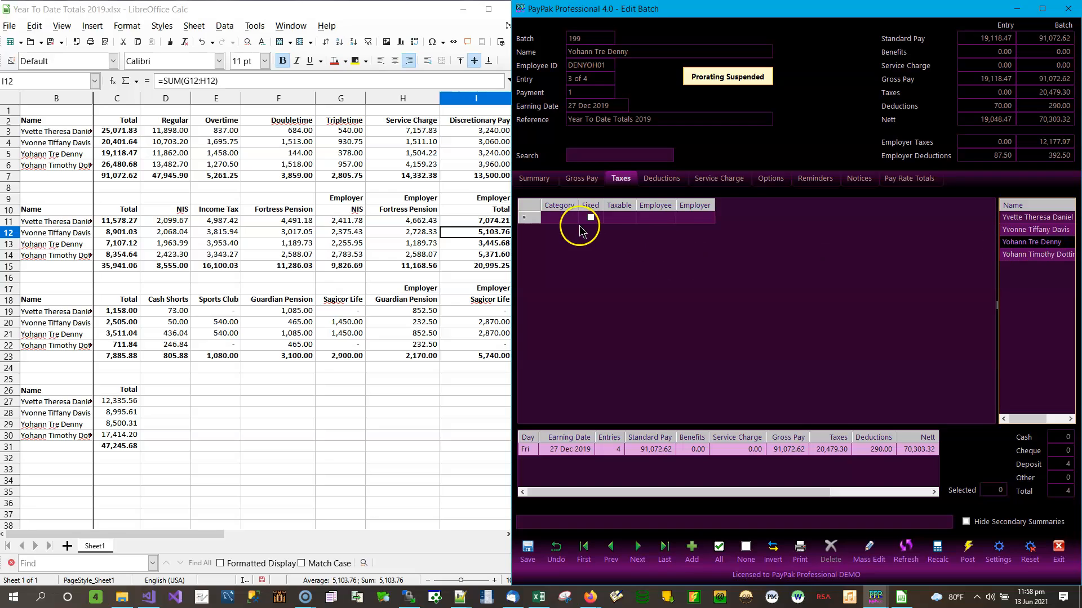
Add a National Insurance Private Sector Weekly (BBNIS—WR) tax line for the third employee
left_click(577, 220)
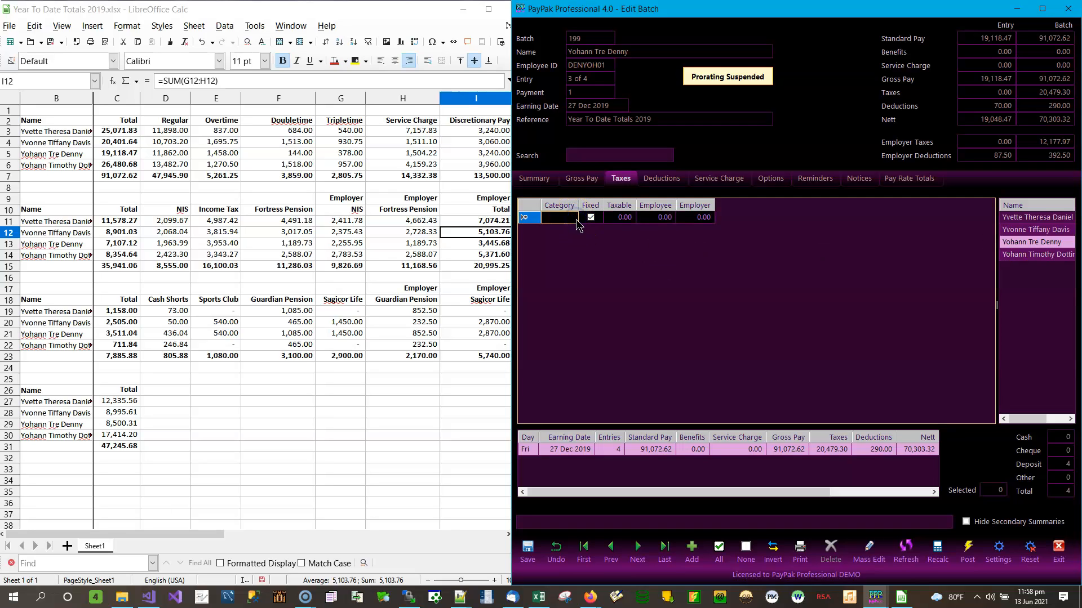
left_click(577, 220)
left_click(573, 218)
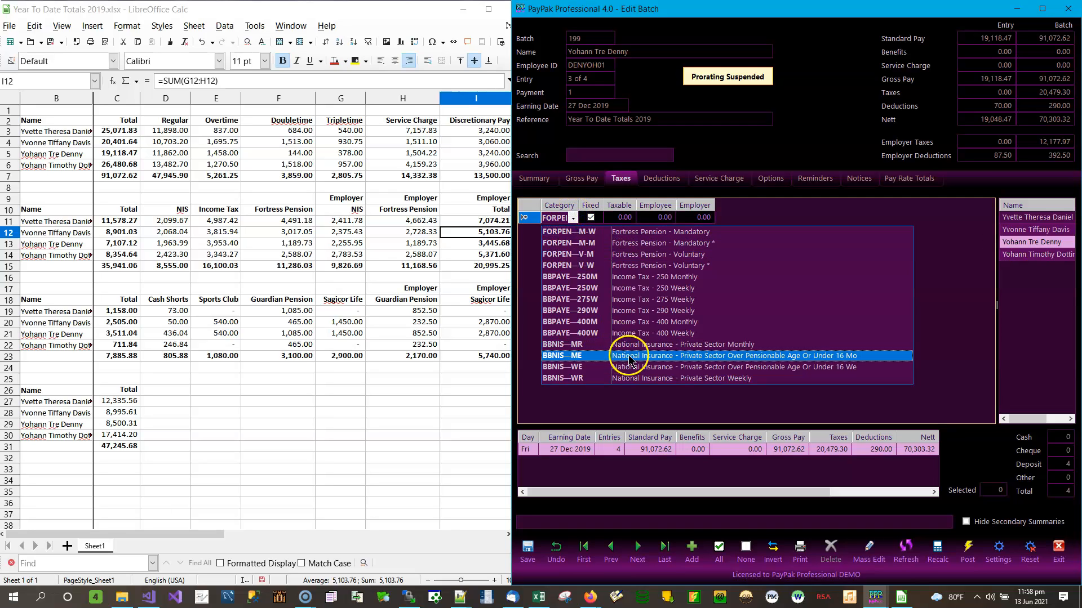
left_click(617, 378)
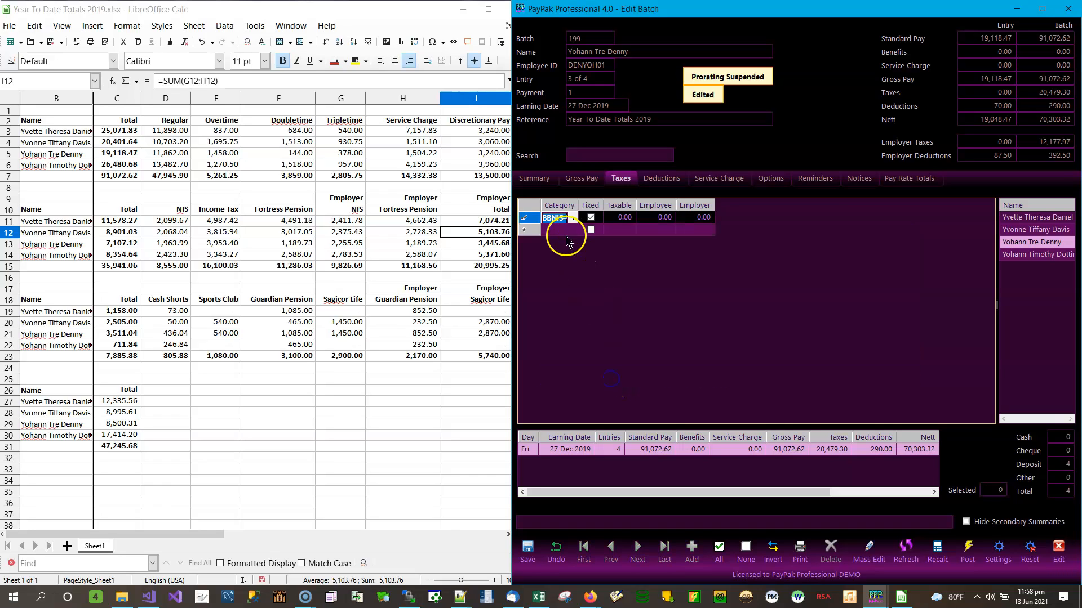
left_click(566, 231)
Add Income Tax 250 Weekly (BBPAYE—250W) and Fortress Pension Mandatory (FORPEN—M-W) tax lines
left_click(696, 231)
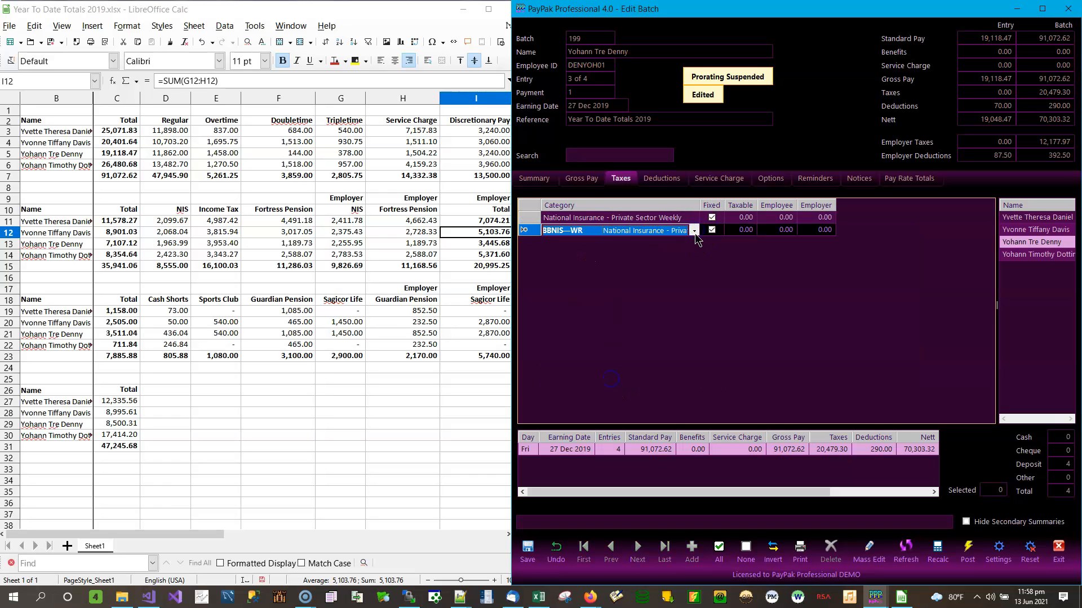
left_click(695, 231)
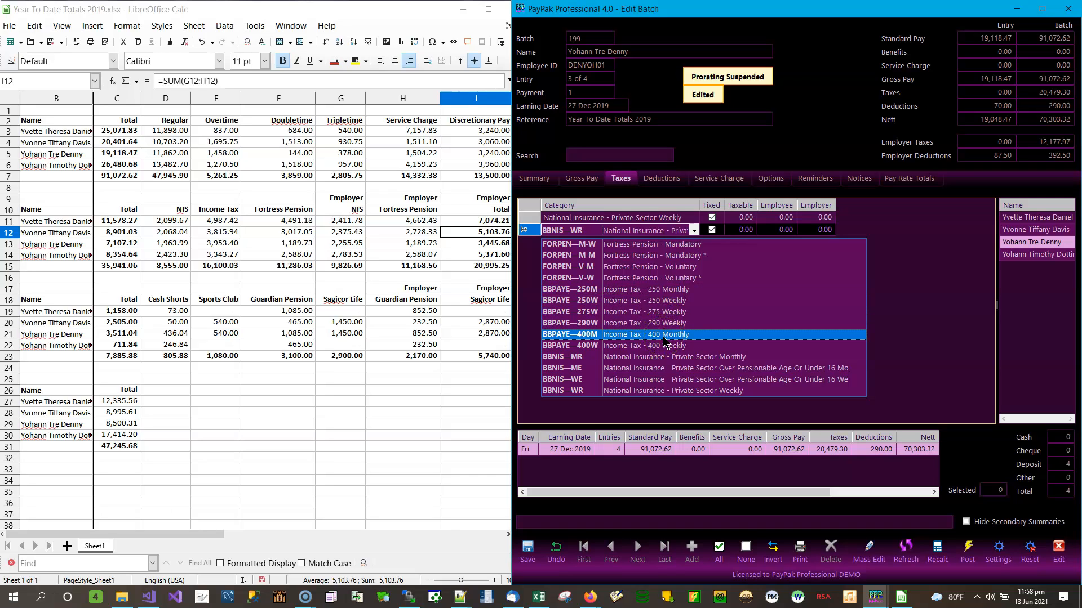
left_click(658, 300)
left_click(694, 246)
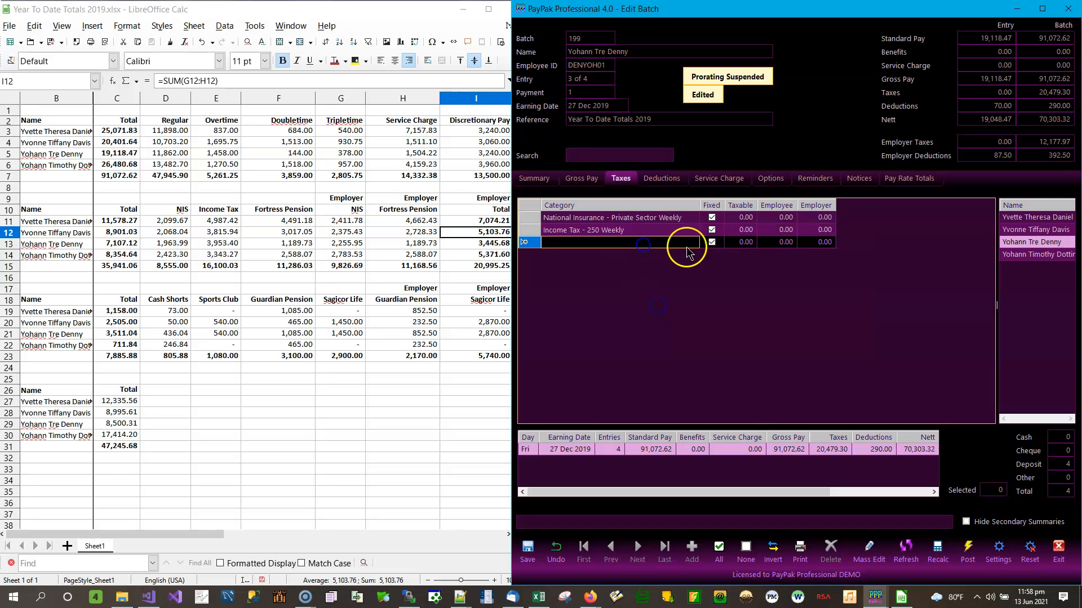
left_click(694, 246)
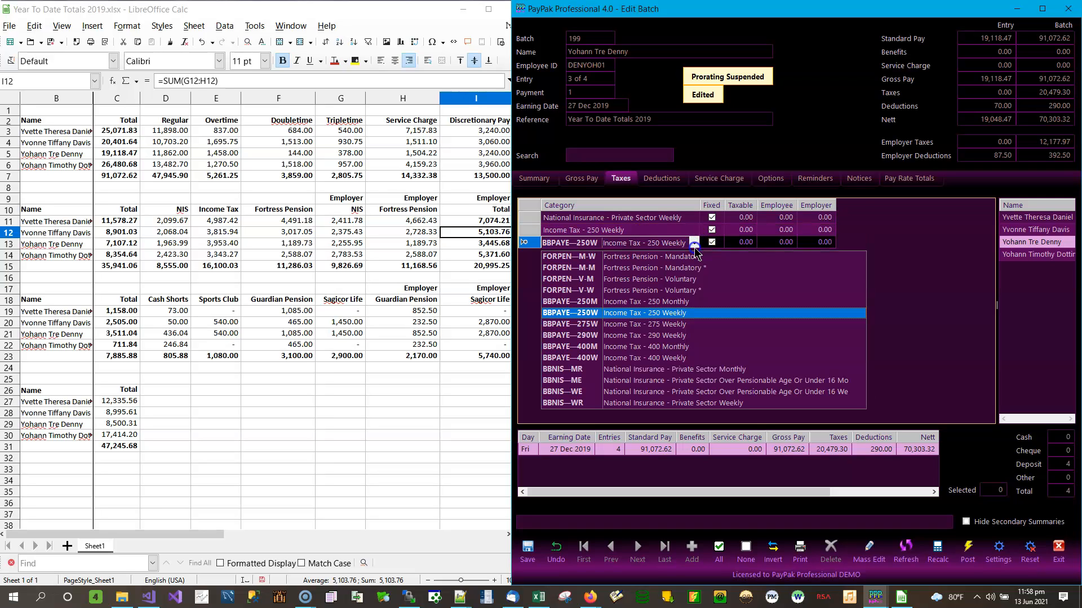
left_click(634, 260)
left_click(743, 244)
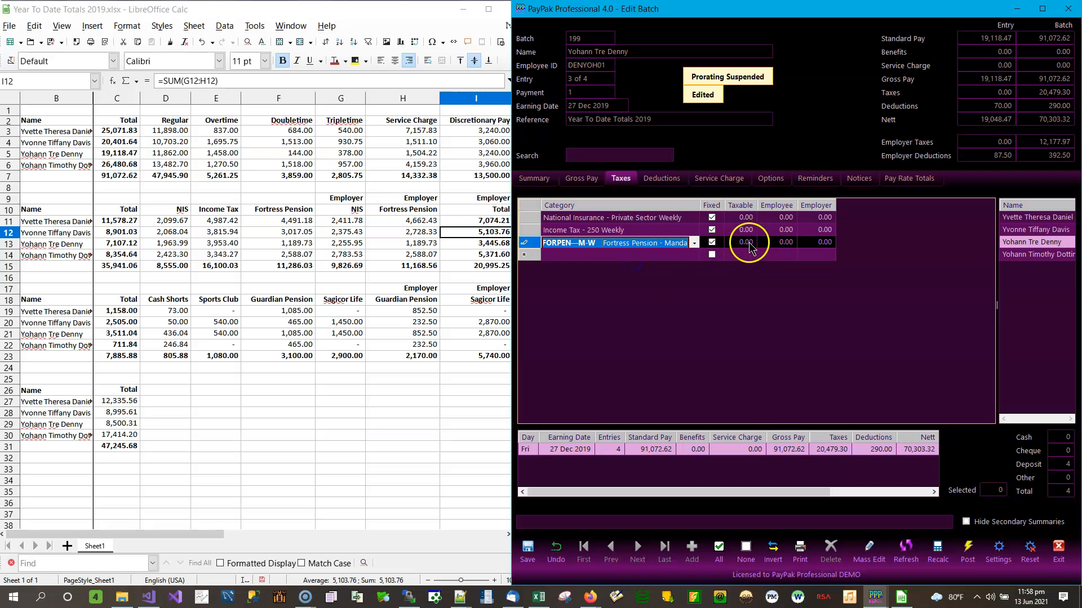
Enter National Insurance amounts: taxable 0, employee 1,963.99, employer 2,375.43
left_click(745, 221)
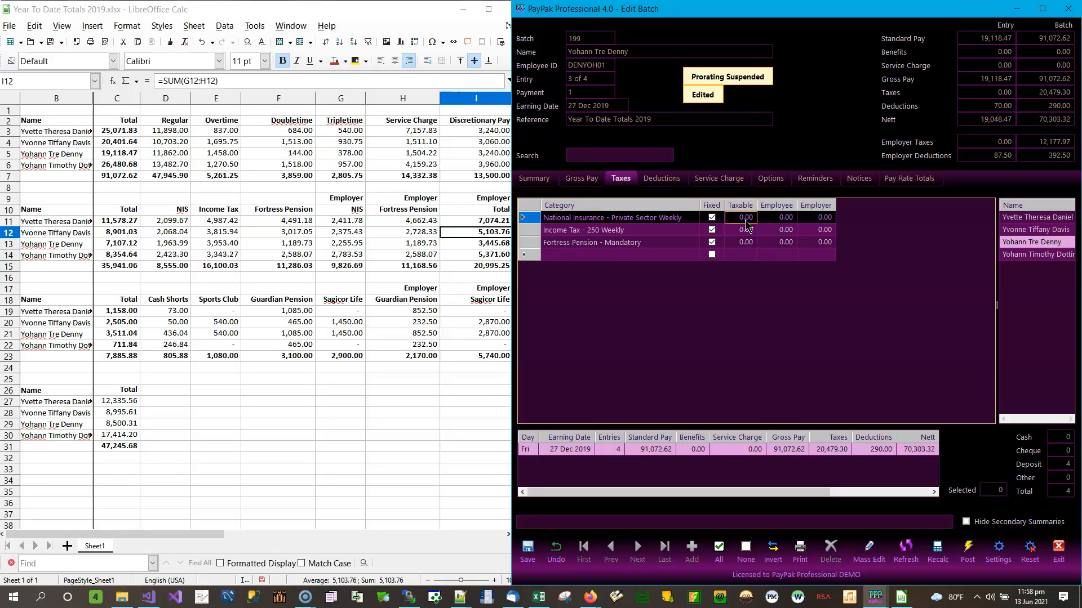
type("19.9")
key("Tab")
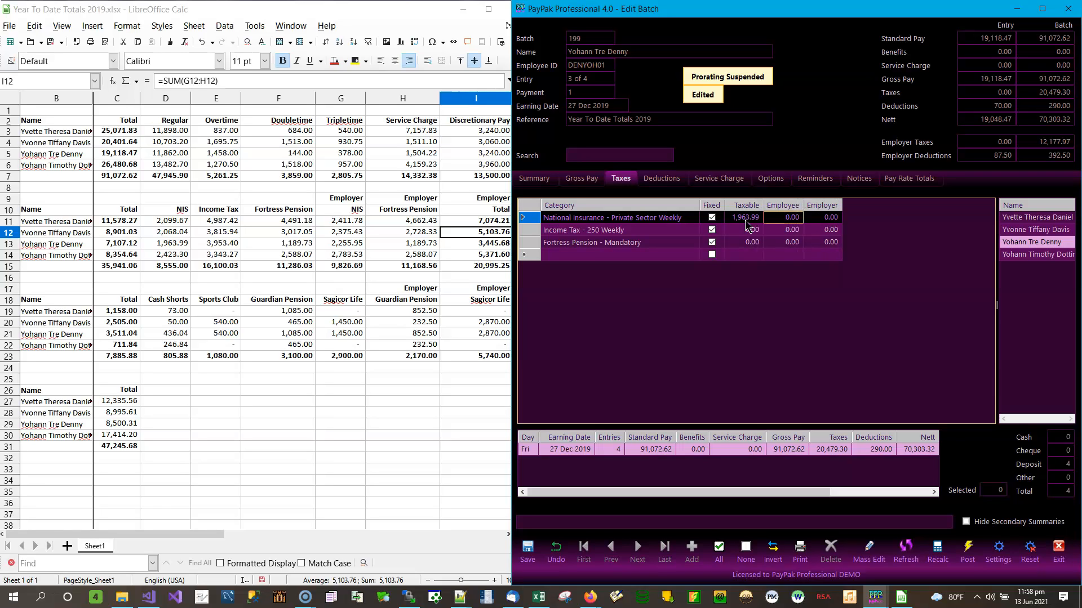
left_click(746, 221)
type("0")
key("Tab")
type("1,9")
type("63.99")
key("Tab")
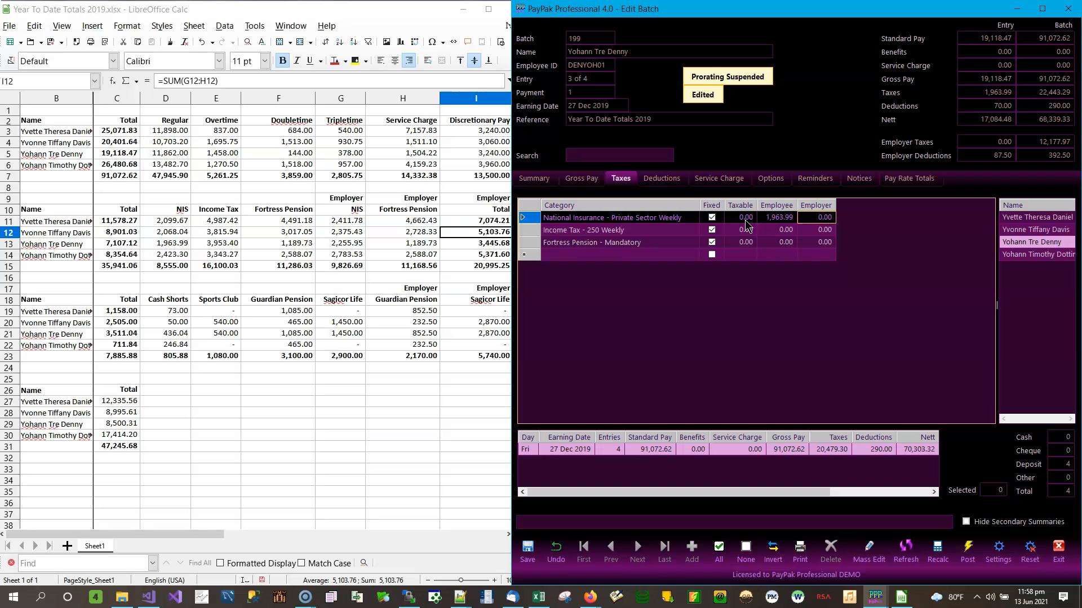
type("2,3")
type("75.43")
key("Tab")
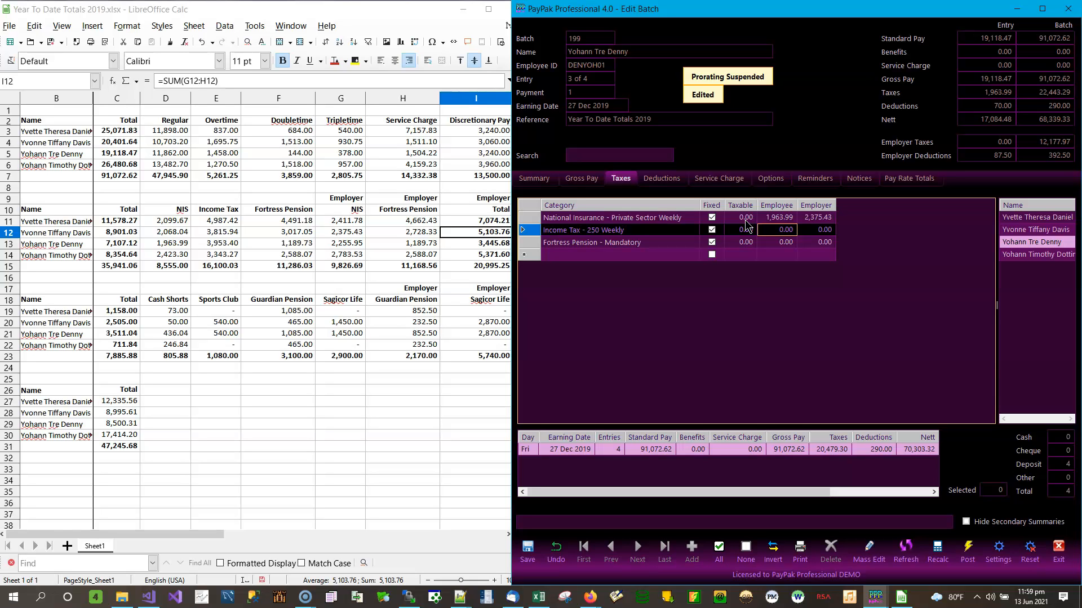
Correct the National Insurance employer amount to 2,255.95
key("shift+Tab")
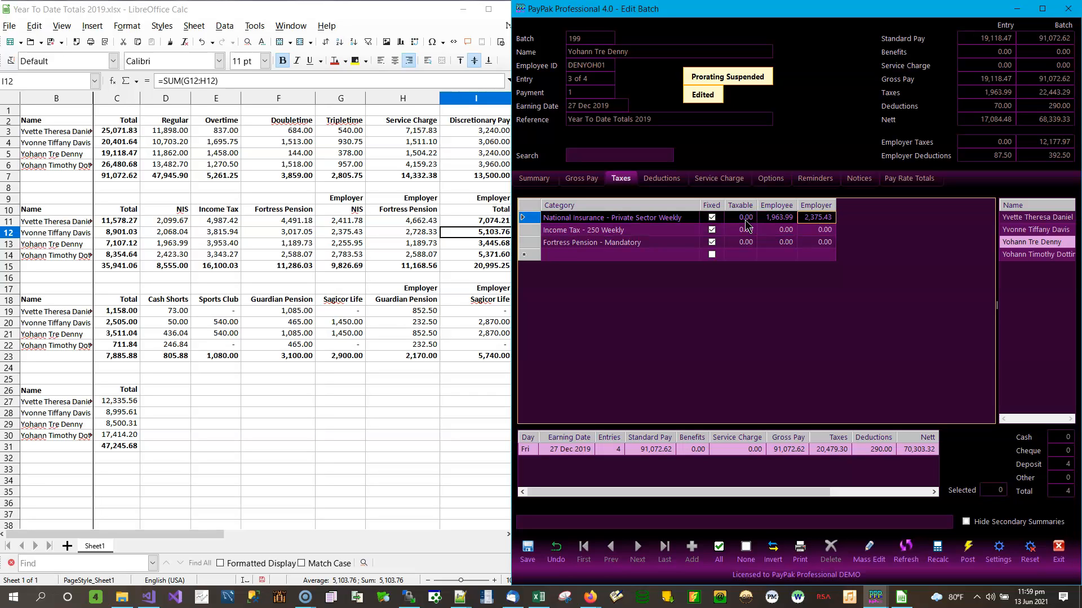
type("2255.95")
key("Tab")
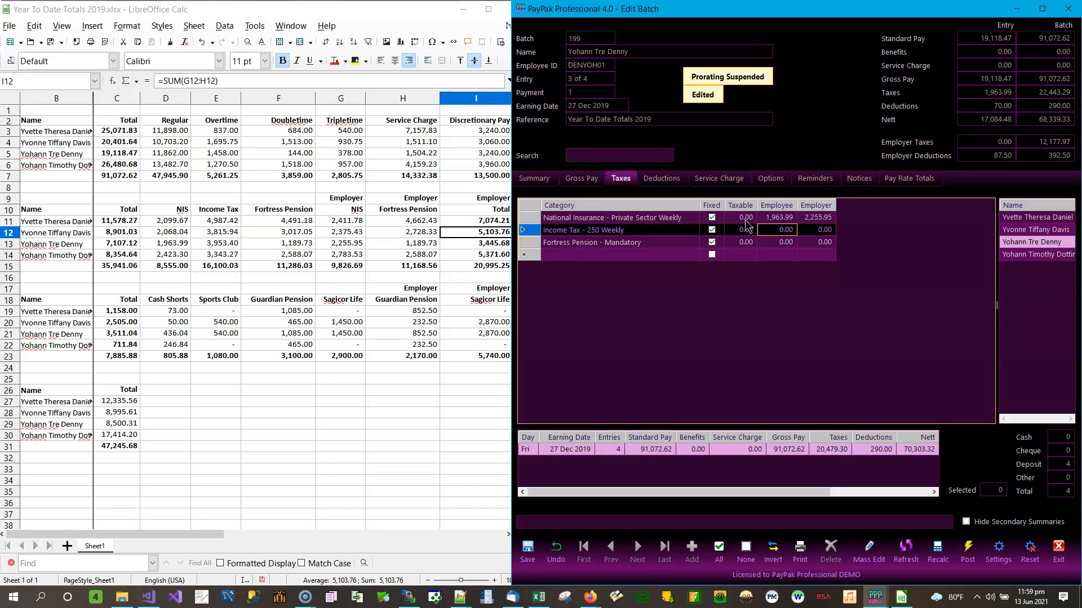
key("Up")
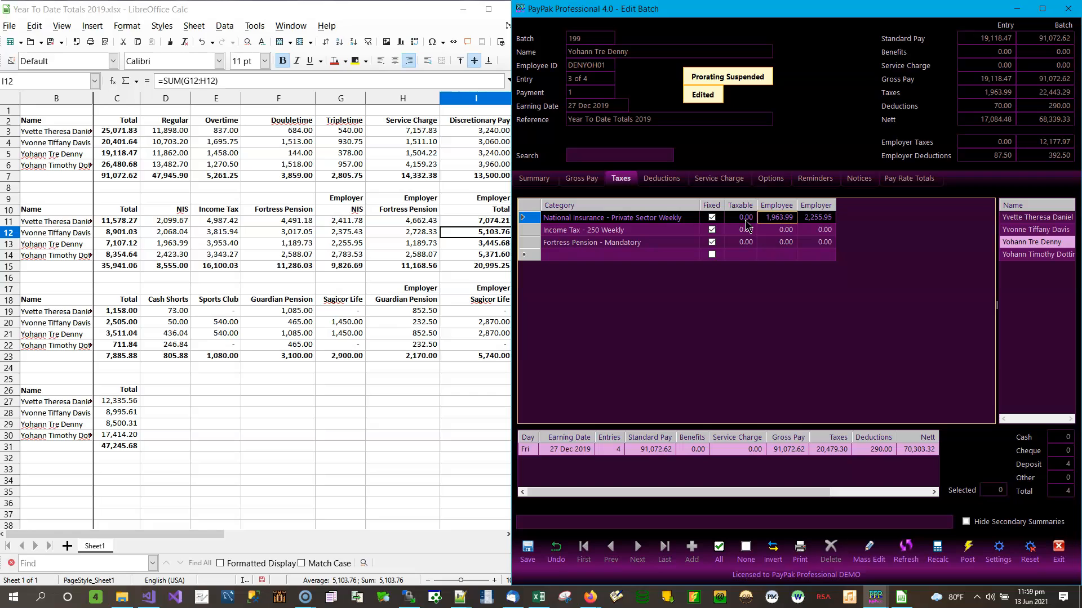
Enter income tax 3,953.40 and Fortress pension 1,189.73 employee and employer, then save
key("Down")
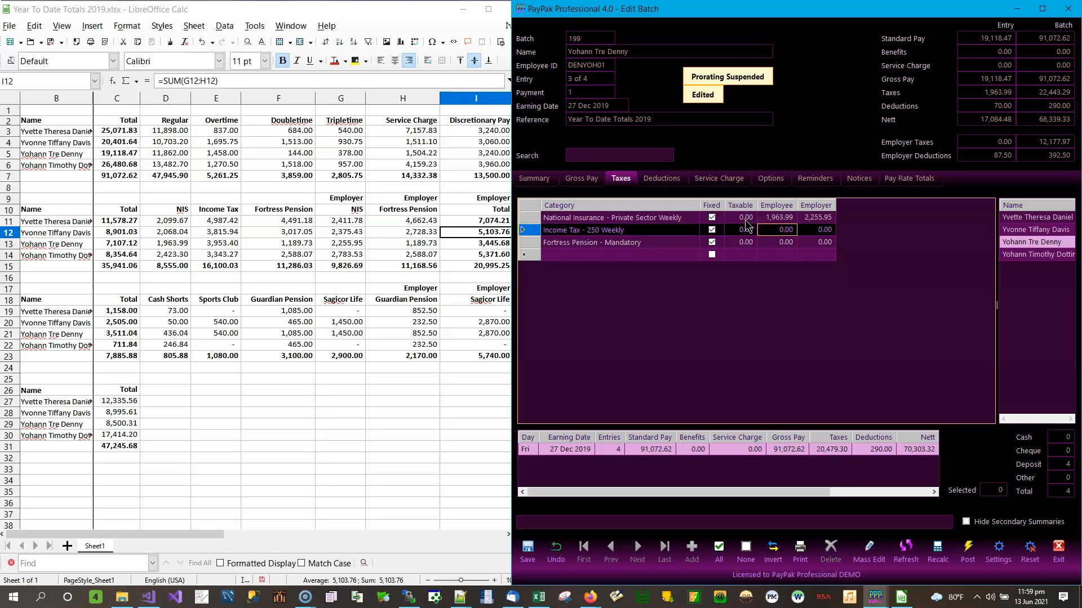
type("3,95")
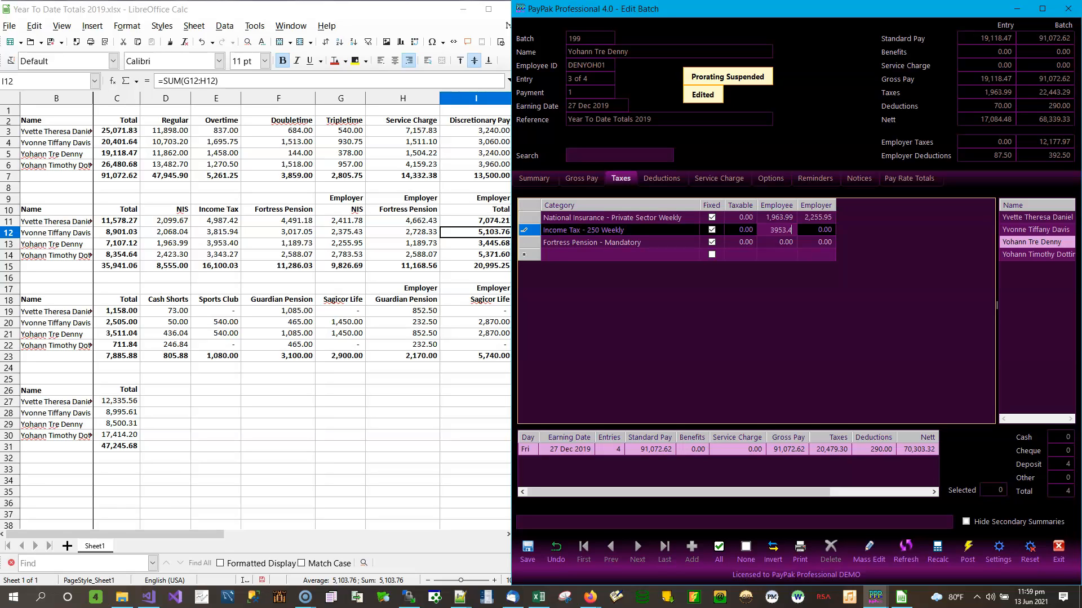
type("3.4")
key("Return")
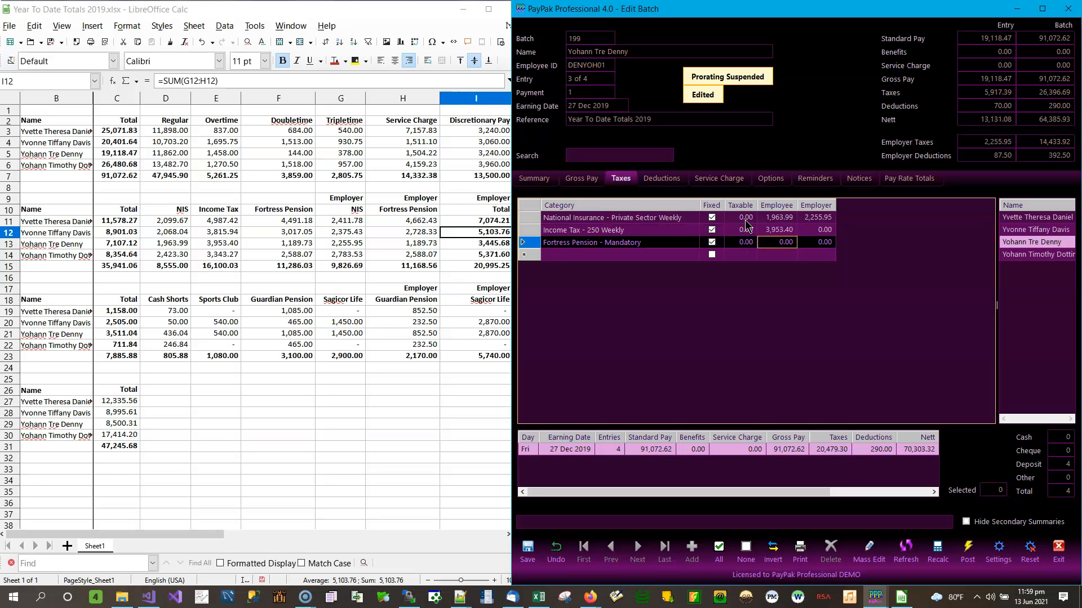
type("2")
key("Tab")
type("1")
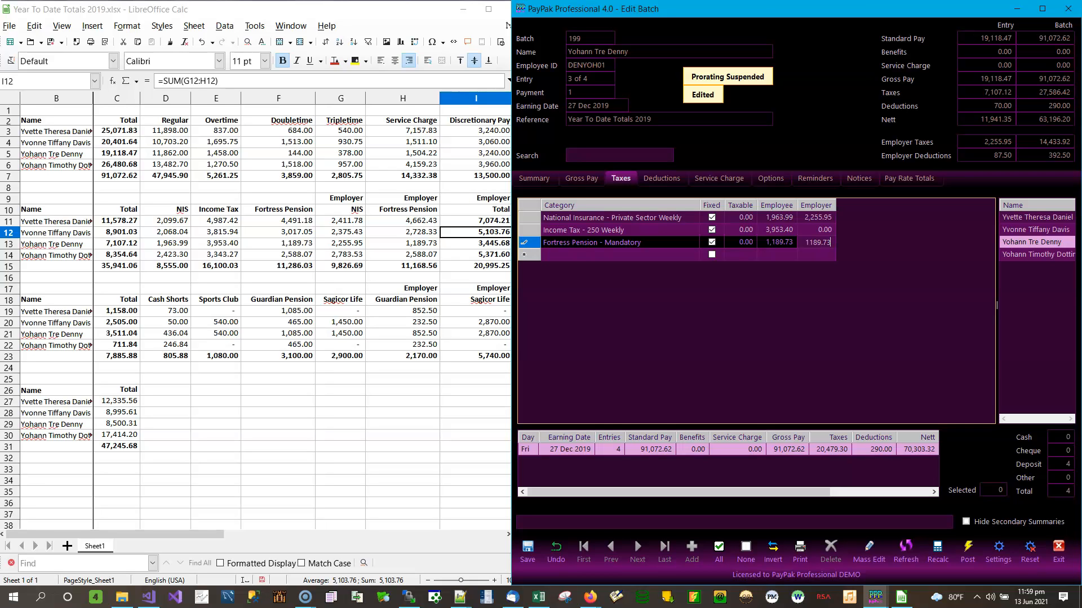
key("Return")
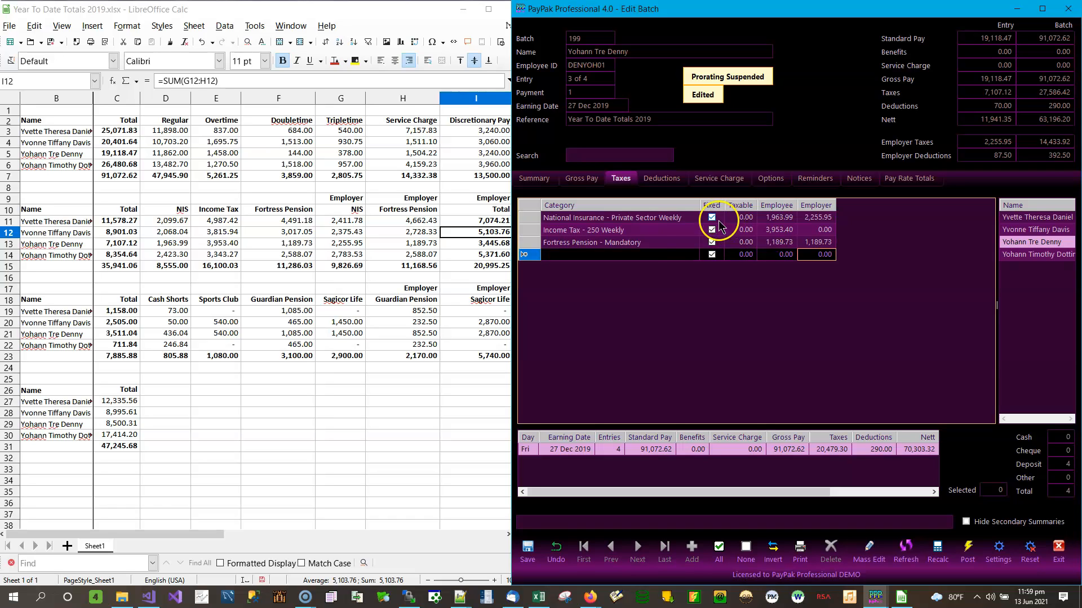
left_click(528, 550)
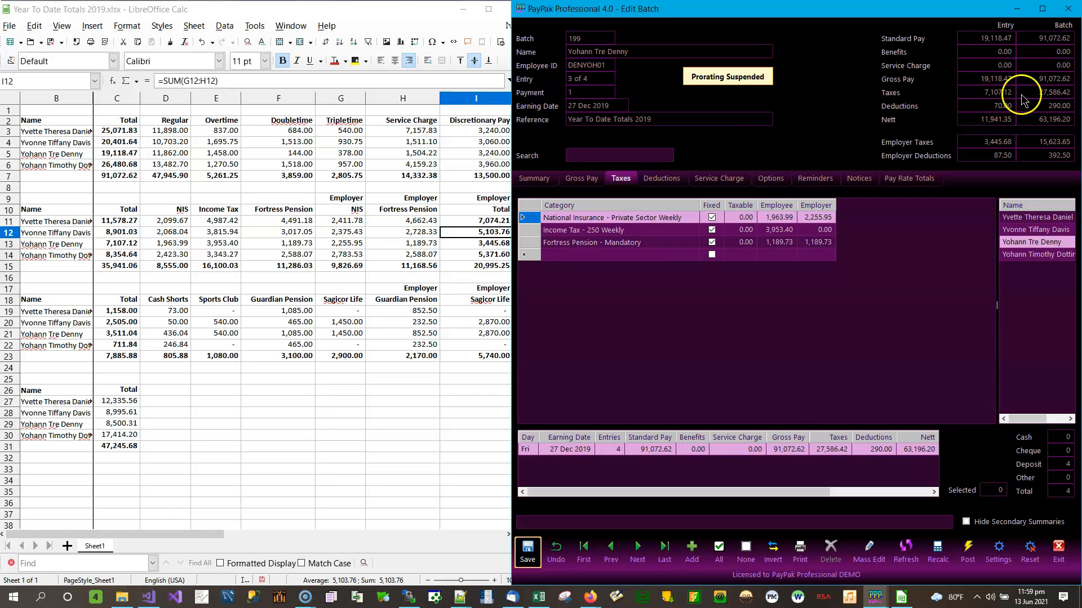
left_click(1022, 256)
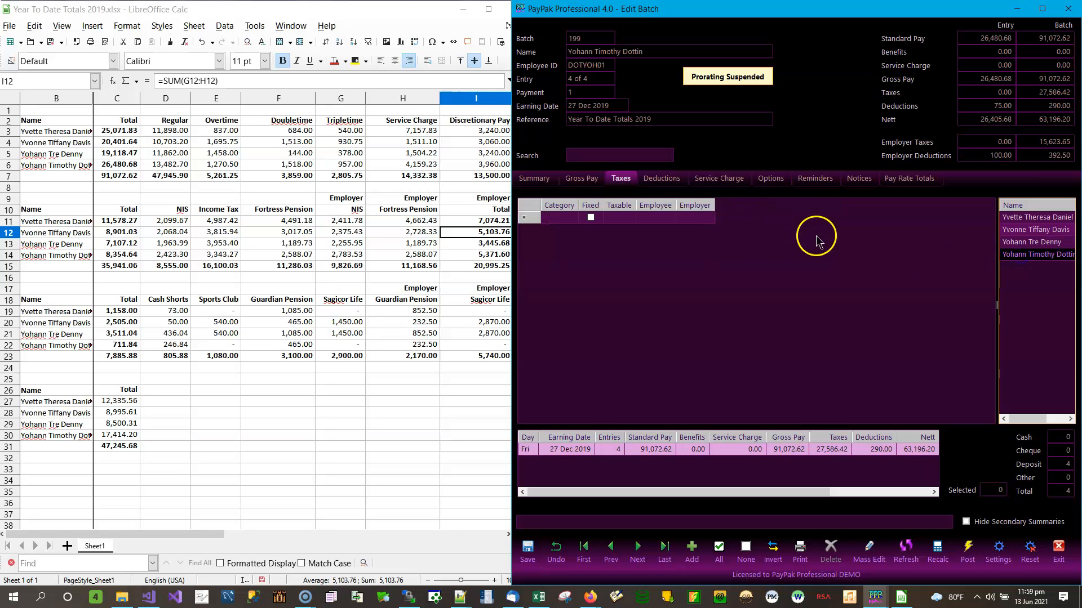
Give entry 4 of 4 BBNIS—WR, BBPAYE—250W and FORPEN—M-W tax lines
left_click(574, 220)
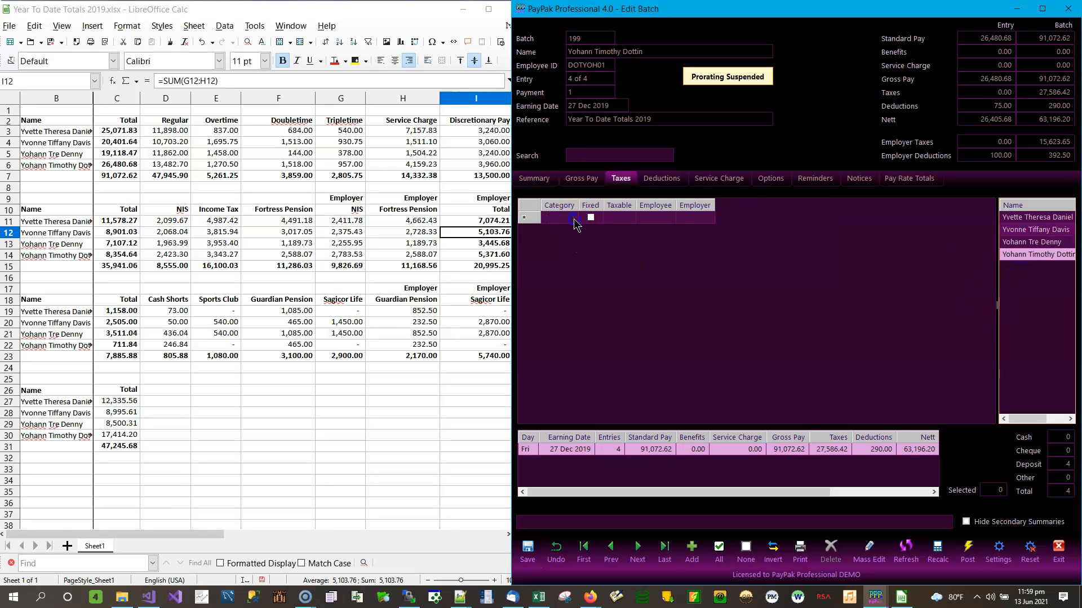
left_click(573, 218)
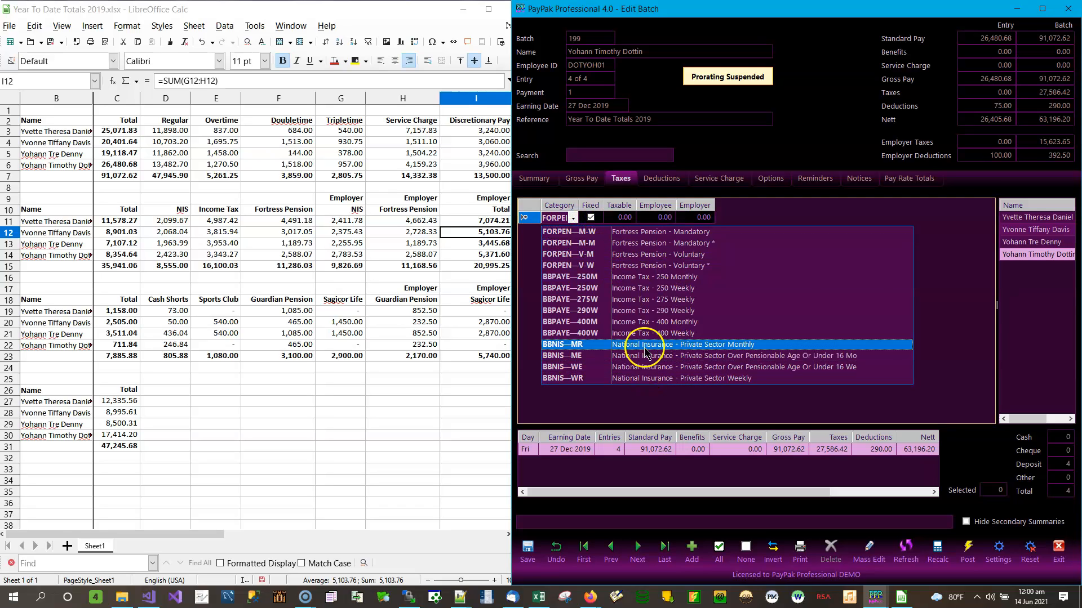
left_click(630, 379)
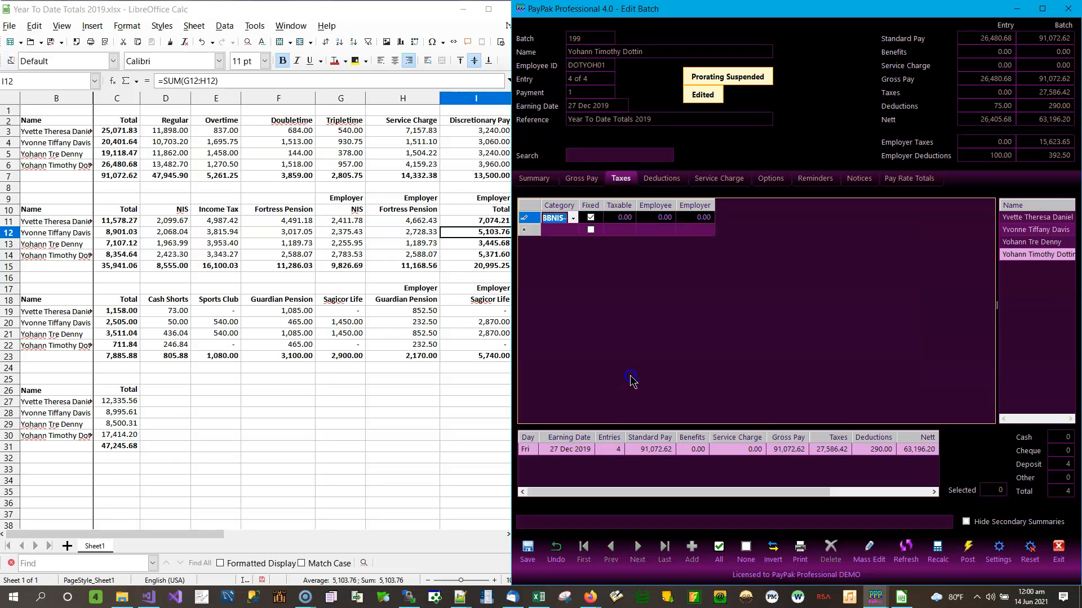
left_click(566, 231)
left_click(694, 230)
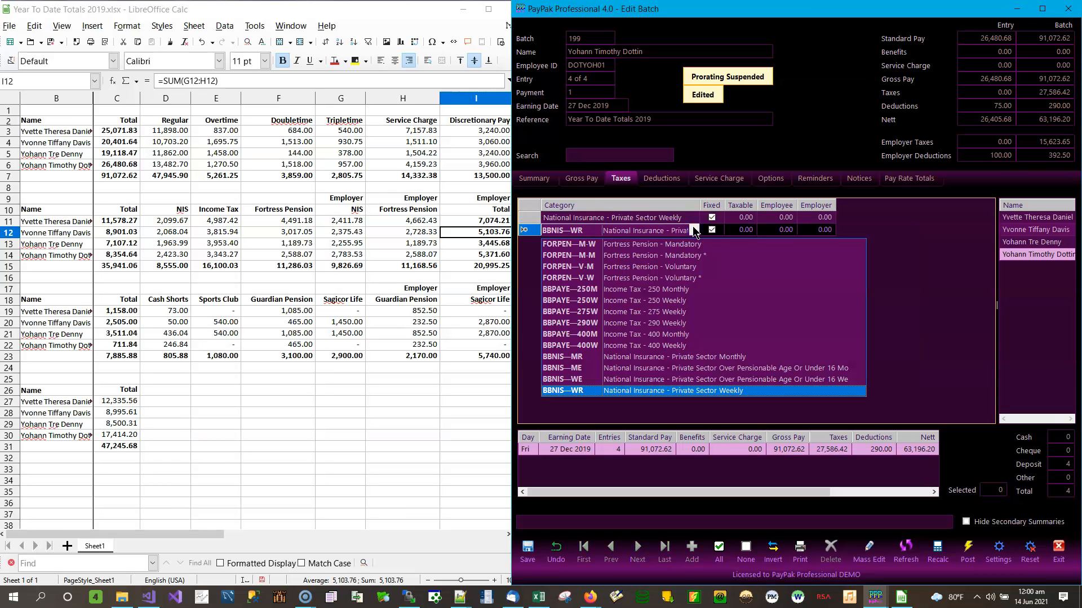
left_click(635, 299)
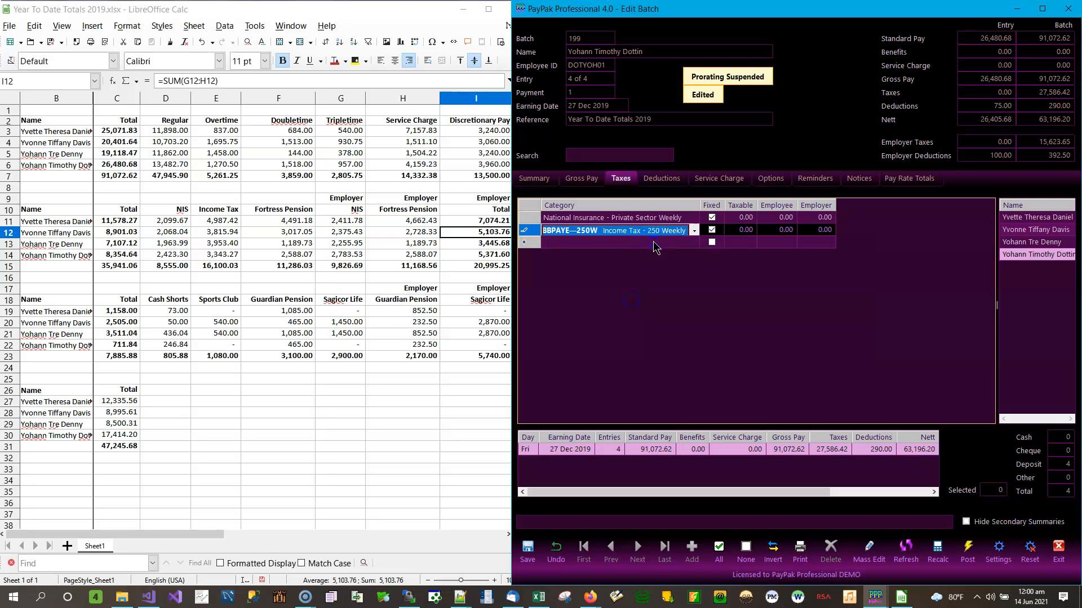
left_click(696, 243)
left_click(694, 242)
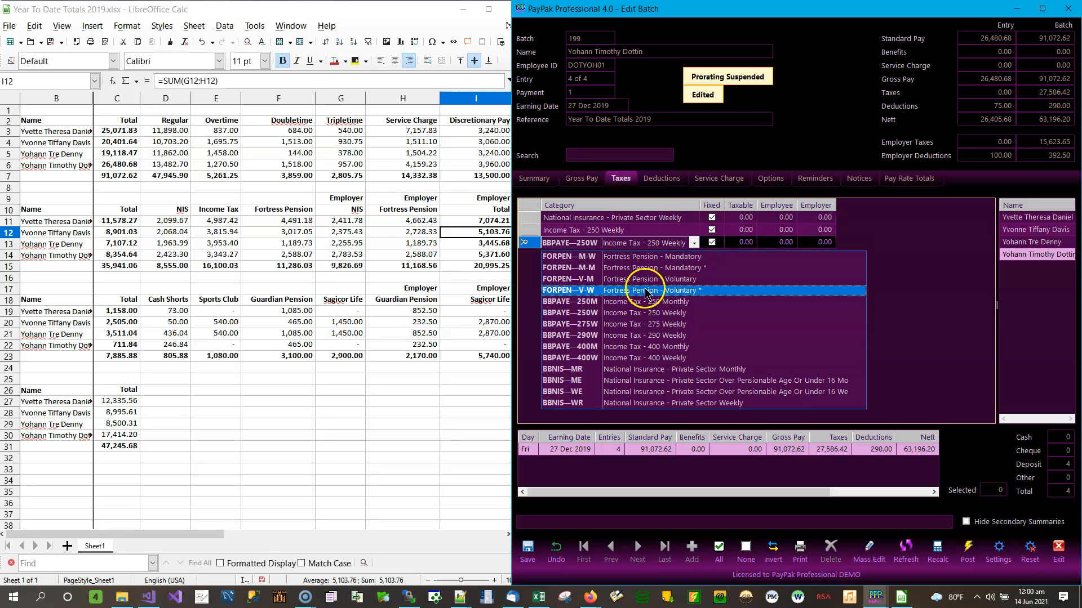
left_click(602, 257)
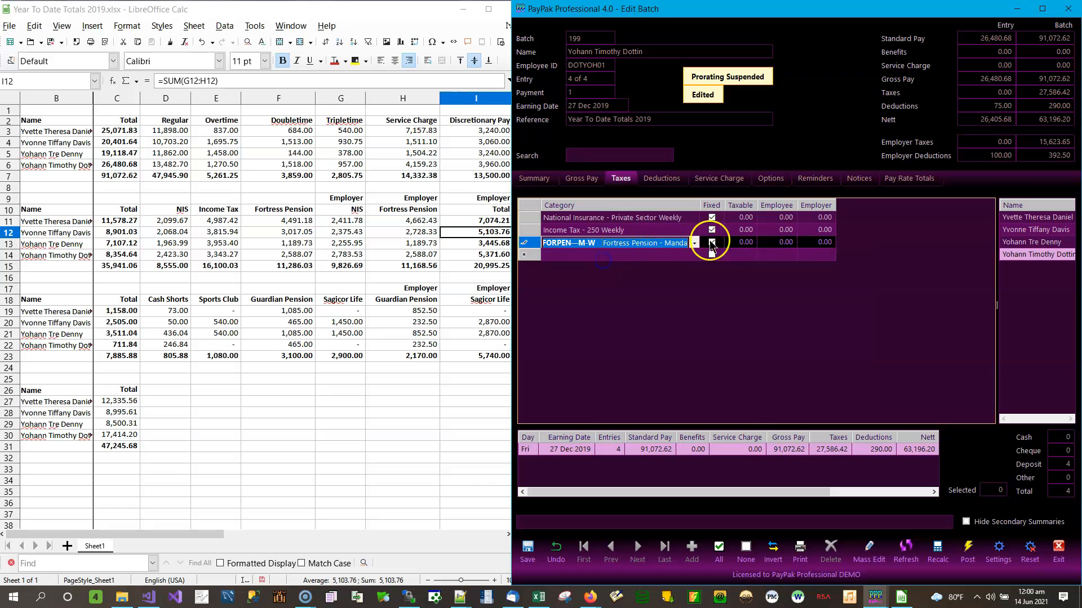
Enter the fourth employee's National Insurance employer amount 2,783.53 and income tax 3,343.47
left_click(786, 219)
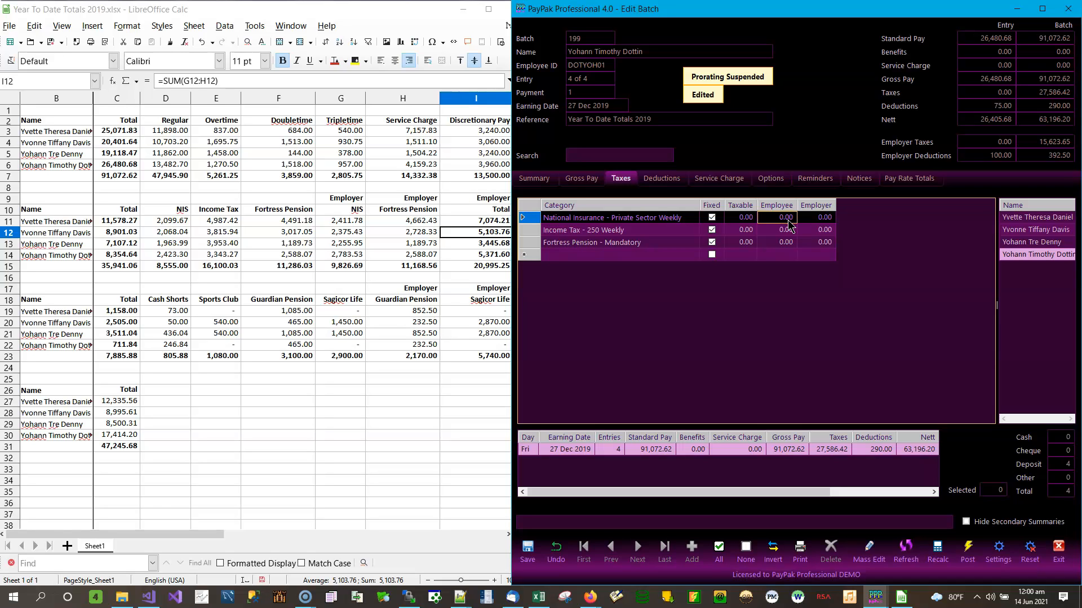
left_click(788, 219)
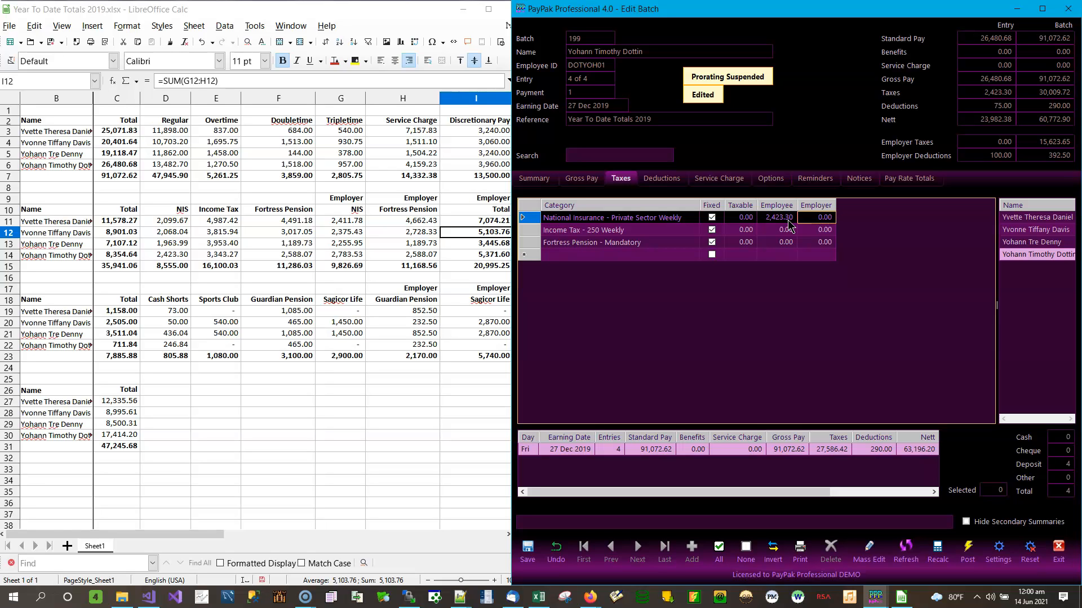
type("2,7")
type("83.53")
key("Return")
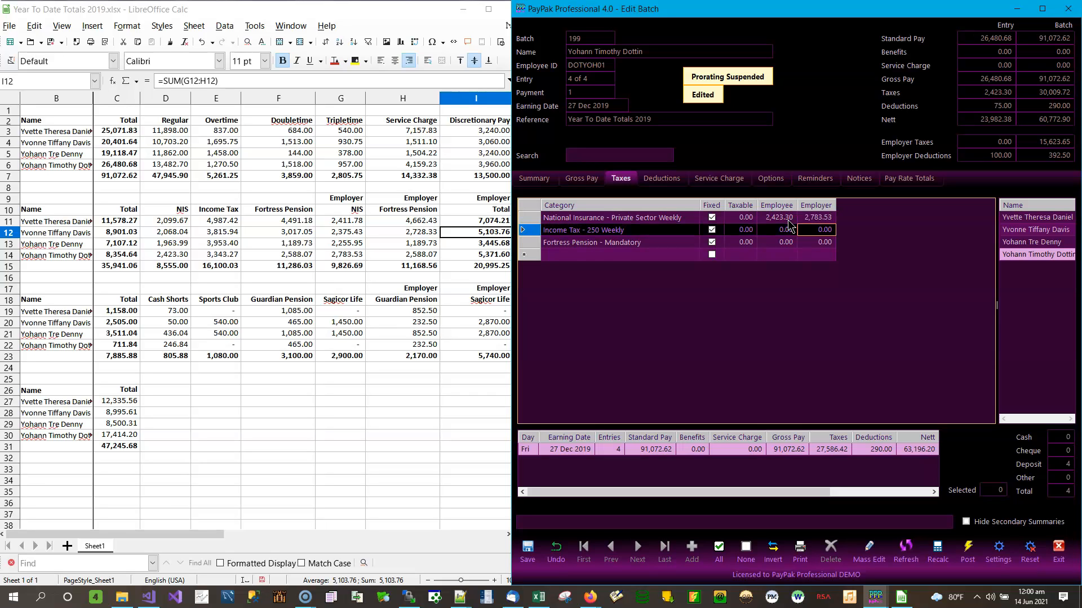
key("Left")
type("33")
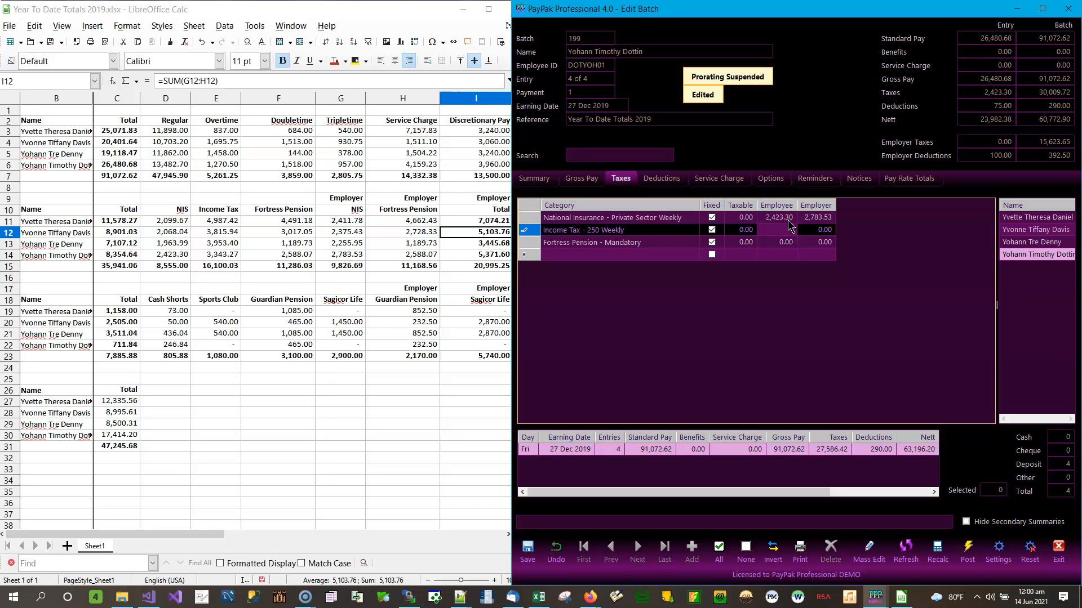
key("Right")
key("Down")
key("Left")
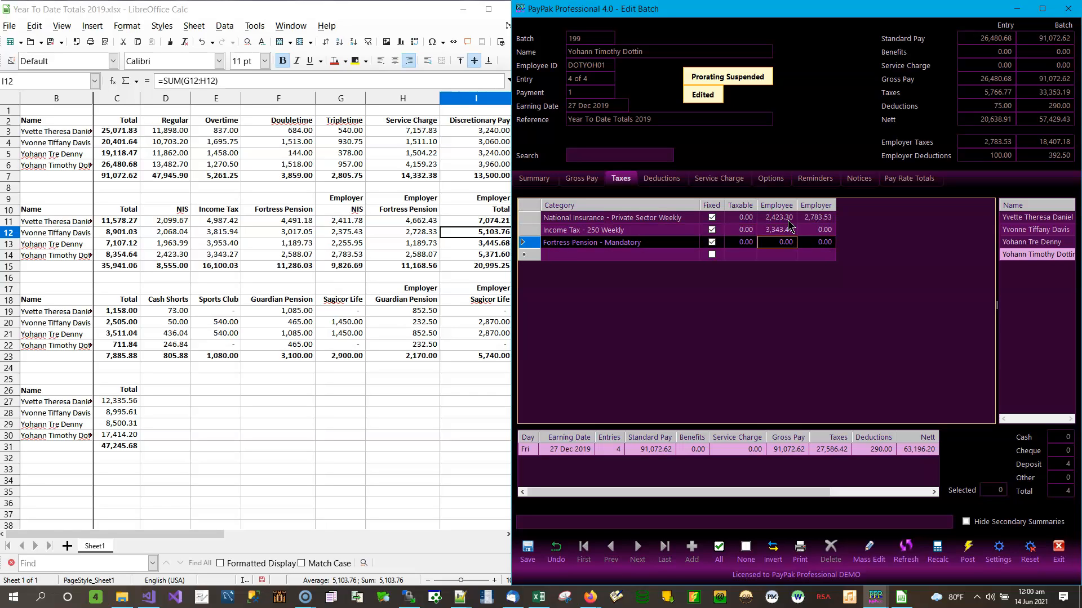
Enter Fortress pension 2,588.07 for both employee and employer, then save
type("2,58")
type("8.07")
key("Tab")
type("2,")
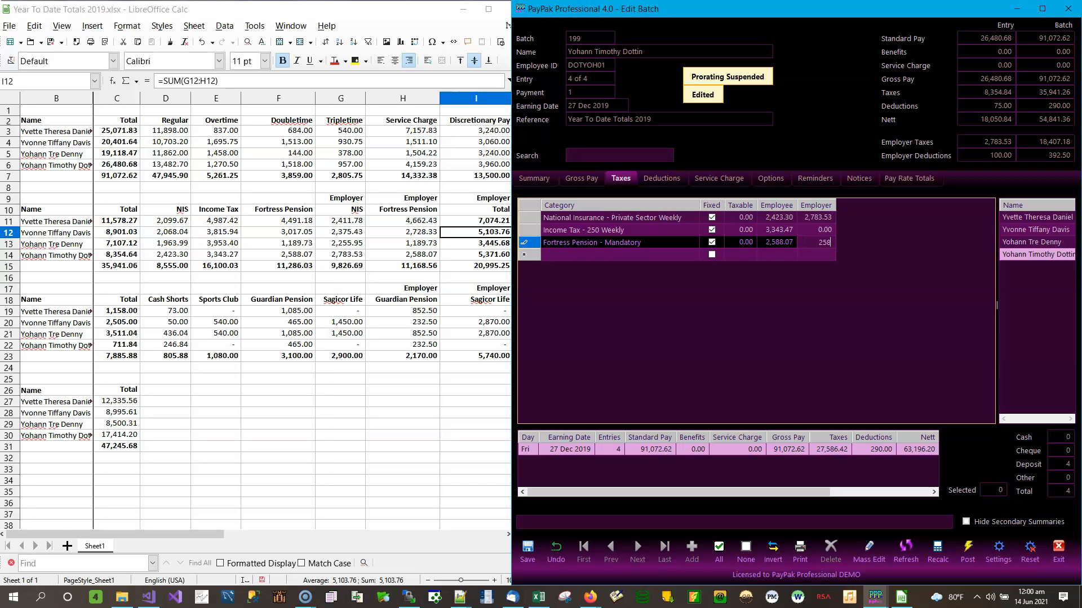
type("588.07")
key("Return")
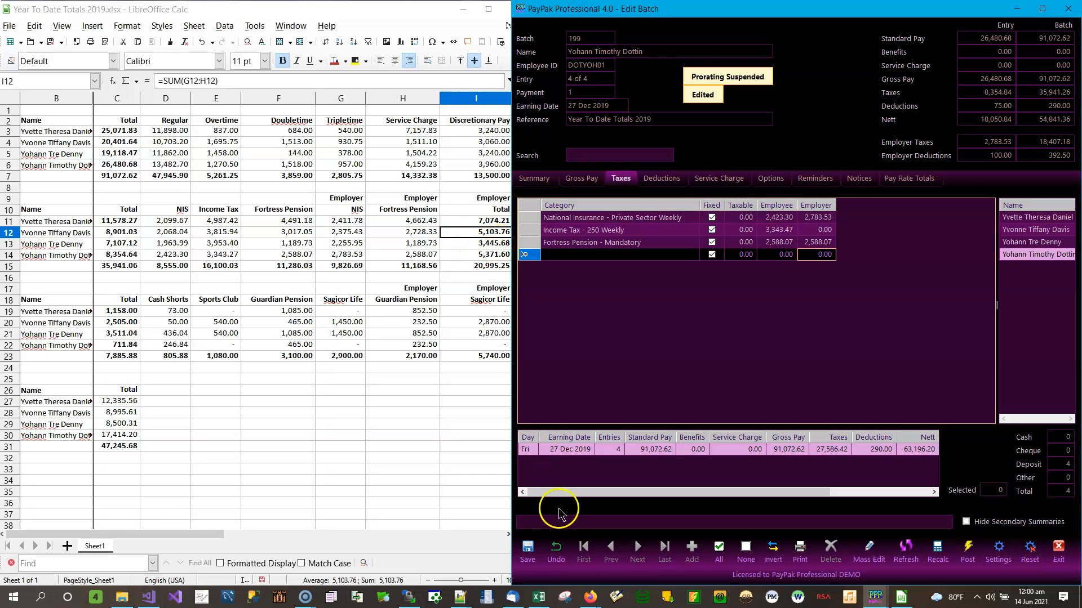
left_click(529, 549)
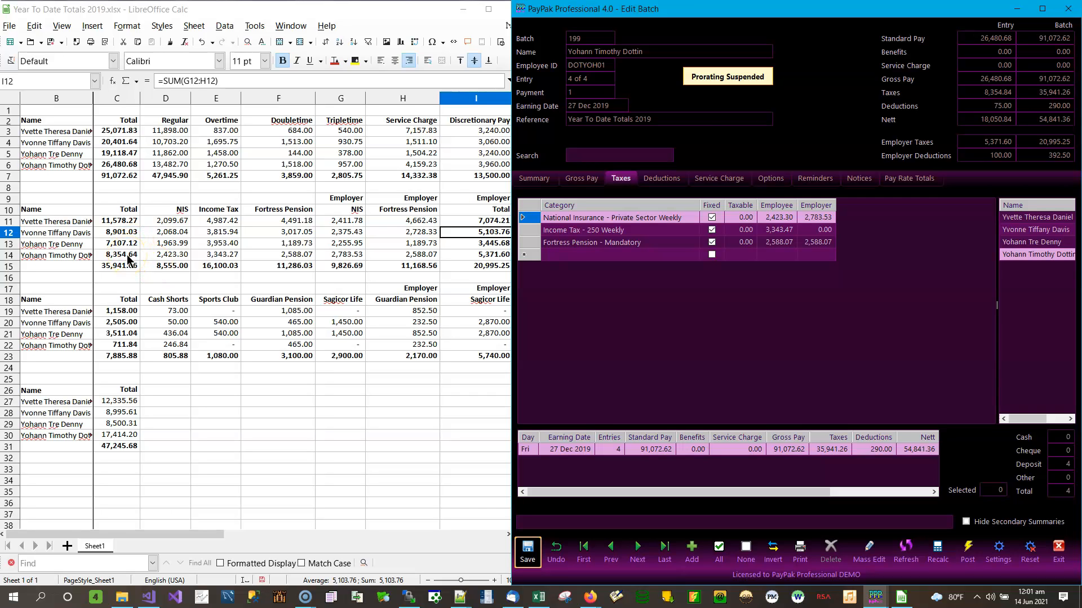
Change the fourth employee's income tax to 3,343.27, save, and compare against the sheet's C15 total
left_click(787, 232)
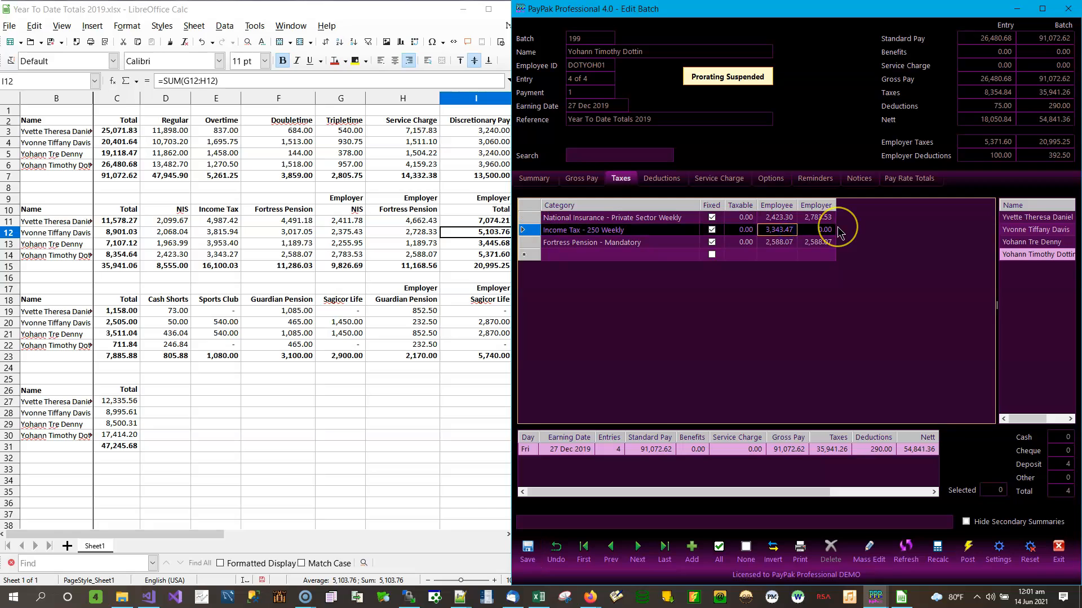
type("3")
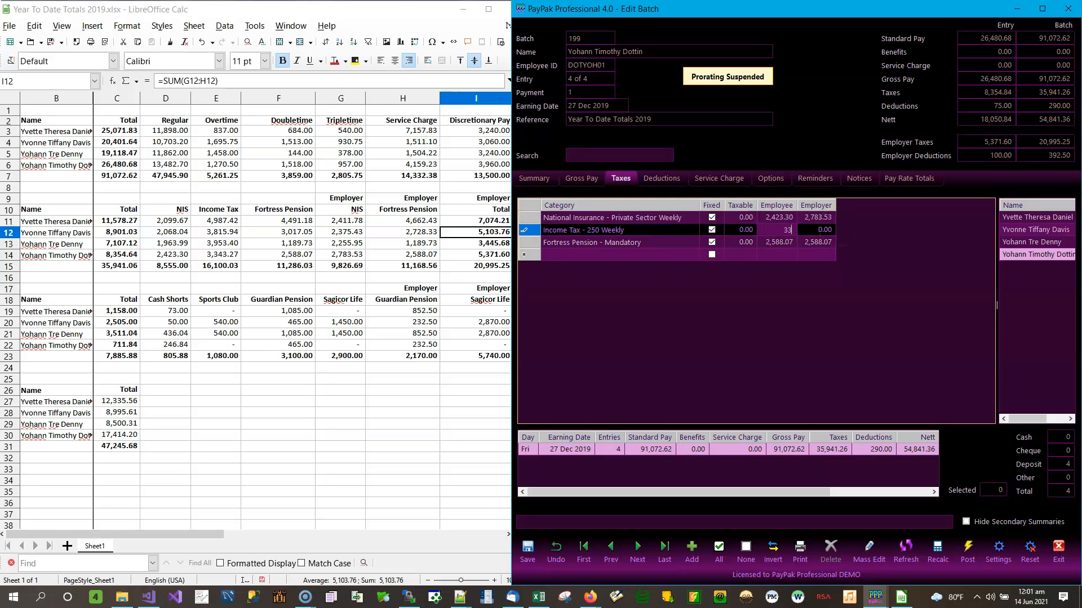
type(",343.27")
key("Return")
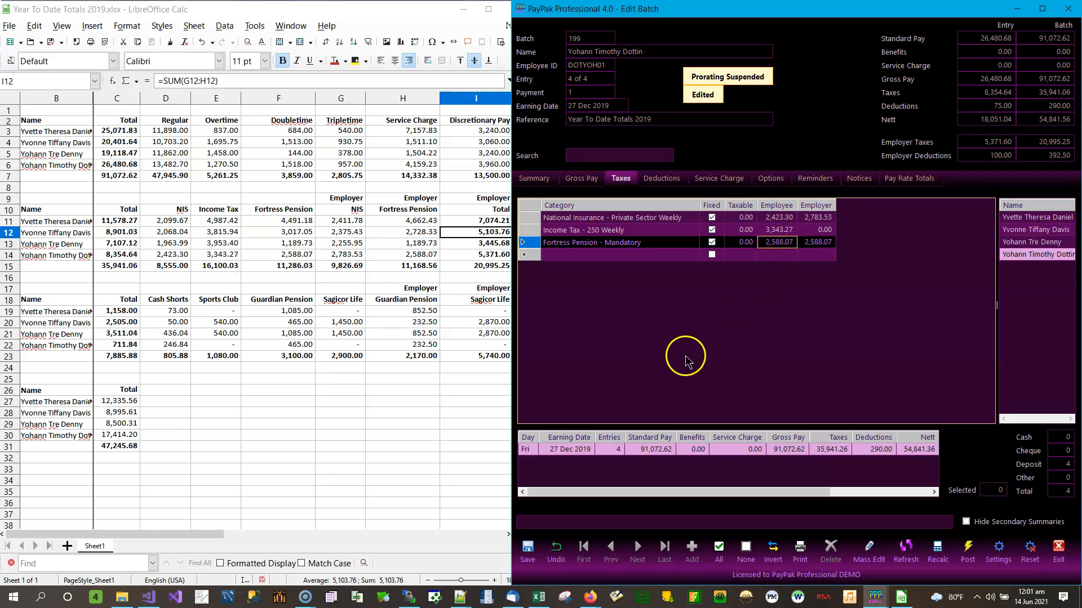
left_click(528, 552)
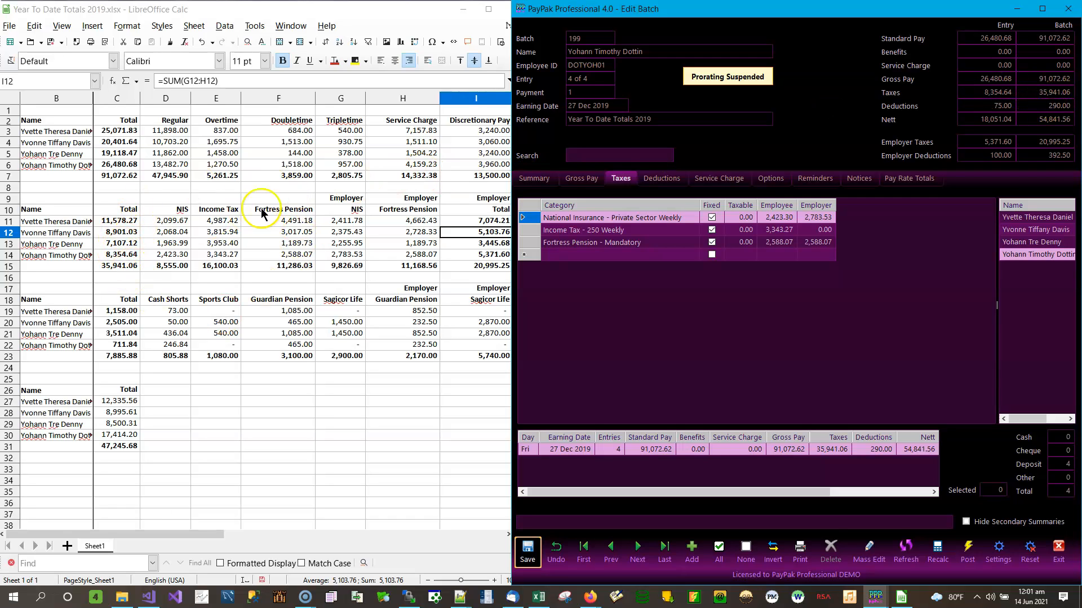
left_click(116, 269)
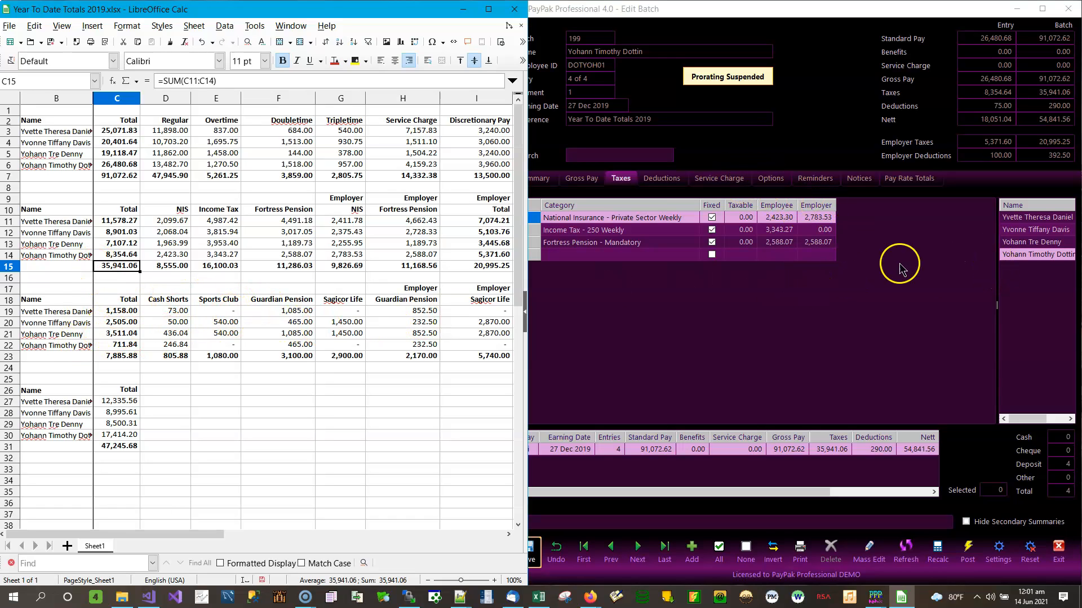
Select the first employee in batch 199 and show their four deduction lines
left_click(1038, 218)
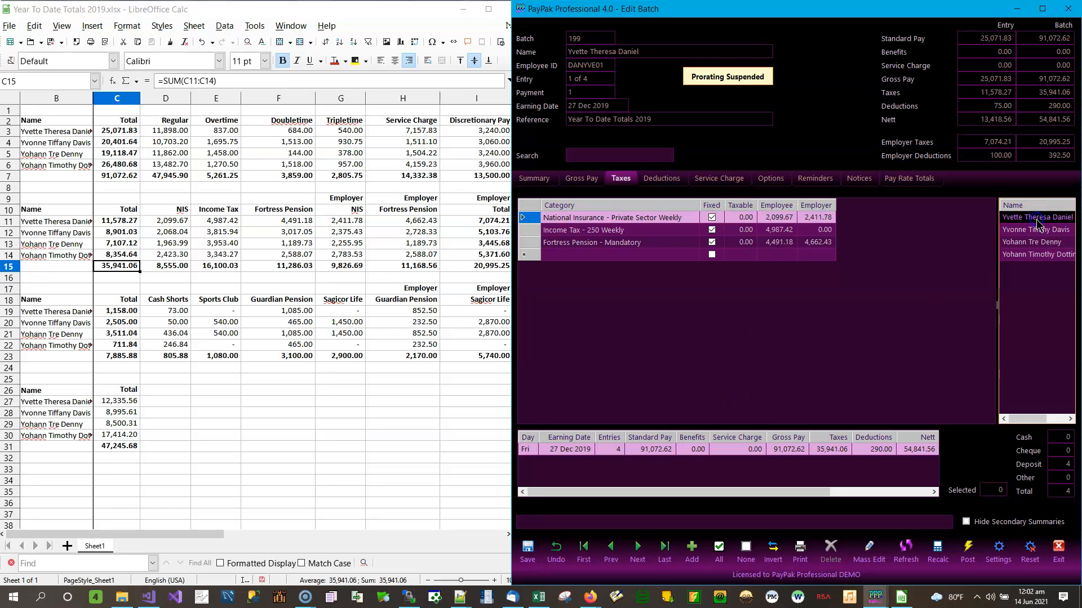
left_click(662, 178)
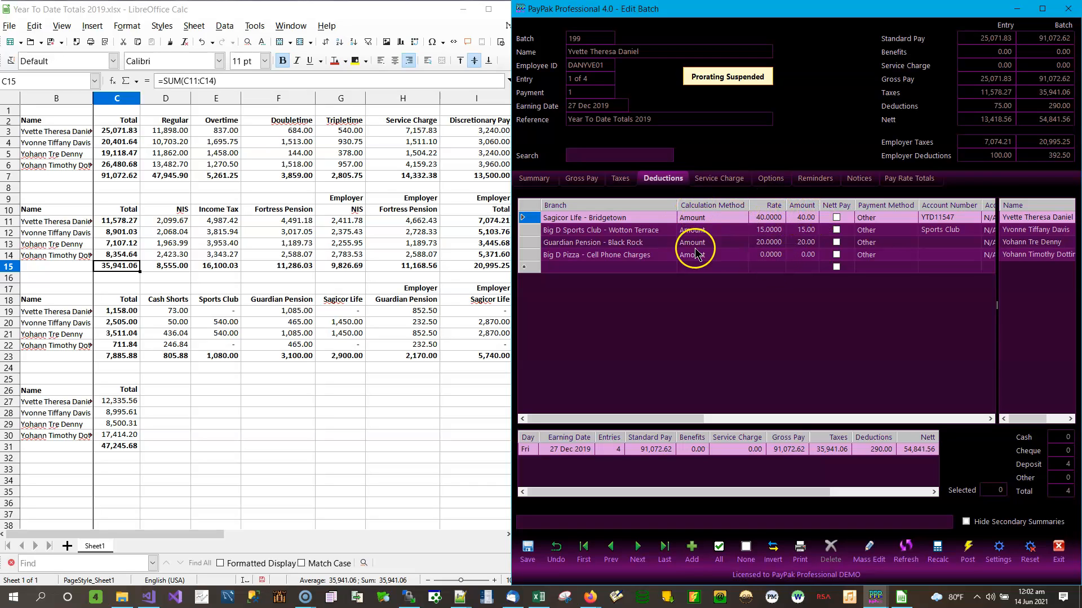
Enter Guardian Pension 1,085.00 and Sagicor Life 73.00, bringing deductions to 1,173.00
left_click(812, 219)
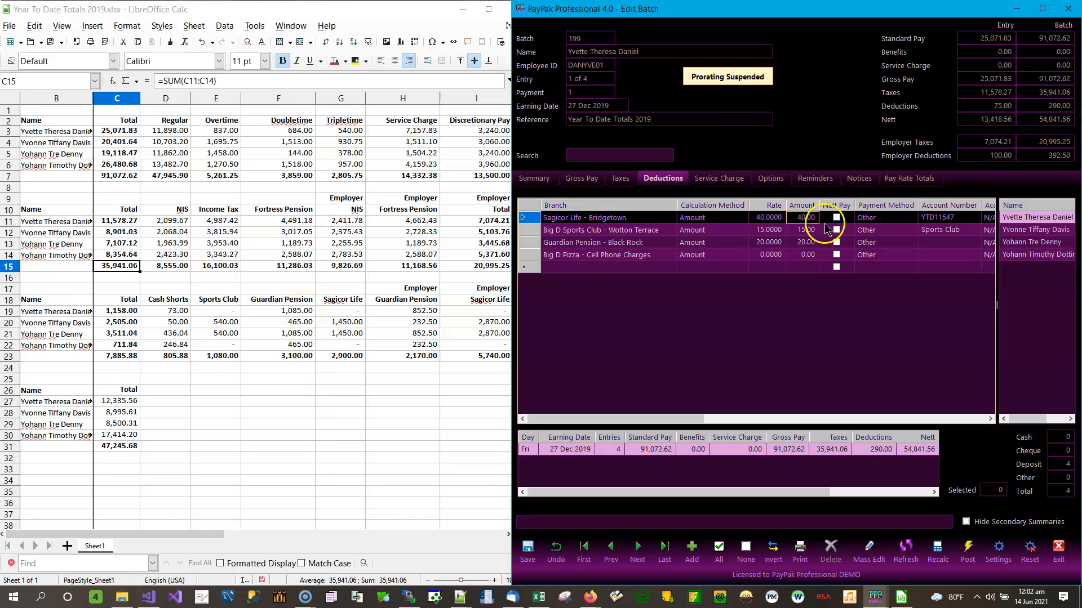
left_click(809, 247)
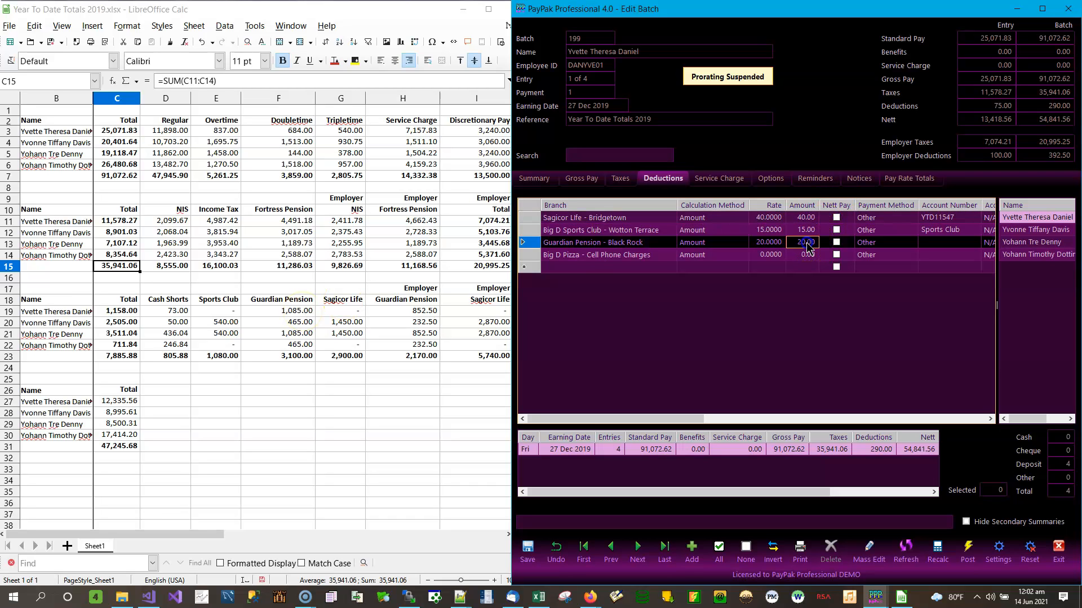
type("1,085")
key("Return")
key("Up")
key("Up")
key("Up")
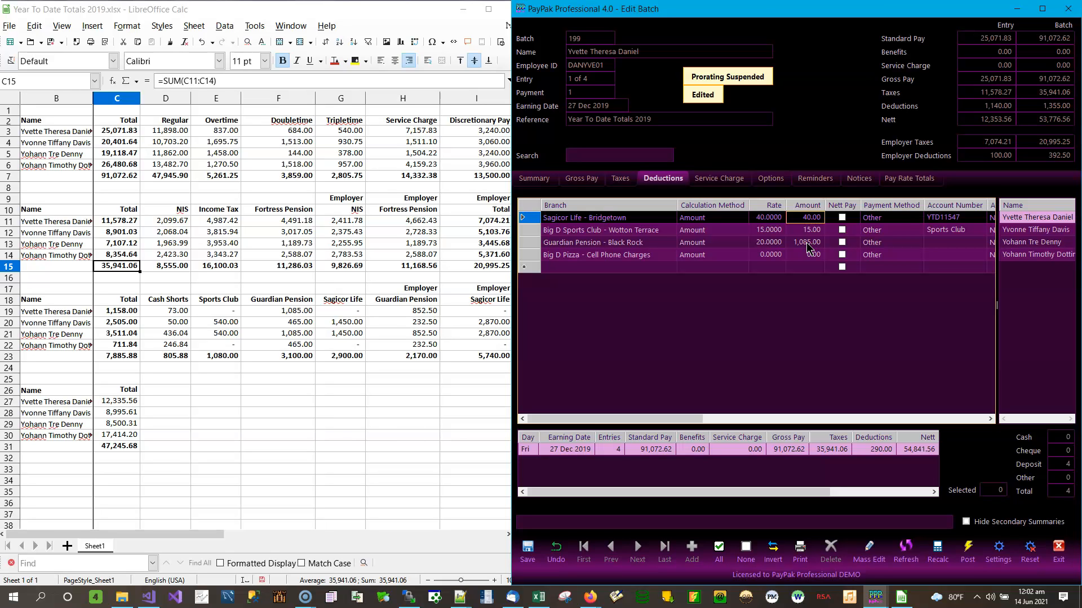
left_click(807, 244)
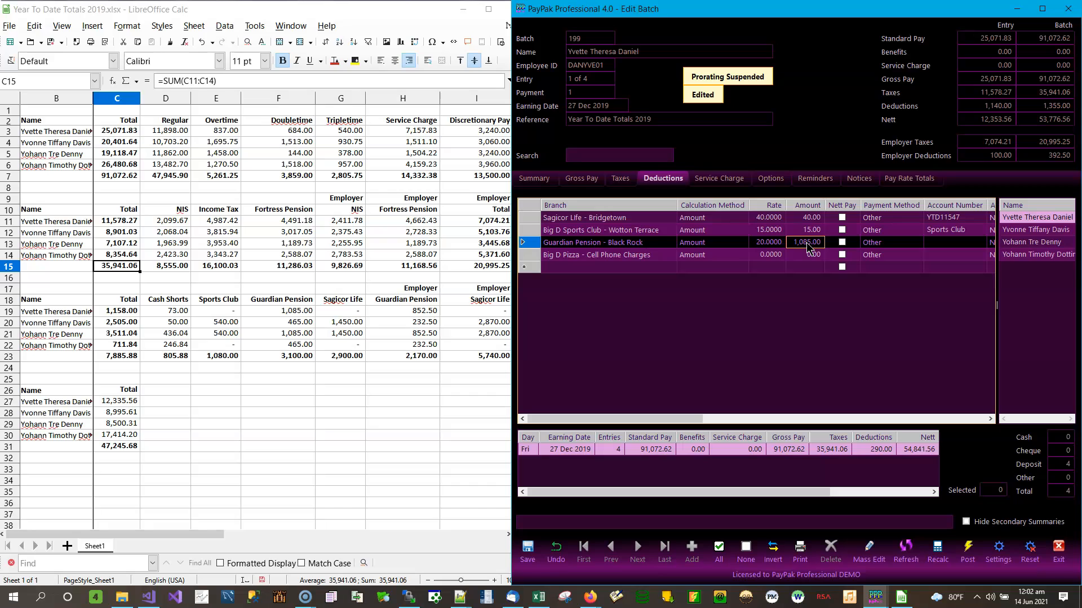
key("Up")
key("Up")
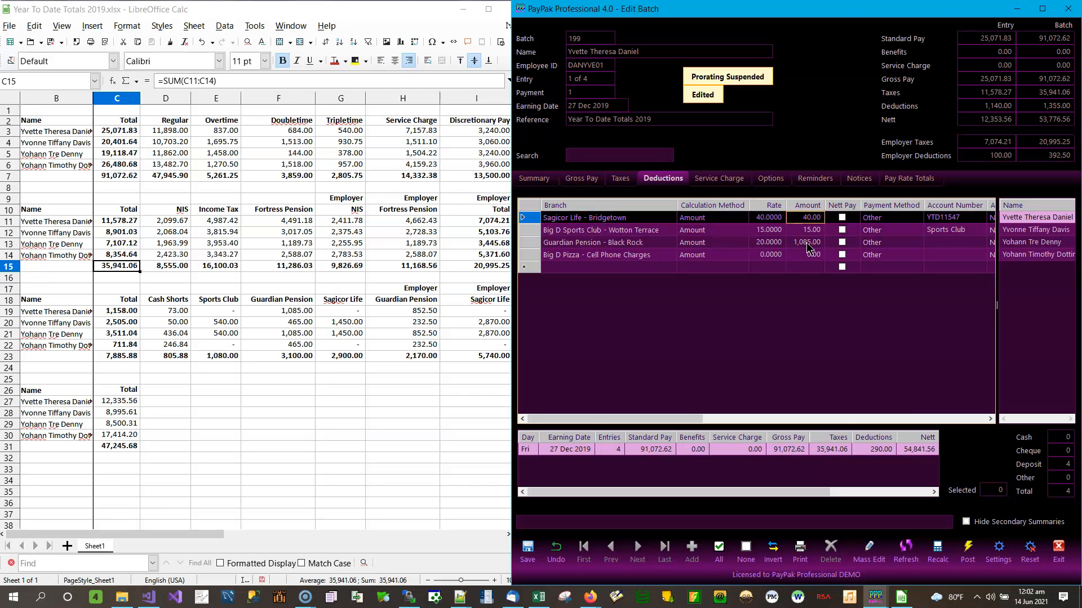
type("73")
key("Return")
Reassign the 73.00 deduction row's branch to CASSHO, Cash Shorts - Wotton Terrace
left_click(645, 219)
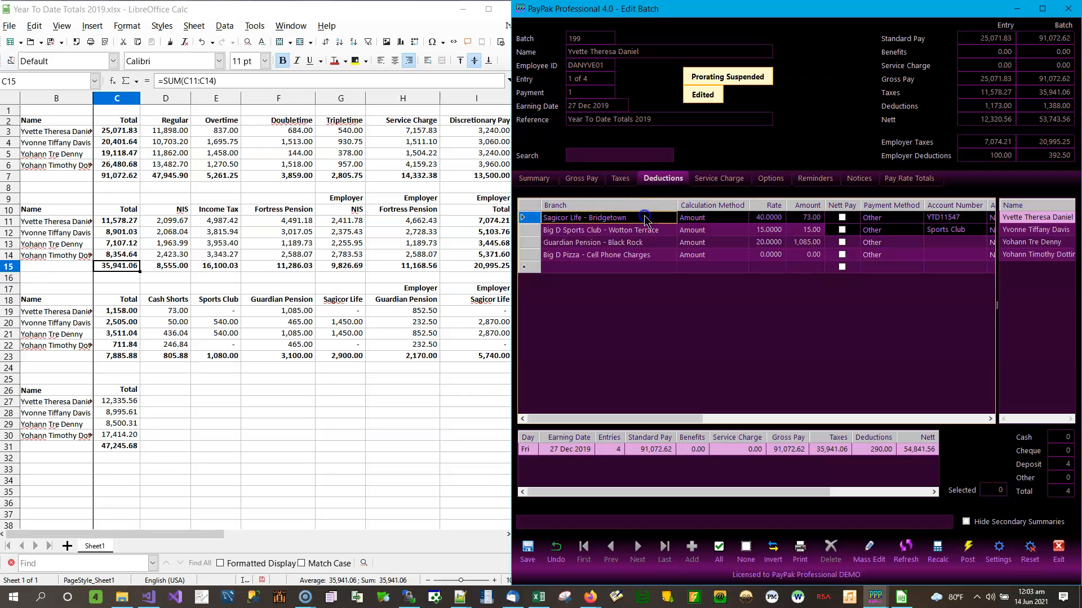
left_click(668, 219)
left_click(671, 219)
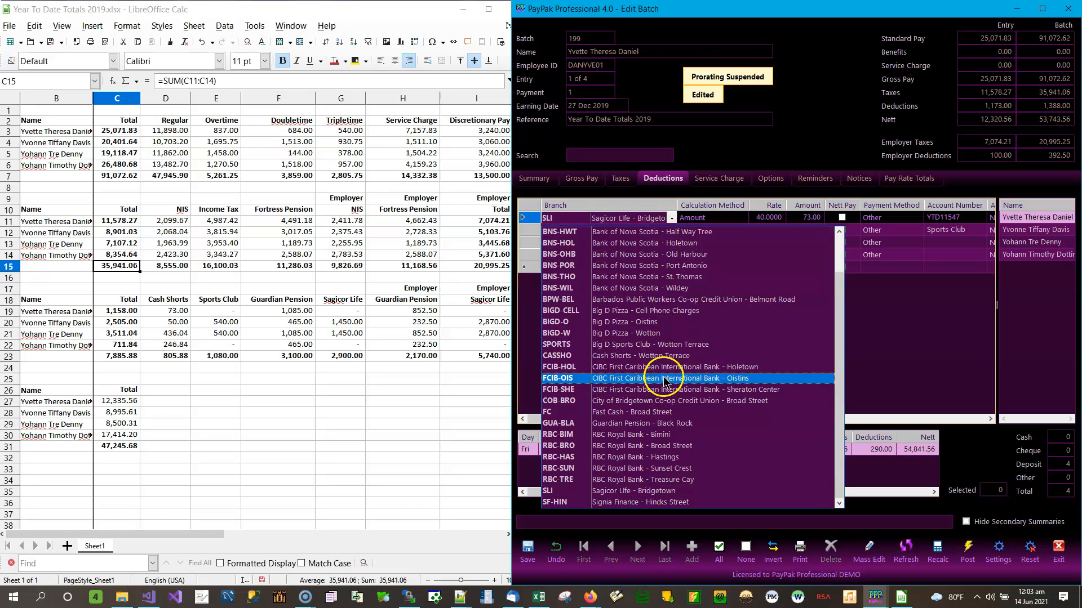
scroll(715, 273, "up", 2)
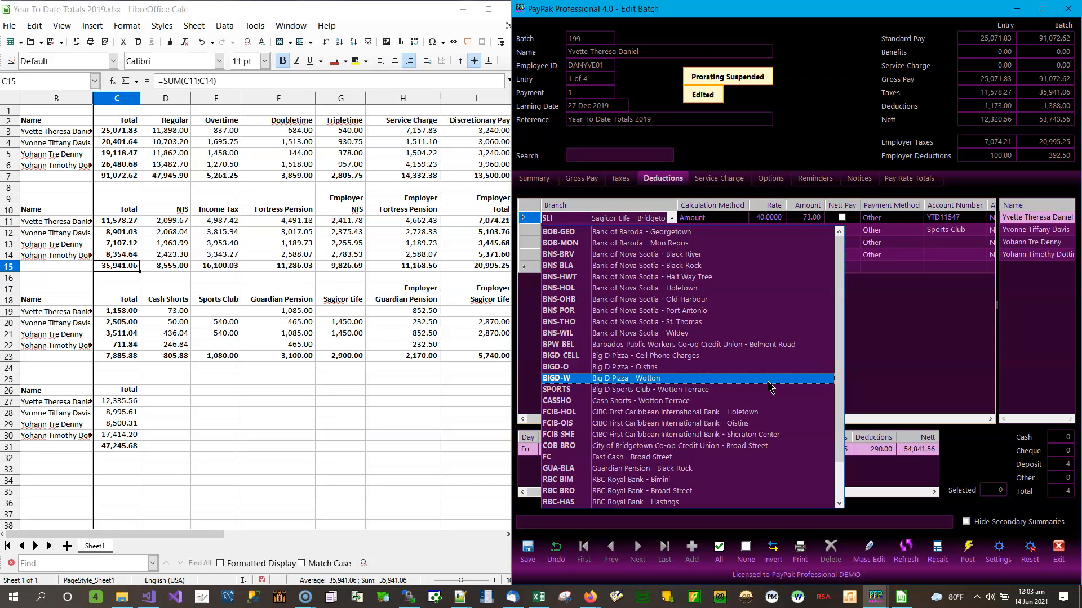
left_click_drag(838, 389, 839, 351)
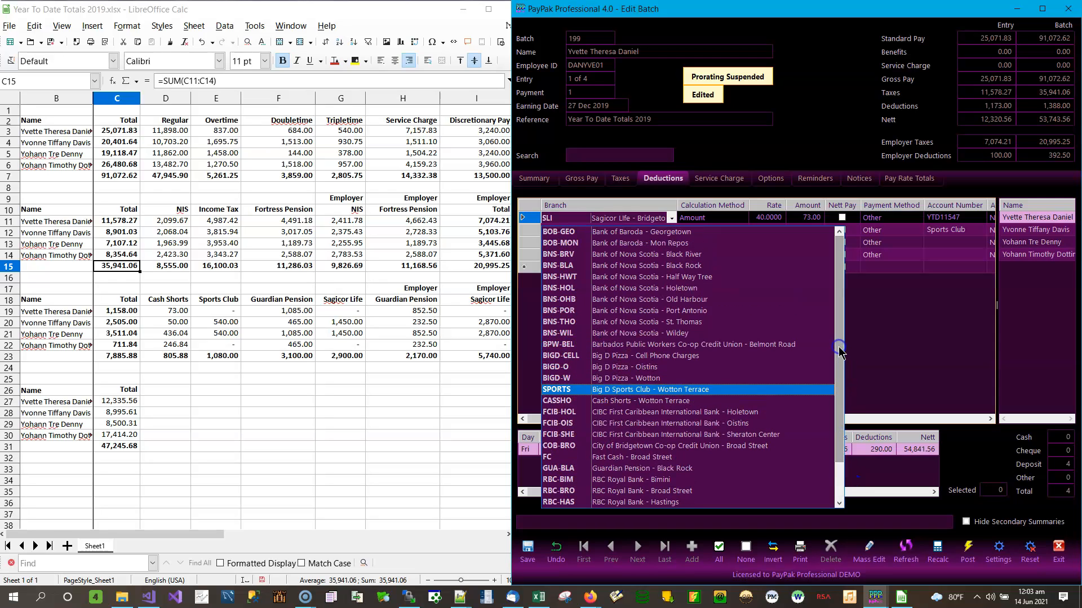
left_click(952, 248)
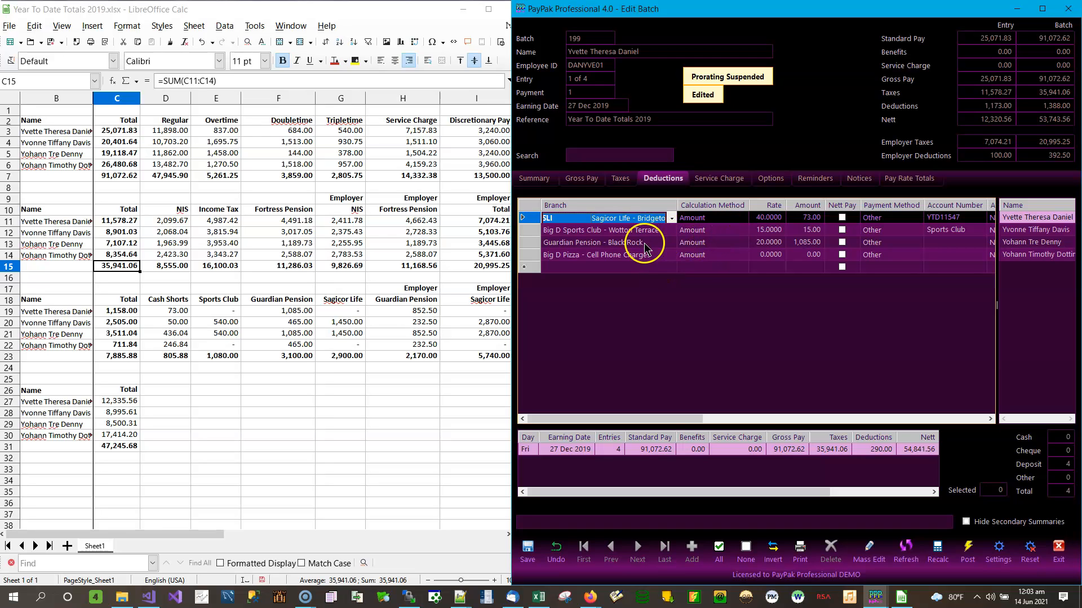
left_click(671, 219)
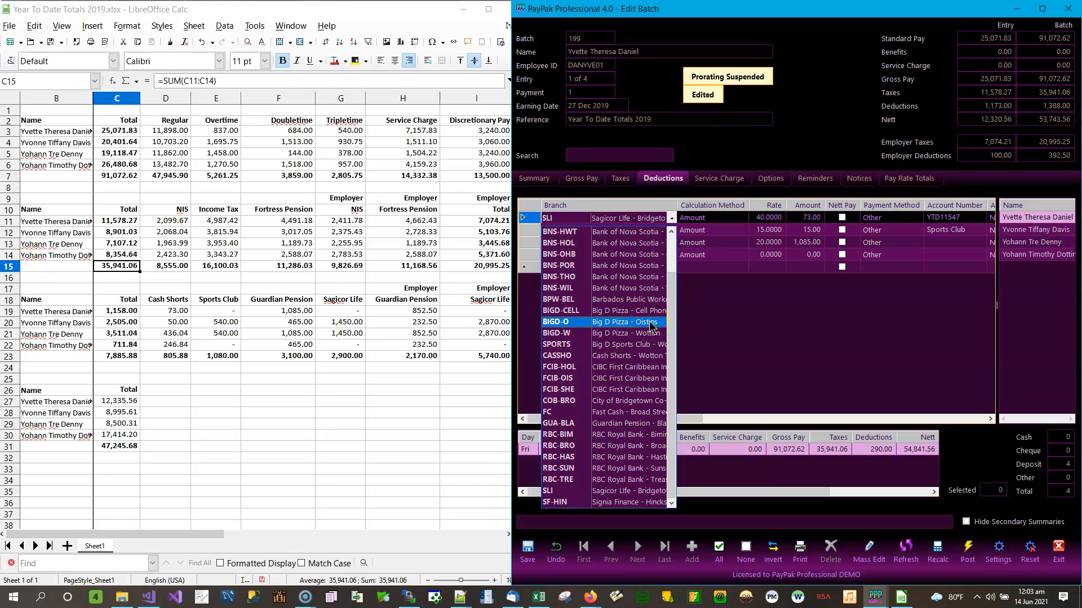
left_click(639, 359)
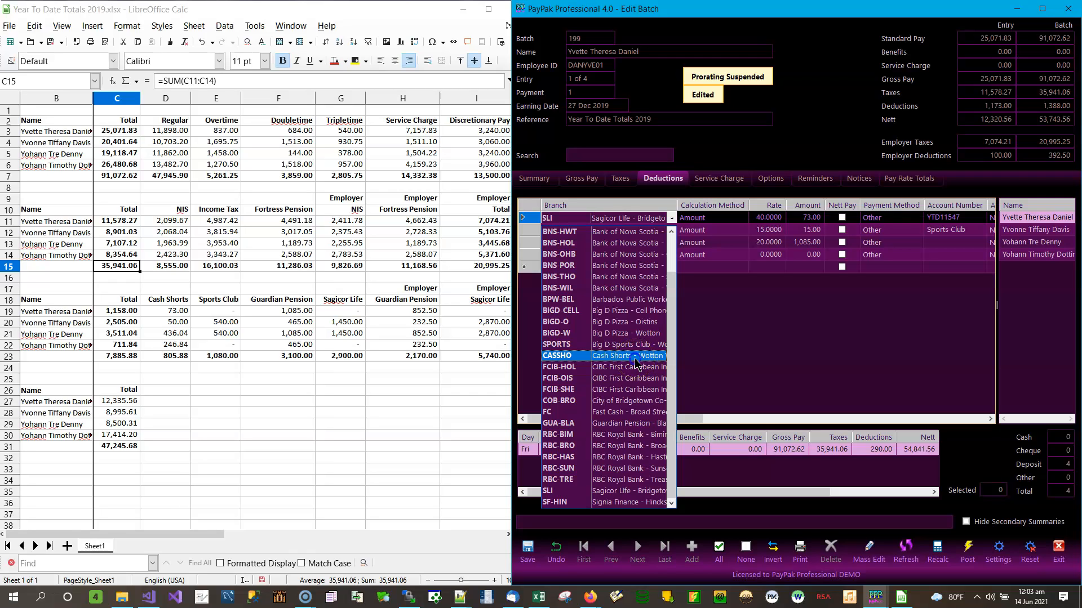
left_click(635, 361)
left_click(635, 243)
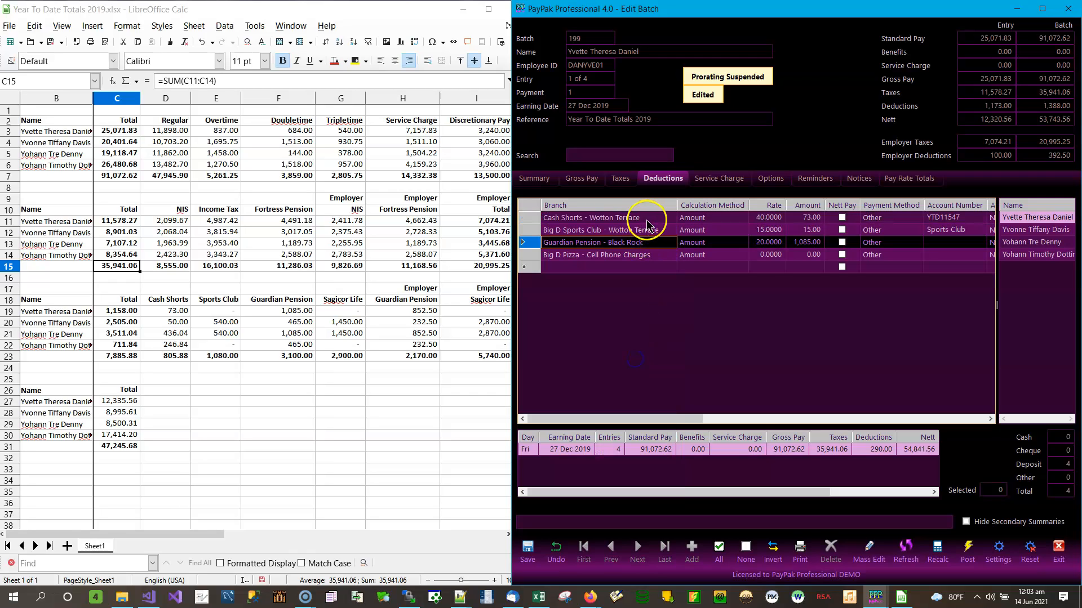
Set Big D Sports Club to 0.00, leaving deductions at 1,158.00 and nett 12,335.56
left_click(807, 218)
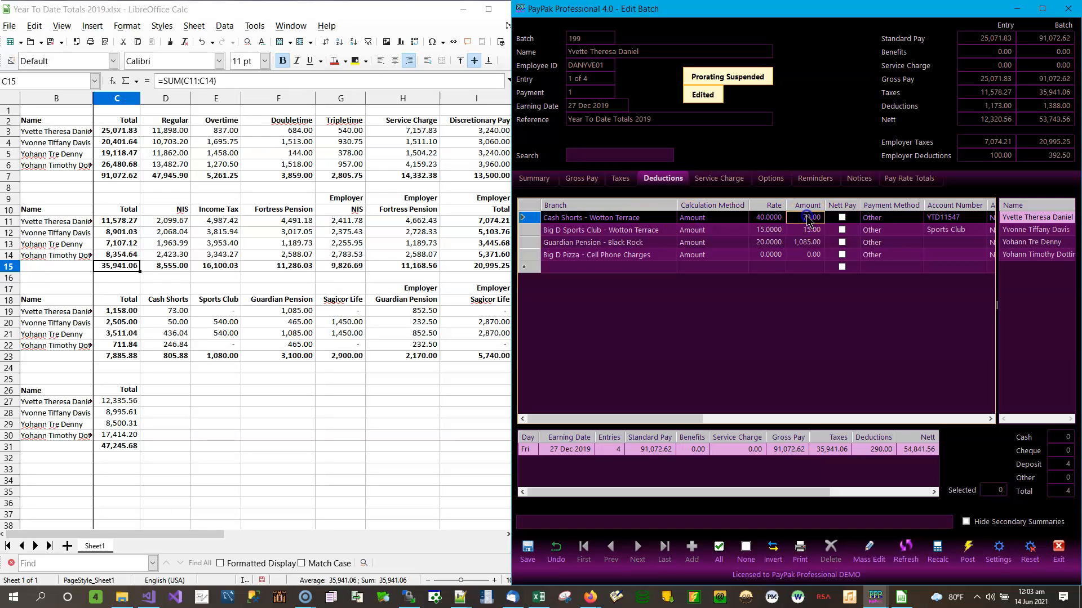
left_click(811, 230)
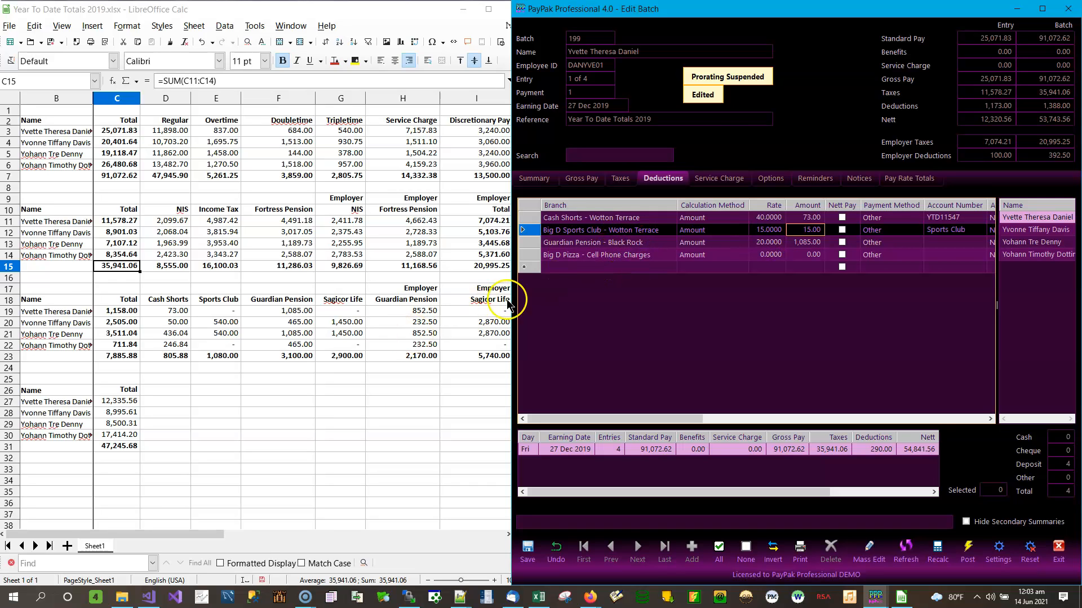
type("0")
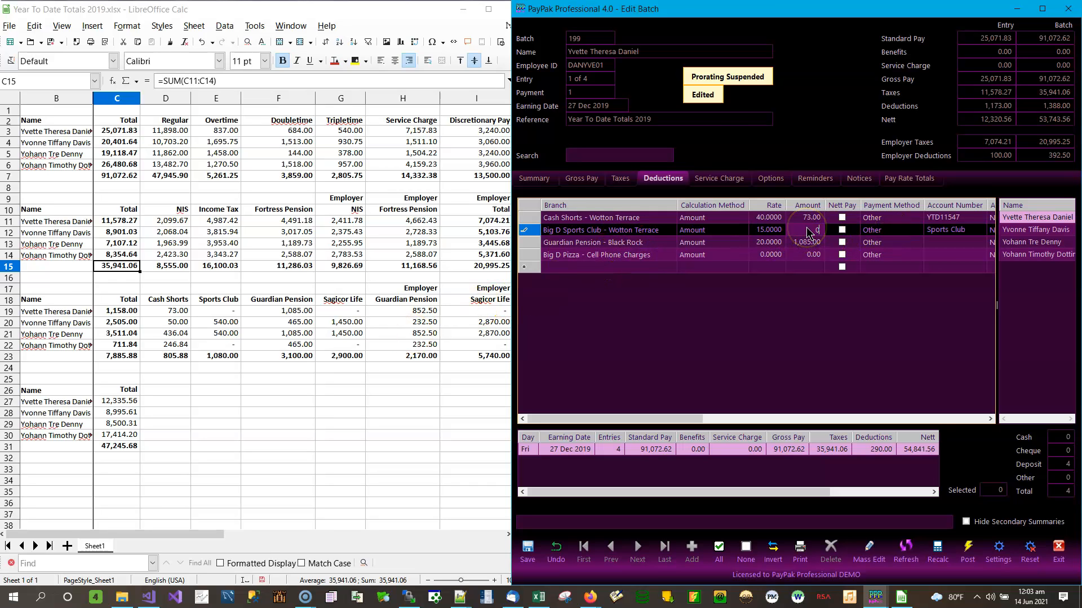
key("Down")
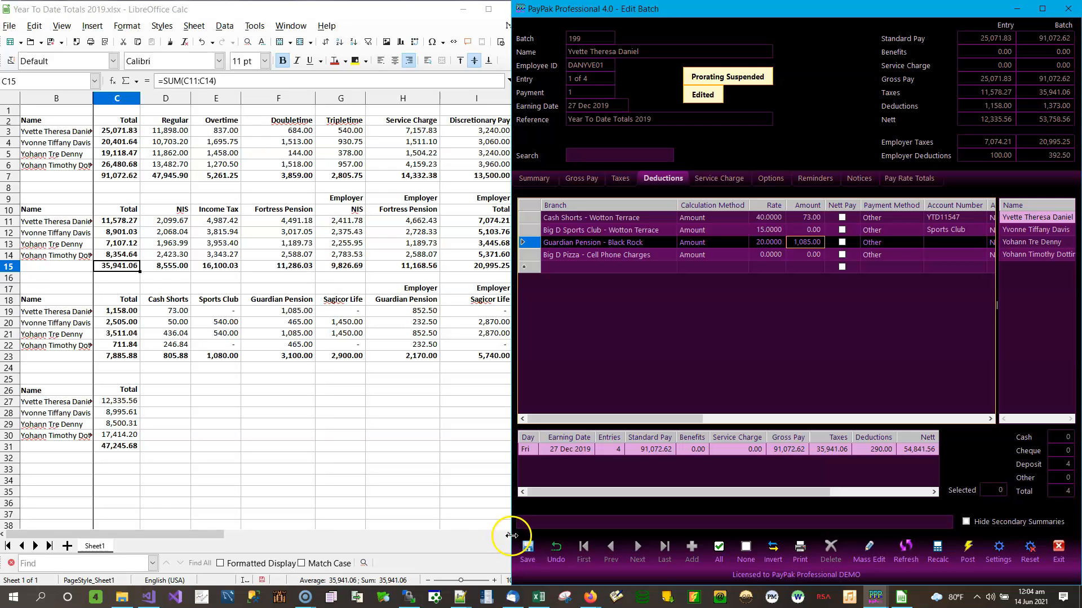
Look up the first employee's employer Guardian Pension figure 852.50 in the spreadsheet
left_click(476, 534)
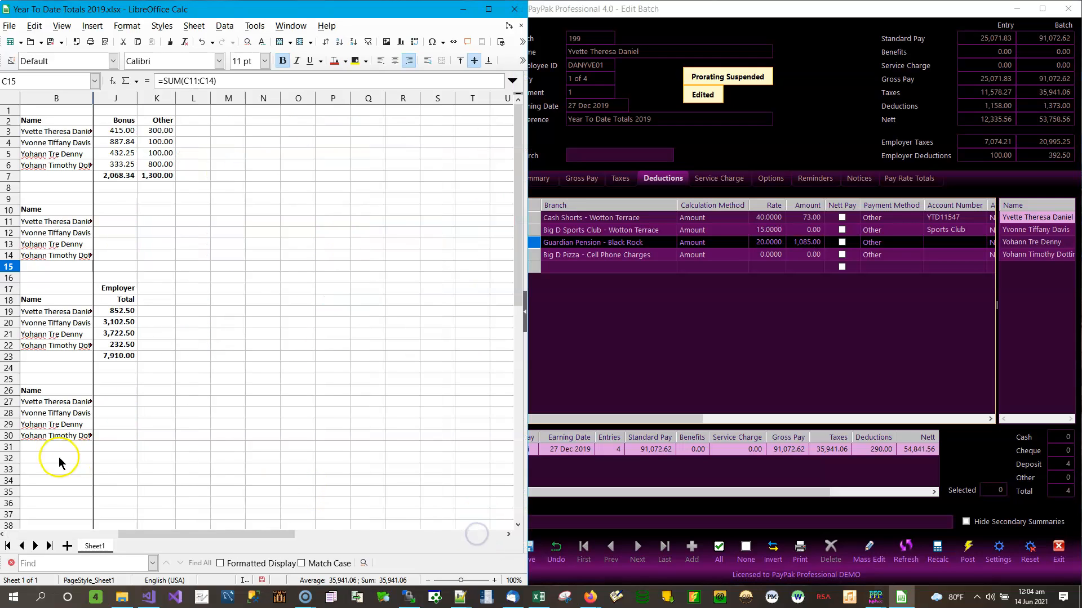
left_click_drag(137, 533, 94, 532)
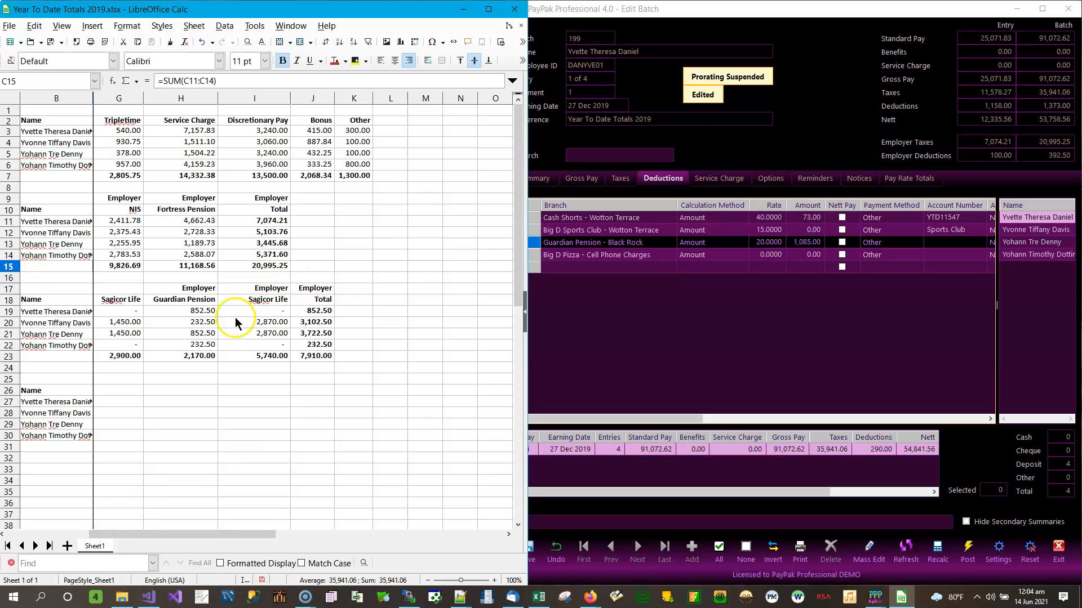
left_click(189, 312)
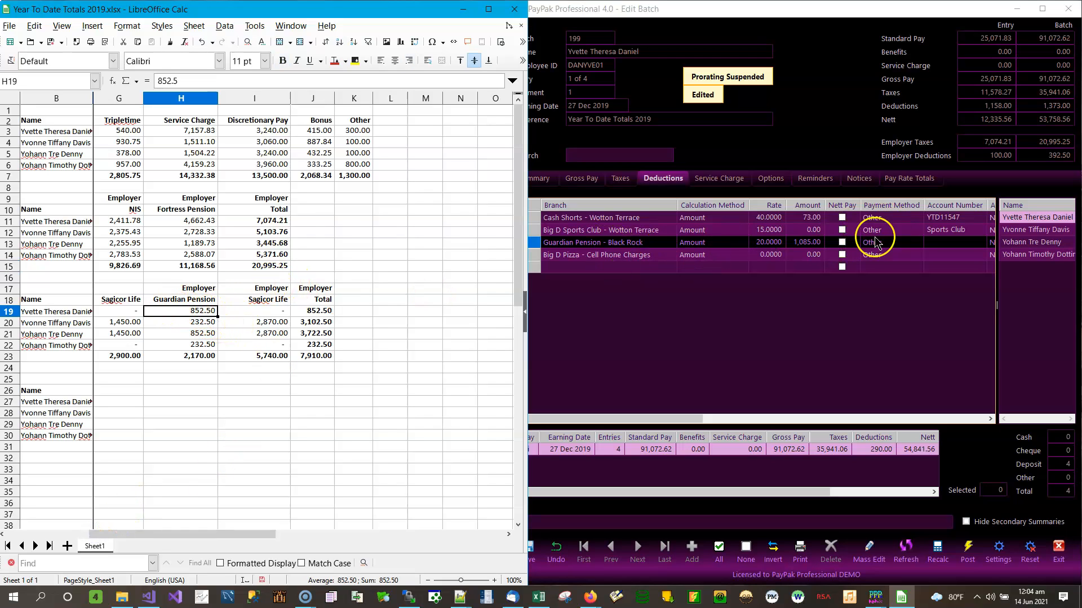
Enter 852.50 as the employer Guardian Pension Payable amount, keeping the 20.0000 rate
left_click(805, 243)
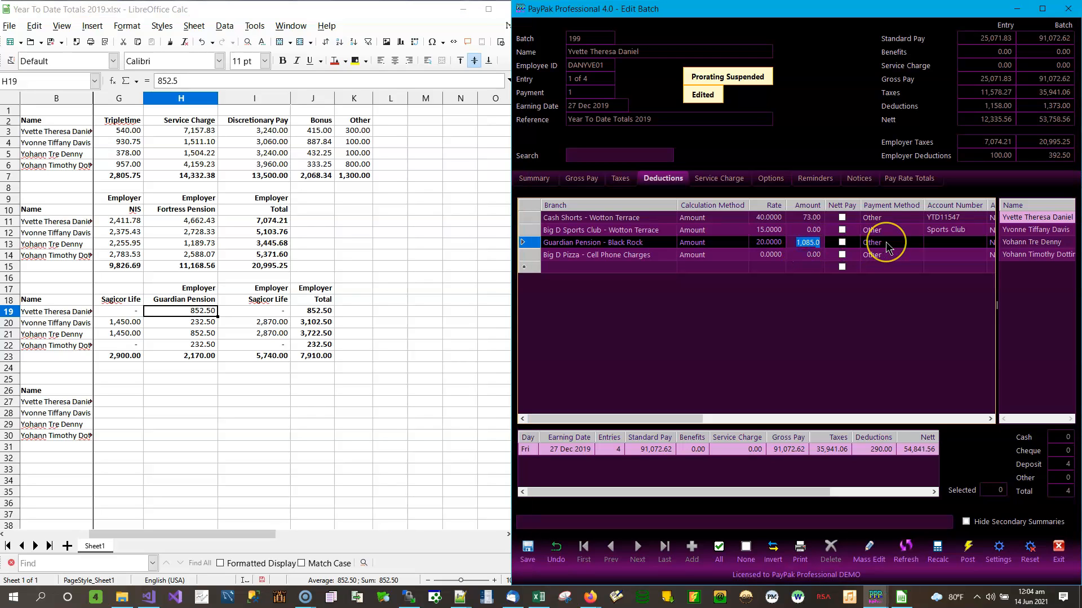
left_click(945, 244)
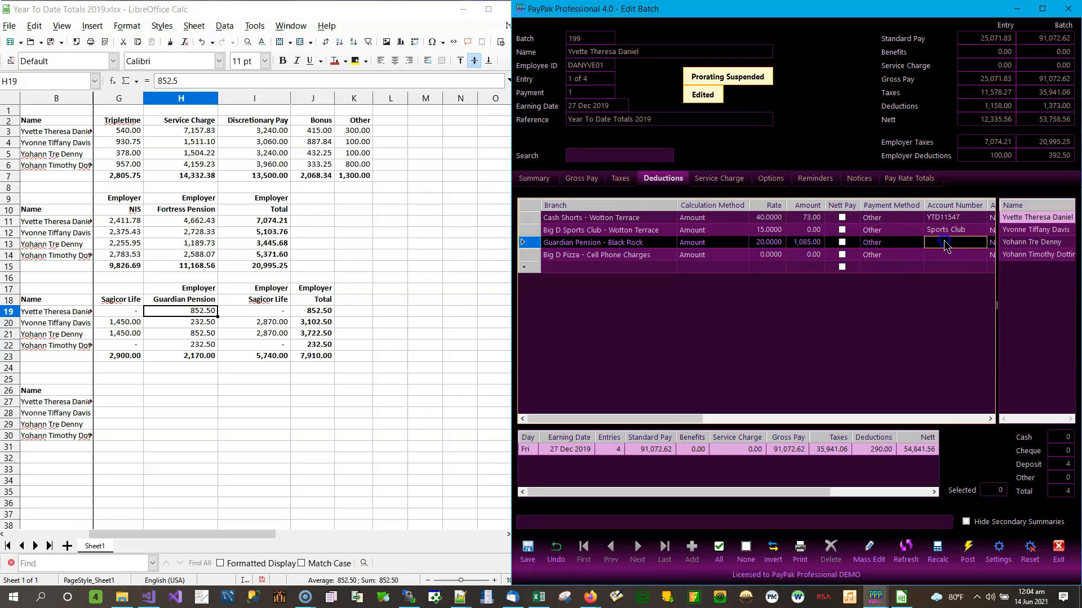
key("Tab")
key("Tab")
key("Tab")
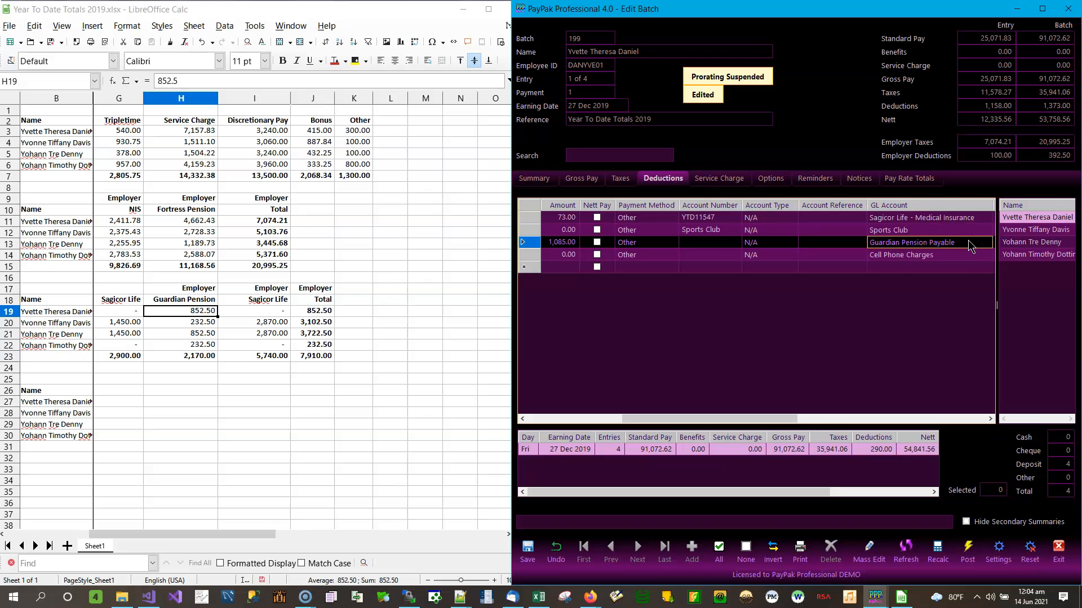
key("Tab")
key("Tab")
key("Tab")
key("Tab")
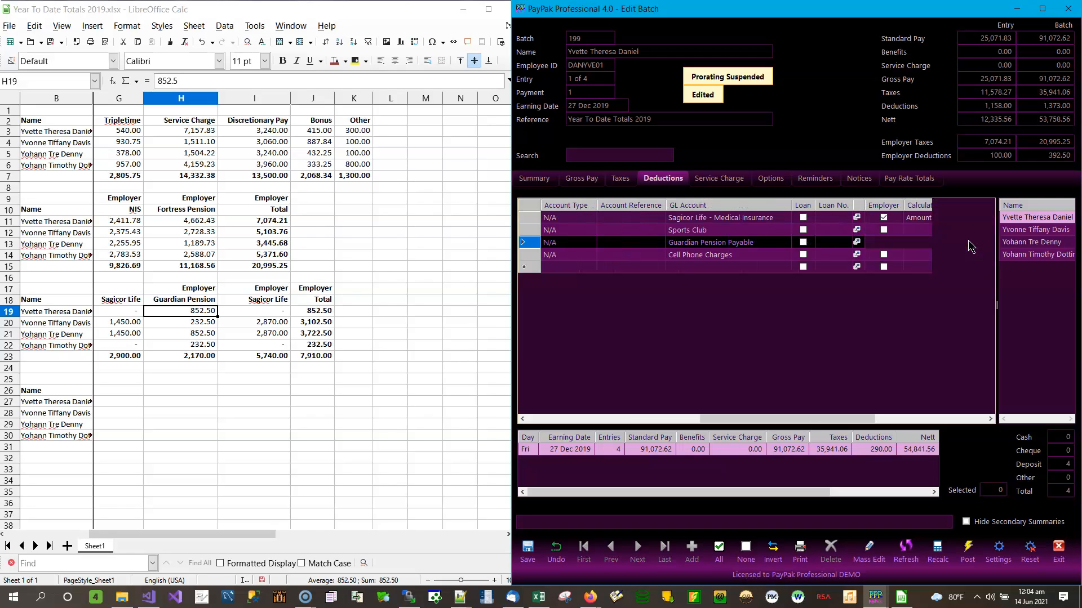
key("Tab")
type("85")
key("Escape")
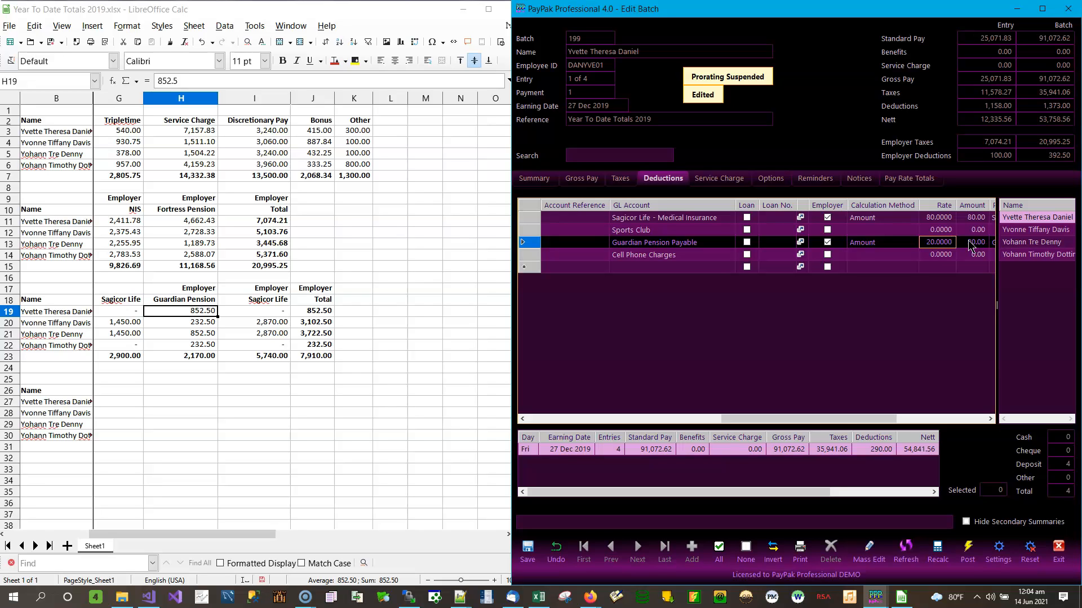
type("852.5")
key("Return")
Zero the employer Sagicor Life medical amount and save the first employee
type("0")
key("Return")
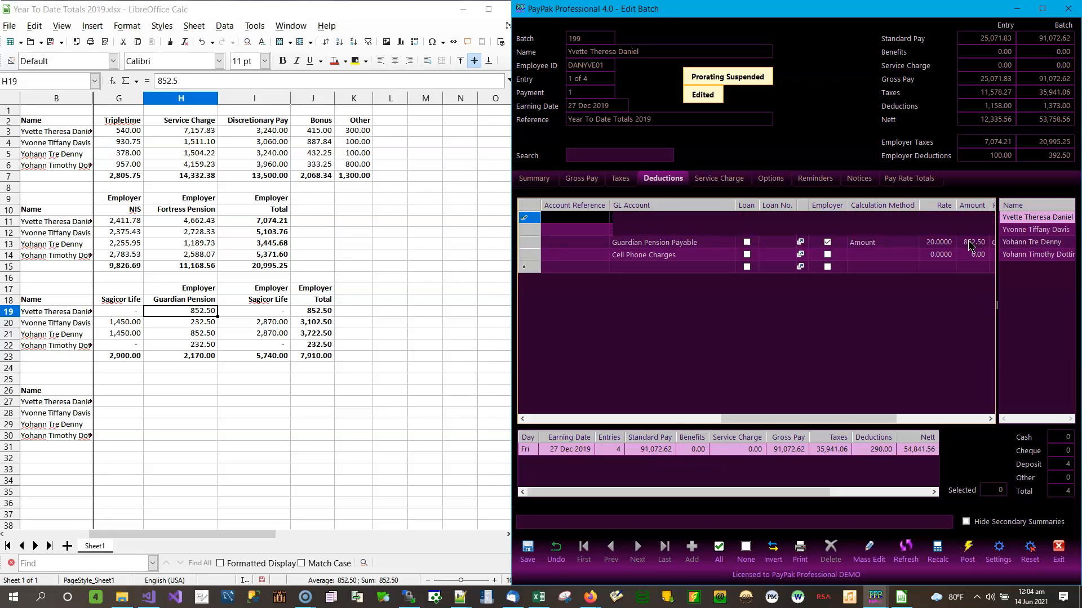
key("Return")
key("Return")
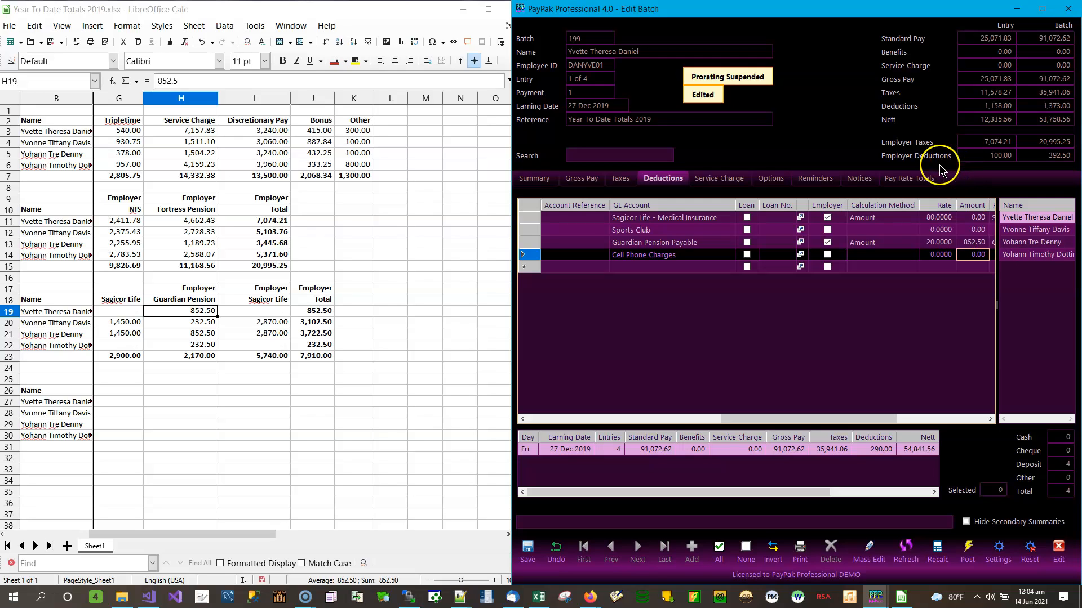
left_click(528, 551)
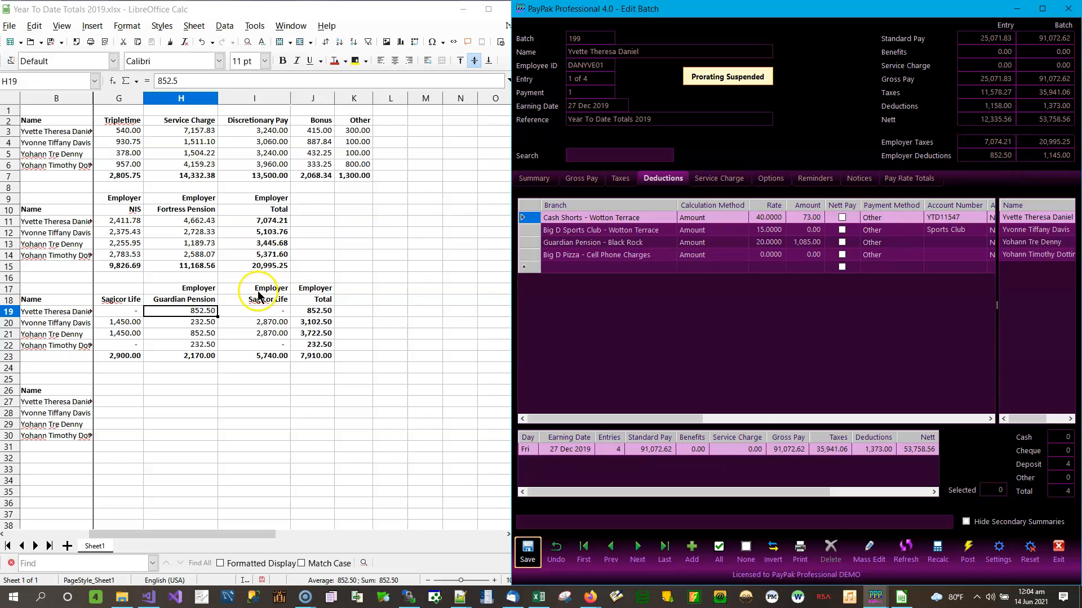
Bring the sheet's deduction columns C–I into view and select the second employee
left_click(313, 311)
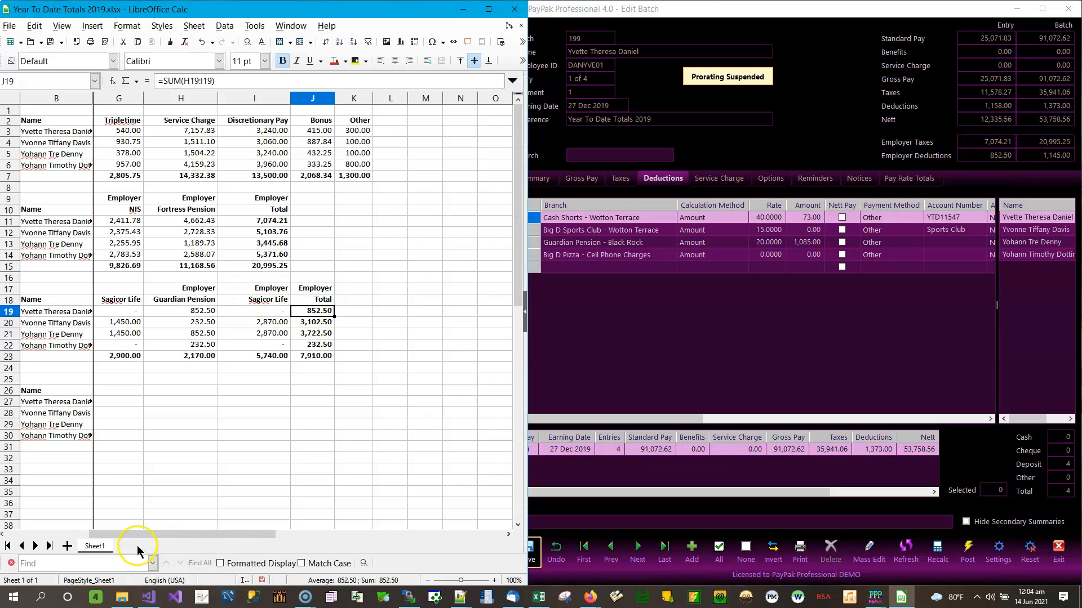
left_click(22, 535)
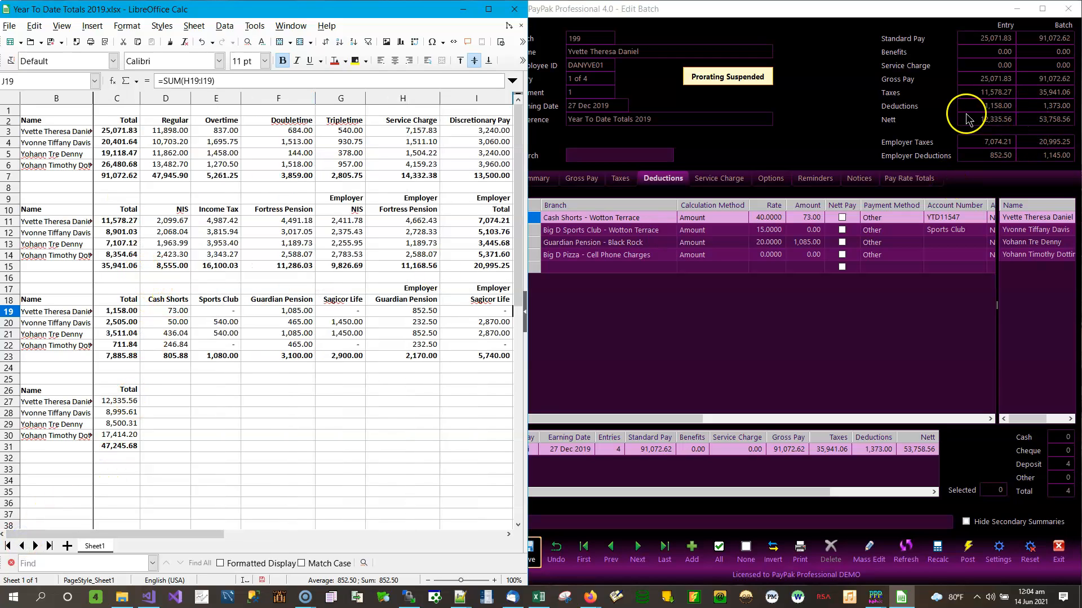
left_click(1042, 231)
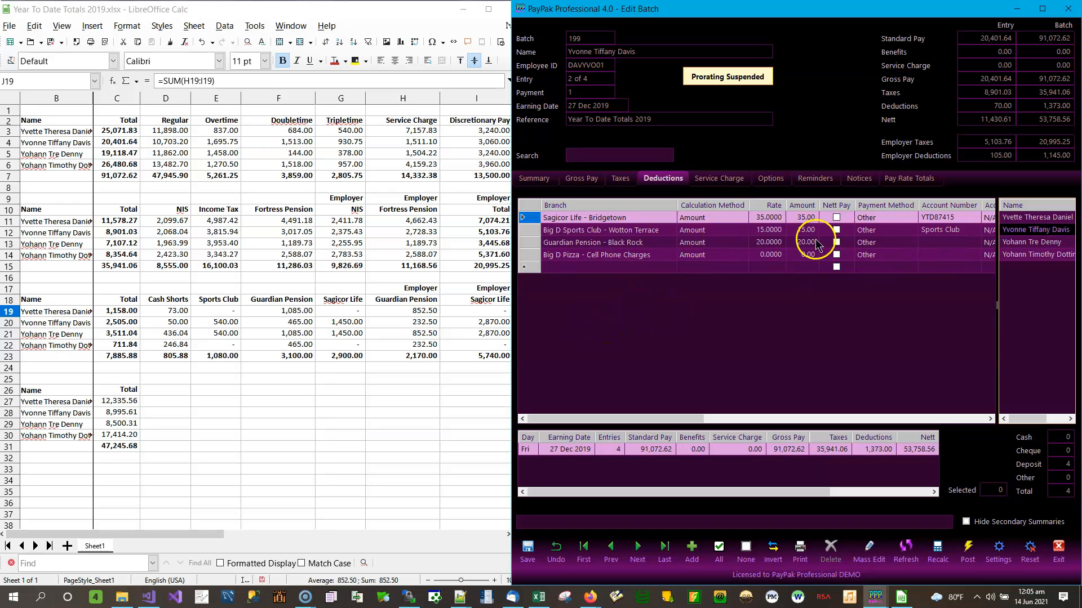
Change the Big D Pizza row to Cash Shorts - Wotton Terrace with amount 50.00
left_click(770, 232)
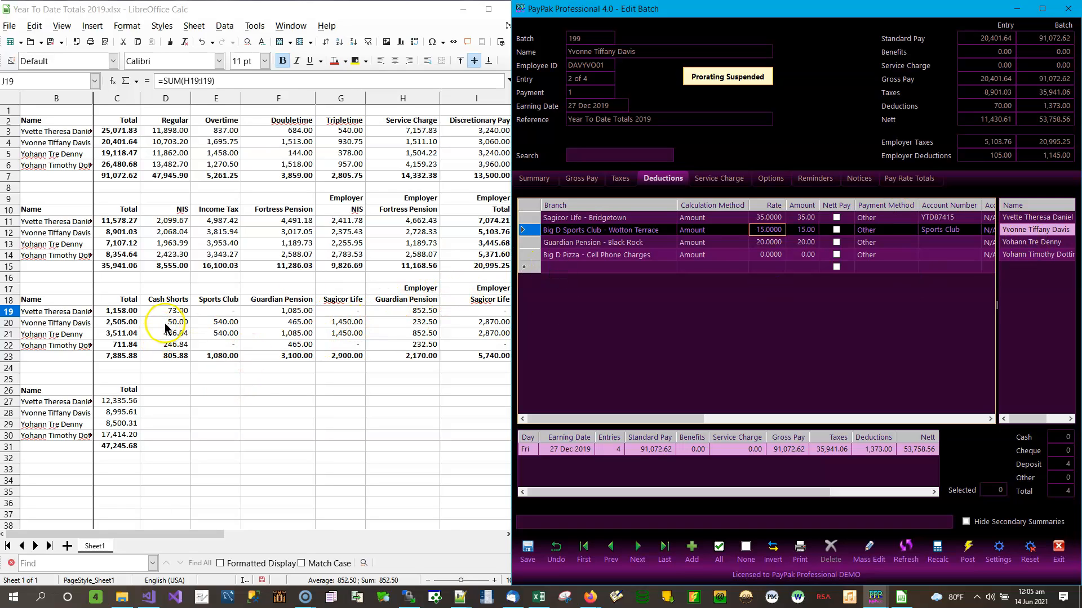
left_click(645, 256)
left_click(665, 256)
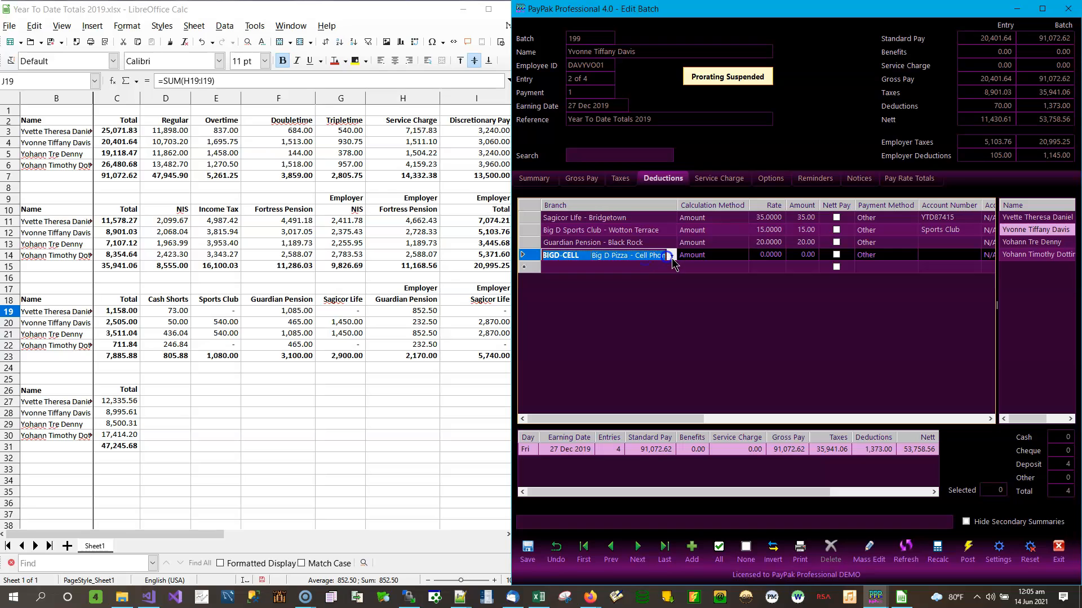
left_click(670, 256)
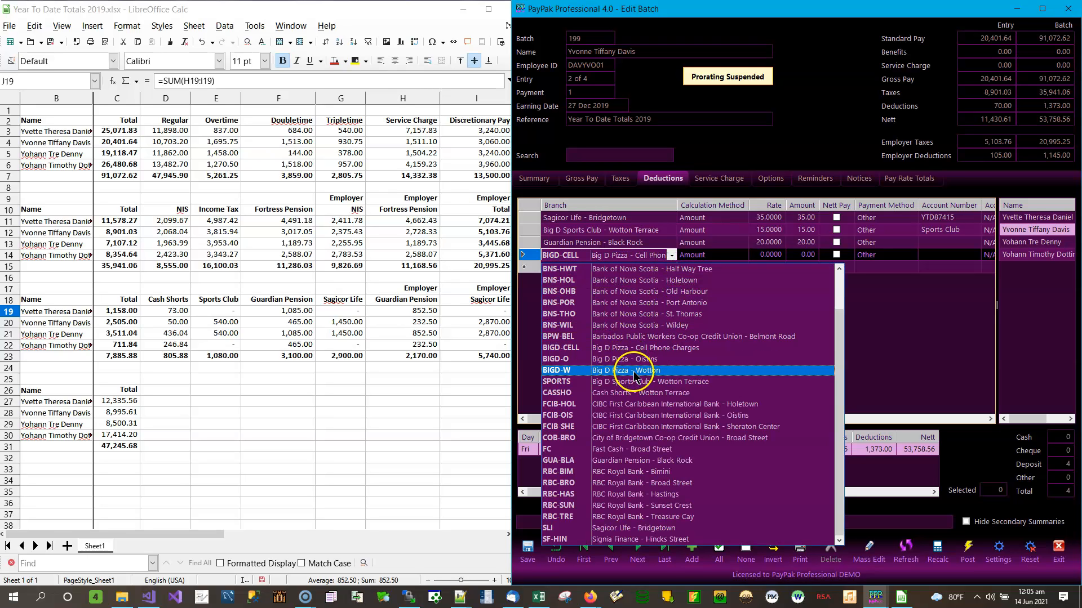
left_click(635, 392)
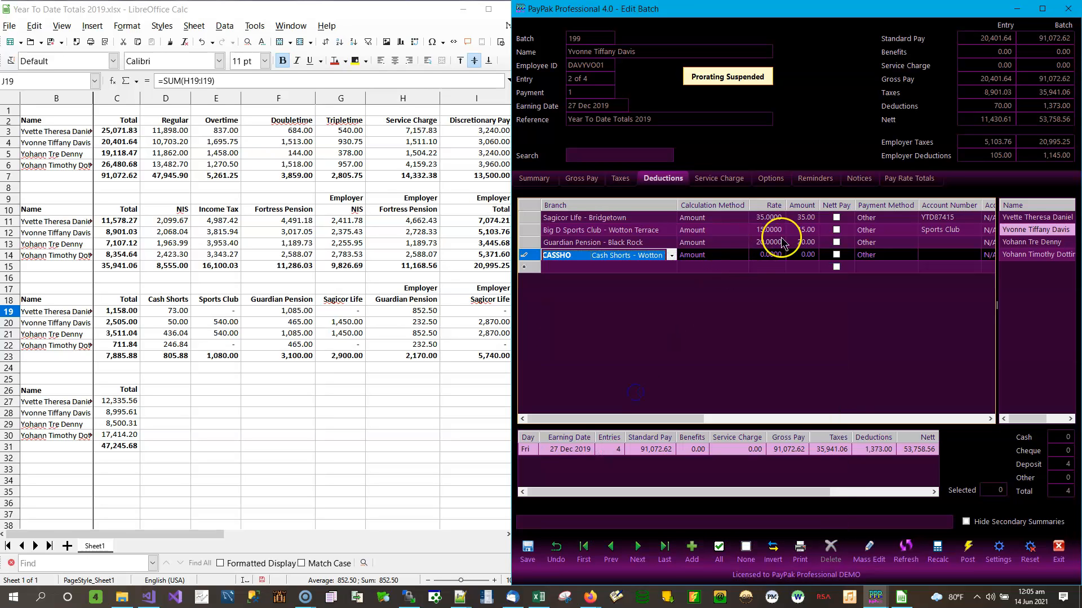
left_click(806, 259)
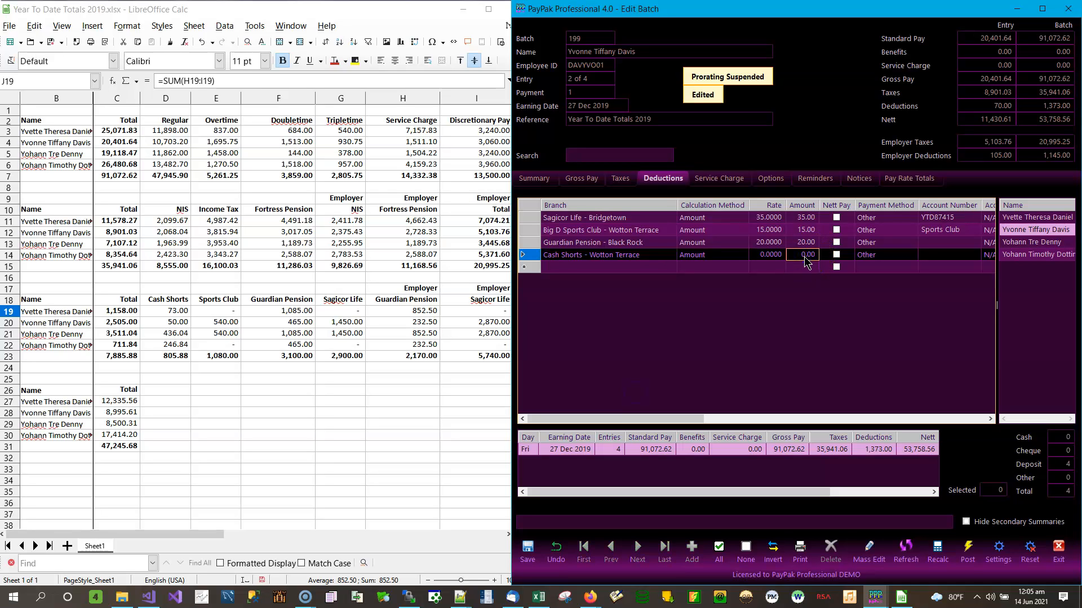
type("50")
key("Return")
Set Big D Sports Club 540.00, Guardian Pension 465.00 and Sagicor Life 1,450.00
key("Up")
key("Up")
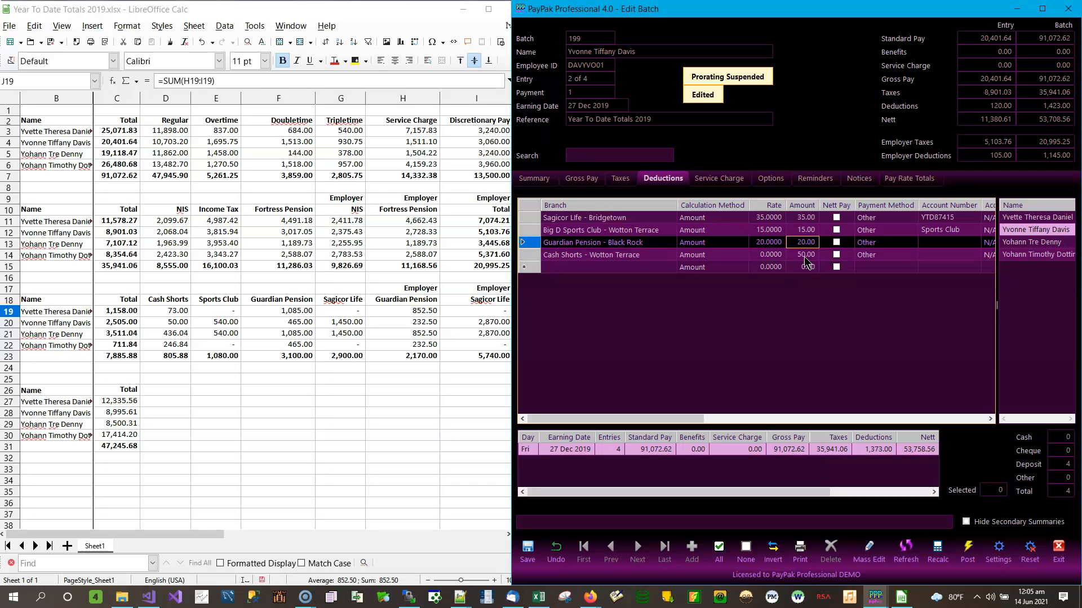
key("Up")
type("5")
key("Return")
type("465")
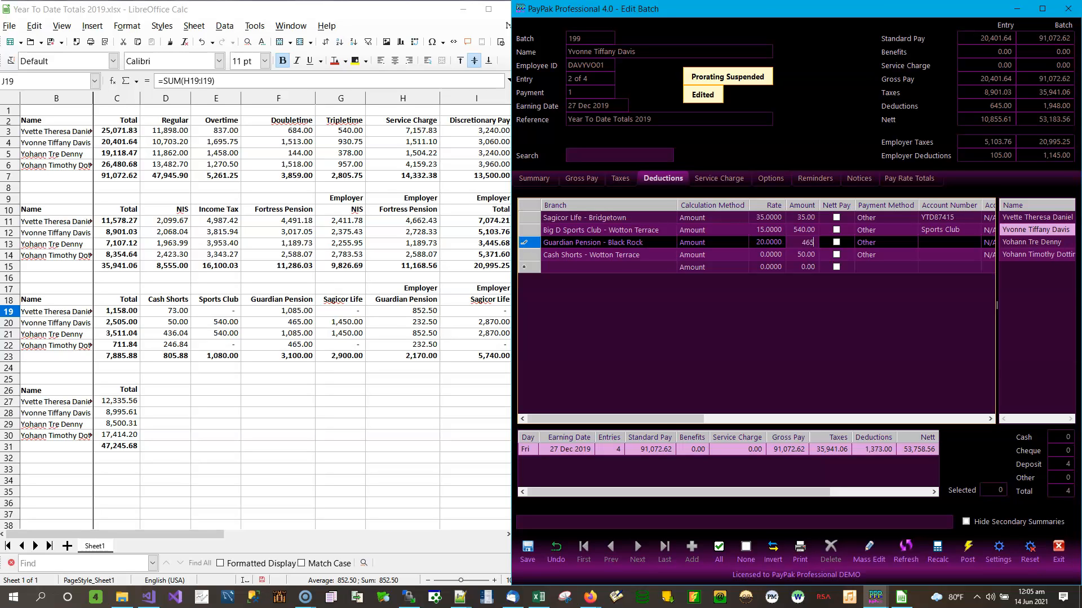
key("Up")
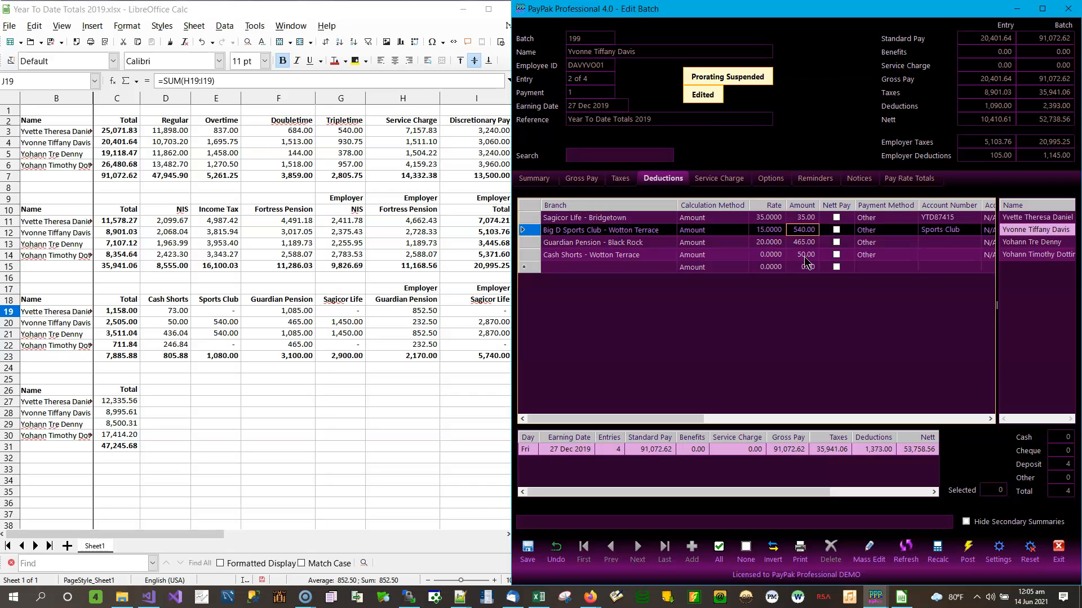
key("Up")
type("14")
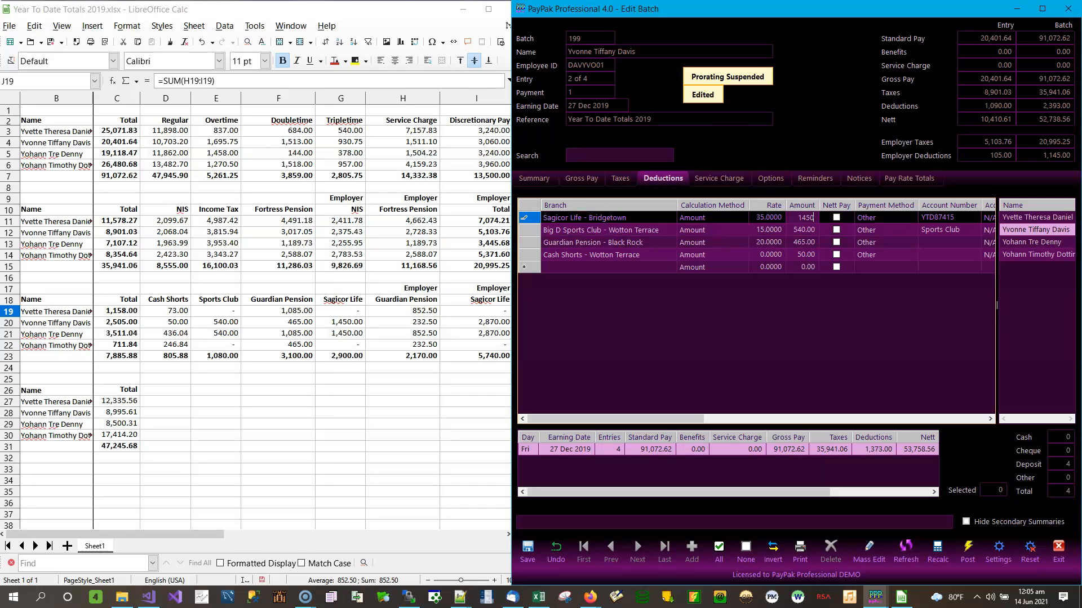
key("Tab")
key("Tab")
key("Tab")
key("Tab")
key("Tab")
key("Tab")
key("Tab")
key("Tab")
key("Tab")
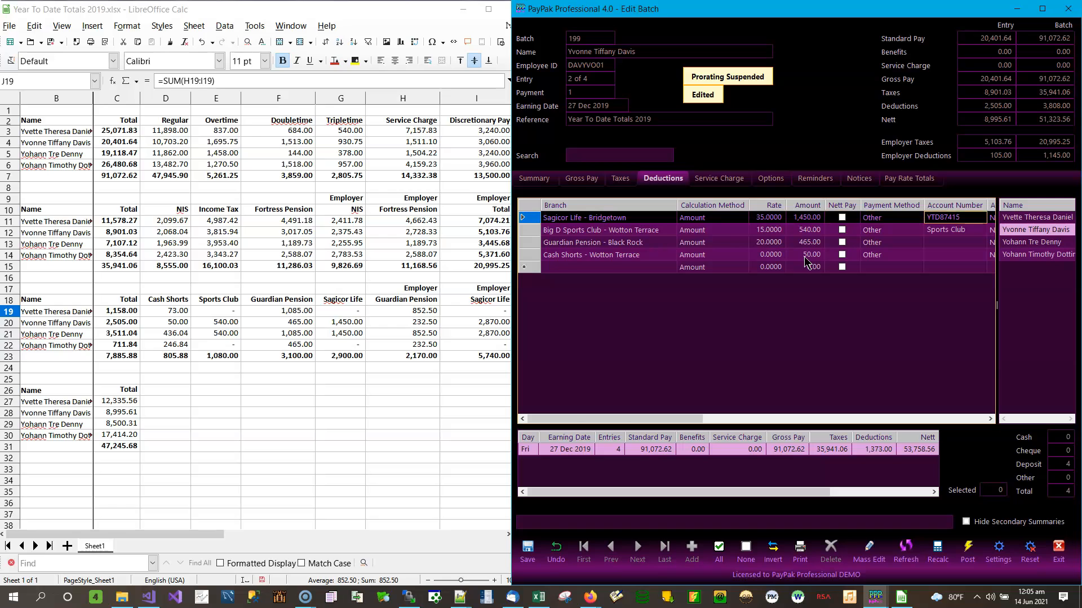
key("Tab")
key("Tab")
key("Tab")
key("Tab")
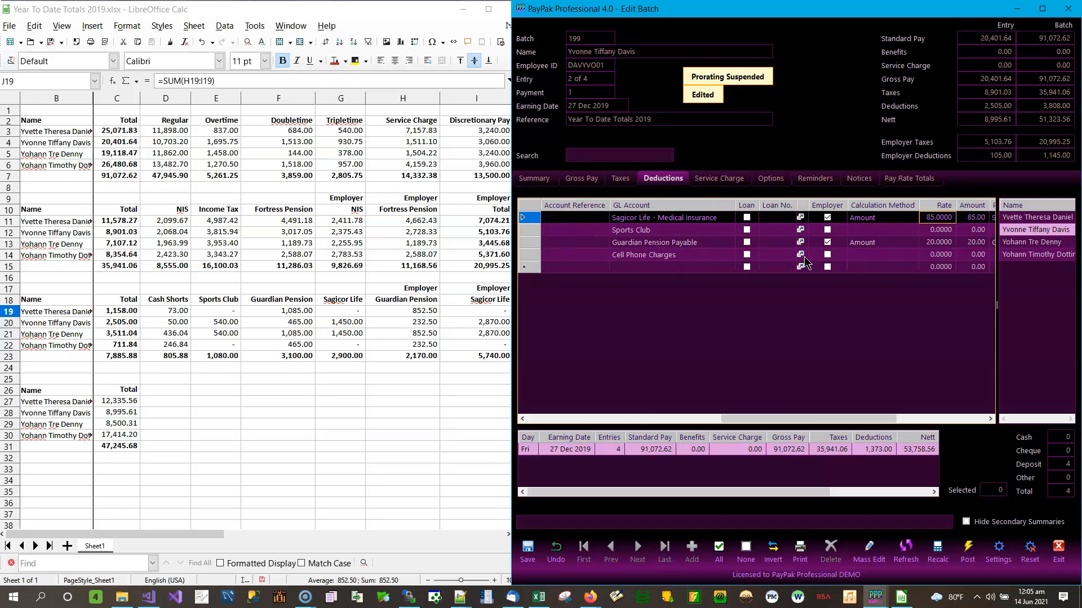
Enter employer Sagicor Life medical 0 and Guardian Pension Payable 232.50, then save
key("shift+Tab")
key("shift+Tab")
key("shift+Tab")
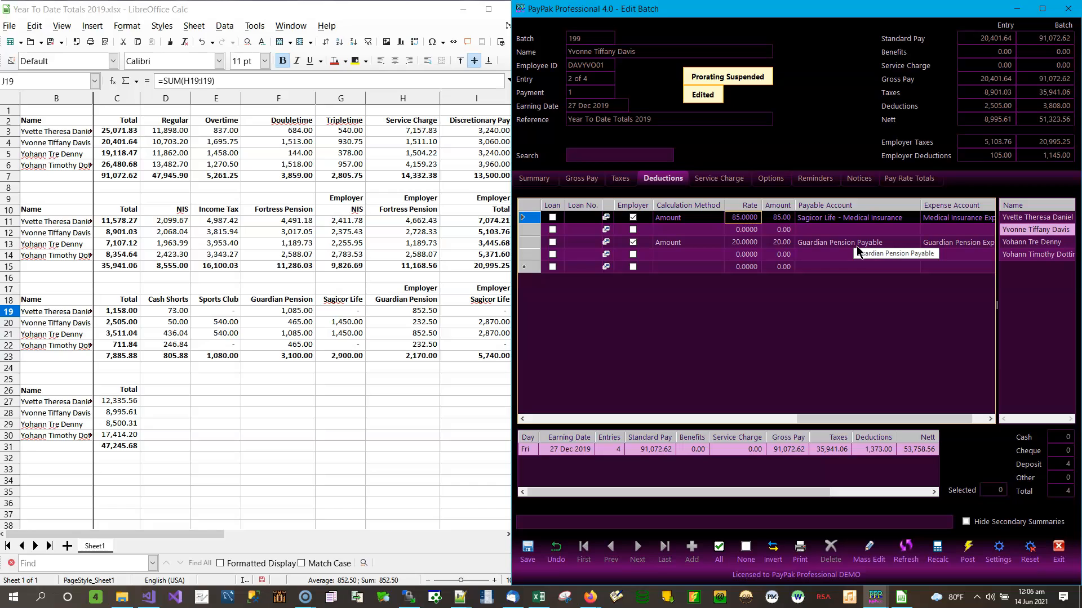
type("0")
key("Down")
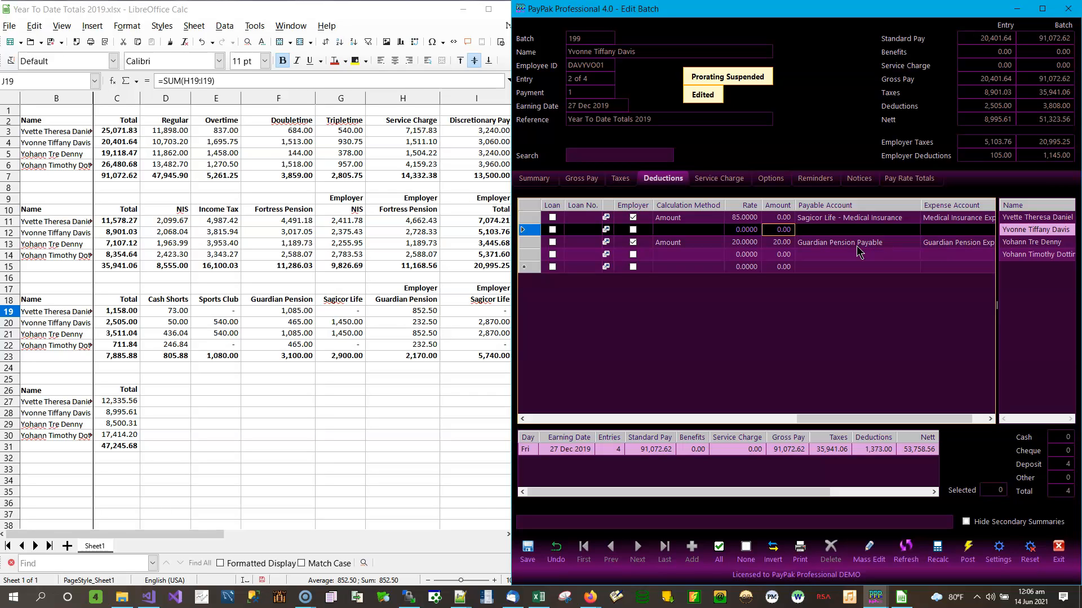
key("Down")
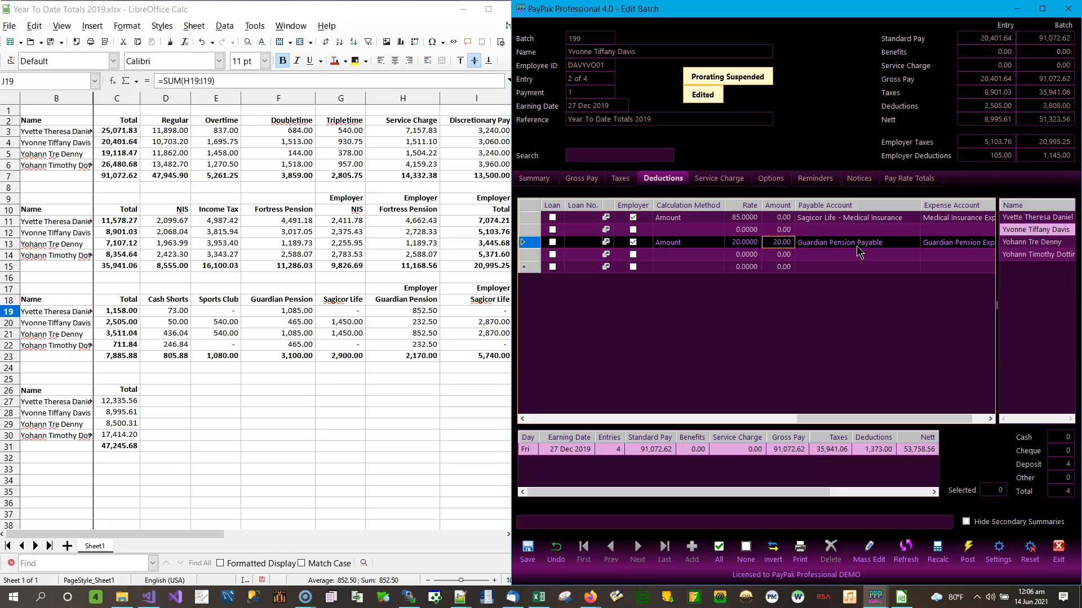
type("232")
key("Down")
left_click(527, 549)
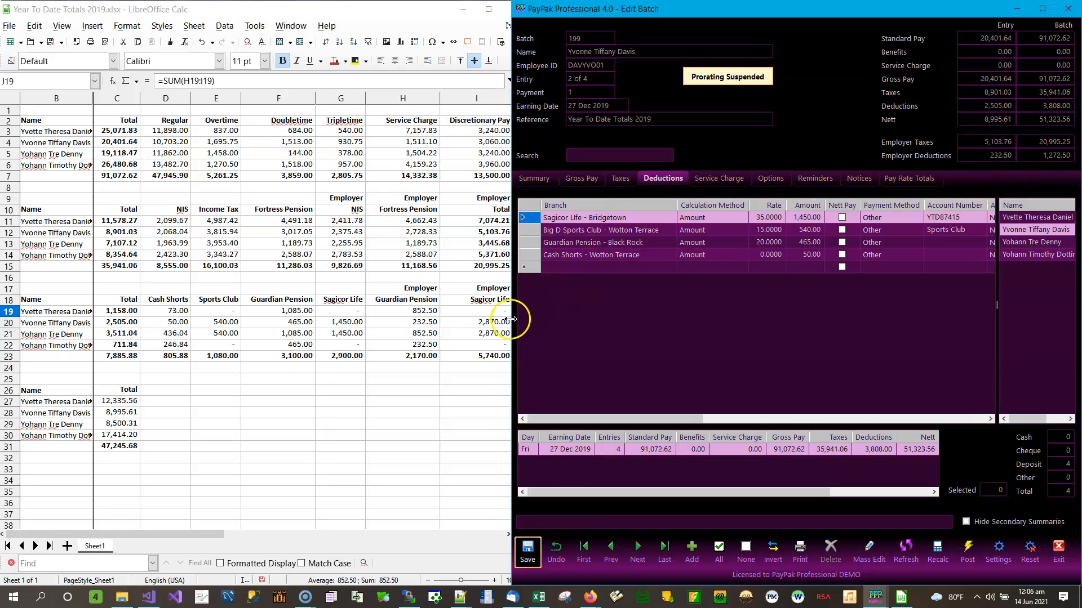
Set the employer Sagicor Life medical amount to 2,870.00 from cell I20 and save
left_click(485, 311)
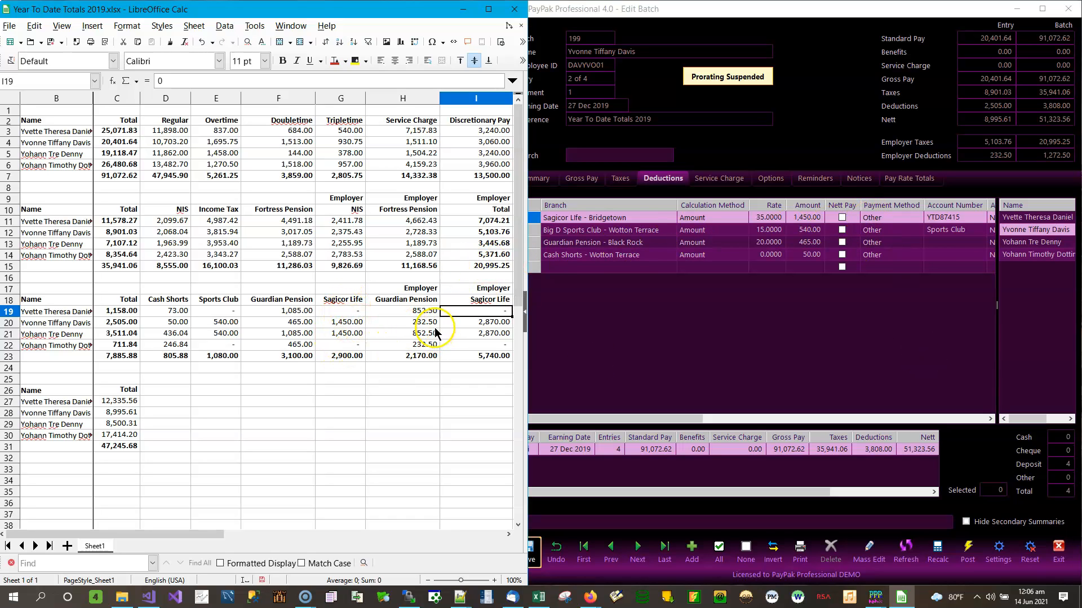
left_click(480, 321)
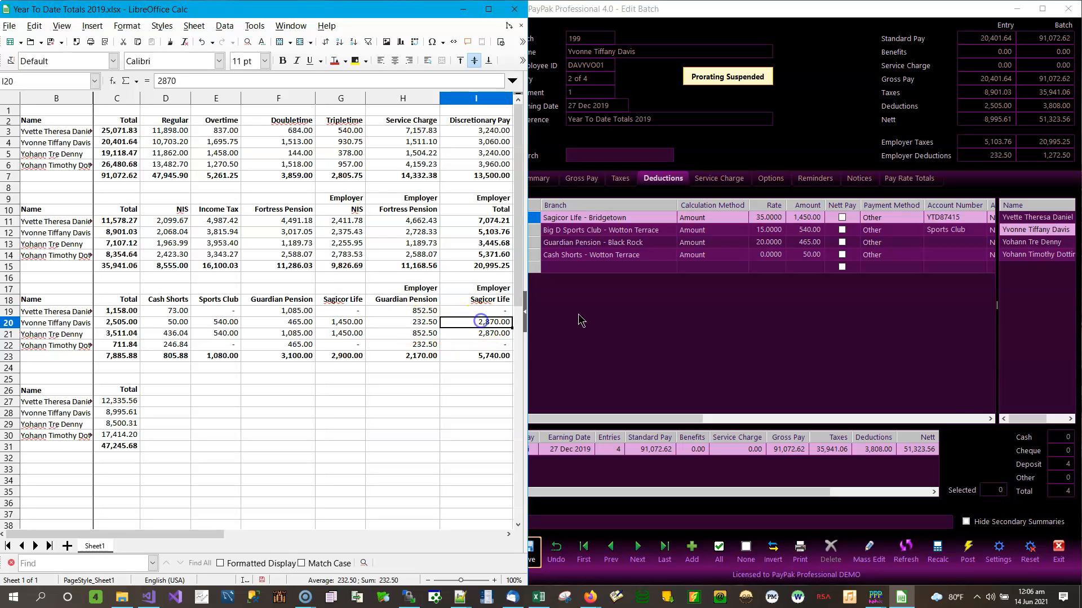
left_click(990, 418)
left_click(989, 418)
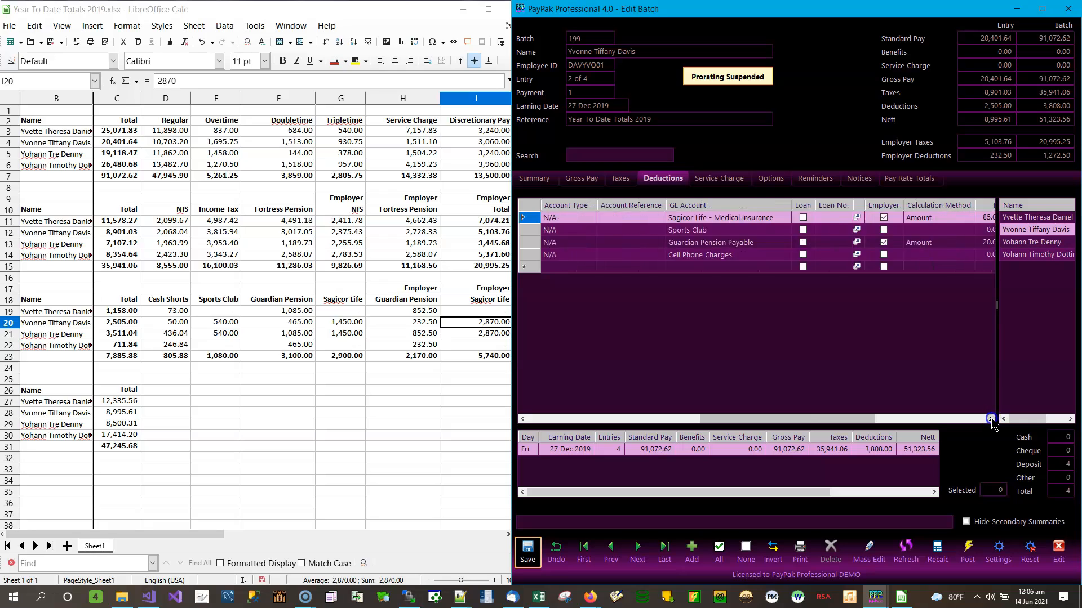
left_click(990, 418)
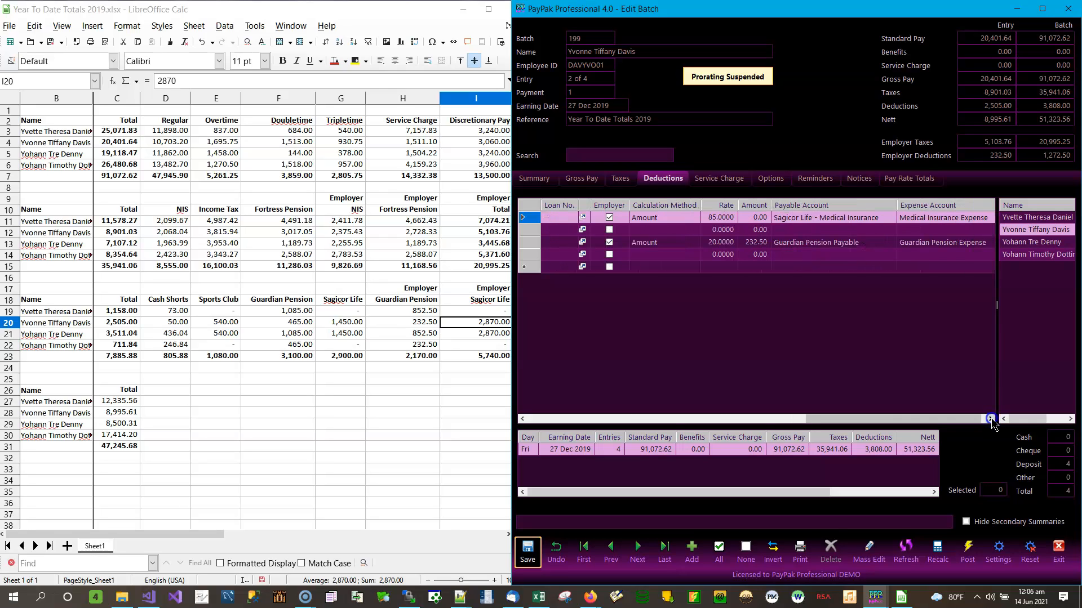
left_click(749, 219)
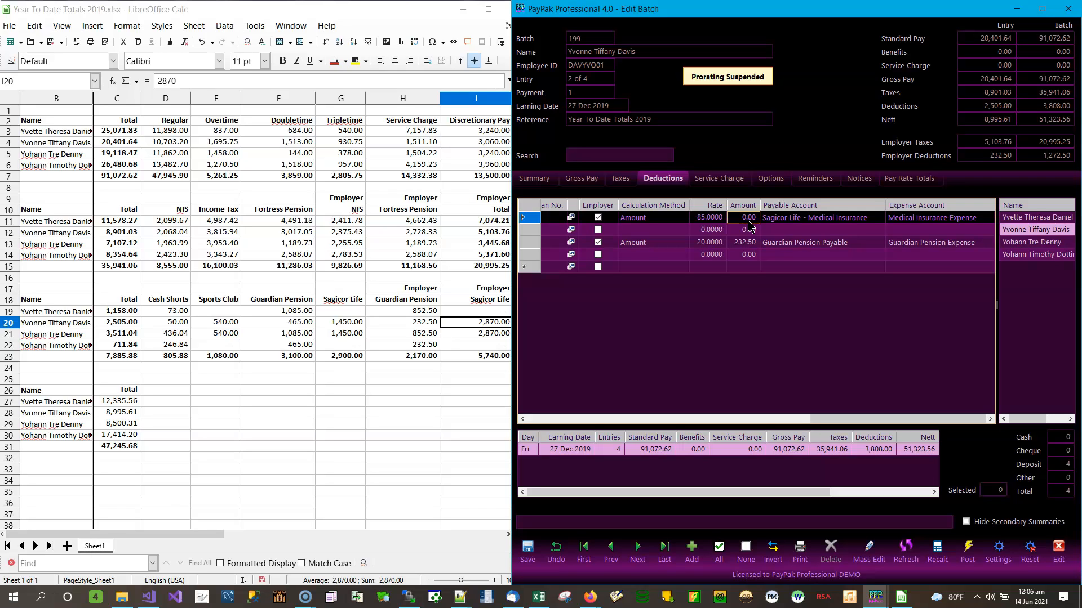
type("2,870")
left_click(749, 226)
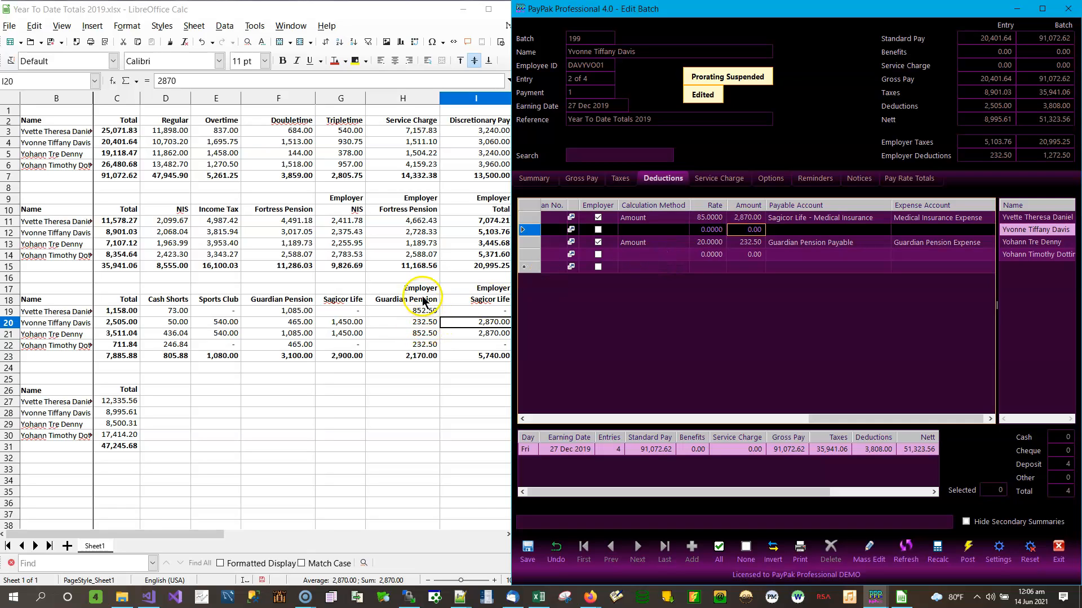
left_click(526, 549)
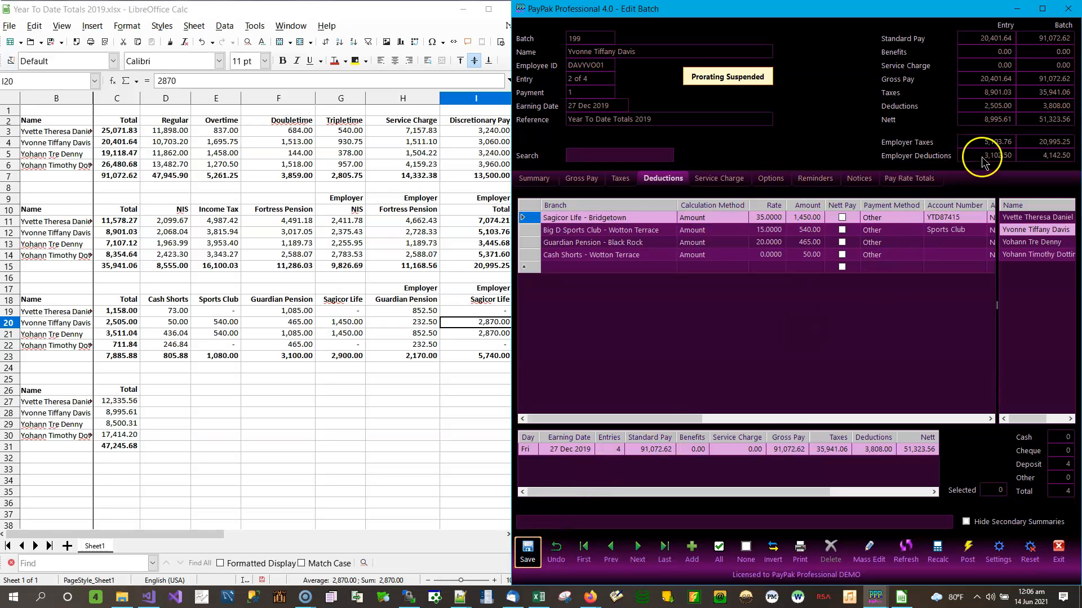
Verify employer deductions 3,102.50 against J20 and select C21 for the next employee
left_click(491, 325)
key("Right")
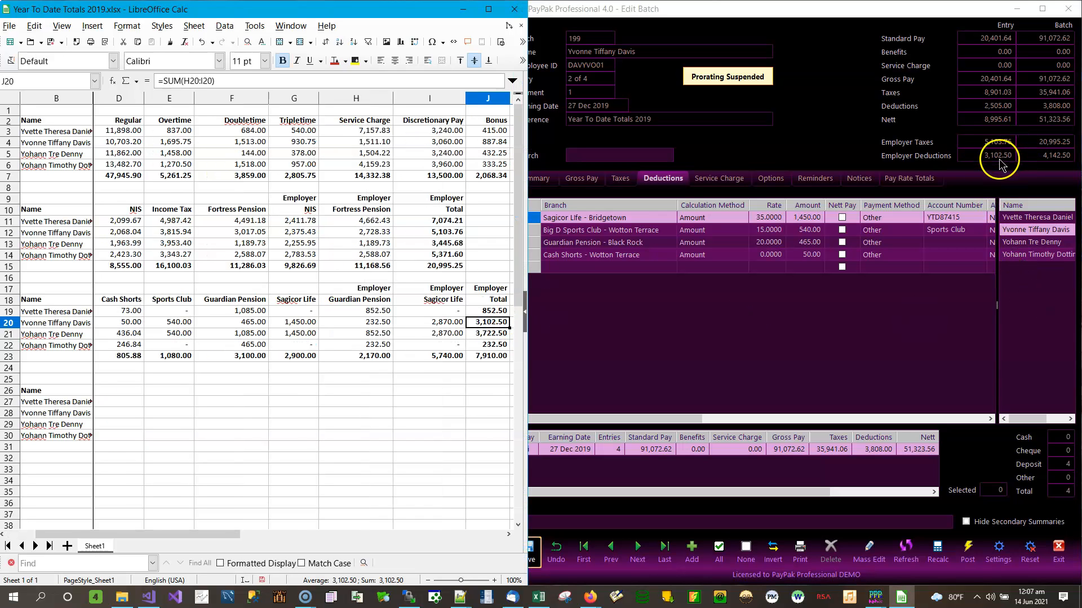
left_click(488, 325)
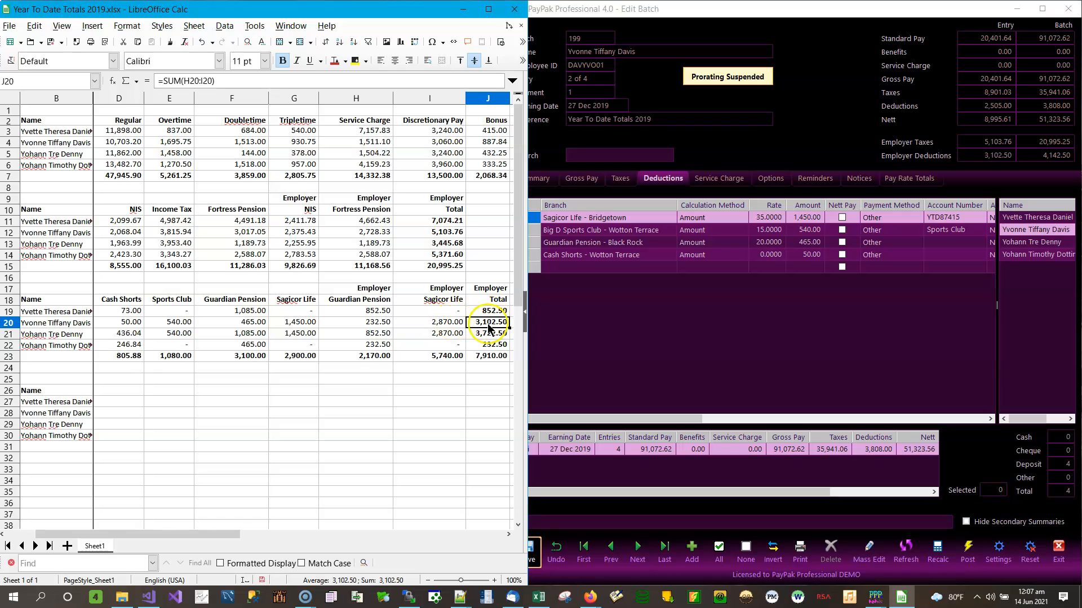
key("Home")
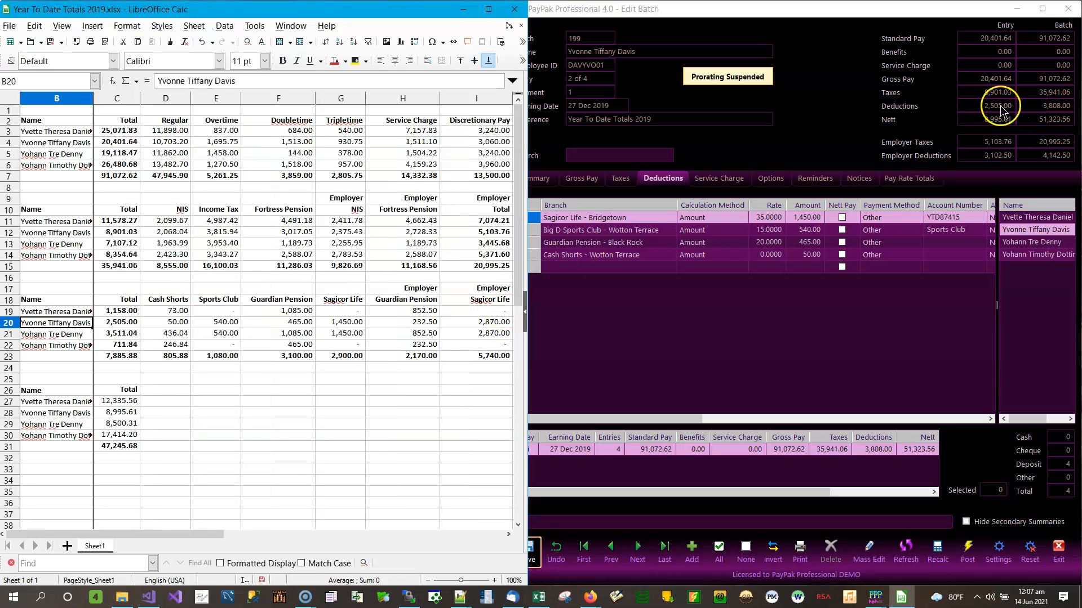
left_click(119, 334)
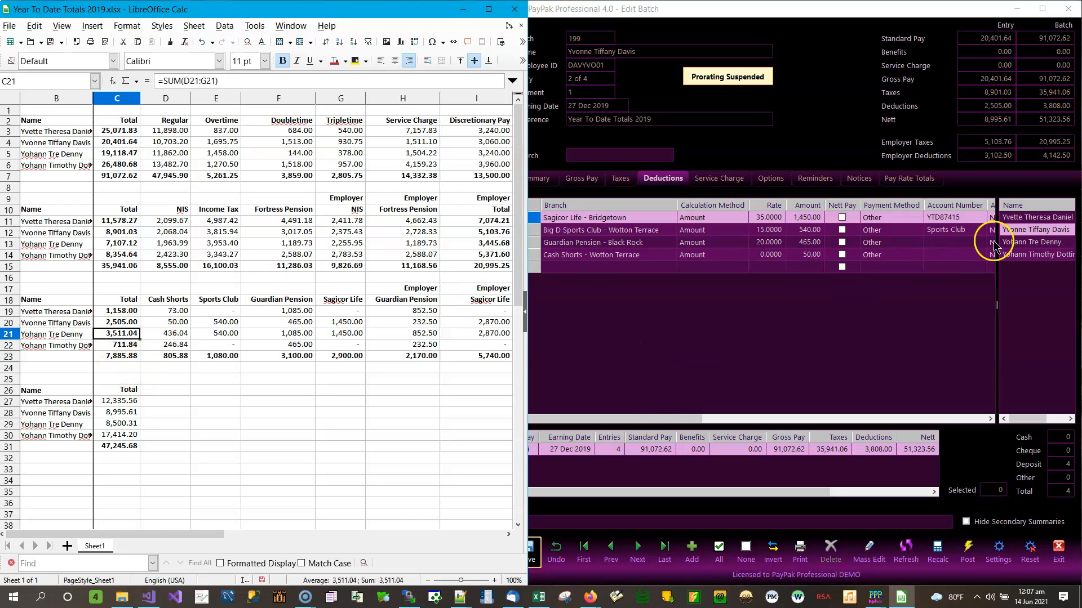
For the third employee, switch the Big D Pizza row to CASSHO with 436.04
left_click(1045, 242)
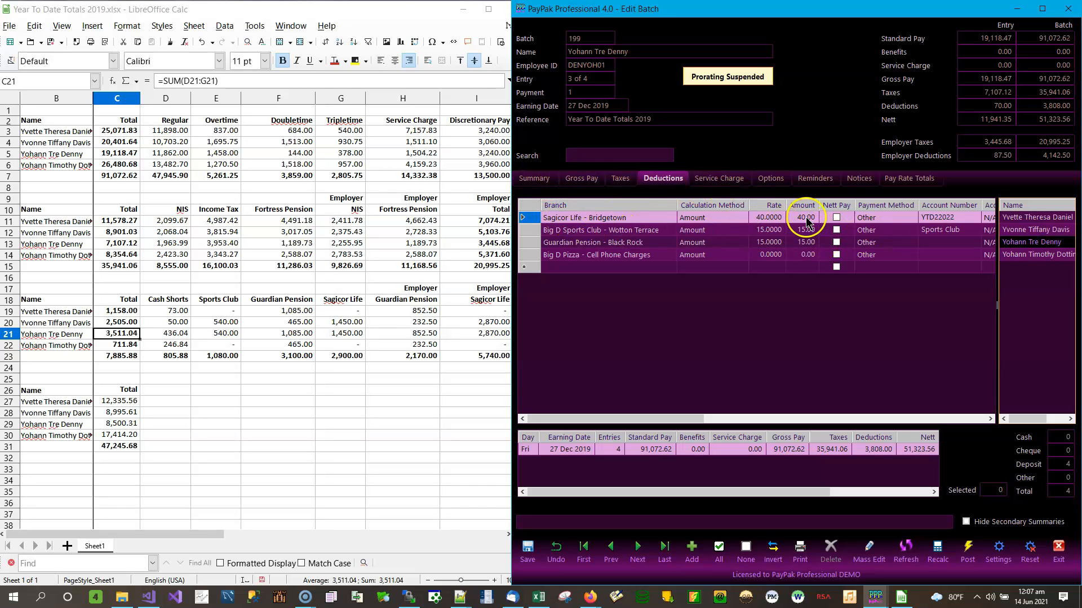
left_click(649, 256)
left_click(656, 255)
left_click(671, 255)
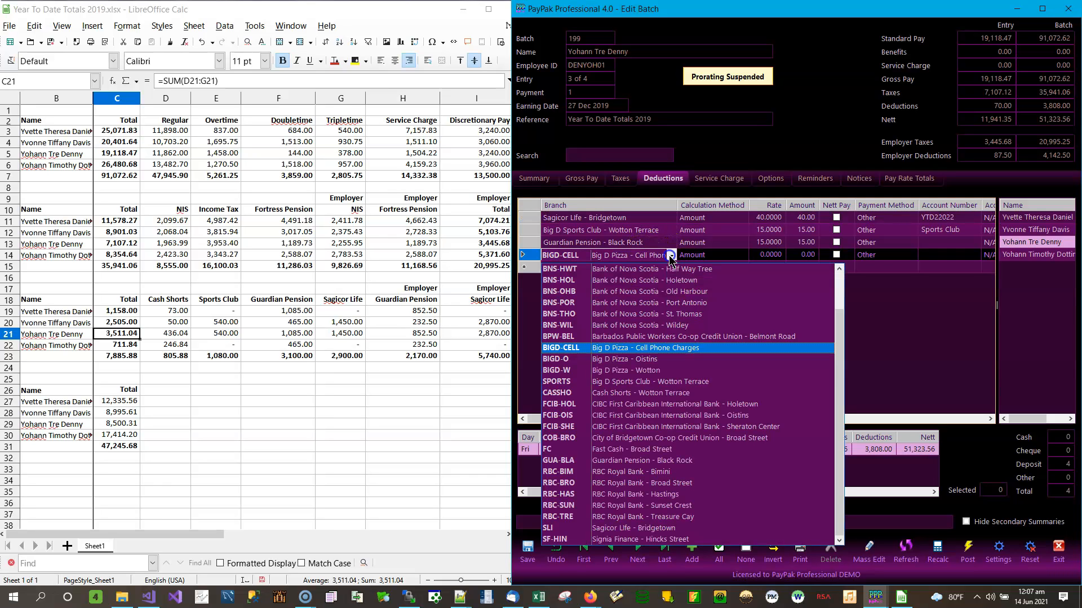
left_click(656, 394)
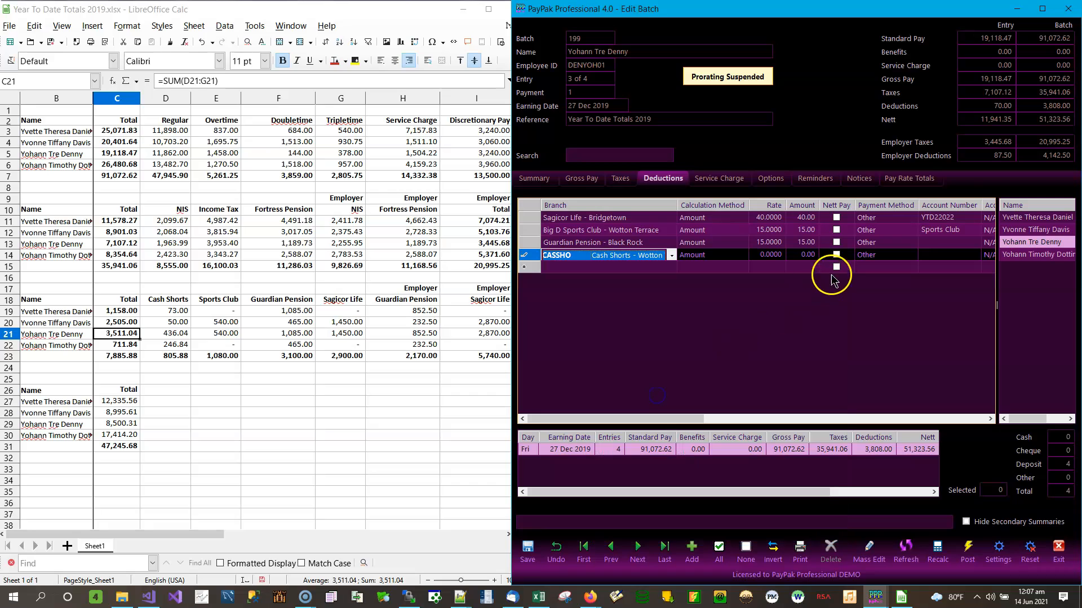
left_click(804, 256)
type("4336.04")
key("Up")
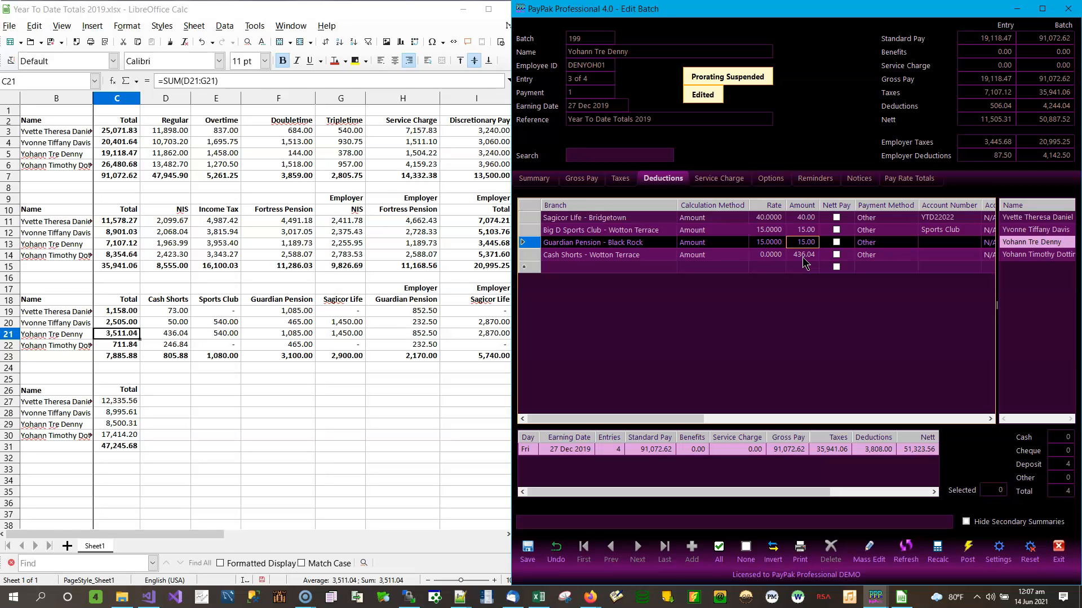
Set Big D Sports Club 540.00, Guardian Pension 1,085.00 and Sagicor Life 1,450.00
key("Up")
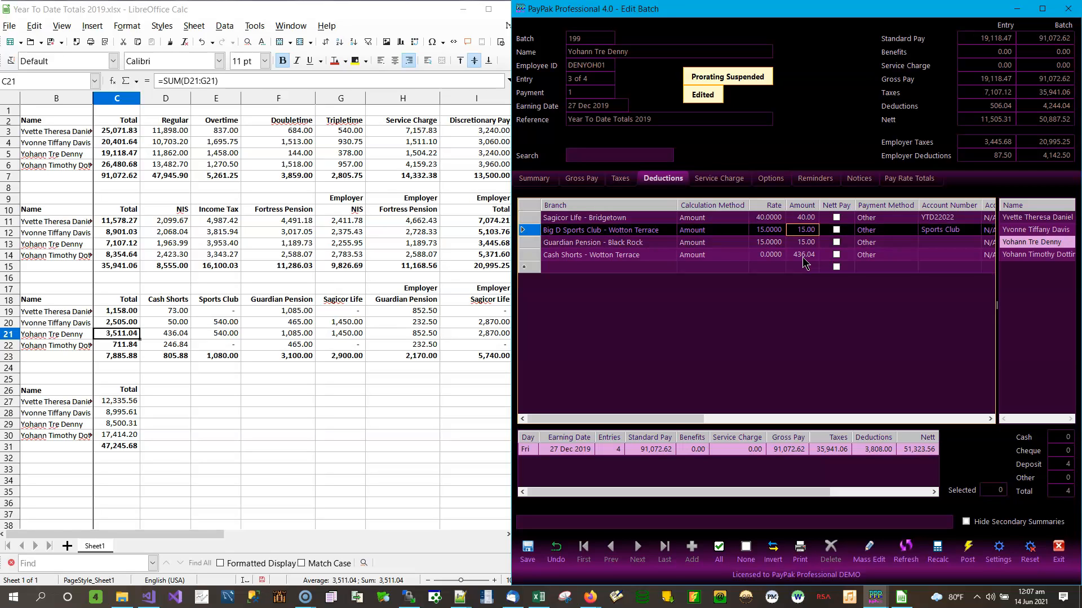
type("540")
key("Tab")
key("Down")
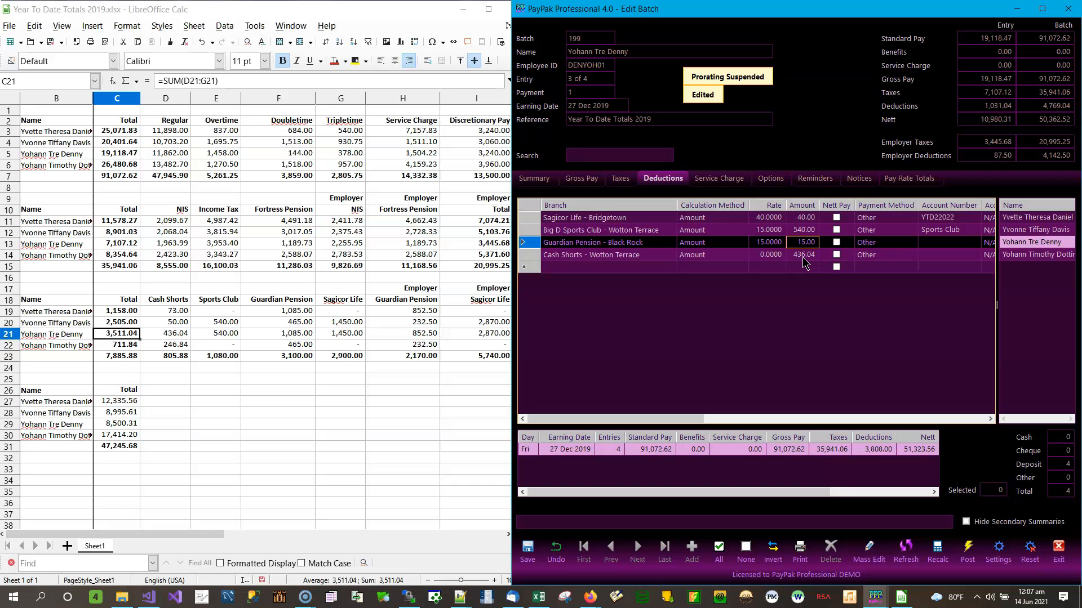
type("1085")
key("Return")
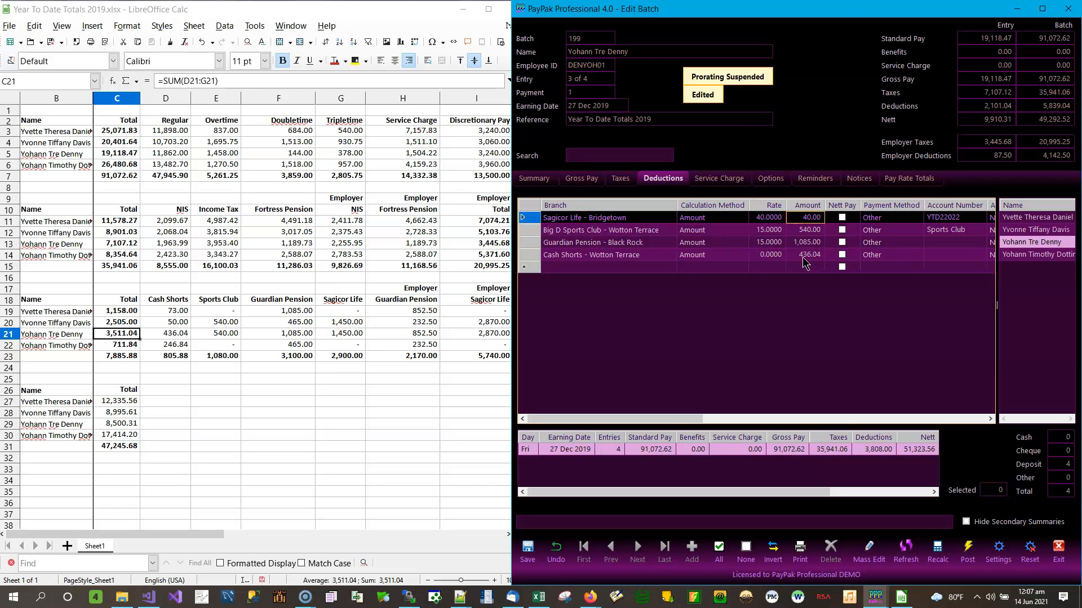
type("1")
key("Tab")
key("Tab")
key("Tab")
key("Tab")
key("Tab")
key("Tab")
key("Tab")
key("Tab")
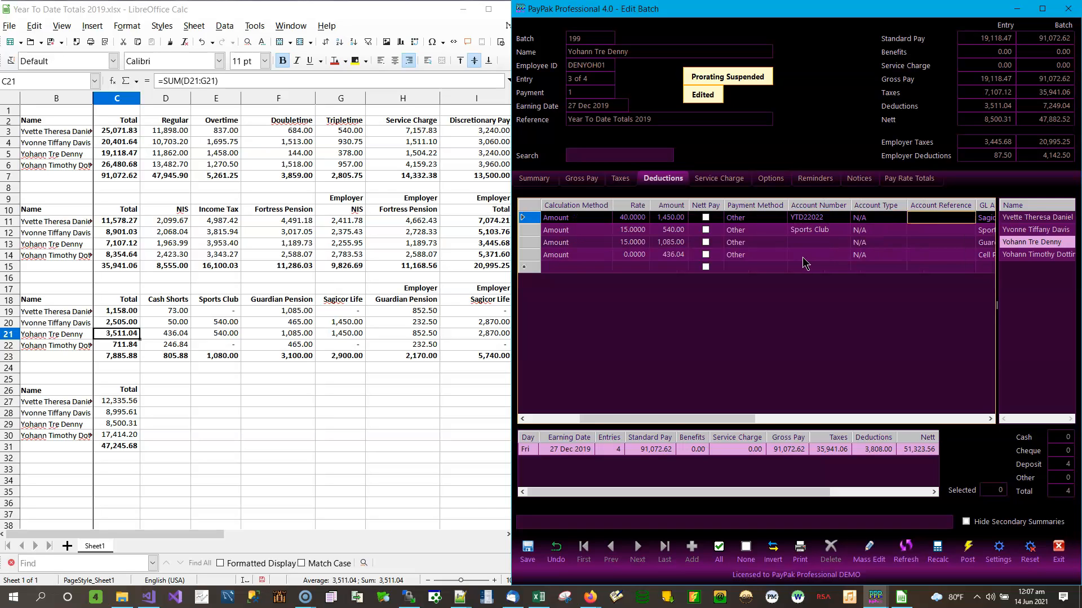
key("Tab")
key("Tab")
key("Tab")
key("Tab")
key("Tab")
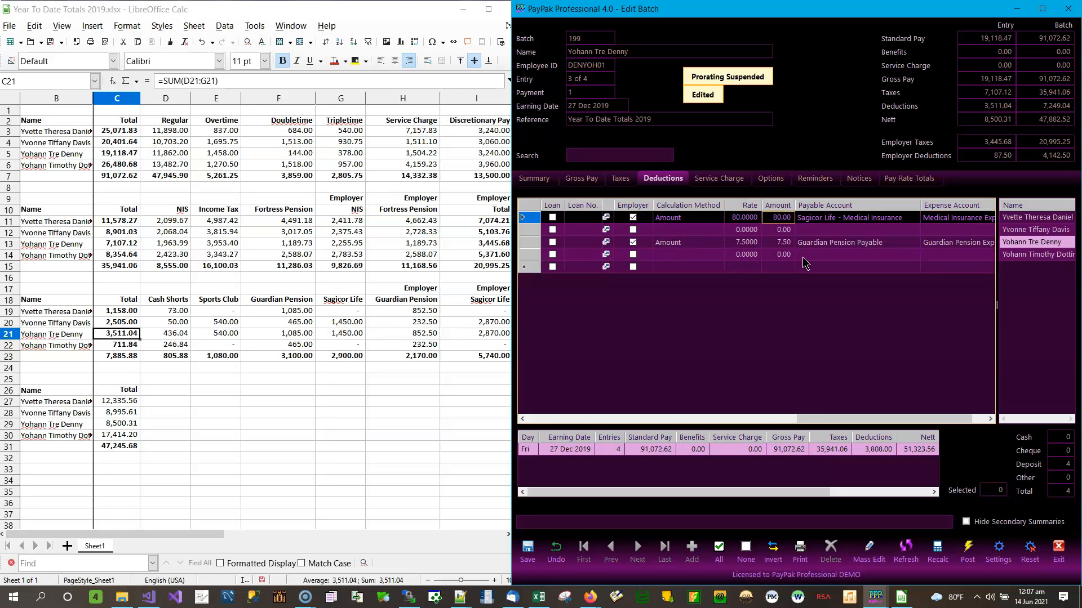
Enter employer Guardian Pension 852.50 and Sagicor Life 2,870.00, then save
key("Down")
key("Down")
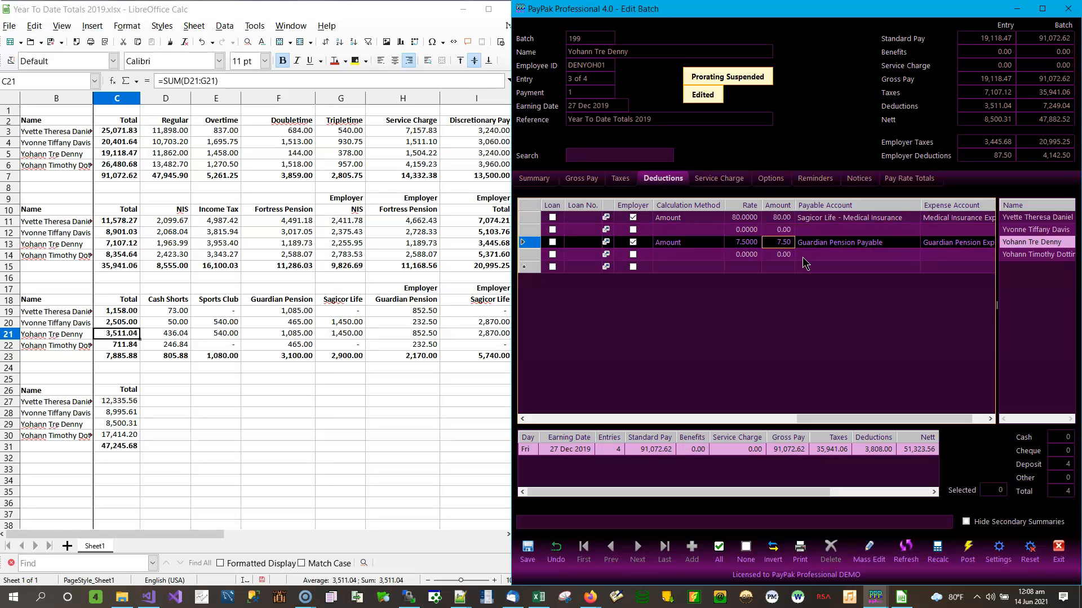
type("852.5")
key("Up")
key("Up")
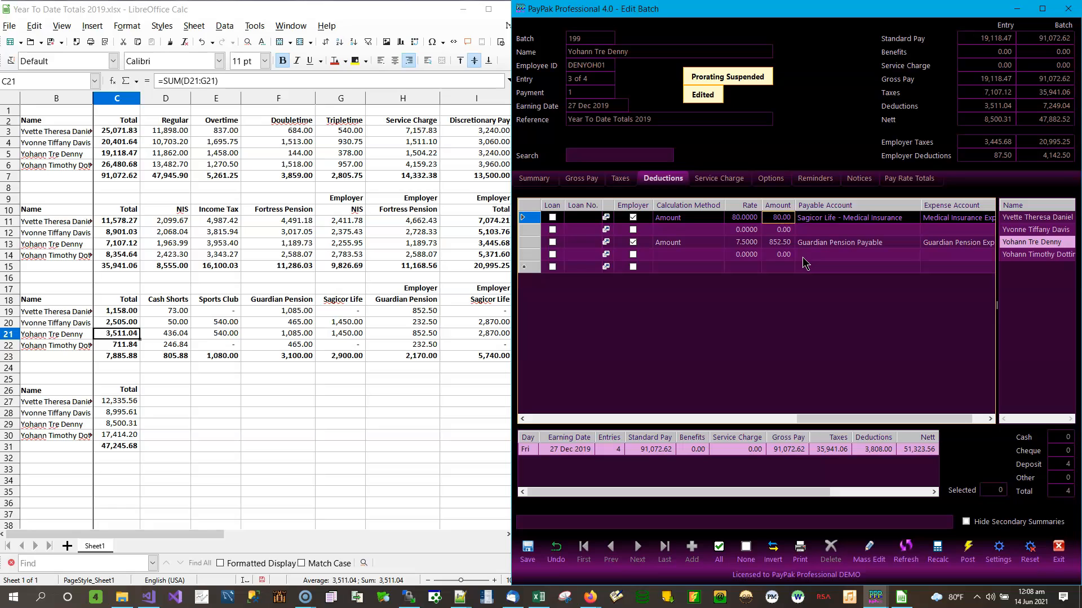
type("2870")
key("Down")
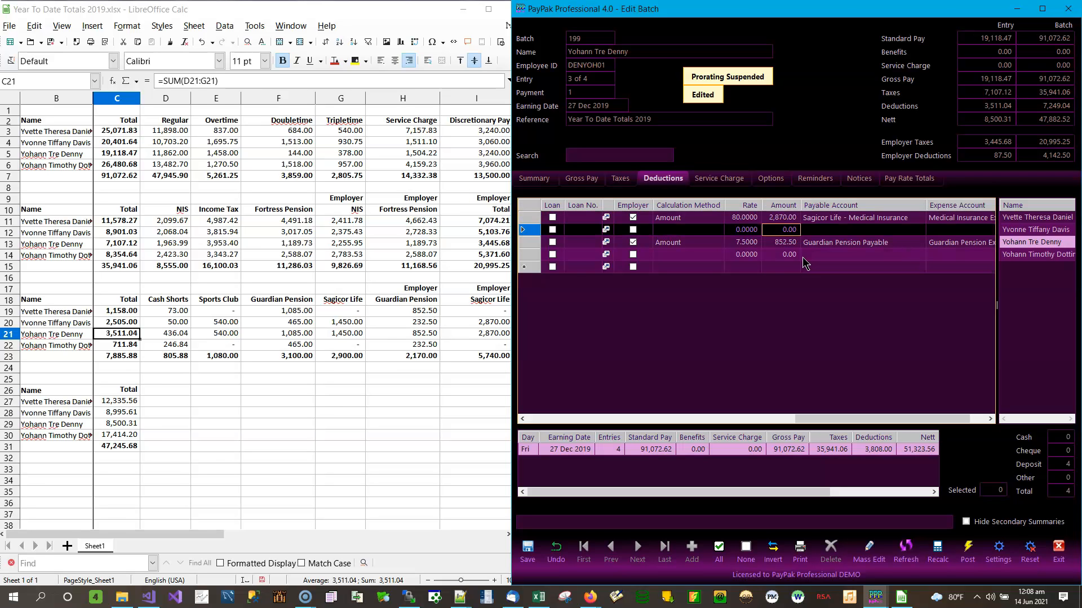
left_click(527, 550)
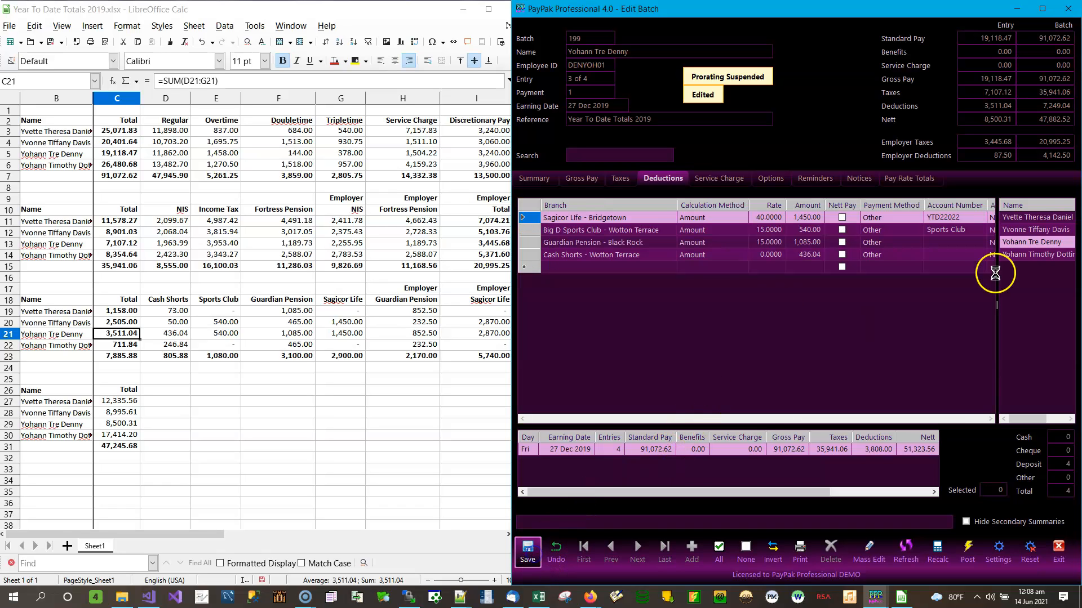
Check the employer total in cell J21 against PayPak's 3,722.50
left_click(471, 335)
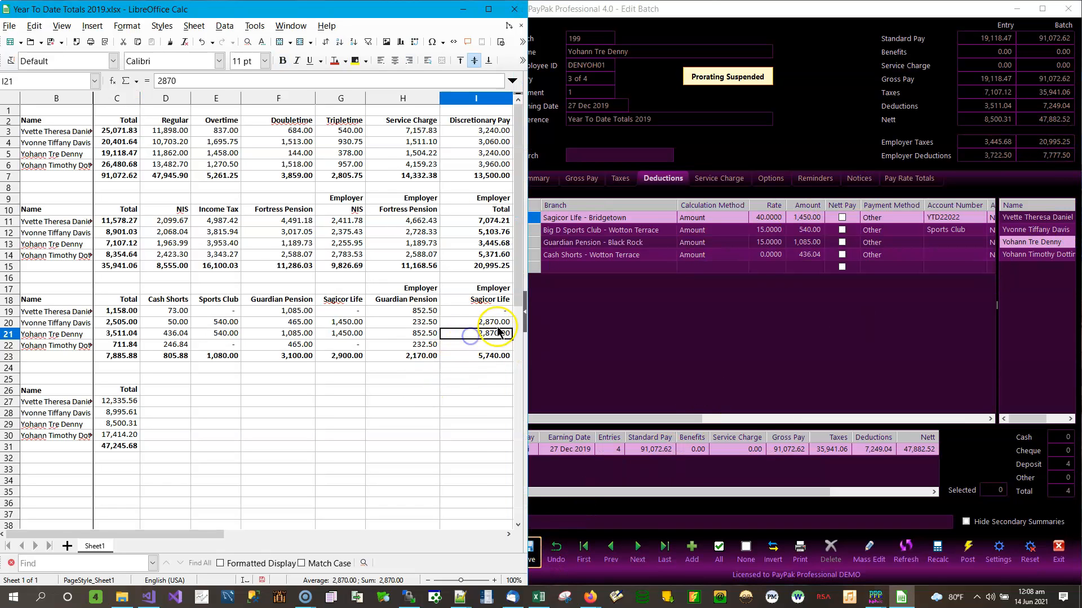
key("Right")
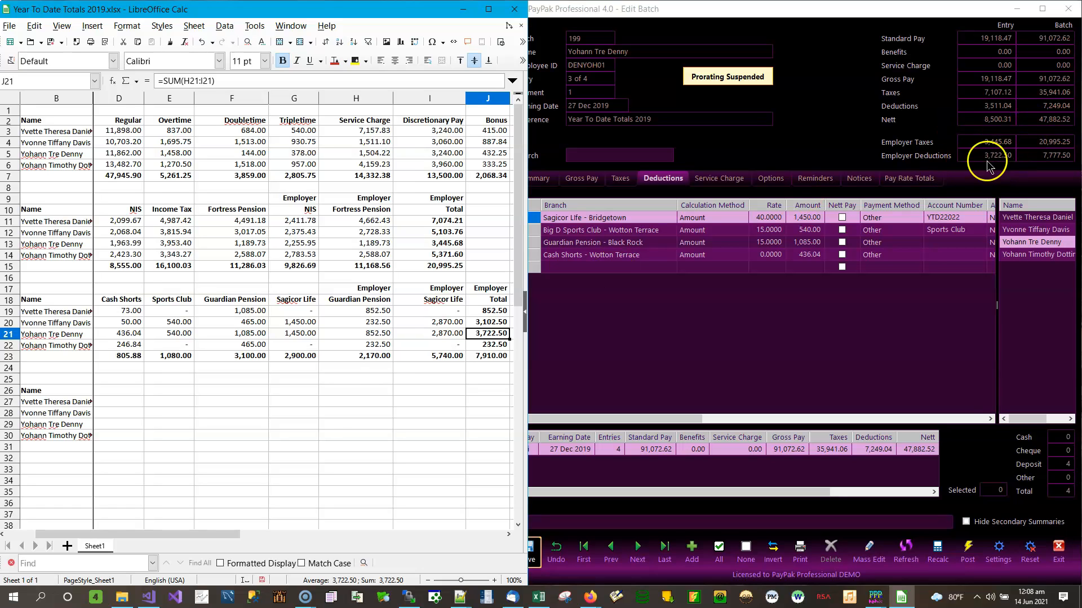
left_click(491, 336)
key("Home")
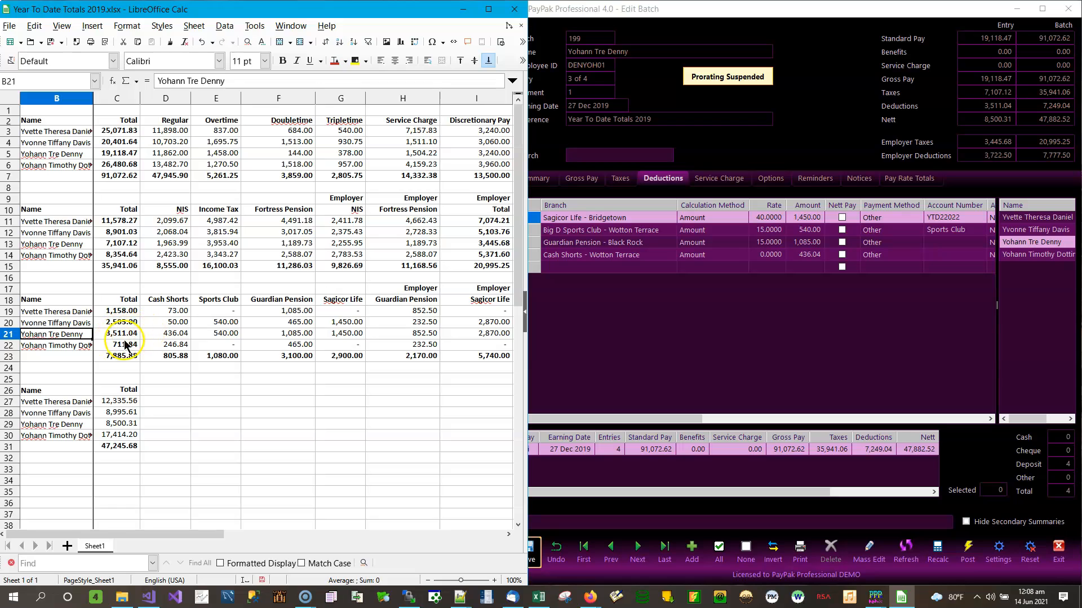
For the fourth employee, switch the Big D Pizza row to Cash Shorts with 246.84
left_click(1041, 254)
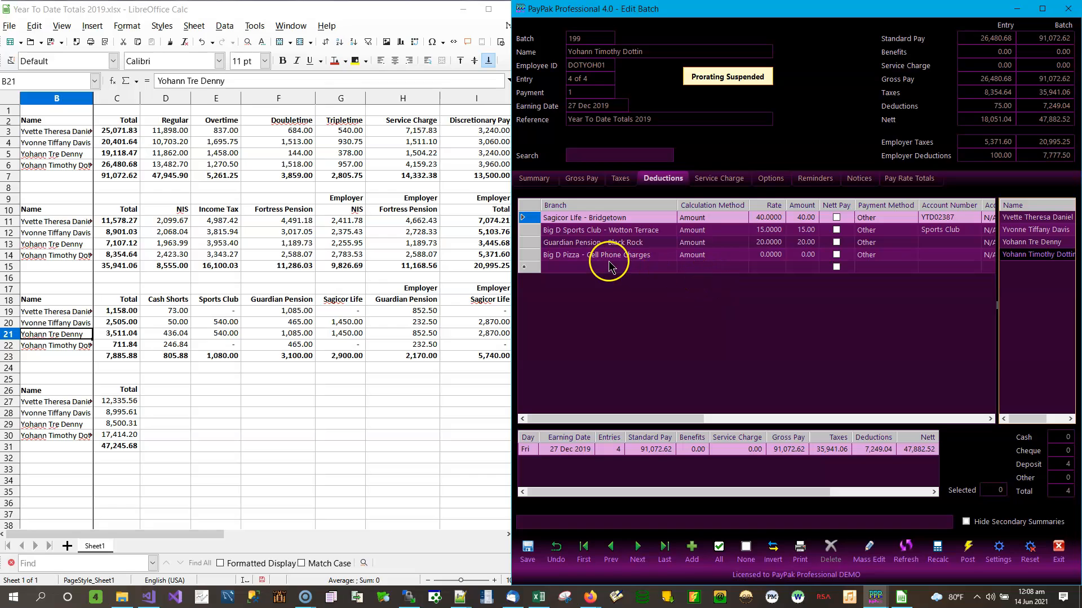
left_click(626, 256)
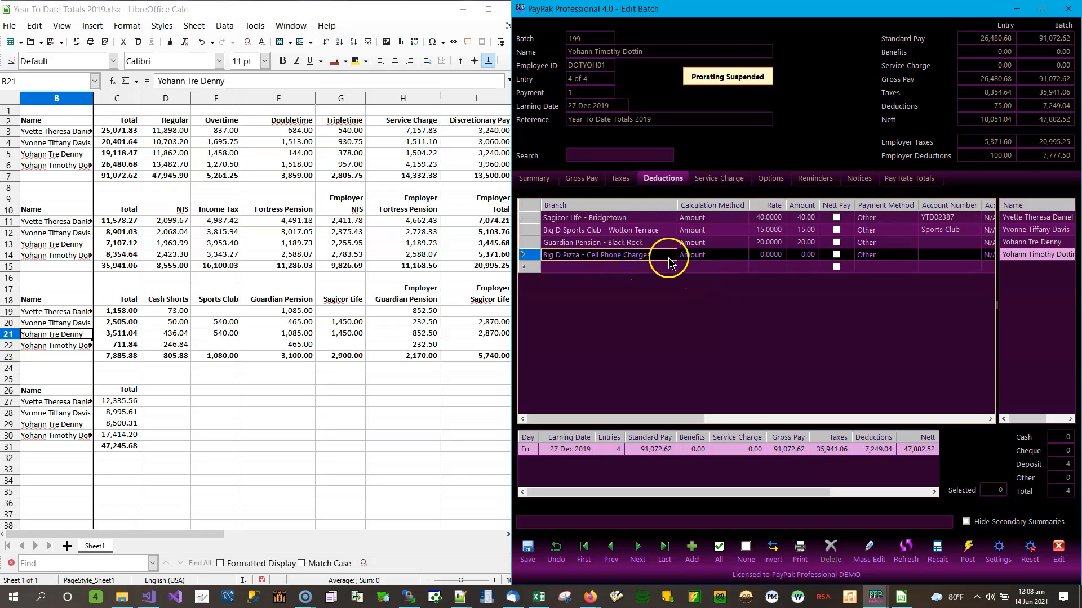
left_click(669, 258)
left_click(671, 255)
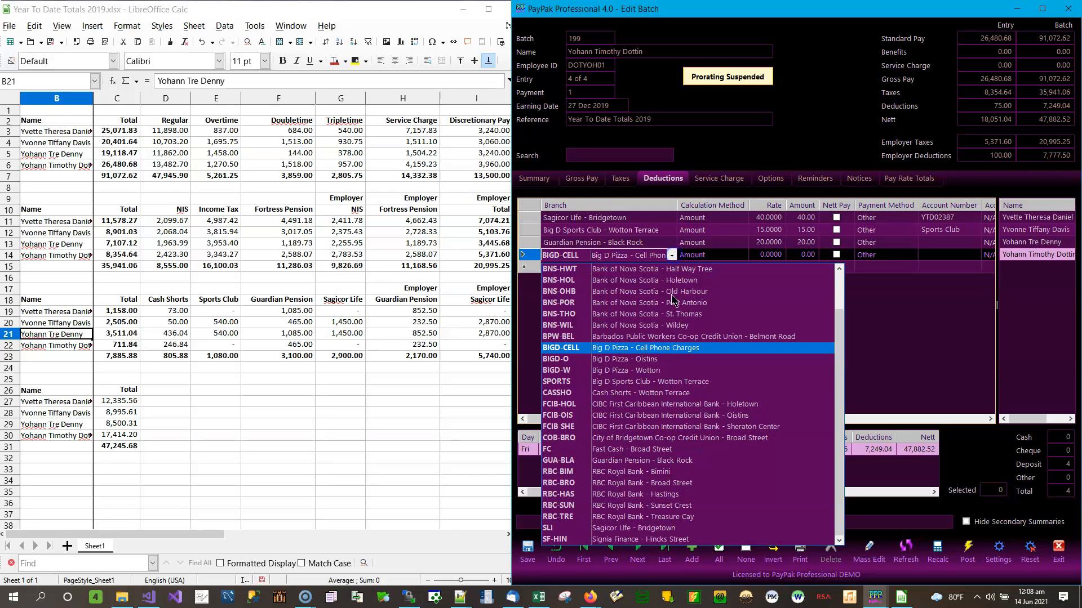
left_click(672, 393)
left_click(811, 255)
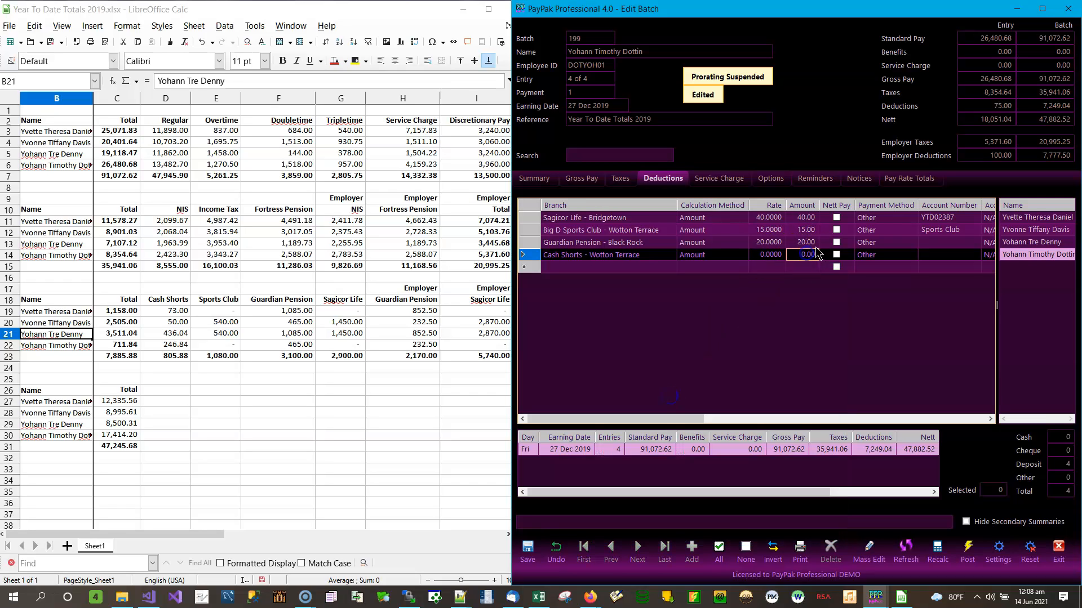
type("246.84")
left_click(815, 248)
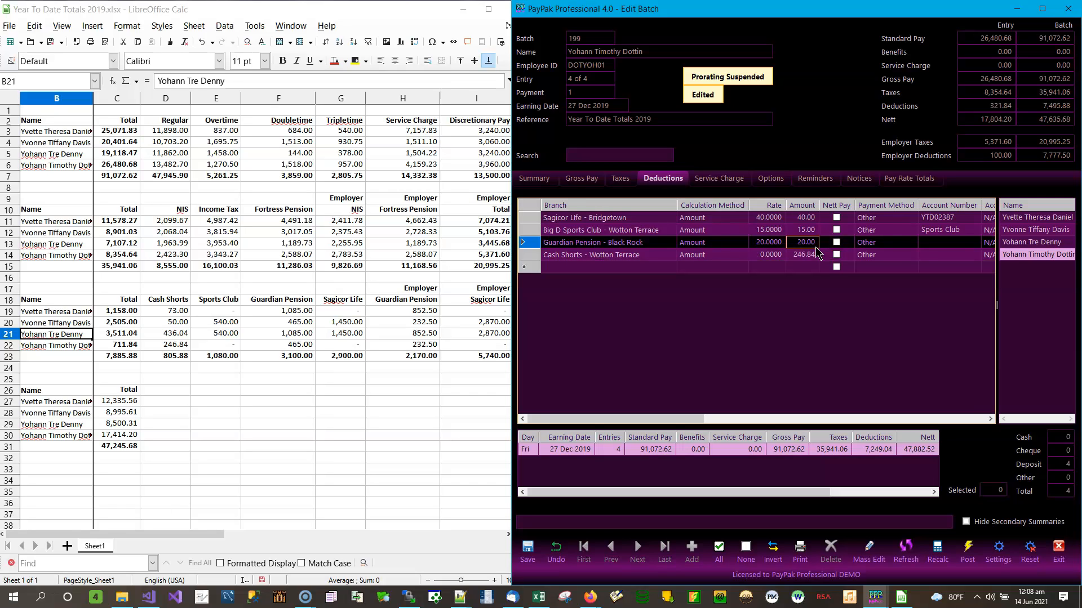
Set Big D Sports Club to 0, Guardian Pension 465.00 and Sagicor Life 0
key("Up")
type("0")
key("Down")
type("465")
key("Up")
key("Up")
type("0")
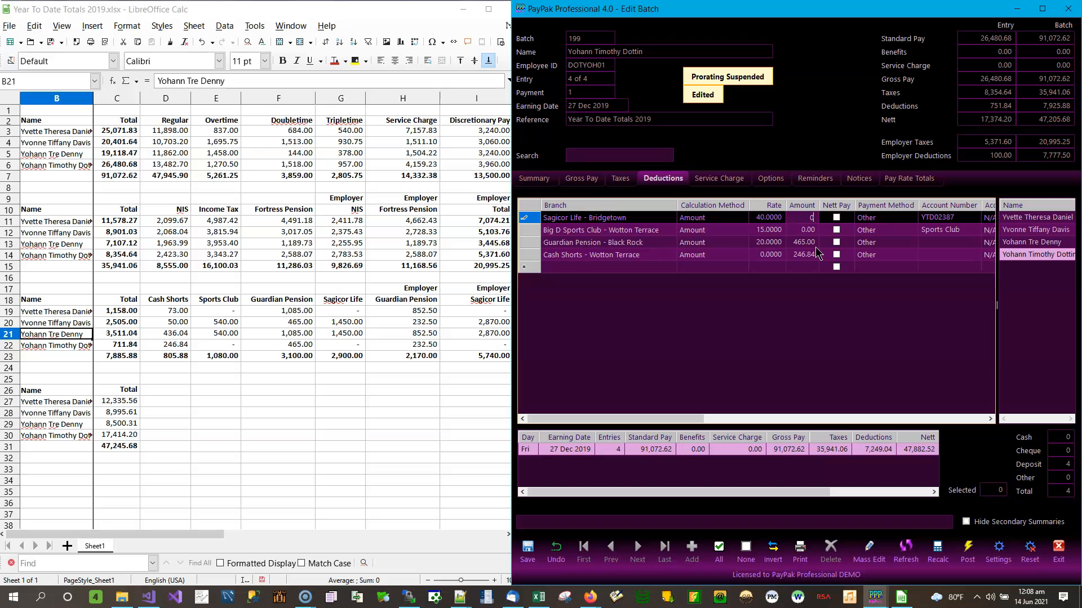
key("Down")
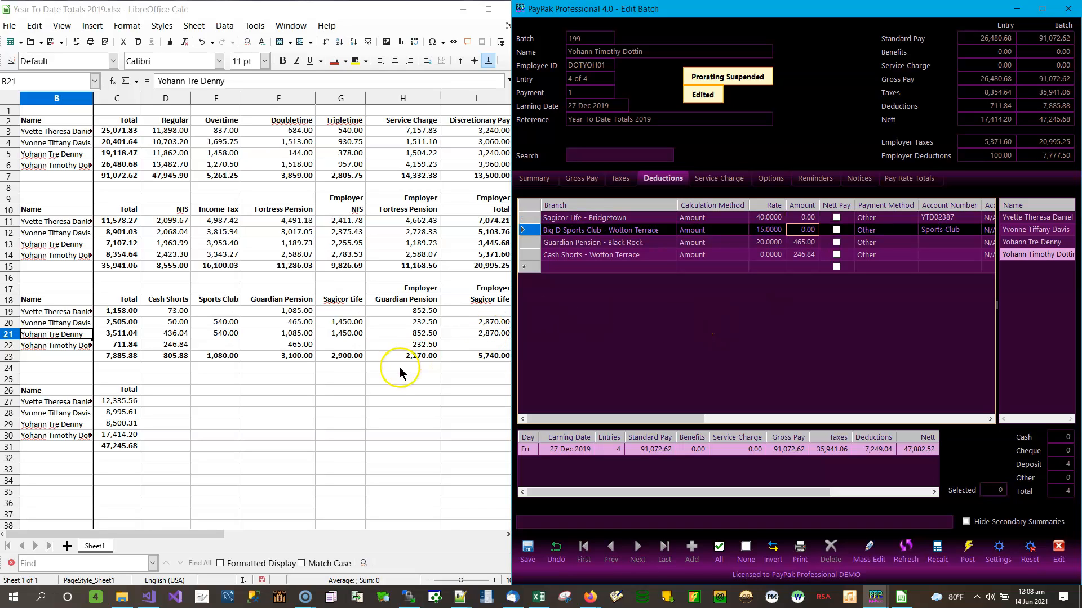
Enter employer Guardian Pension 232.50 and Sagicor Life 0 from the sheet, then save
left_click(479, 345)
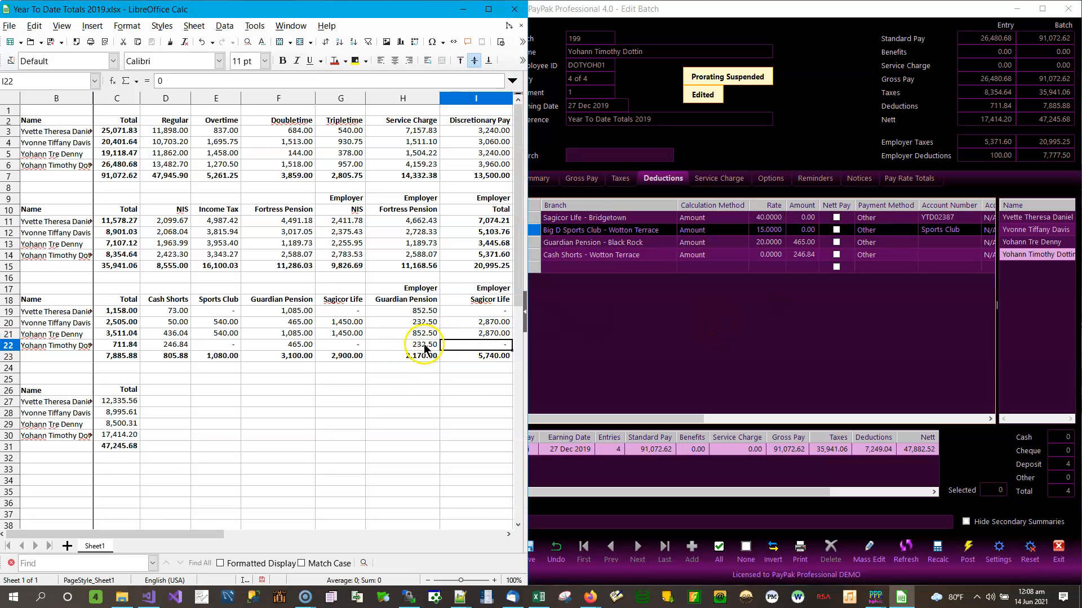
left_click(421, 344)
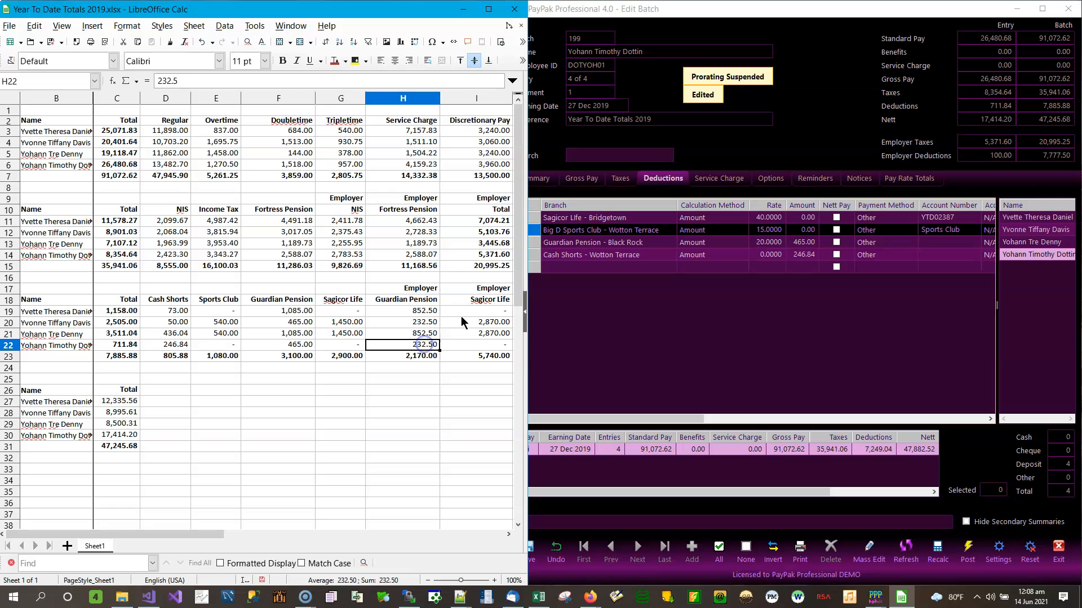
left_click(867, 242)
key("Right")
key("Right")
key("Right")
key("Right")
key("Right")
key("Right")
key("Right")
key("Right")
key("Right")
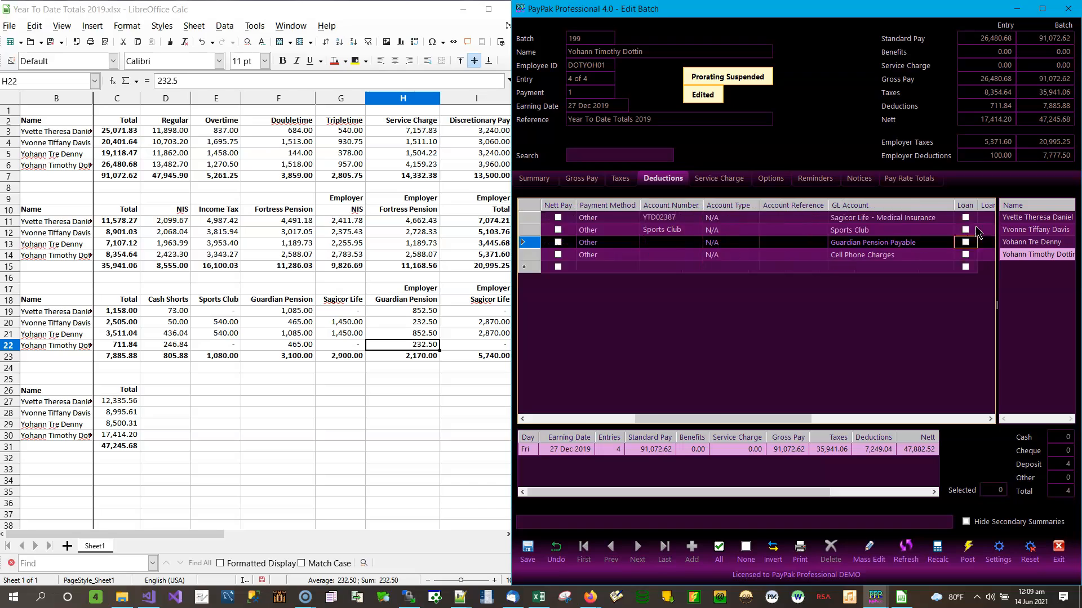
key("Left")
key("Right")
key("Right")
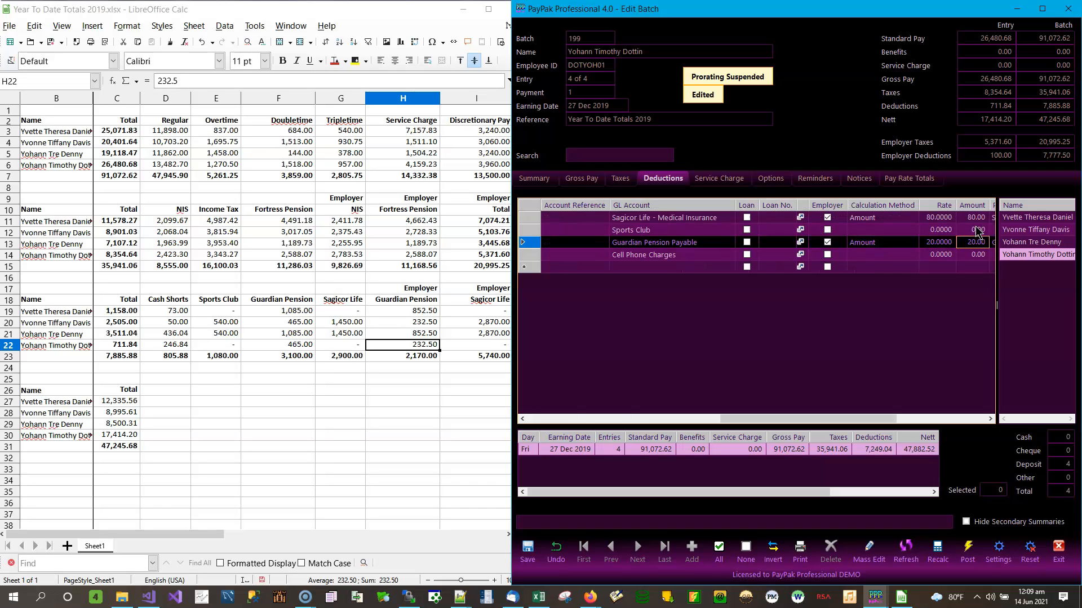
type("23")
key("Up")
key("Up")
type("0")
left_click(977, 230)
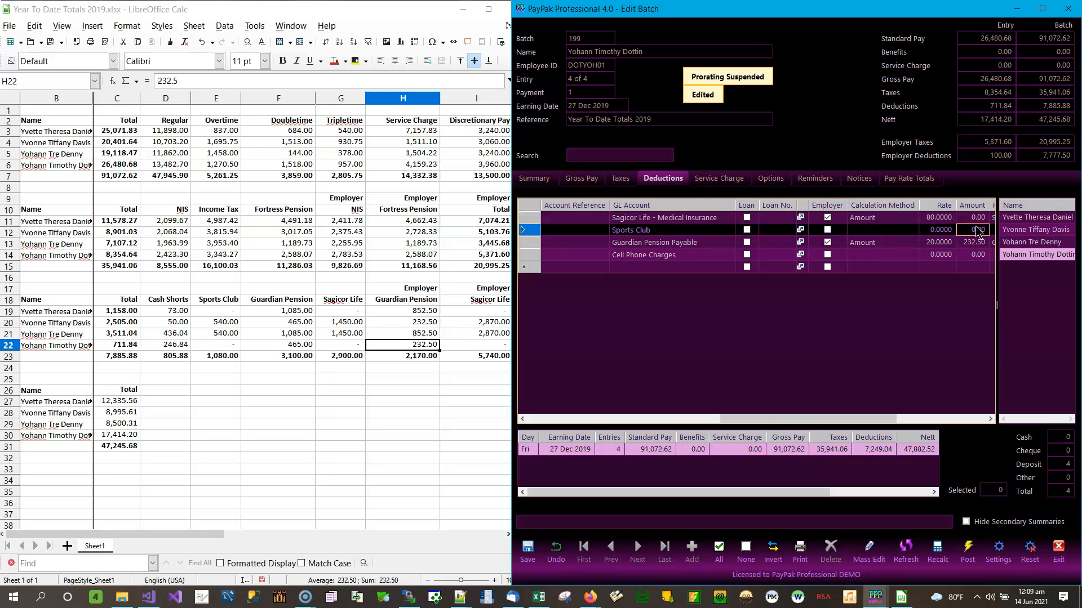
left_click(527, 549)
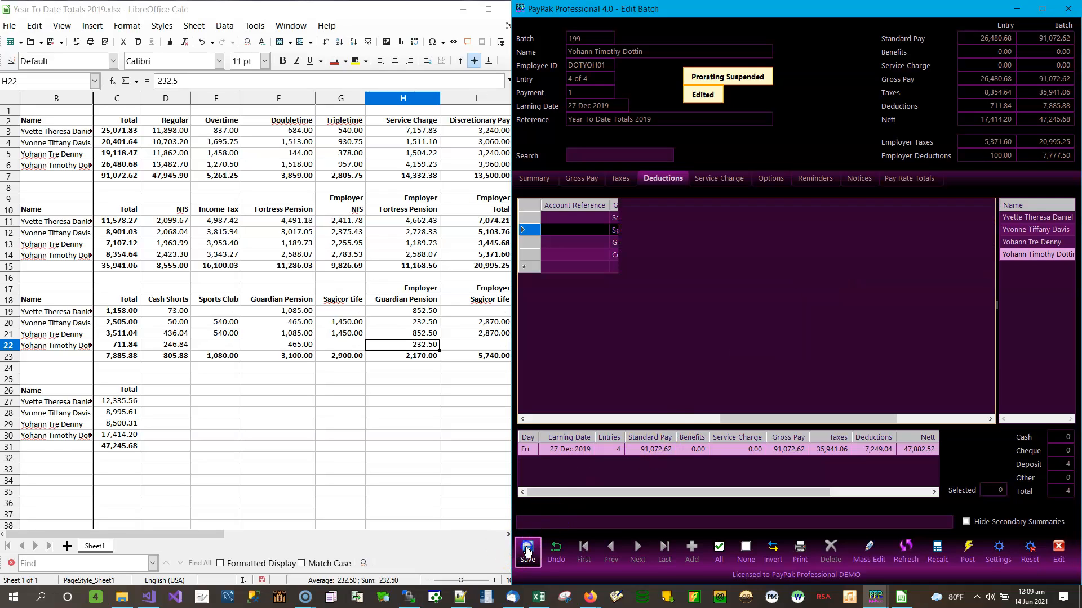
Check the employer Sagicor Life figures in cells I22 and J22 of the Calc sheet
left_click(489, 334)
left_click(495, 344)
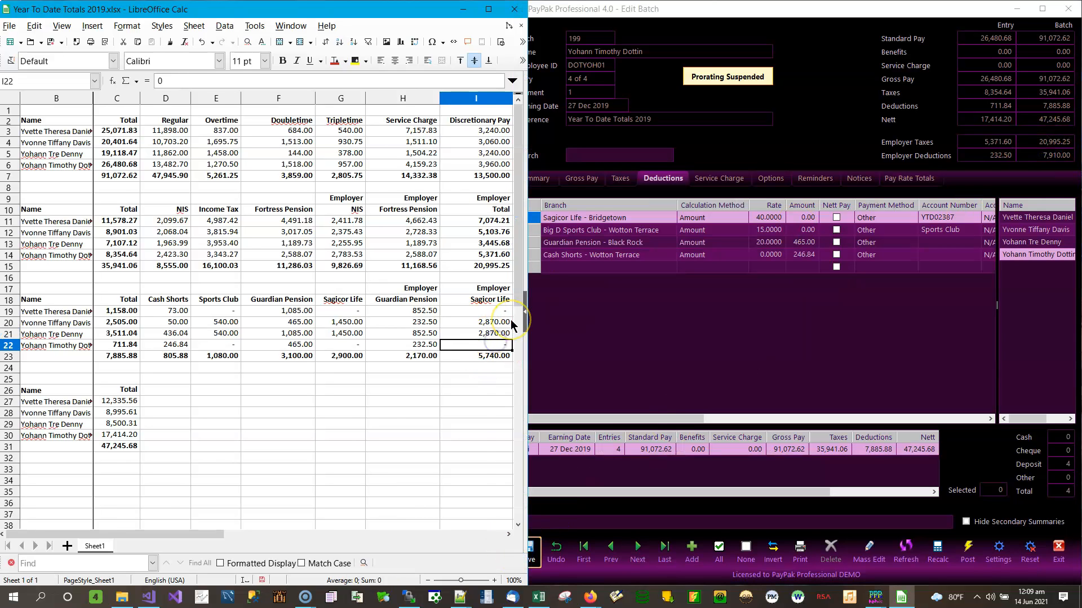
key("Right")
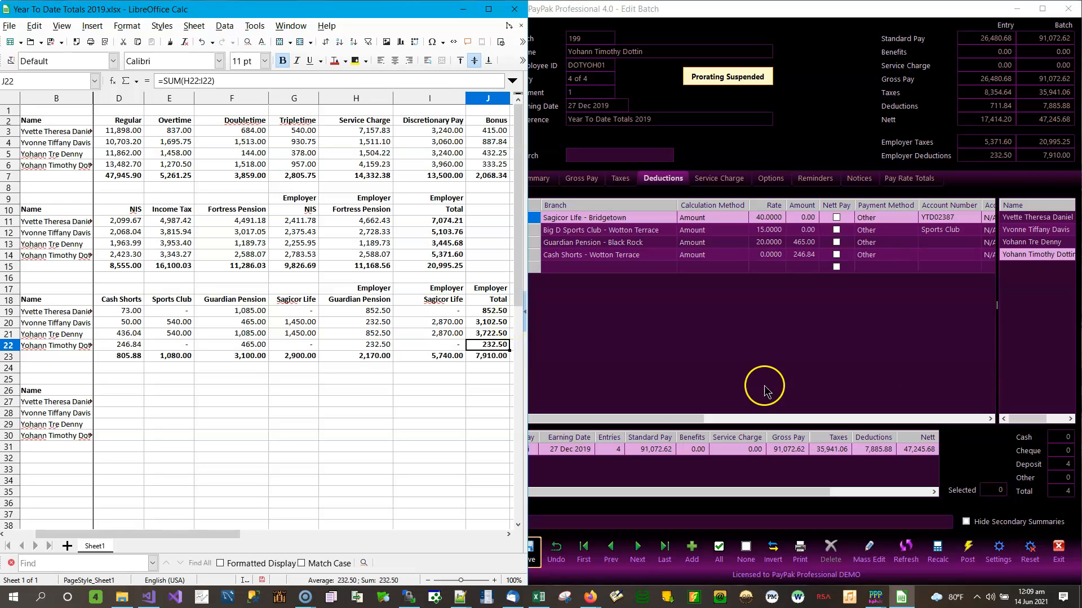
left_click(432, 347)
key("Home")
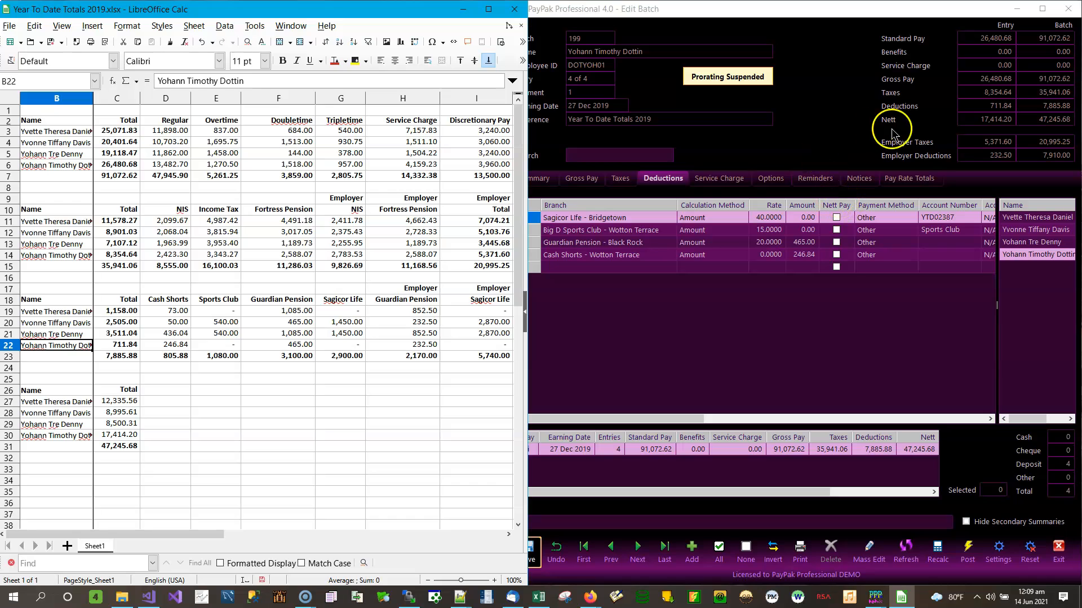
Confirm the 47,245.68 nett total in C31, then show batch 199's summary of all four employees
left_click(823, 123)
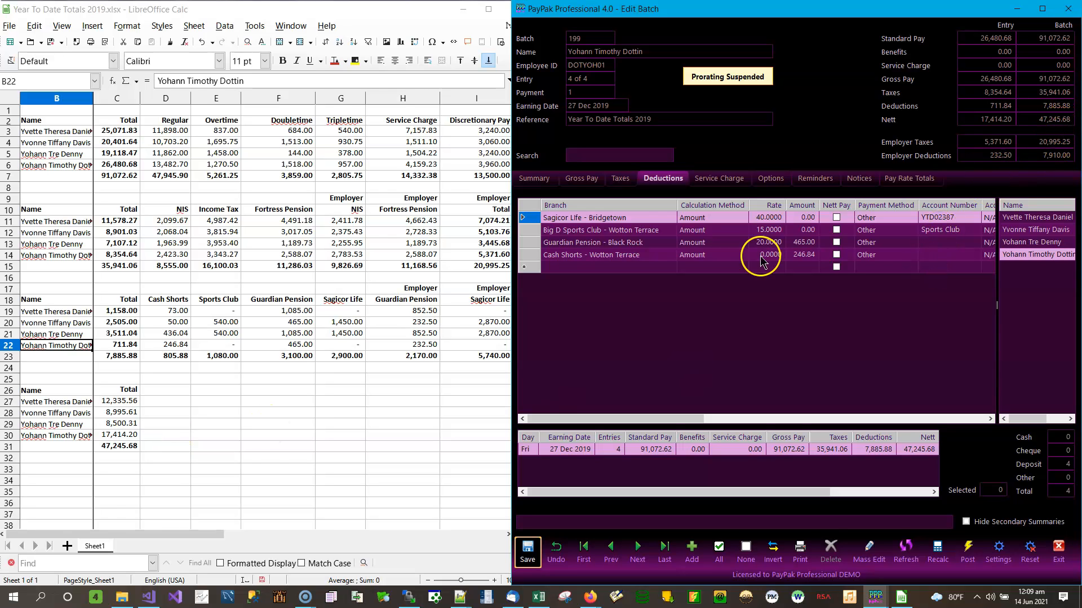
left_click(118, 444)
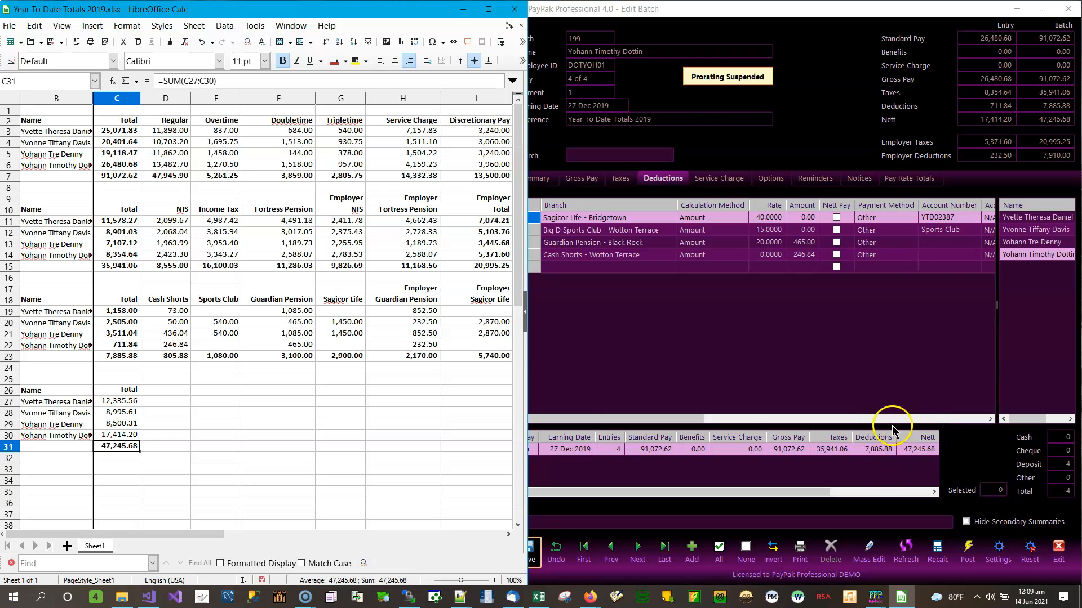
left_click(609, 421)
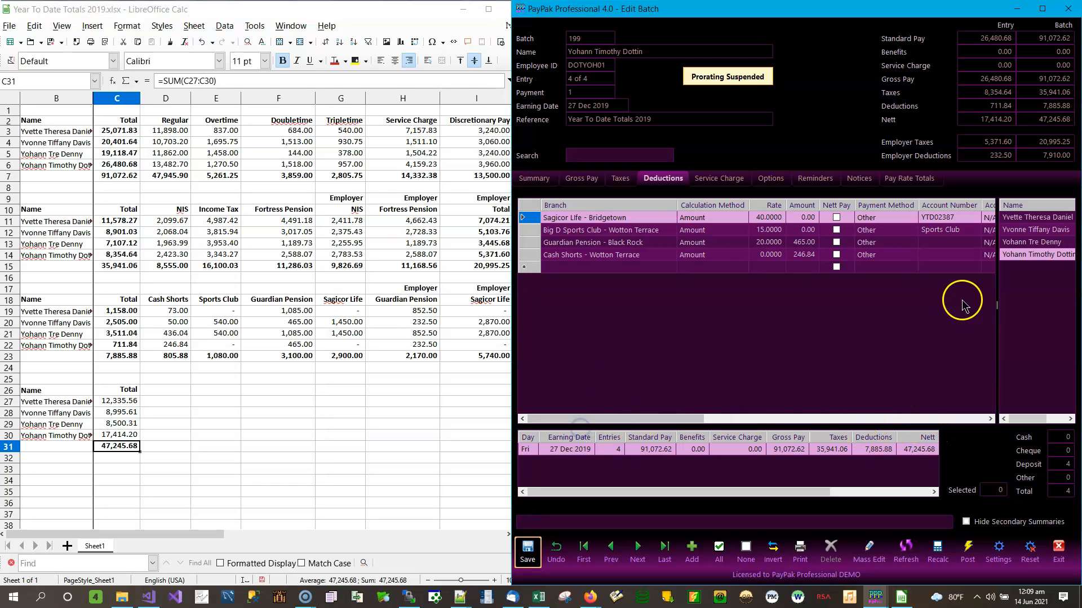
left_click(533, 178)
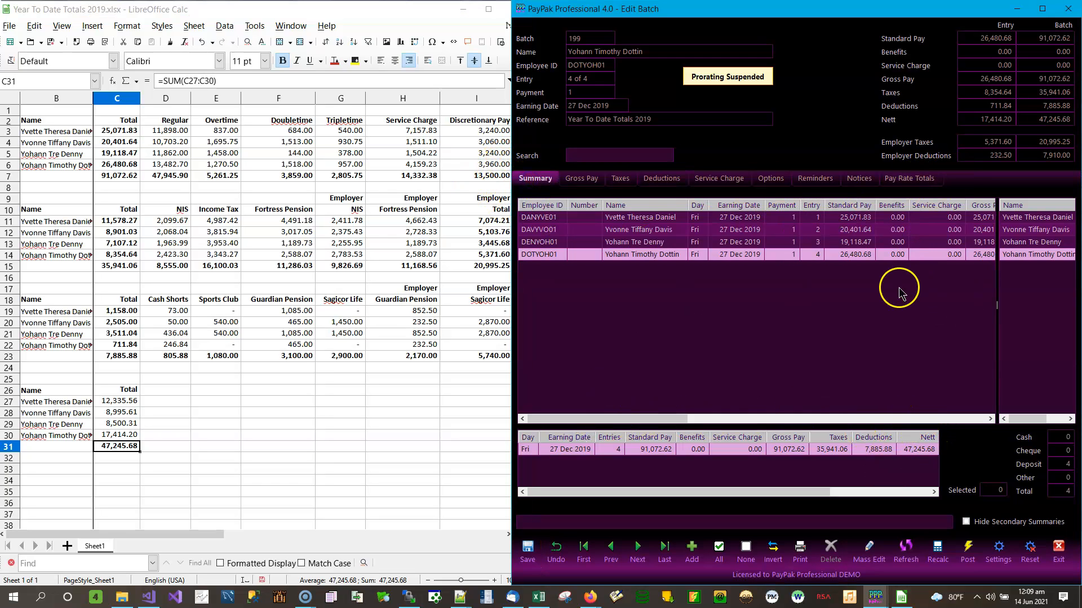
Scroll the Summary grid right to review each employee's Nett and Employer Taxes columns
left_click(989, 418)
left_click(990, 419)
left_click(990, 419)
left_click(989, 419)
left_click(990, 418)
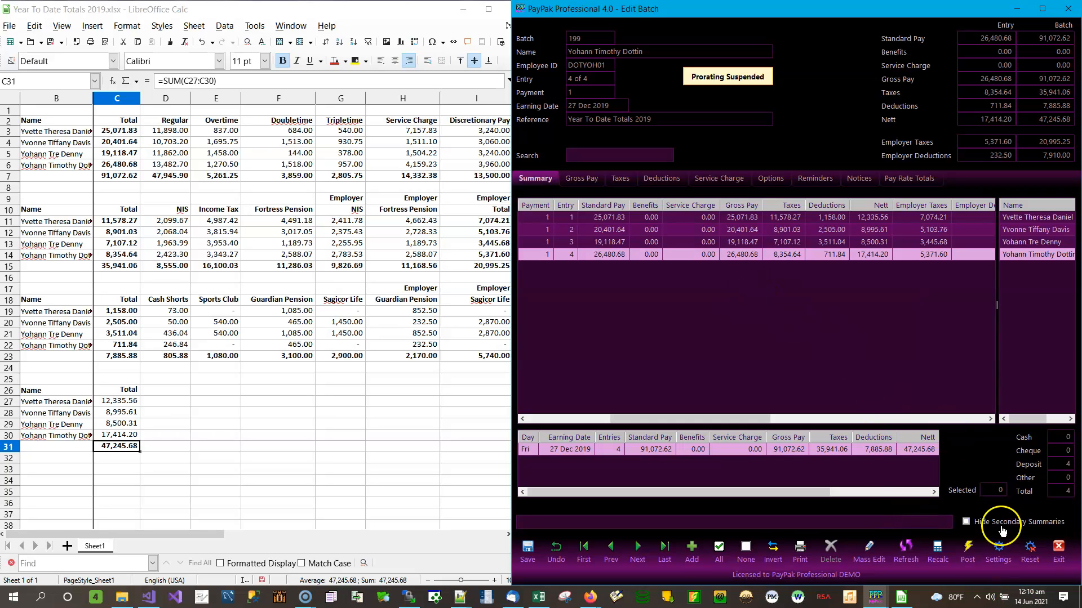
Post batch 199 past the overlapping earning dates warning and acknowledge the success message
left_click(973, 554)
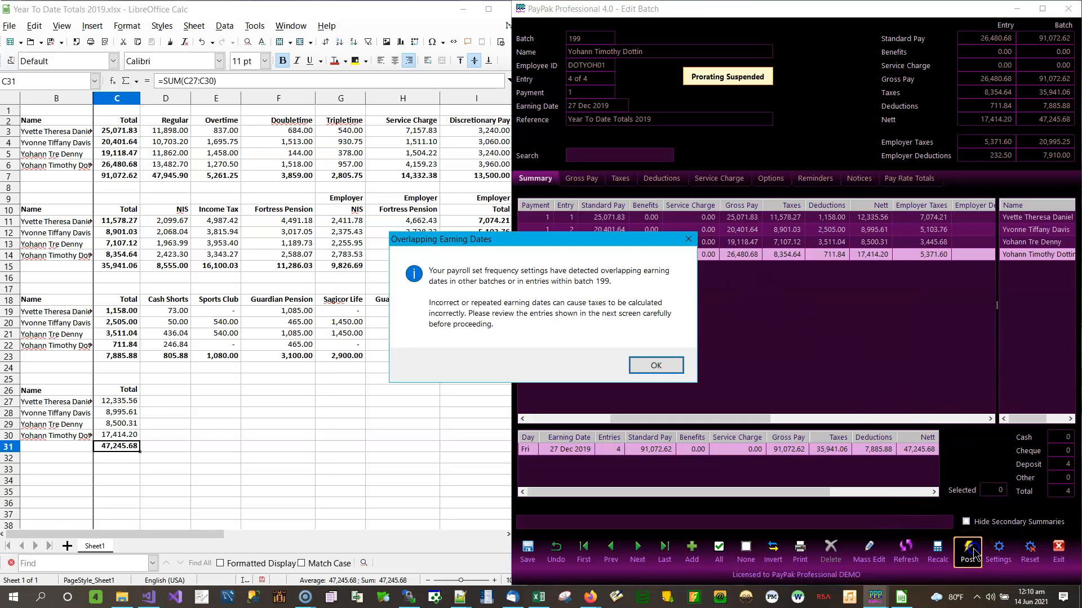
left_click(663, 367)
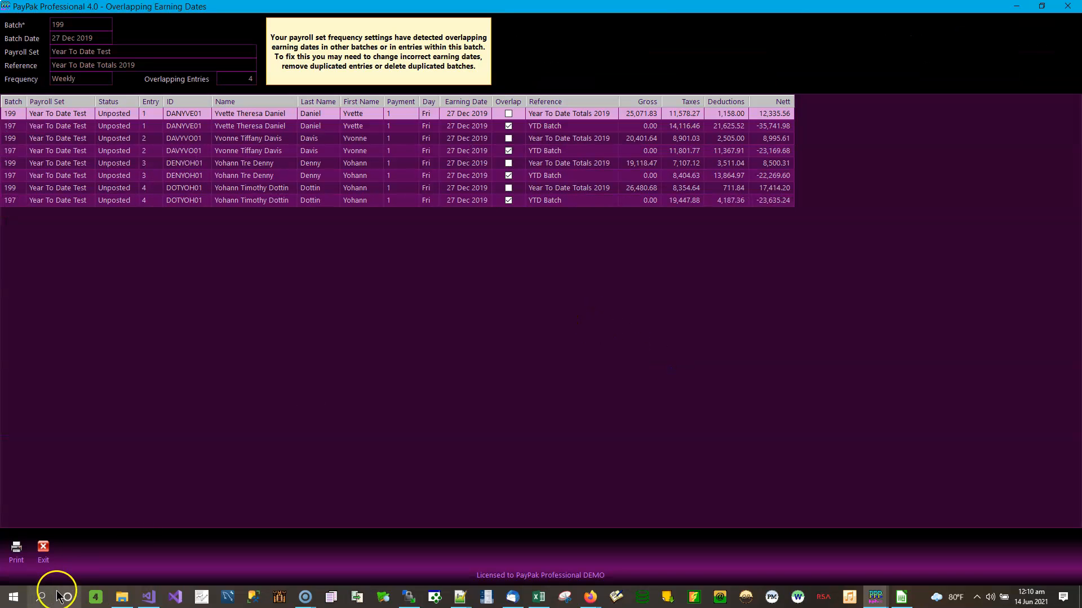
left_click(43, 548)
left_click(532, 349)
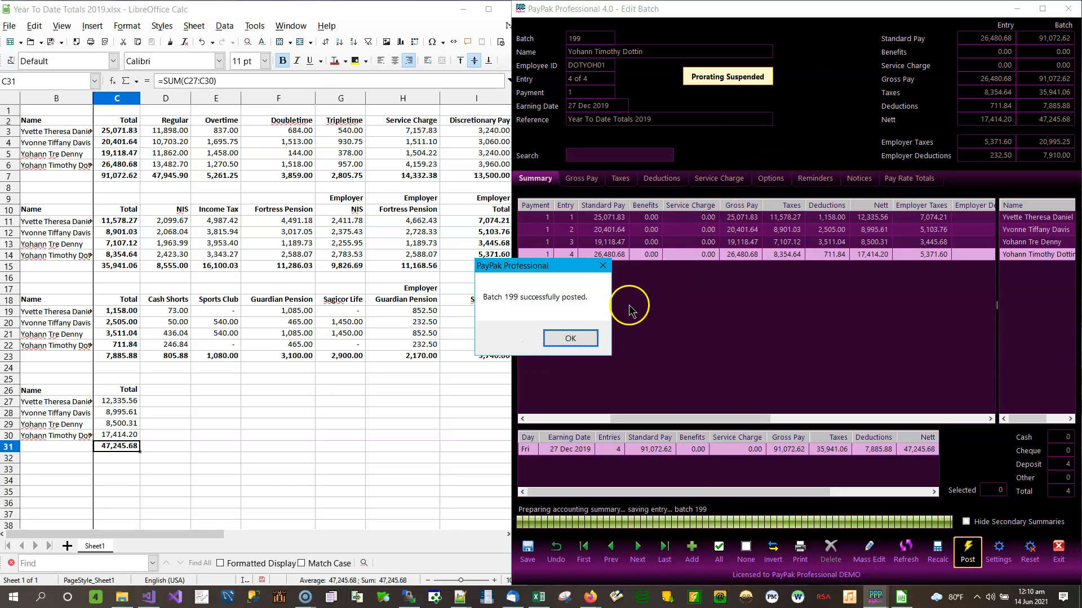
left_click(584, 338)
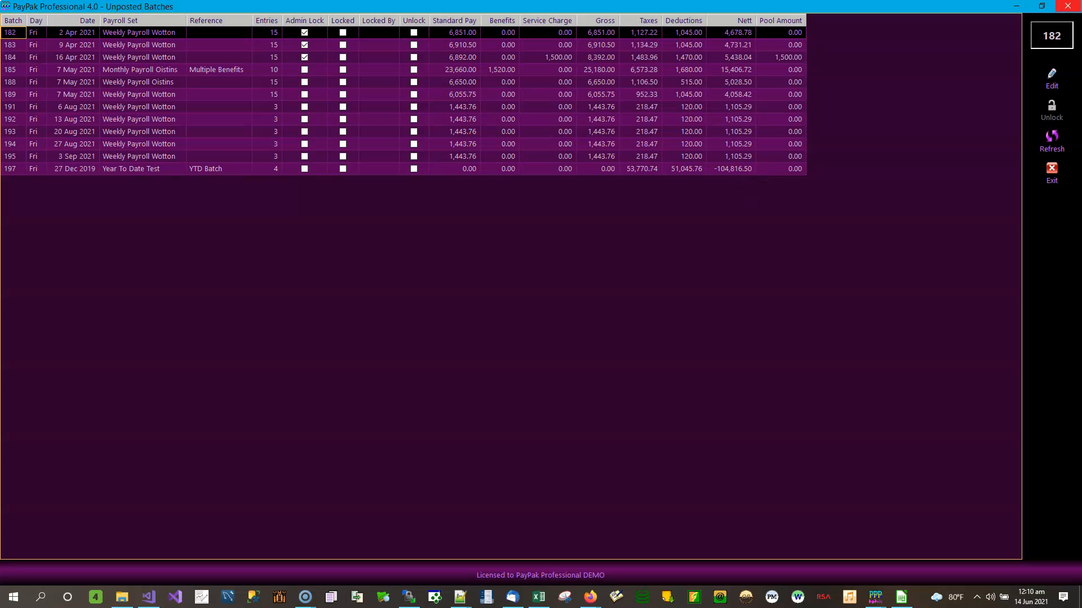
Open Batch Control on year 2019 to see batch 199 listed as Posted with nett 47,245.68
left_click(1067, 7)
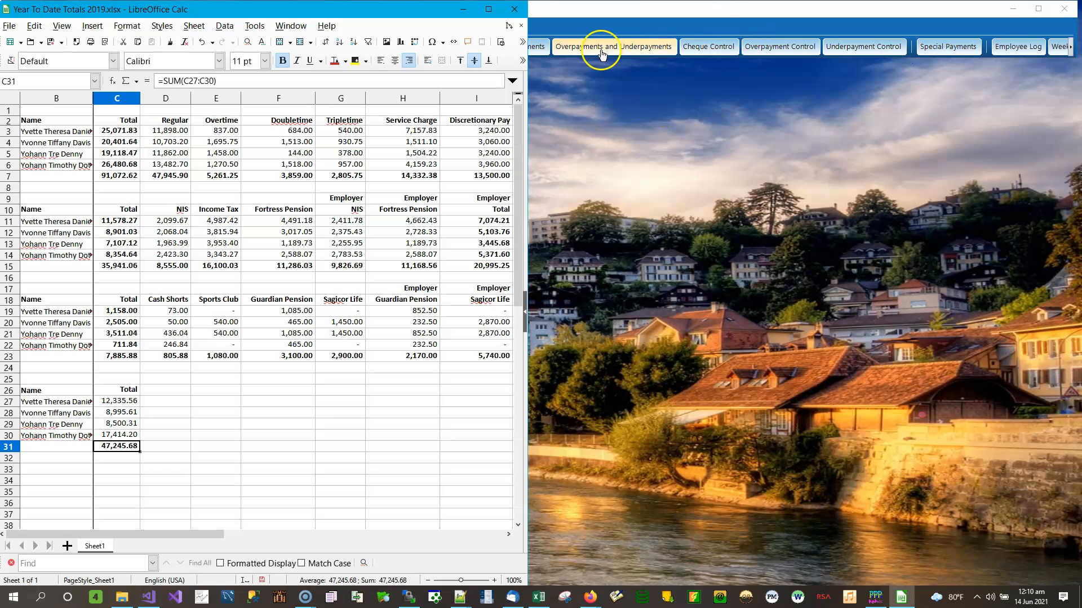
left_click(463, 9)
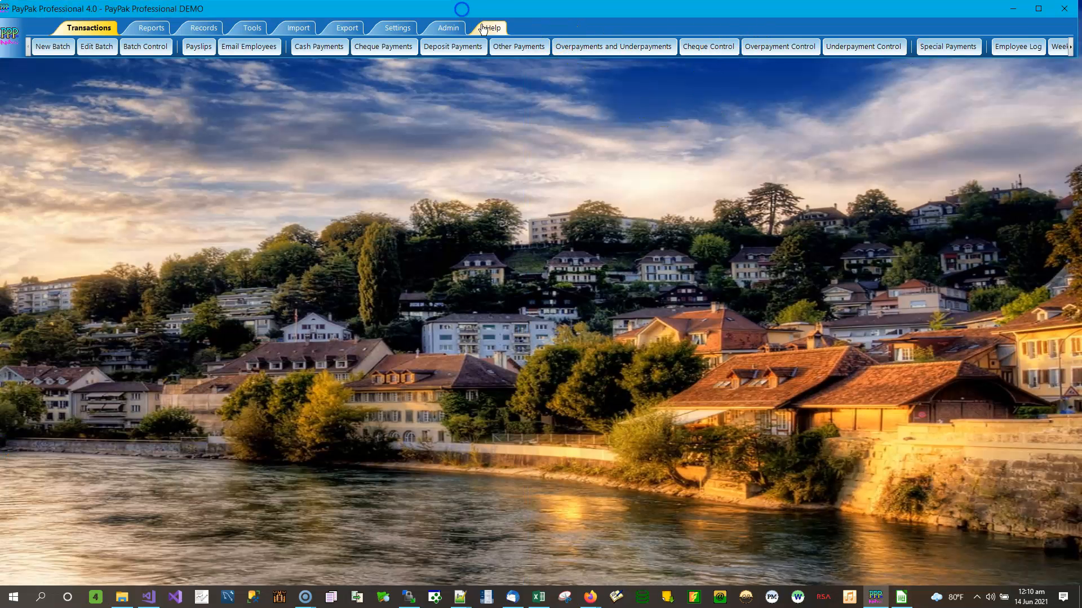
left_click(144, 48)
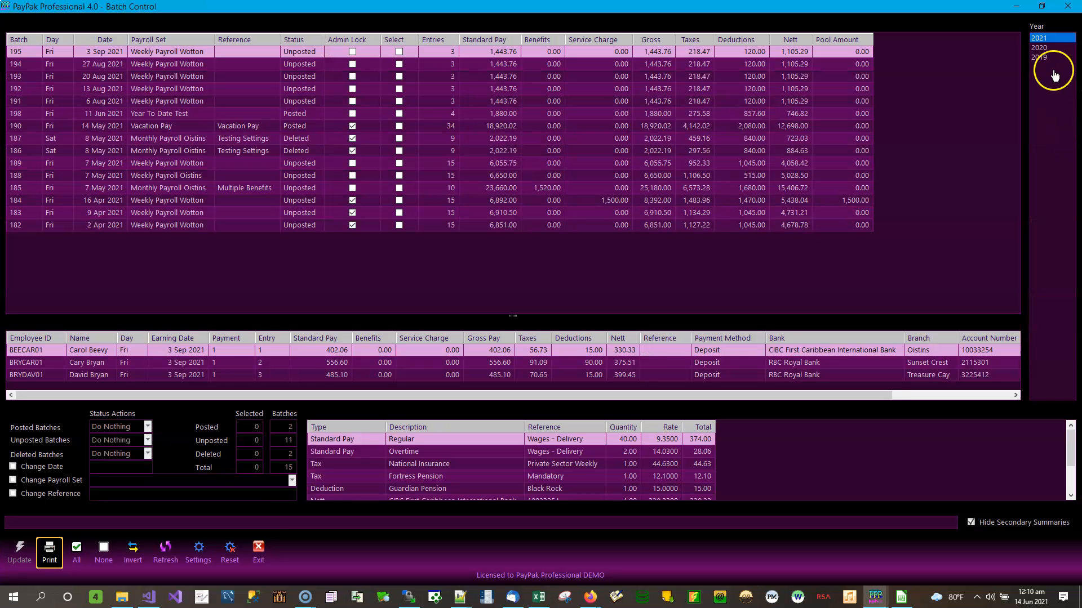
left_click(1046, 57)
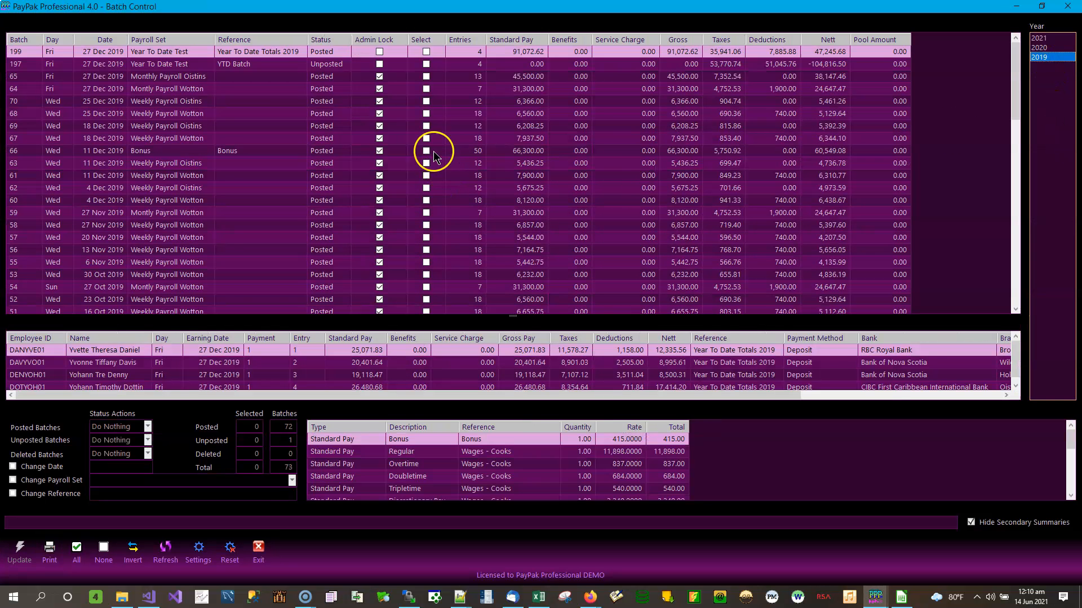